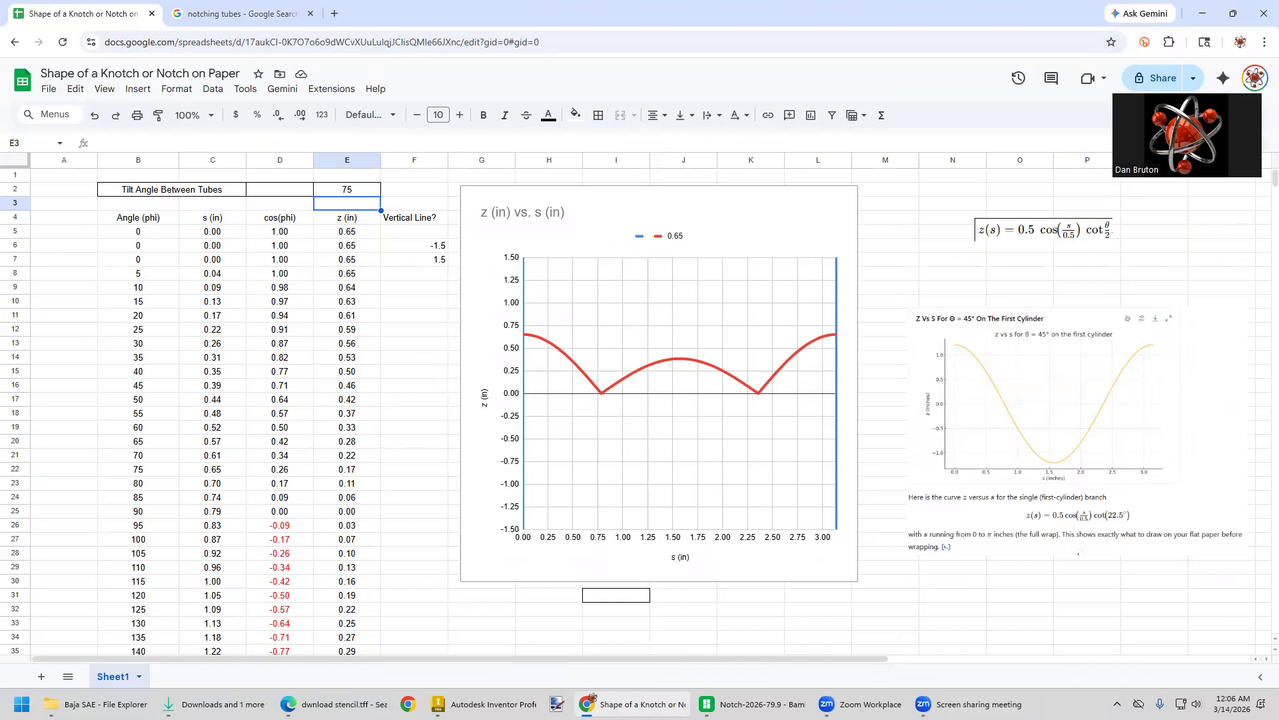
Switch to Autodesk Inventor and examine the tube joint in the frame assembly and the notch template in Notch-2026-v3.ipt
left_click(480, 705)
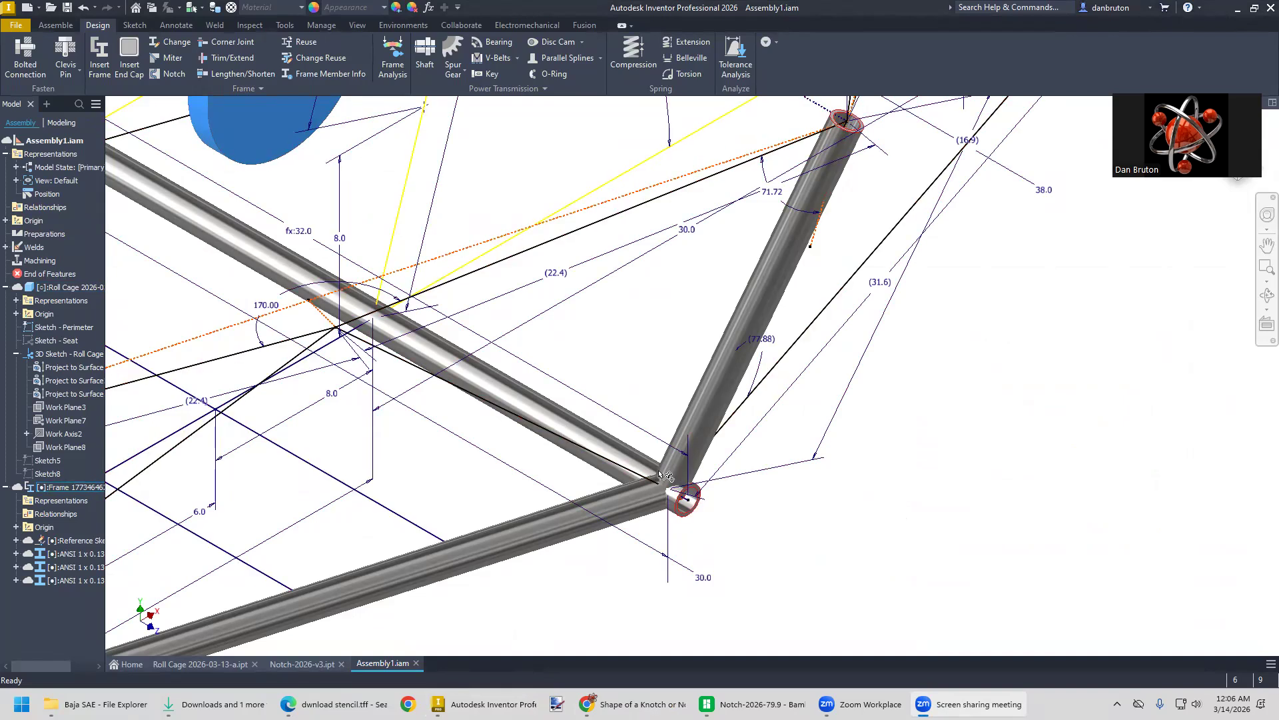
scroll(686, 481, "down", 3)
scroll(678, 483, "up", 8)
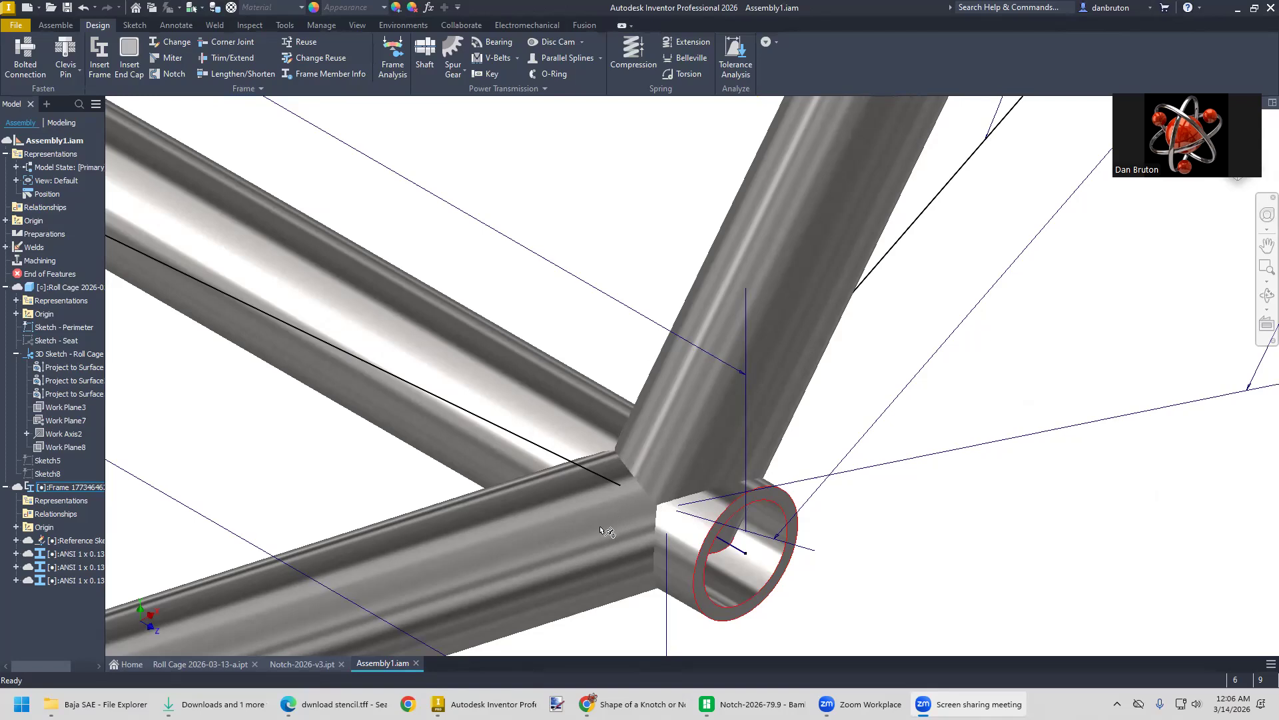
left_click(445, 366)
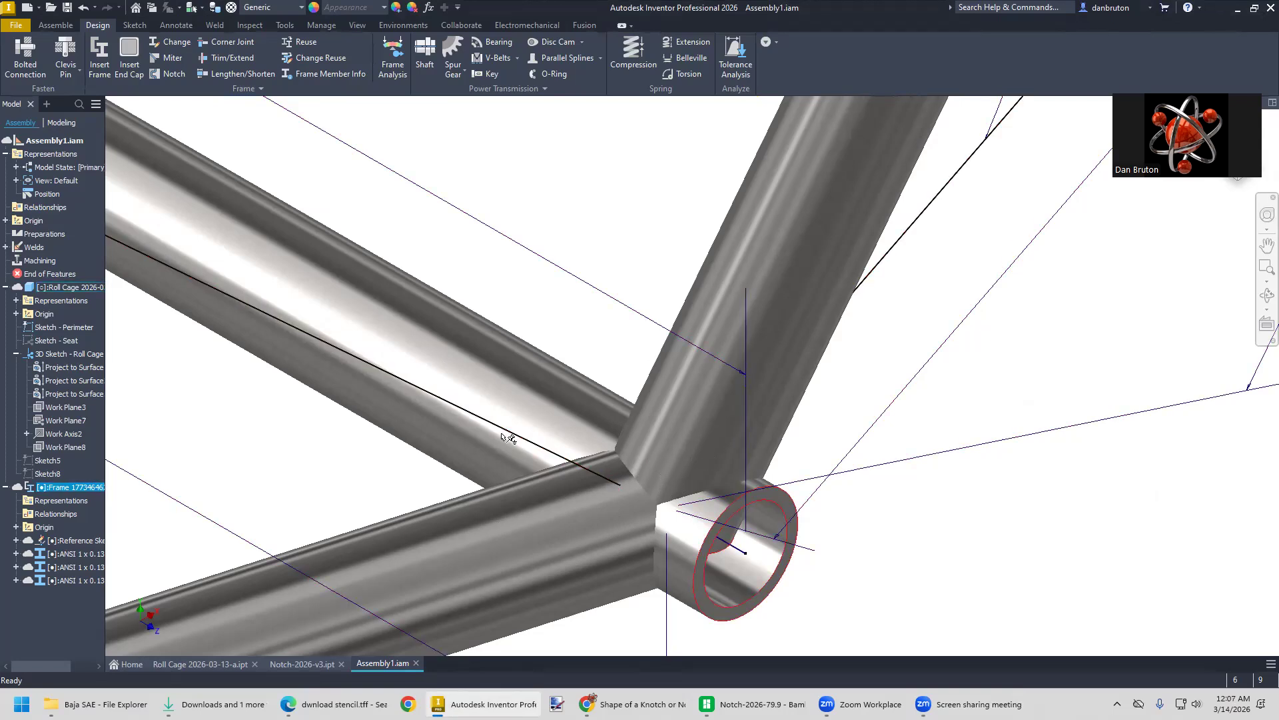
scroll(550, 505, "up", 3)
scroll(550, 505, "up", 5)
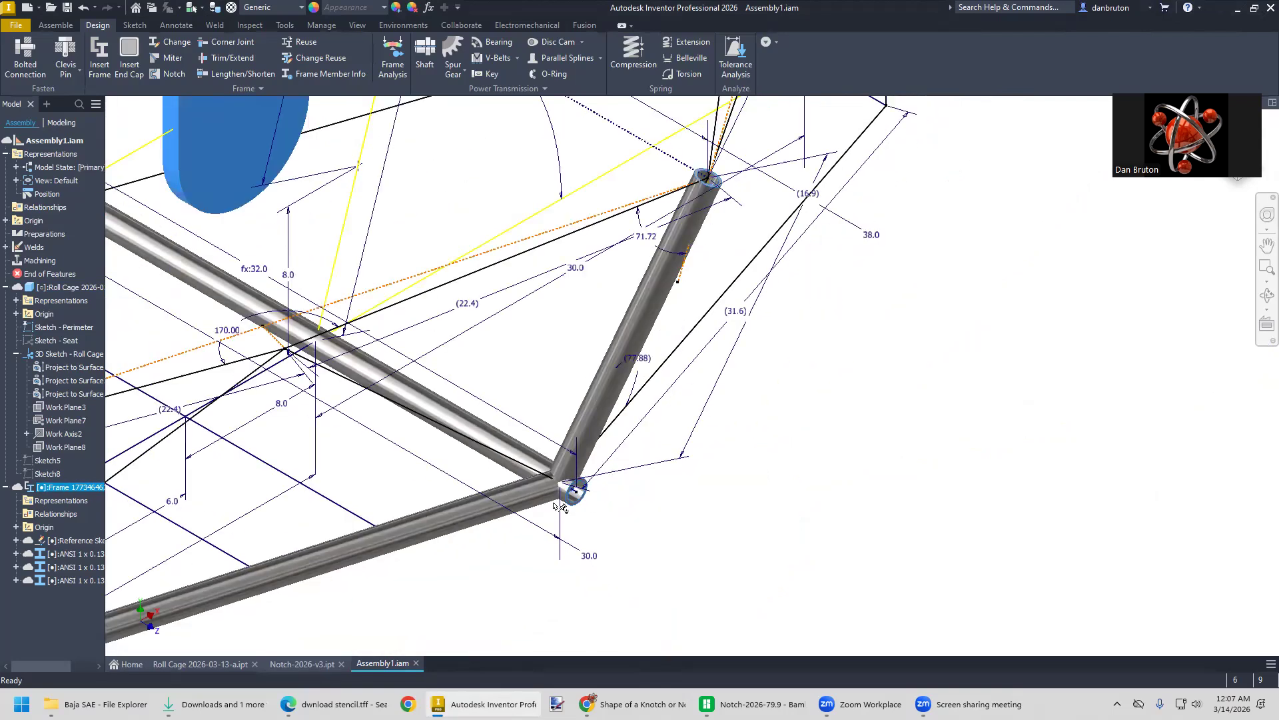
scroll(670, 485, "down", 2)
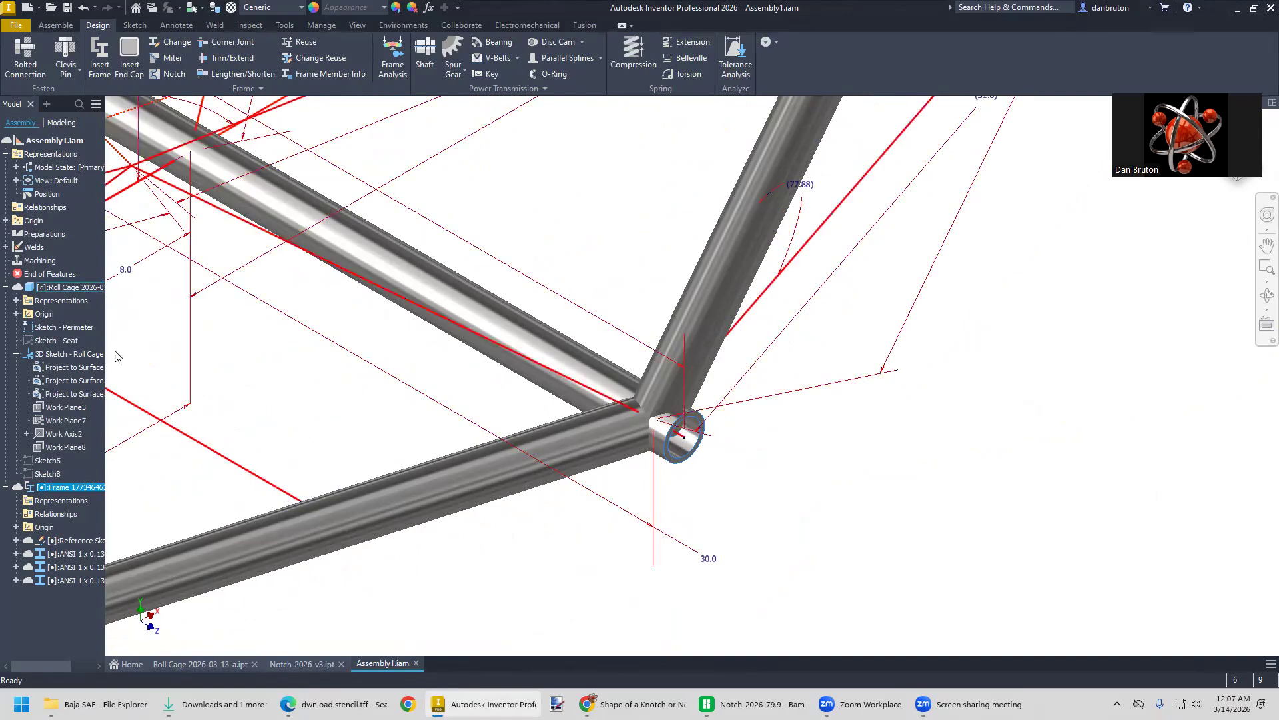
left_click(302, 664)
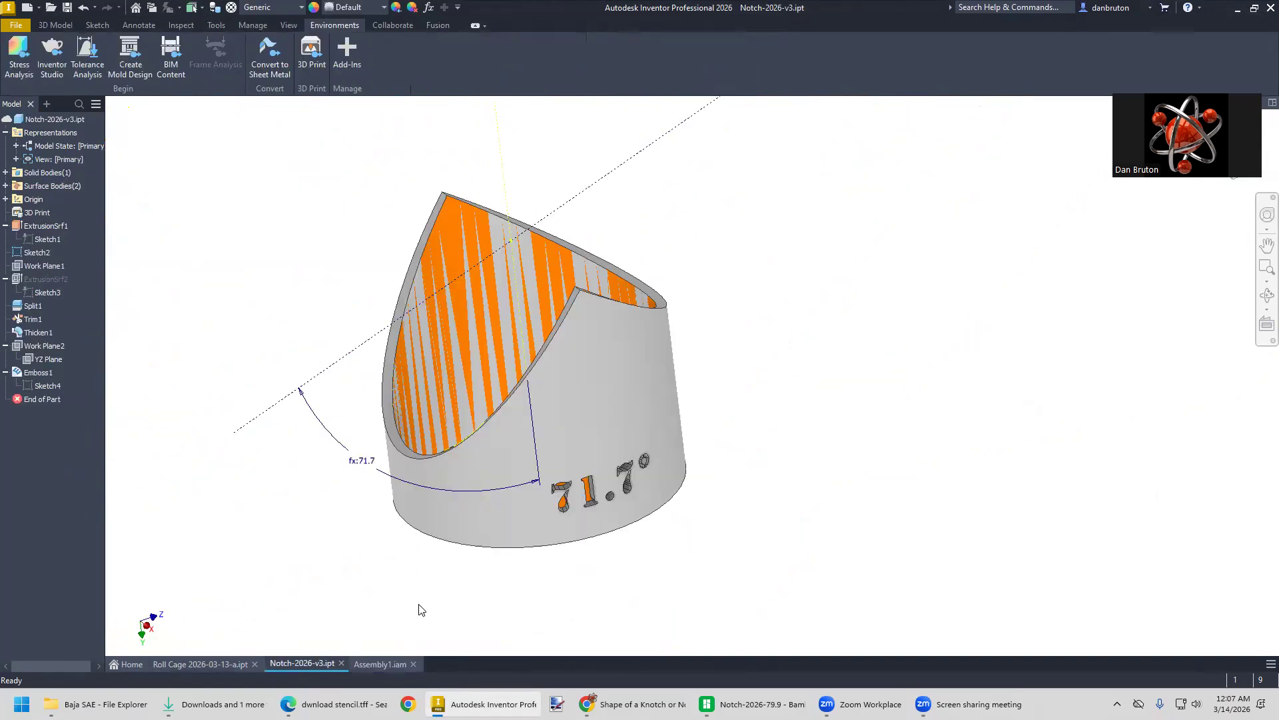
mouse_move(358, 584)
middle_mouse_down("shift")
mouse_move(405, 594)
mouse_move(376, 590)
middle_mouse_up("shift")
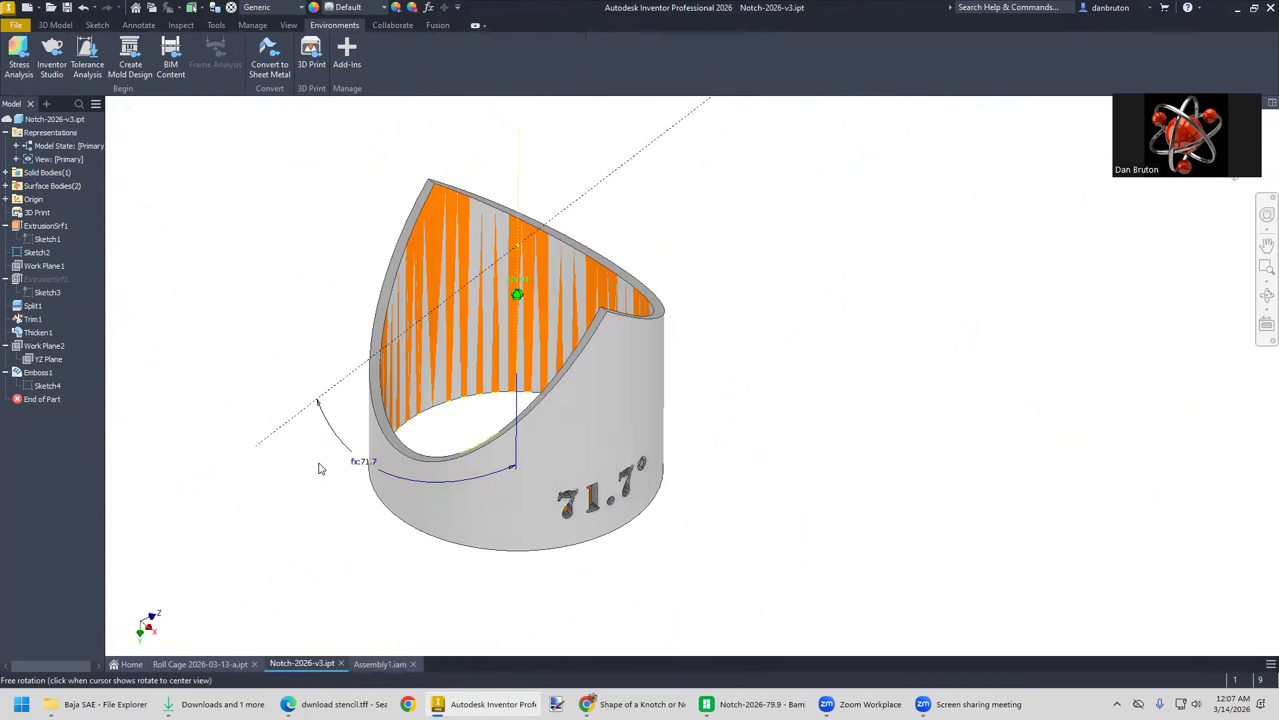
Create a new part from the Standard (in).ipt template and start a 2D sketch on the YZ plane
left_click(24, 28)
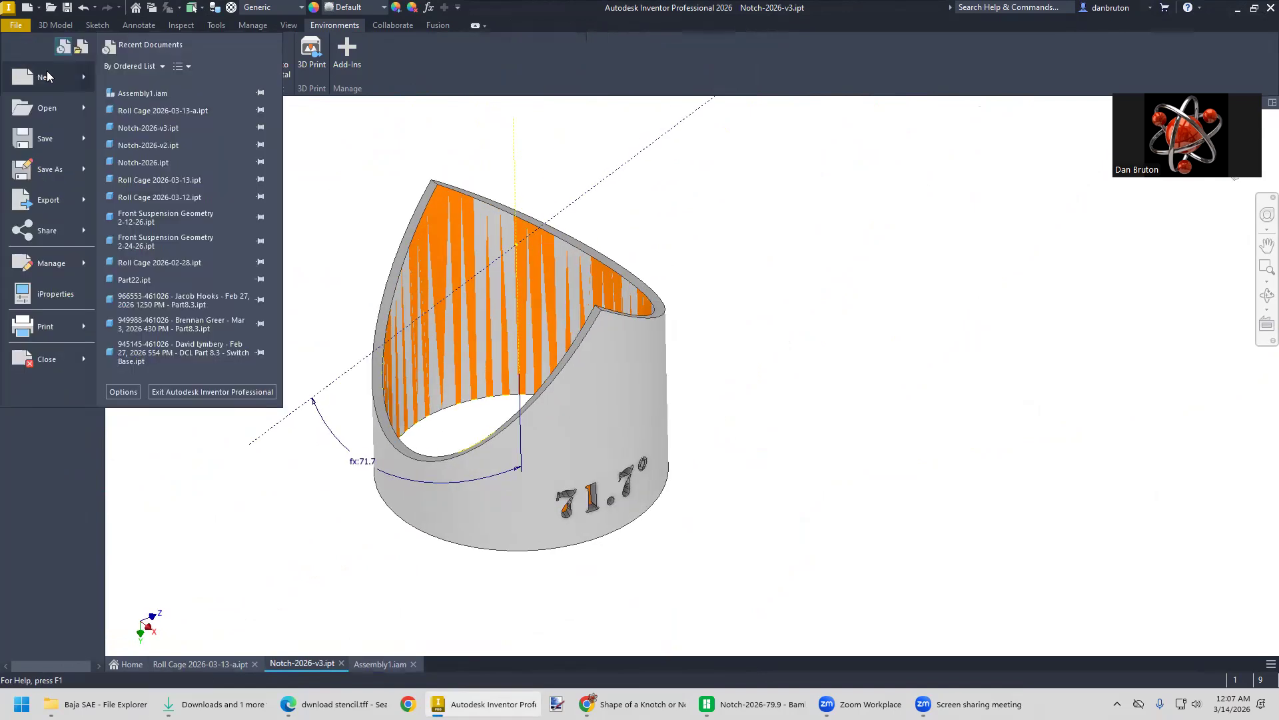
left_click(47, 71)
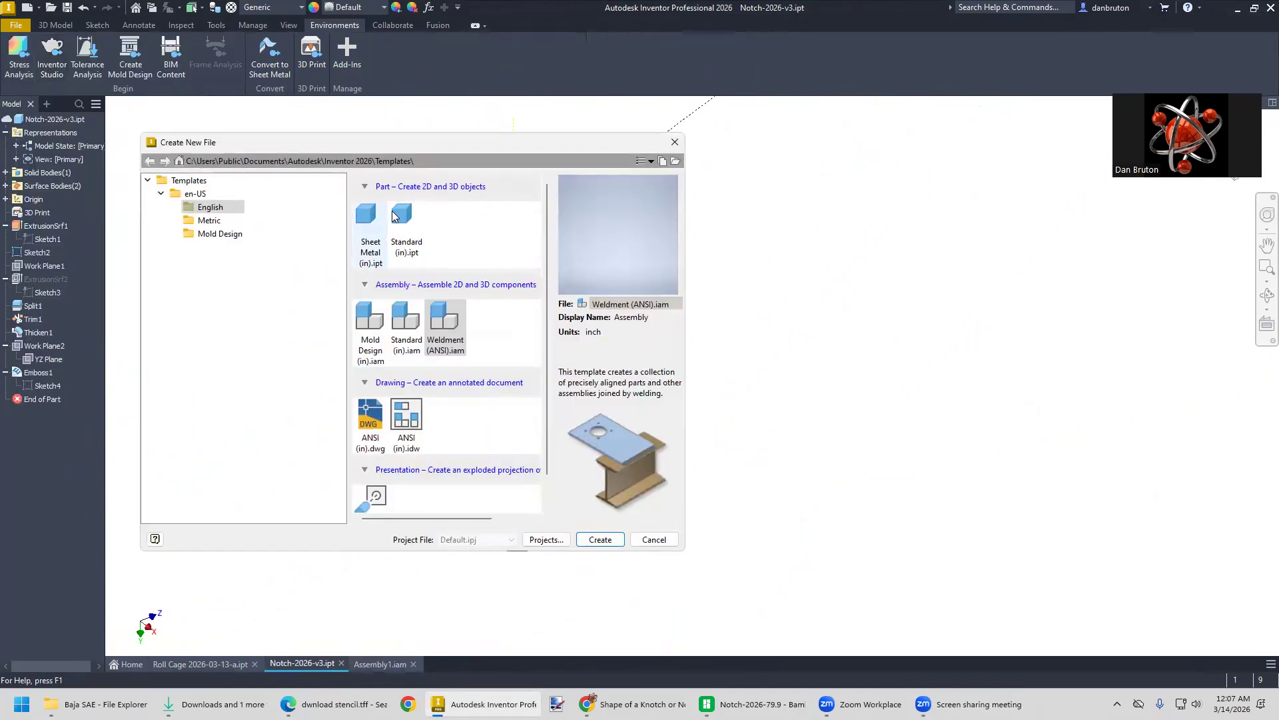
left_click(600, 536)
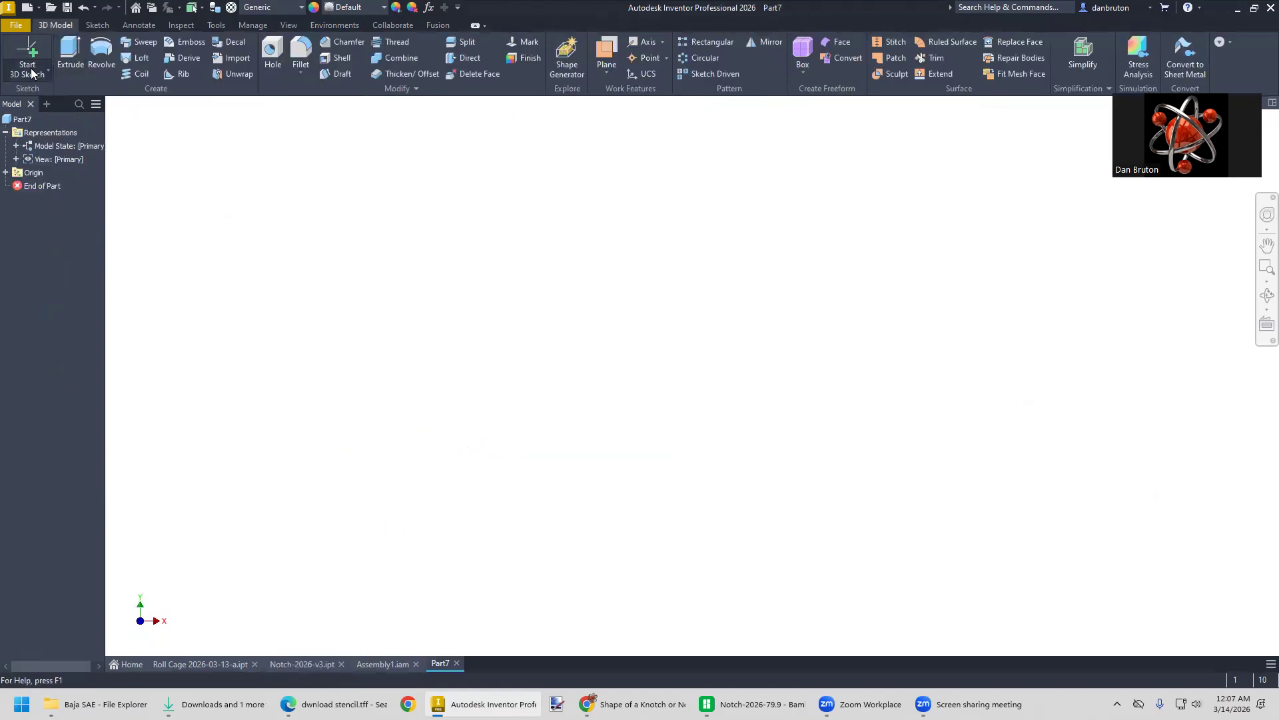
left_click(38, 75)
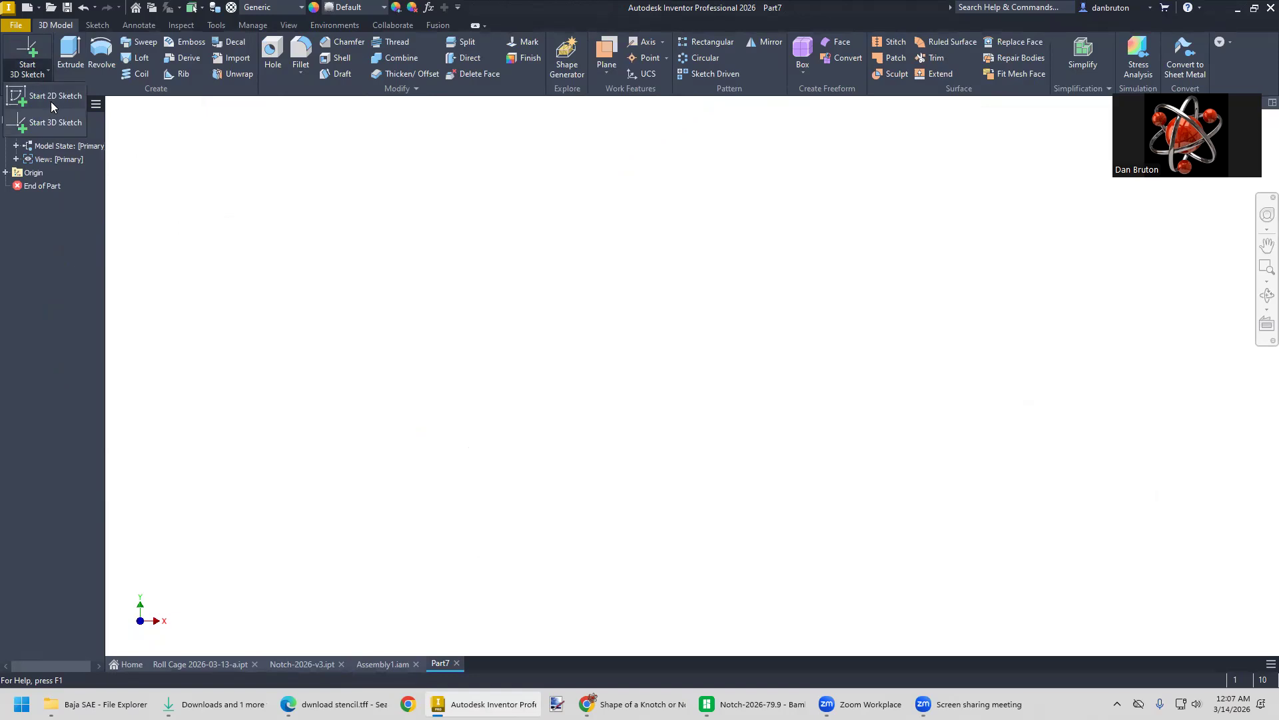
left_click(51, 102)
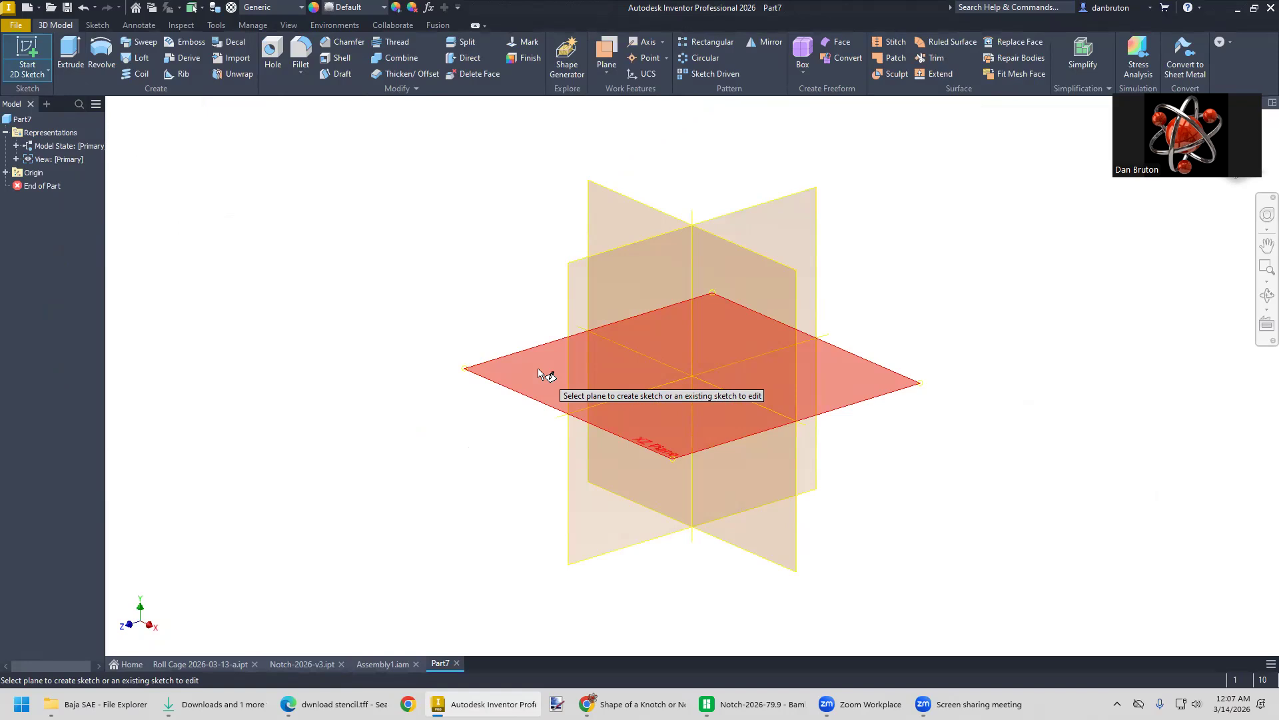
left_click(576, 269)
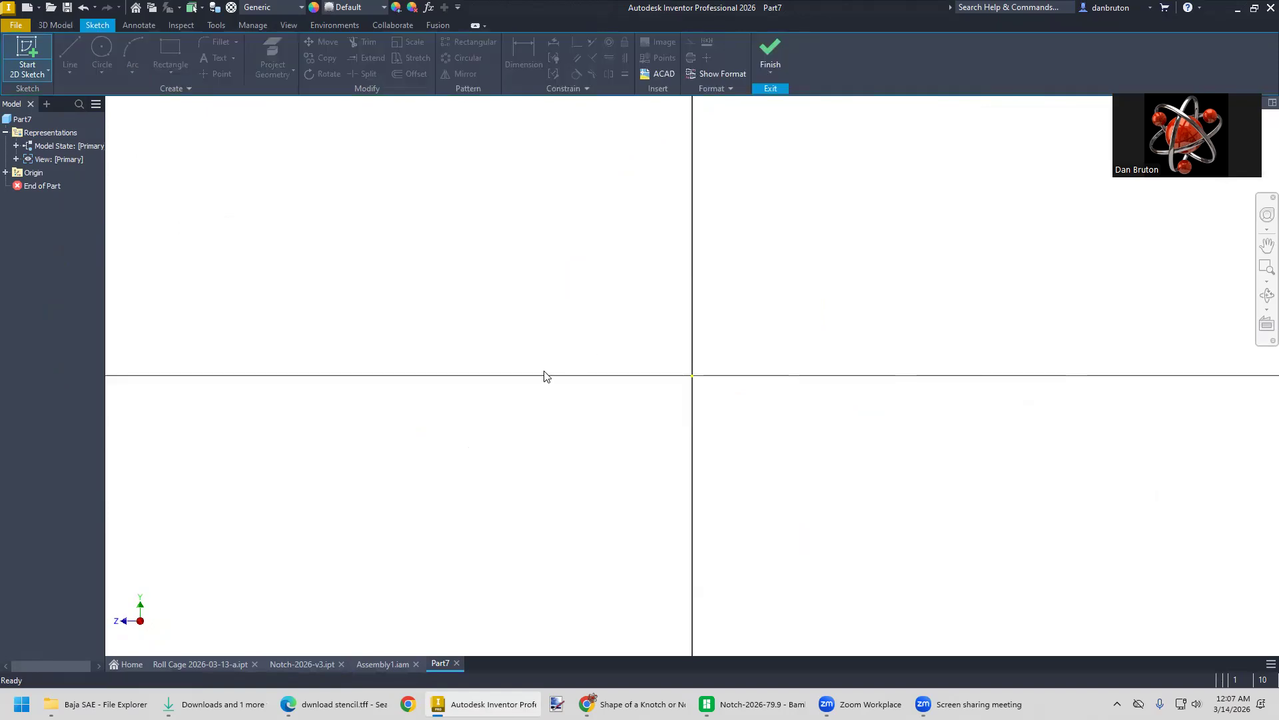
Sketch a circle centred on the origin with a diameter of 1in+.4mm
key("c")
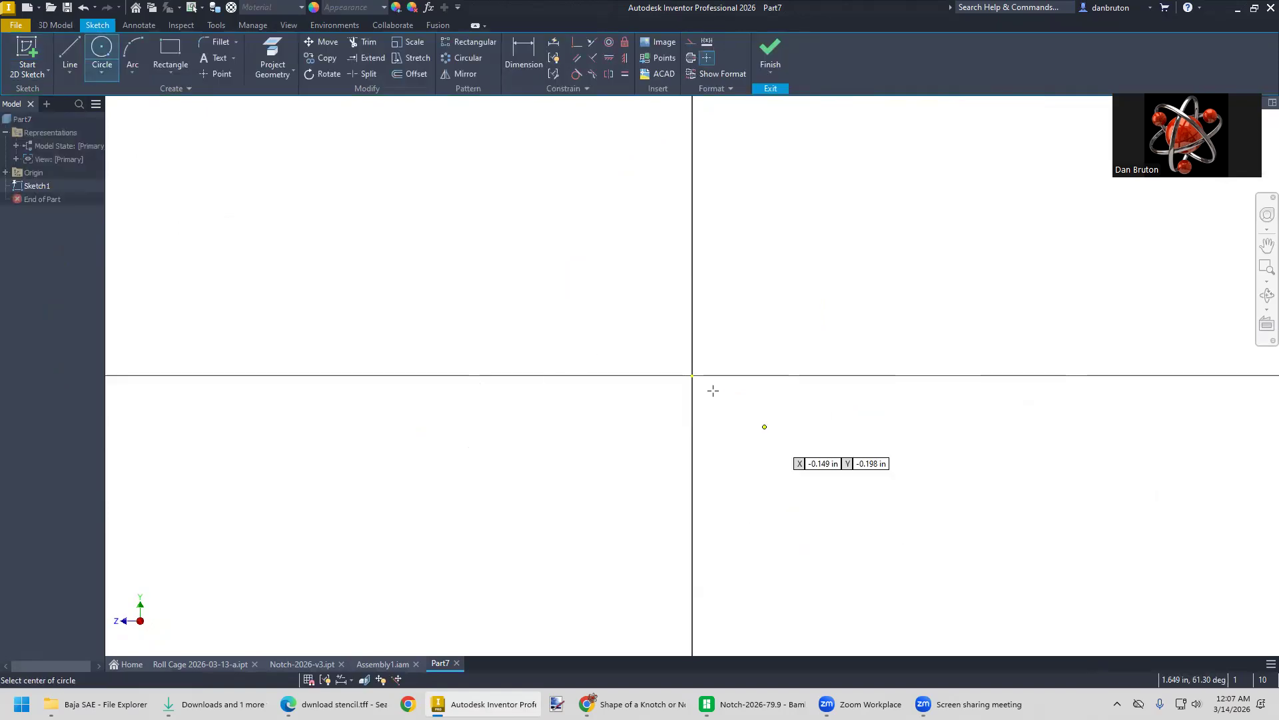
left_click(693, 375)
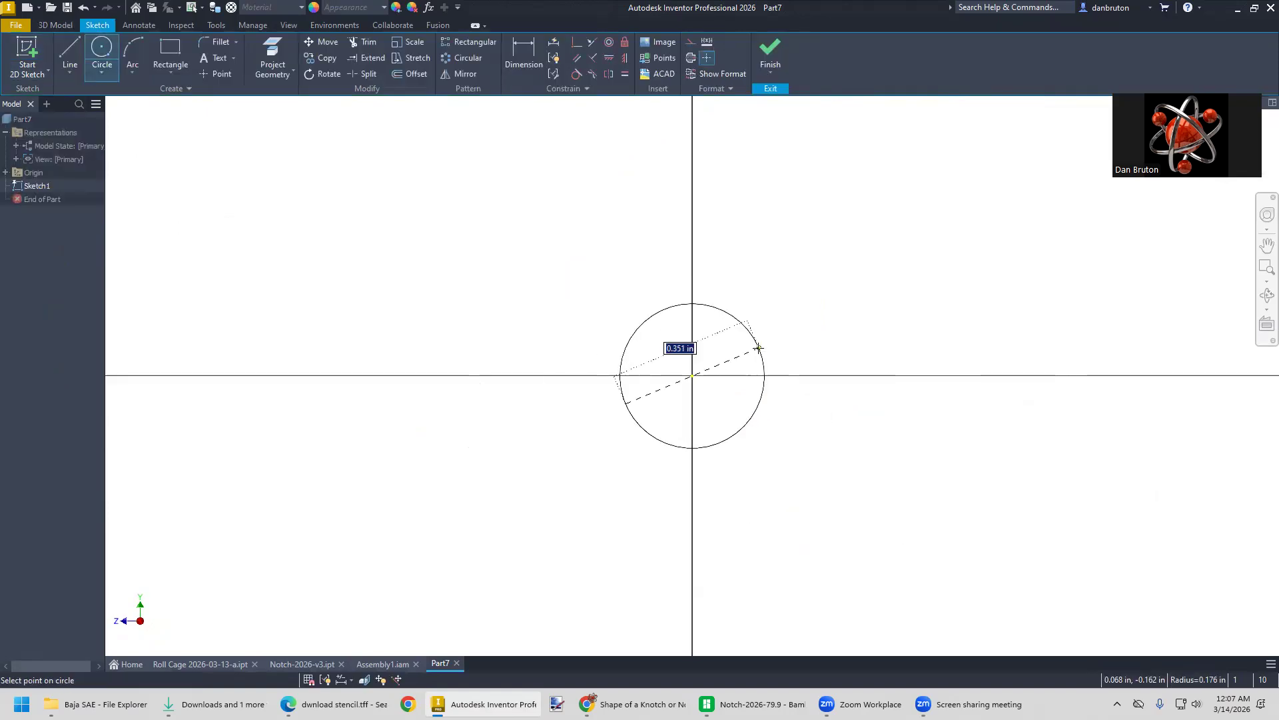
type("1in+.4mm")
key("Return")
scroll(875, 474, "down", 2)
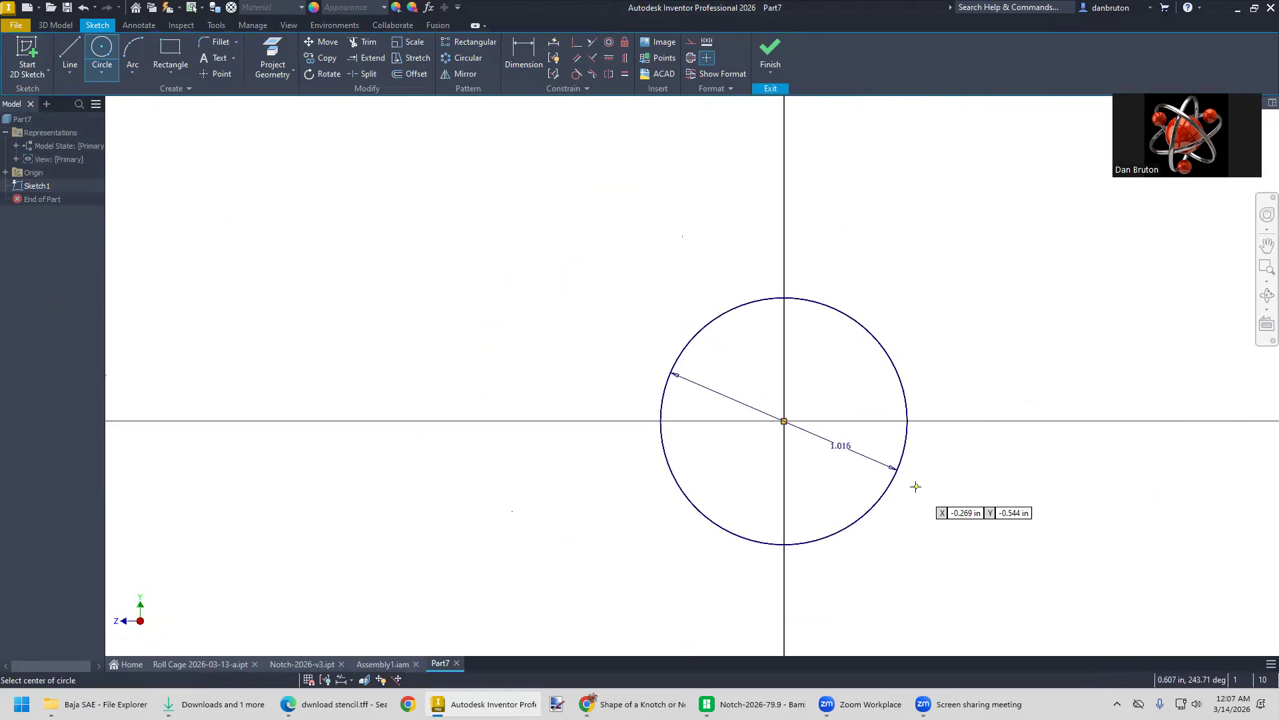
mouse_move(871, 480)
middle_mouse_down()
mouse_move(677, 449)
mouse_move(704, 467)
middle_mouse_up()
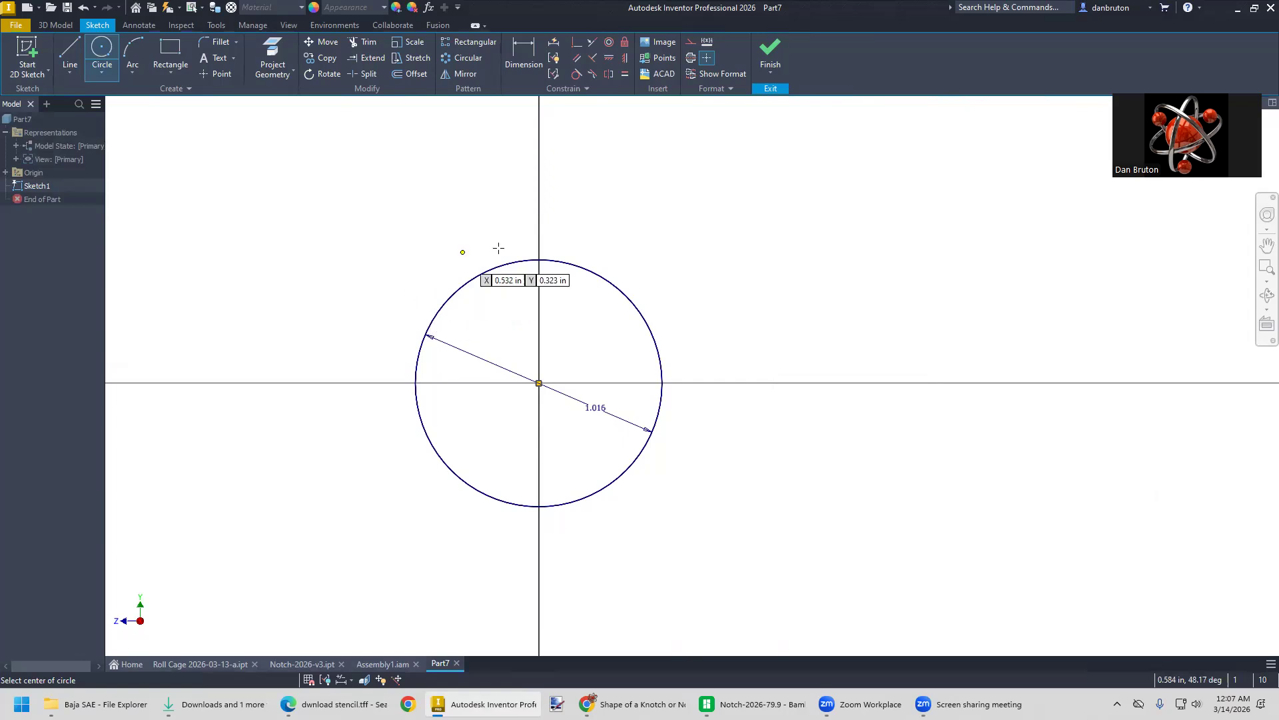
Extrude the circle as a surface to a distance of 2 in
left_click(60, 30)
left_click(70, 58)
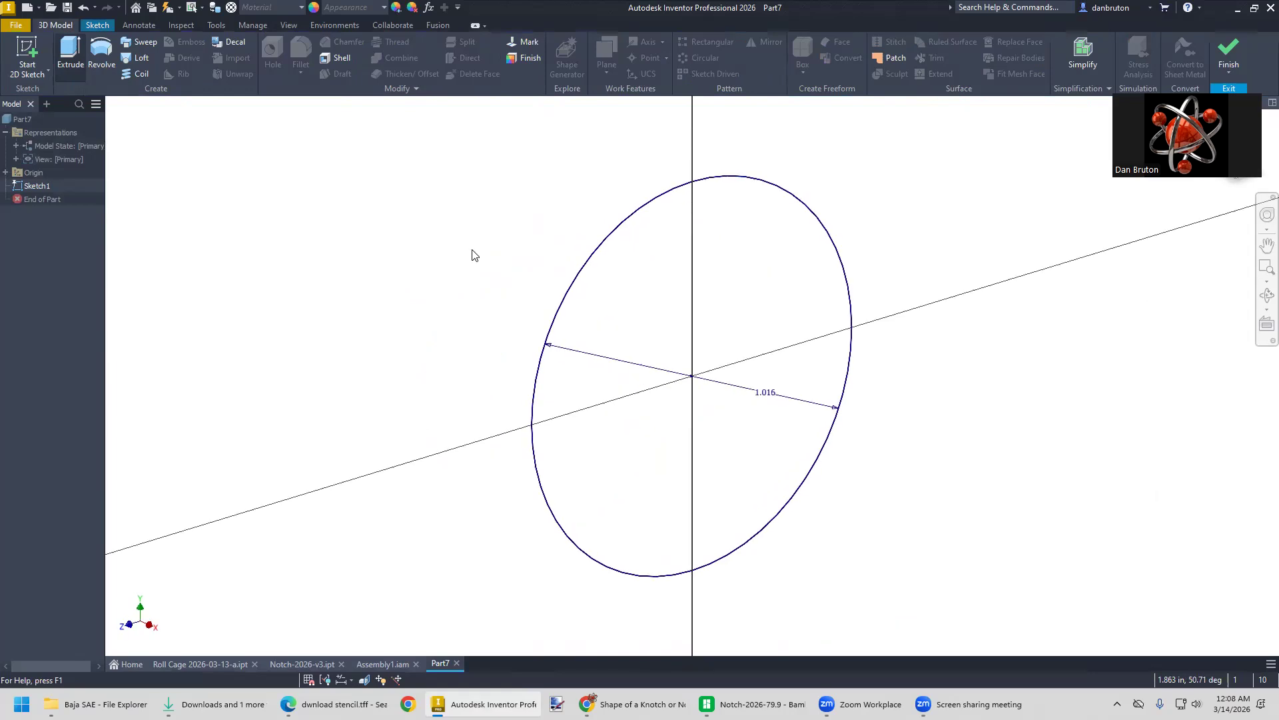
left_click(314, 122)
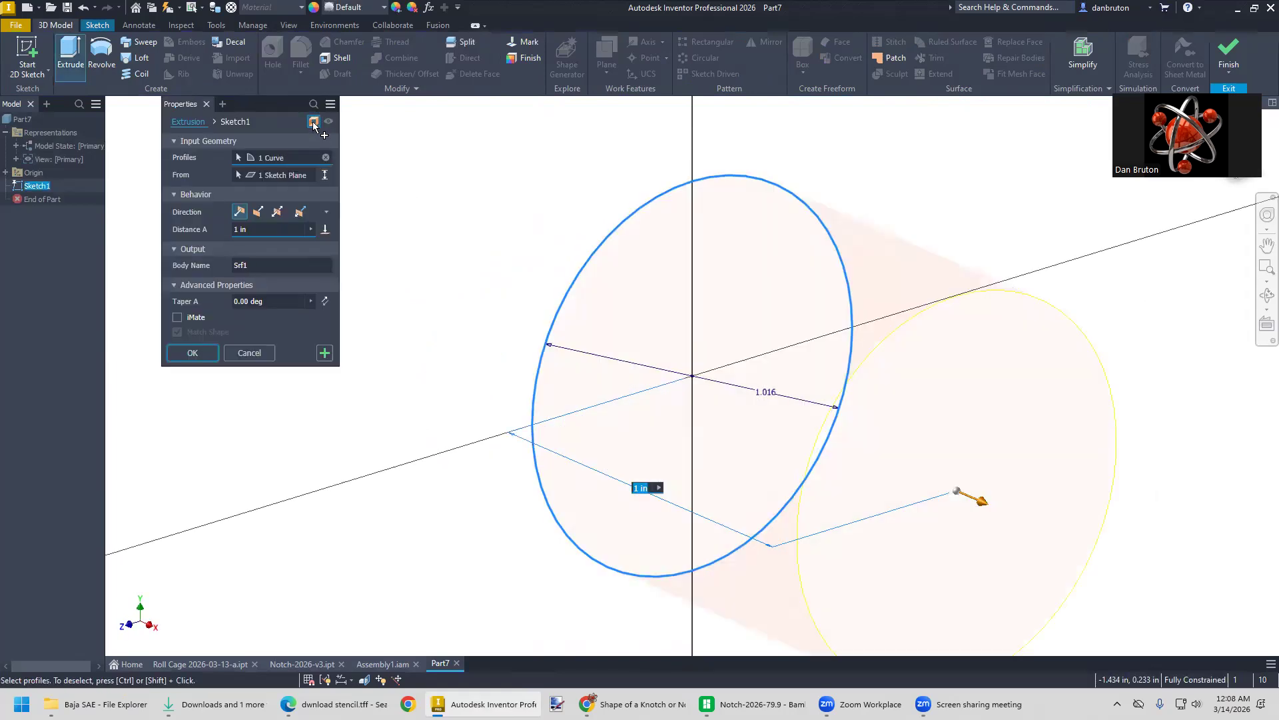
double_click(237, 230)
type("2")
left_click(197, 352)
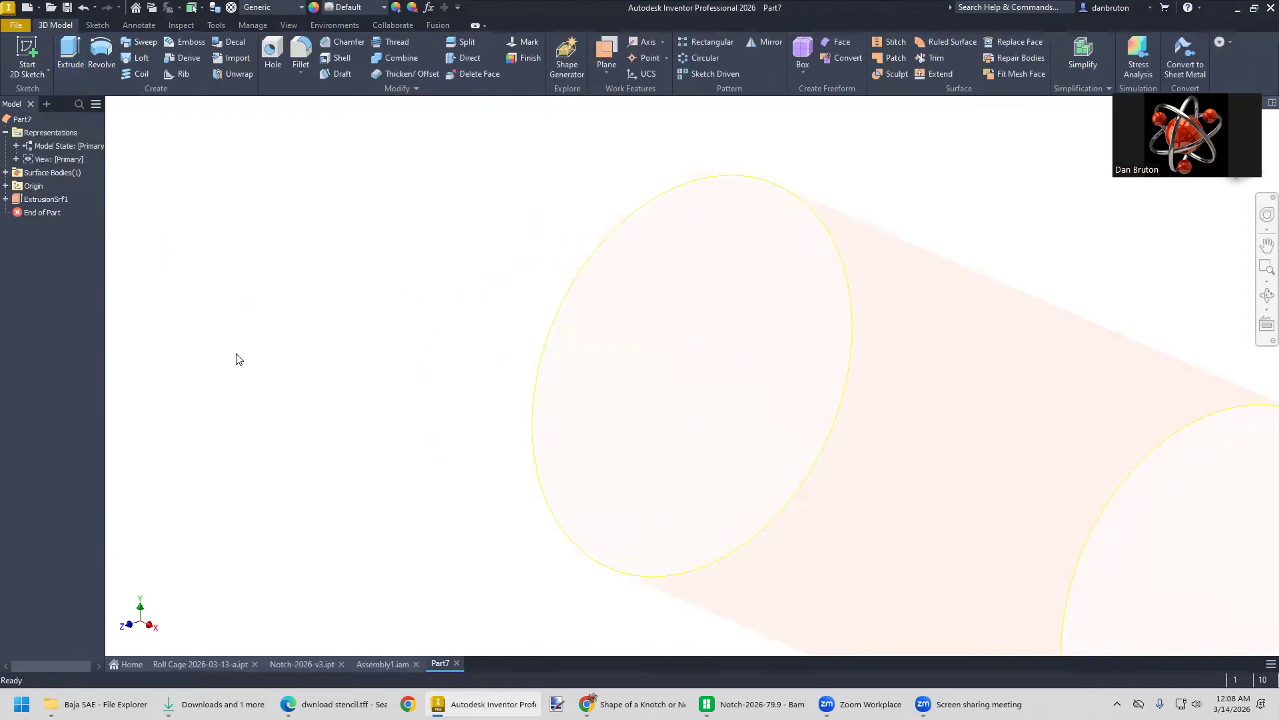
Turn off translucency for the extruded tube surface
scroll(530, 407, "down", 3)
middle_click_drag(532, 408, 292, 277)
right_click(44, 199)
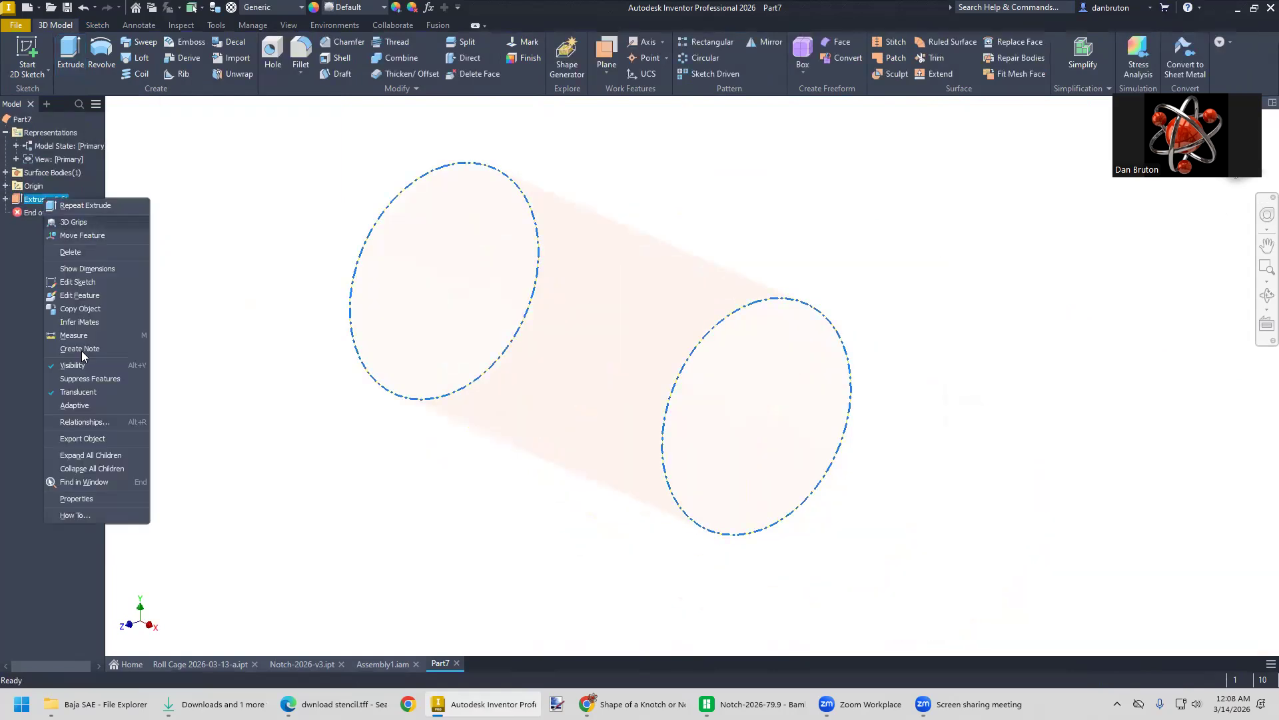
left_click(78, 392)
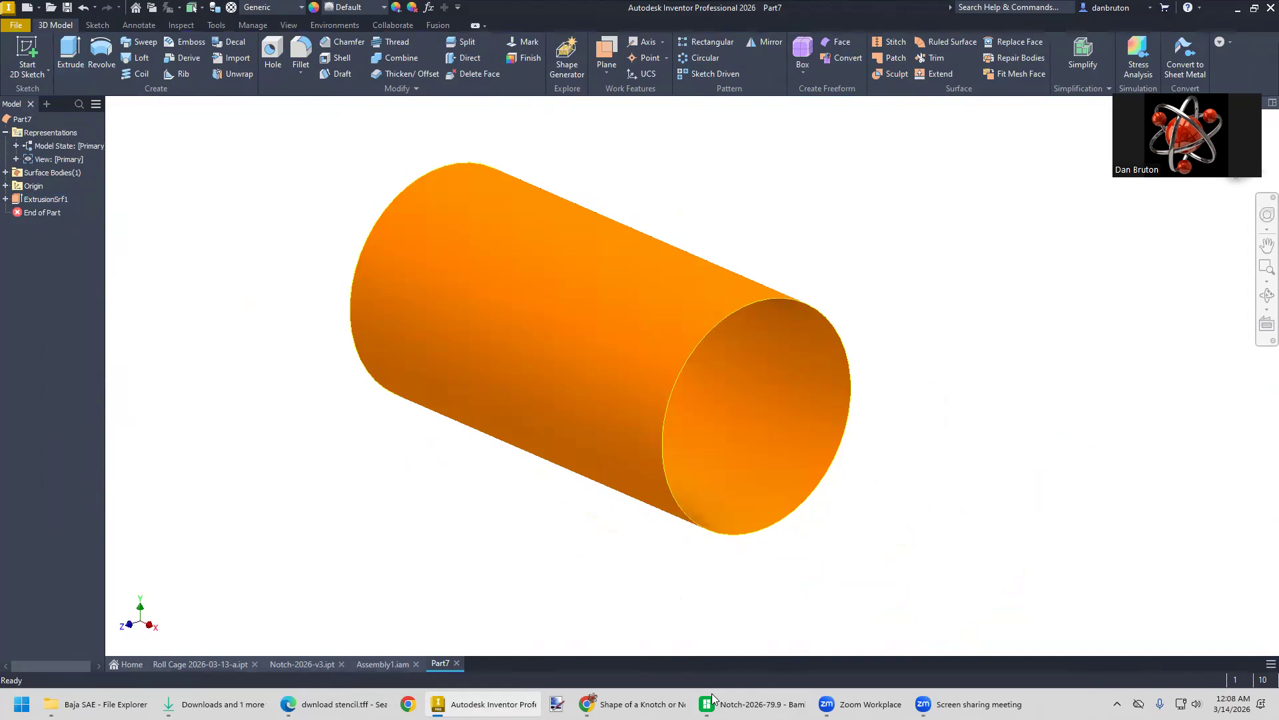
Review the roll cage sketch, the notch template and the frame assembly's tube members alongside the new tube part
left_click(207, 664)
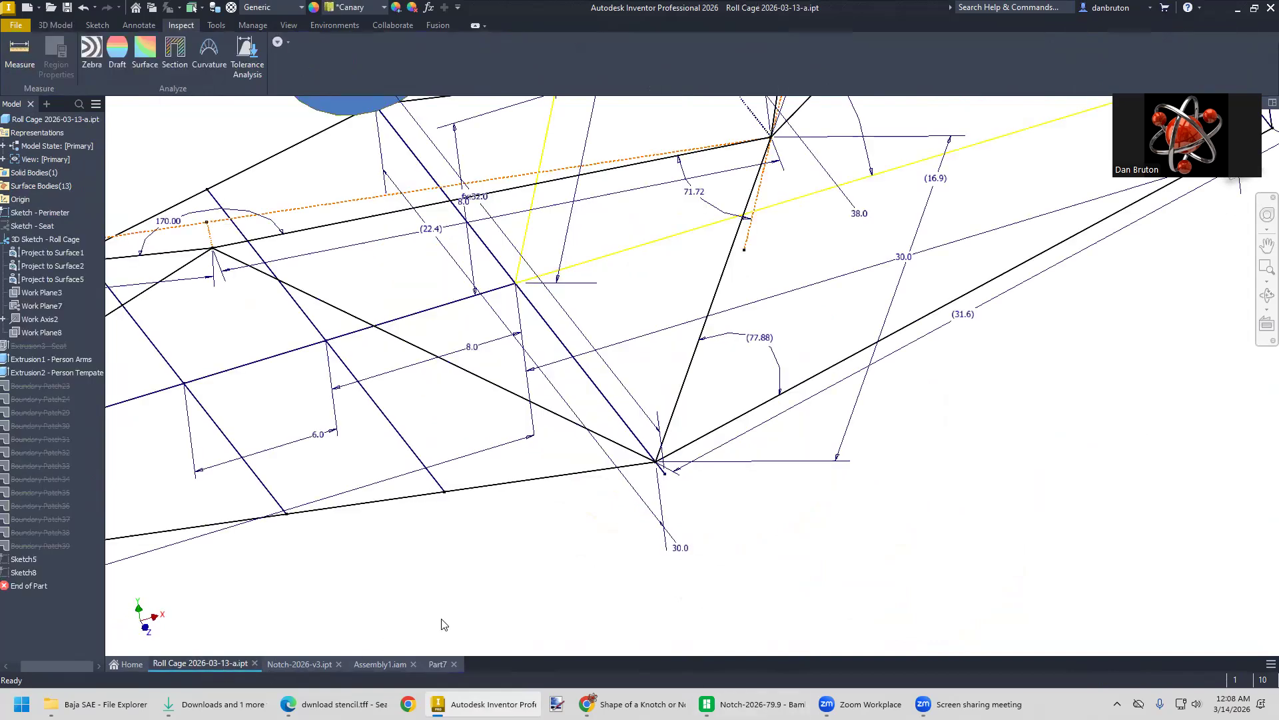
left_click(310, 664)
left_click(368, 664)
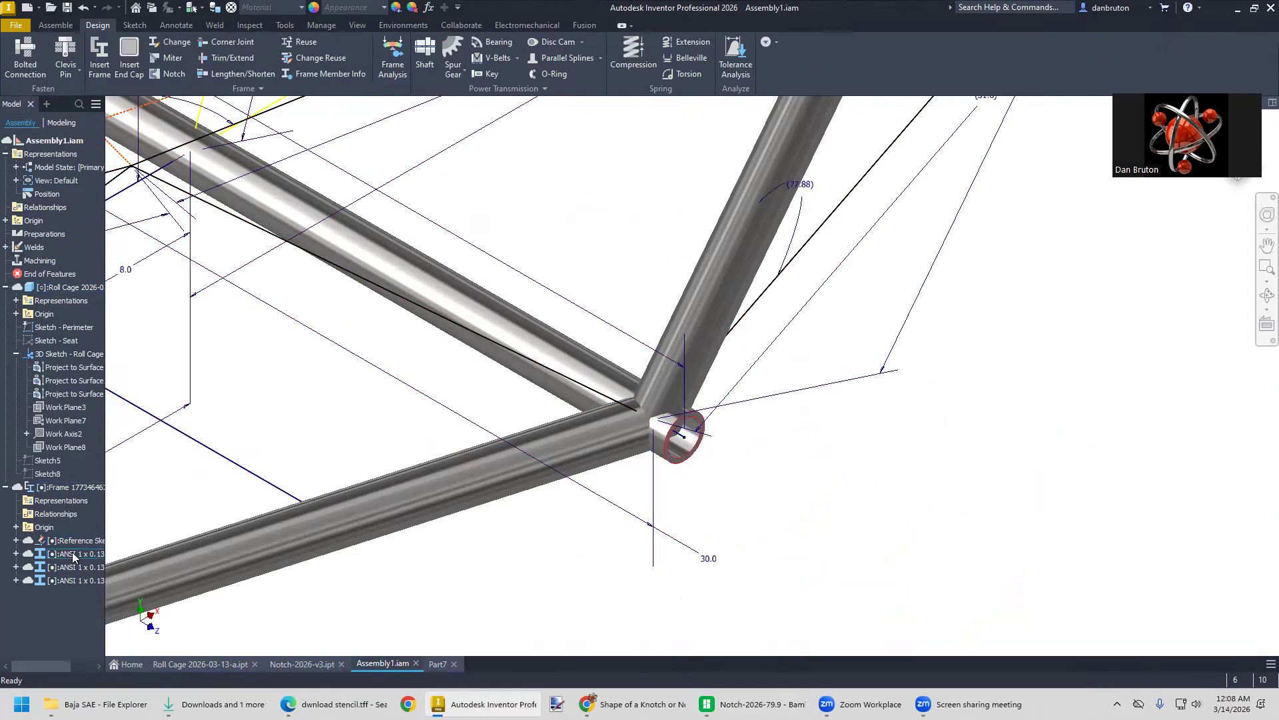
left_click(71, 580)
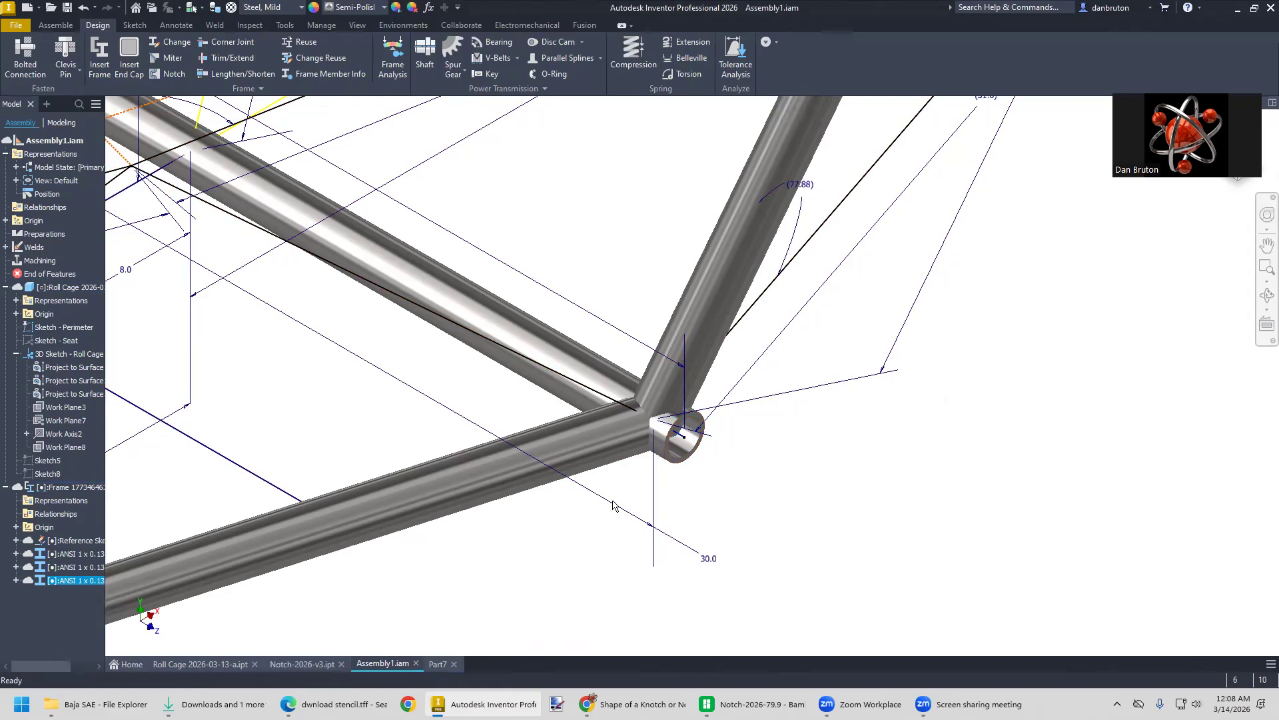
left_click(440, 664)
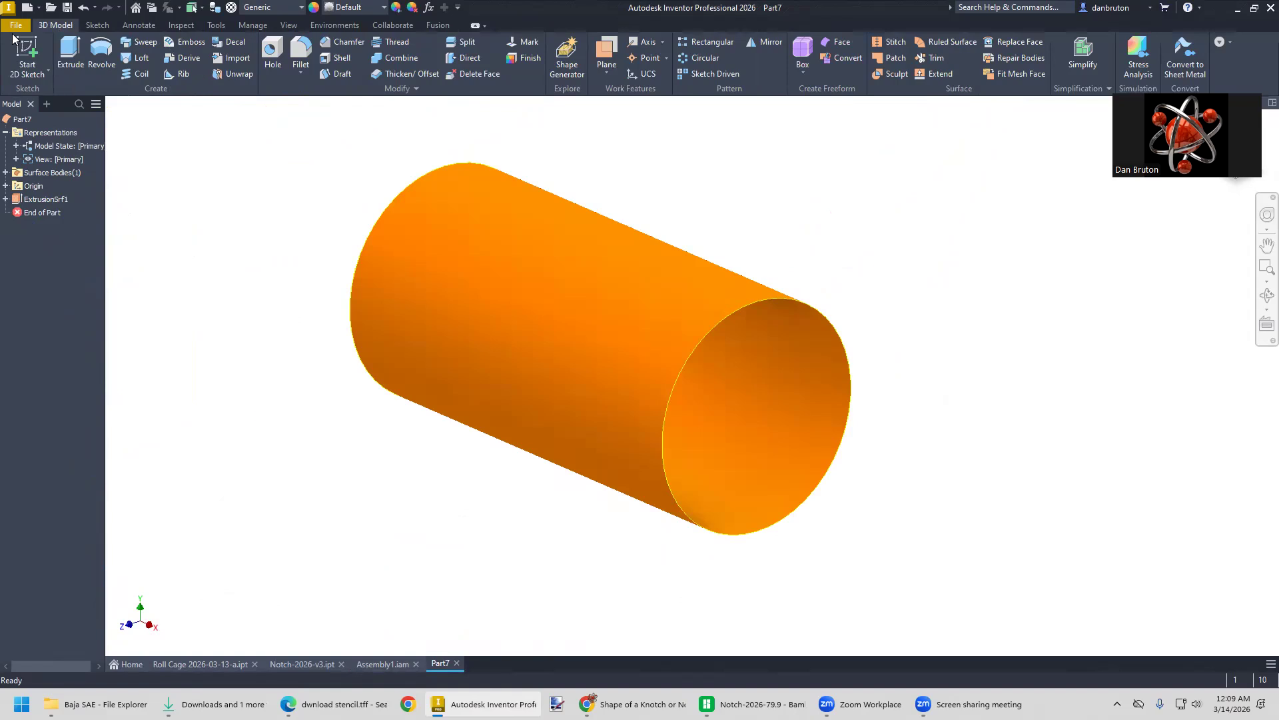
left_click(388, 667)
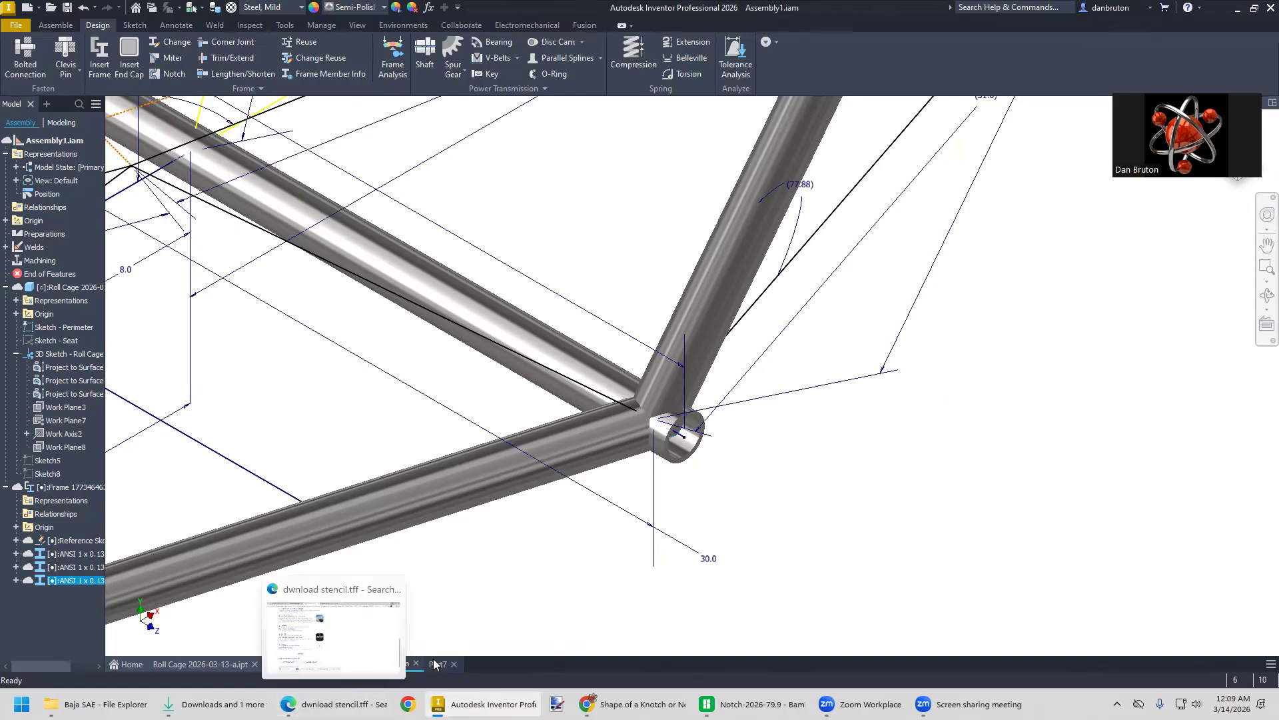
Create another part from the Standard (in).ipt template and start a 2D sketch on the XY plane
left_click(16, 25)
left_click(30, 66)
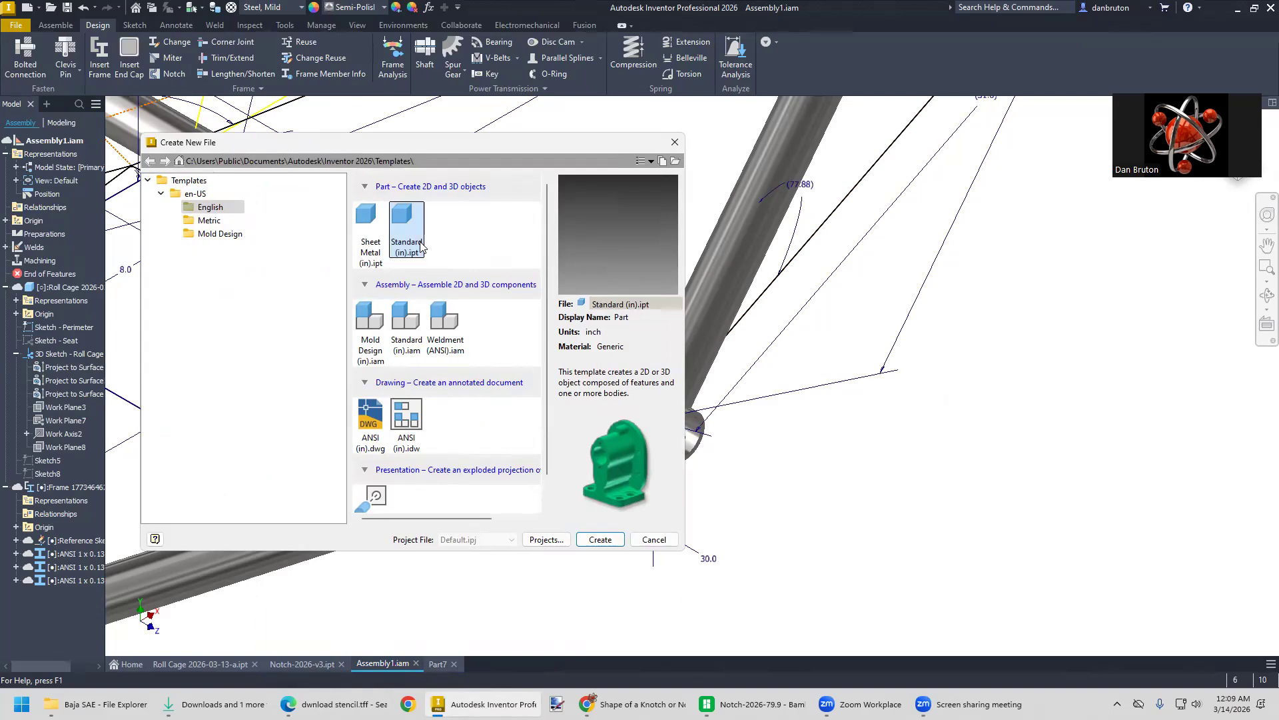
left_click(600, 539)
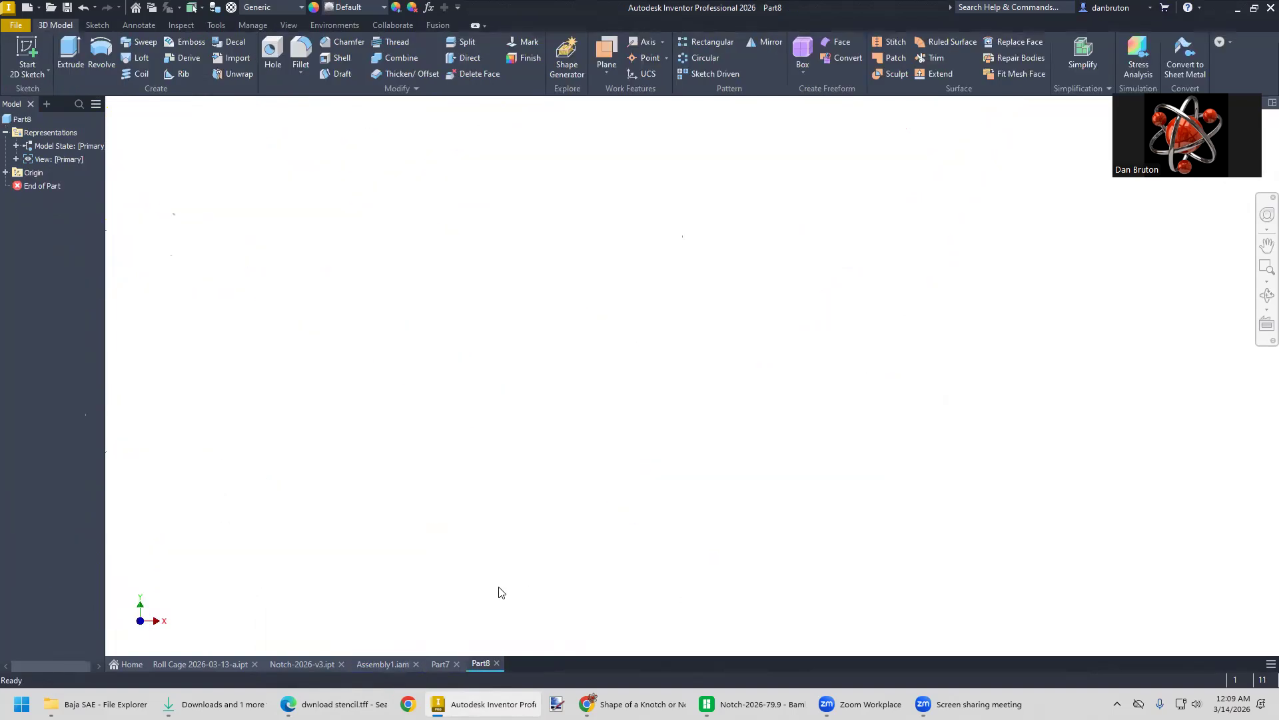
left_click(32, 74)
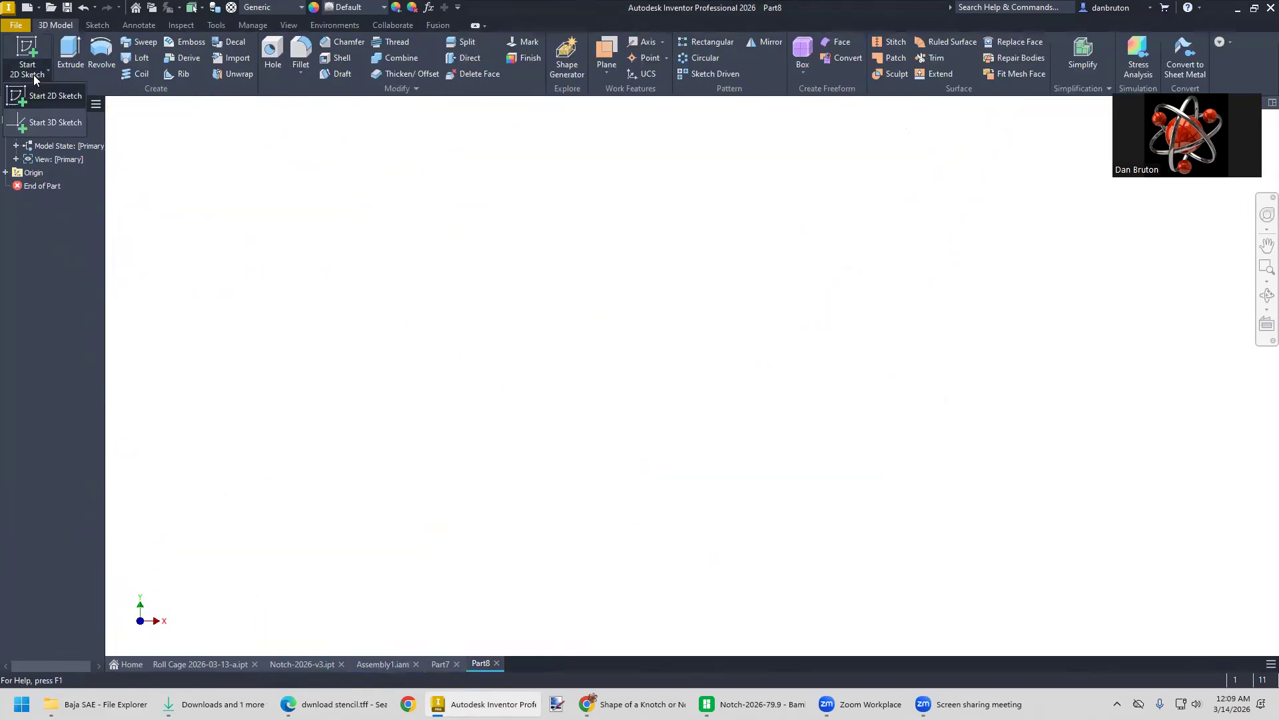
left_click(35, 98)
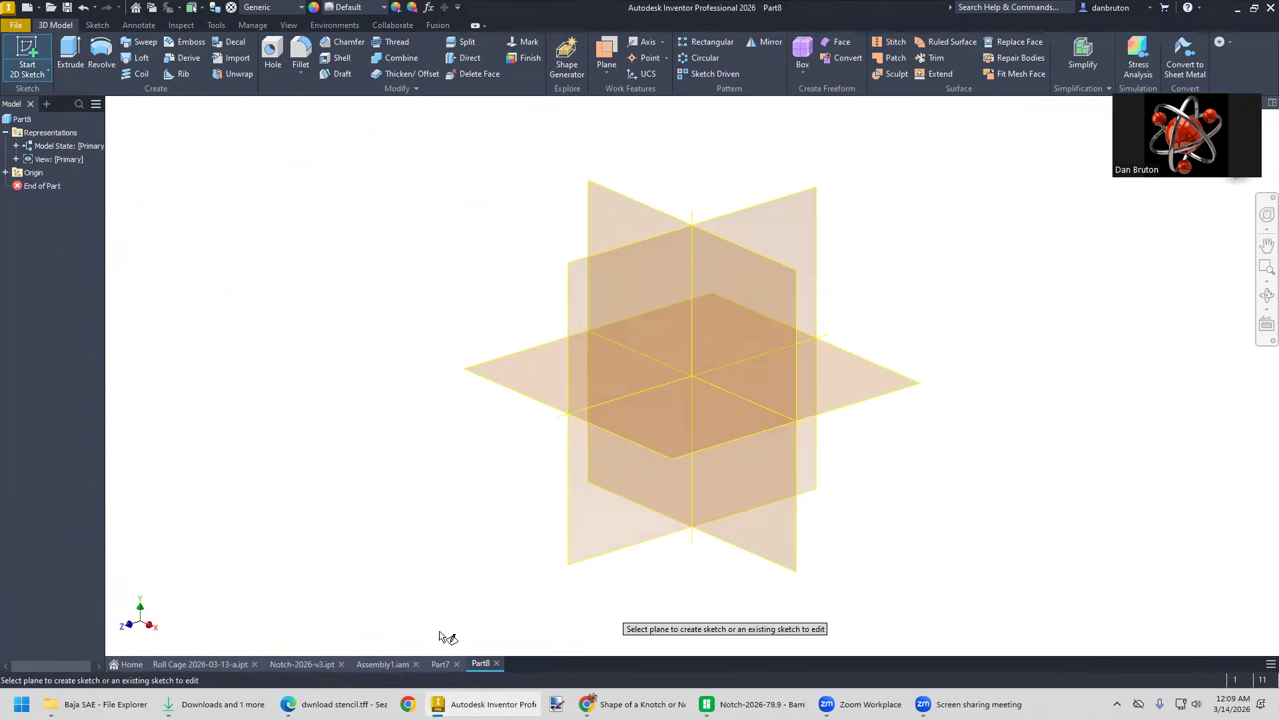
left_click(798, 298)
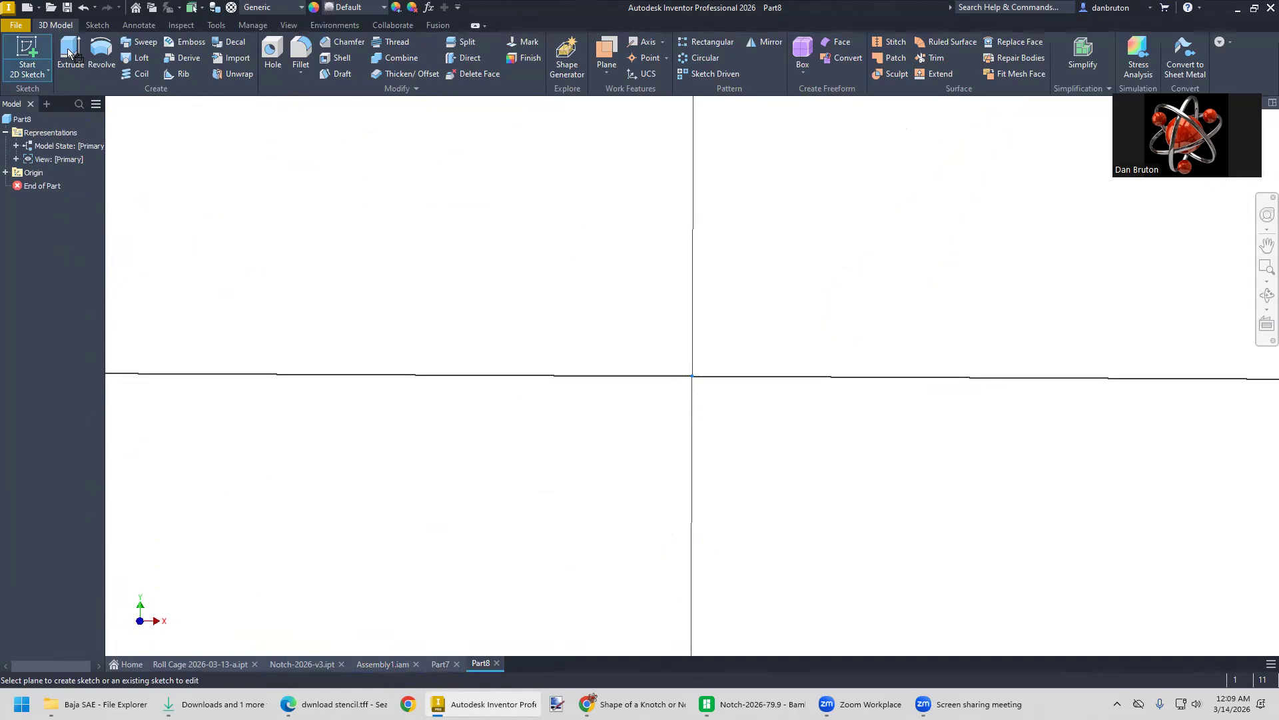
Draw a circle centred on the origin with a diameter of 1in+.4mm
left_click(104, 68)
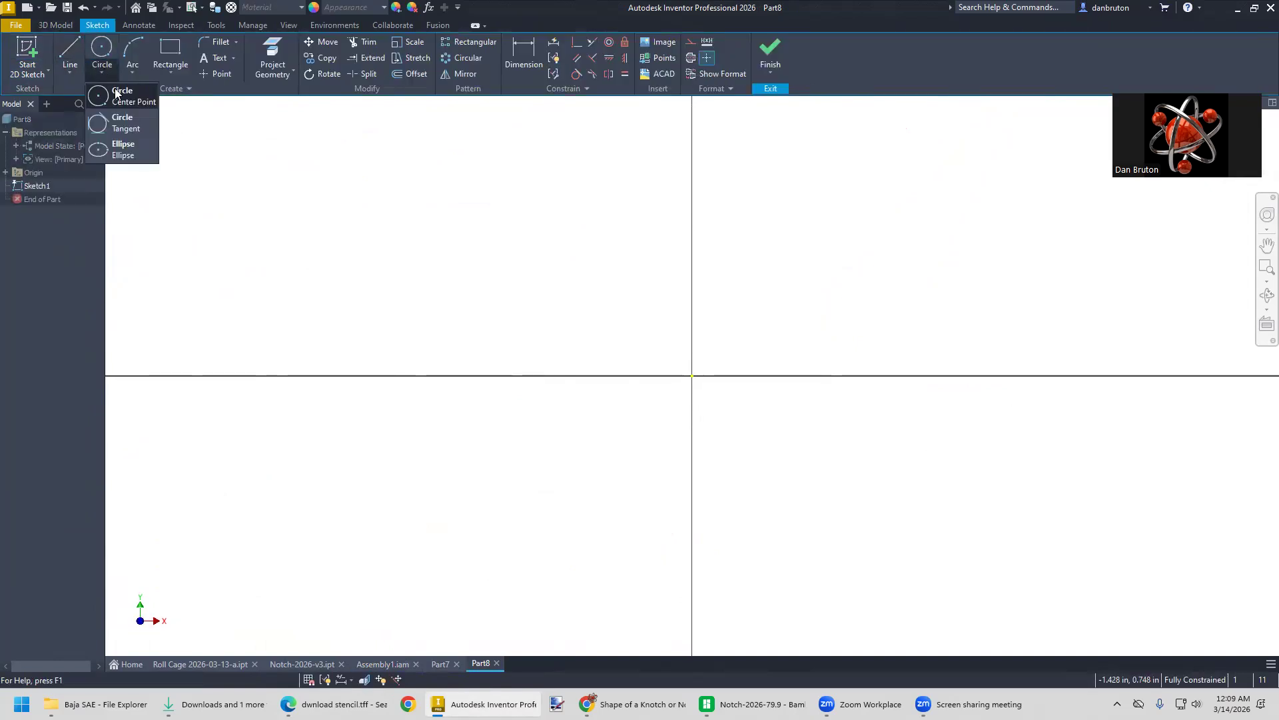
left_click(115, 95)
left_click(691, 376)
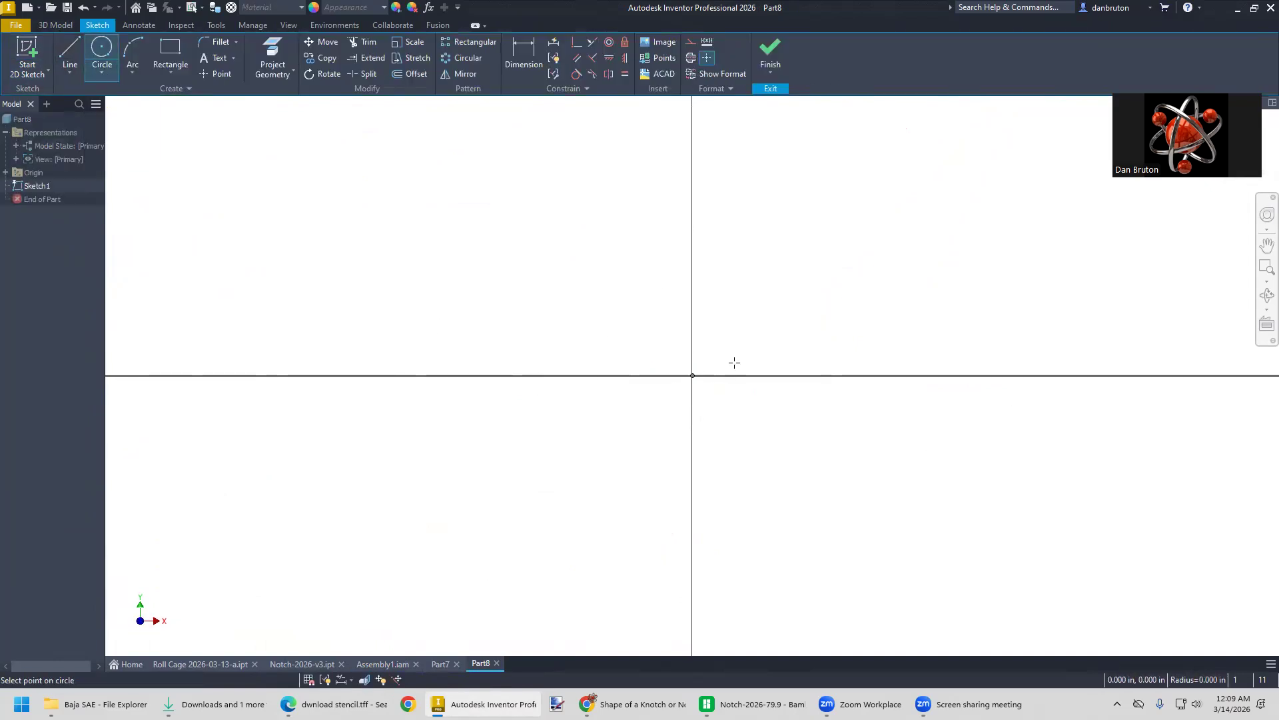
type("1in+.4")
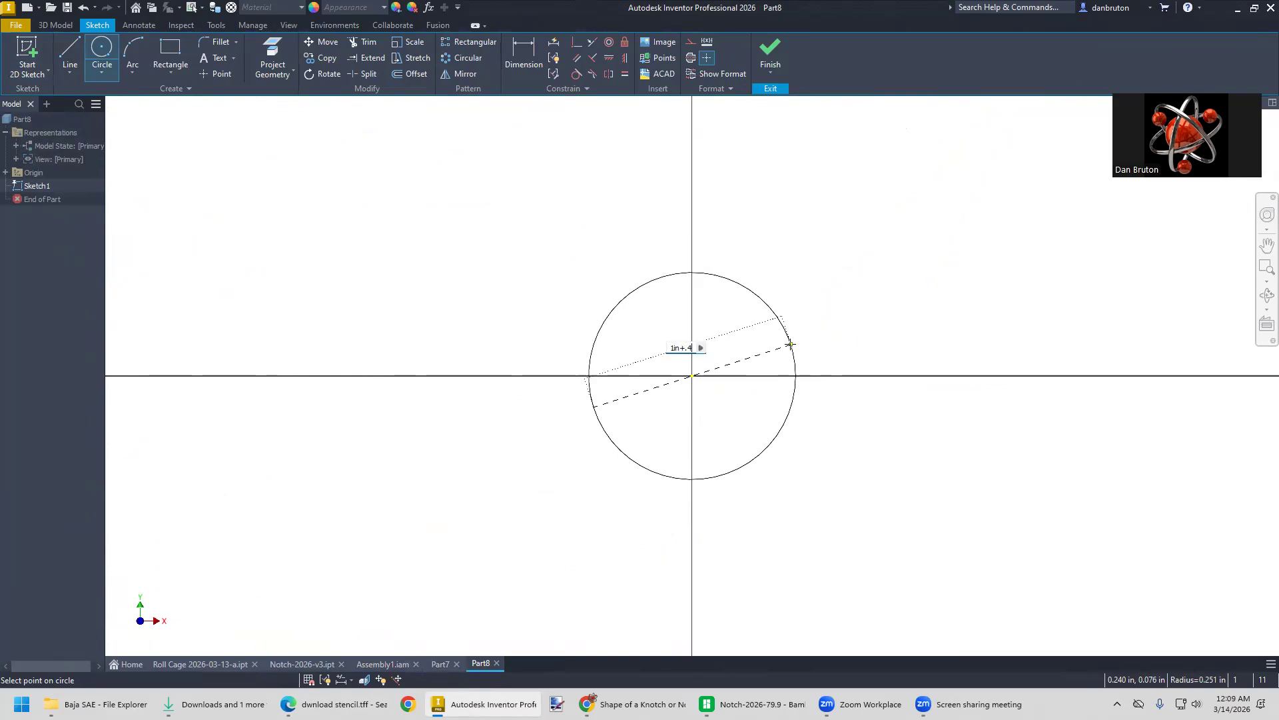
type("mm")
key("Return")
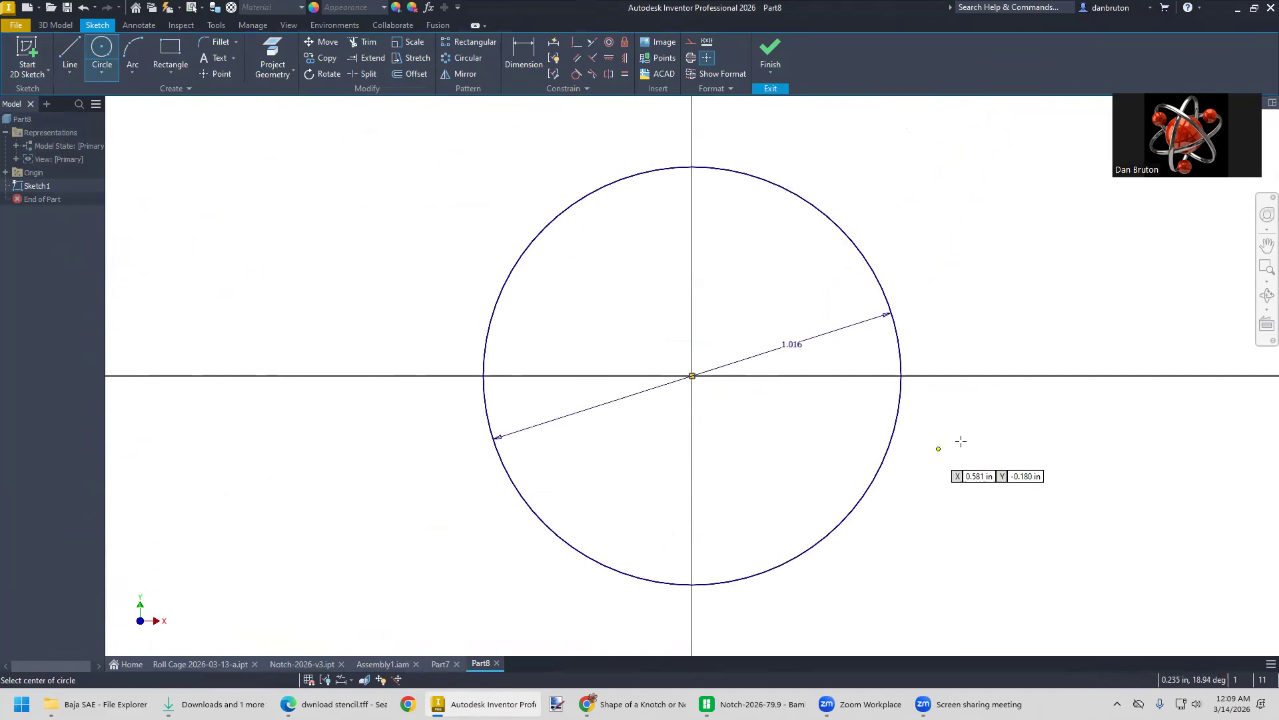
scroll(963, 442, "down", 3)
middle_click_drag(969, 442, 739, 404)
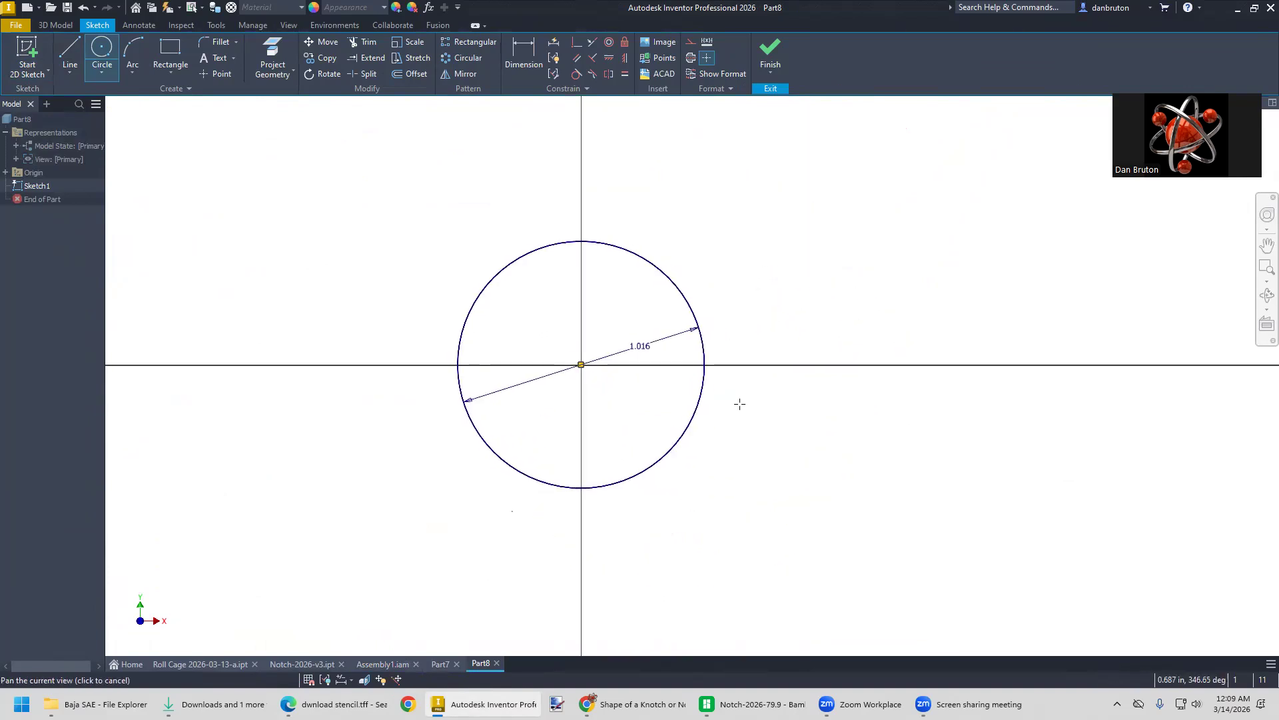
Extrude the circle as a surface to a distance of 6 in
left_click(61, 27)
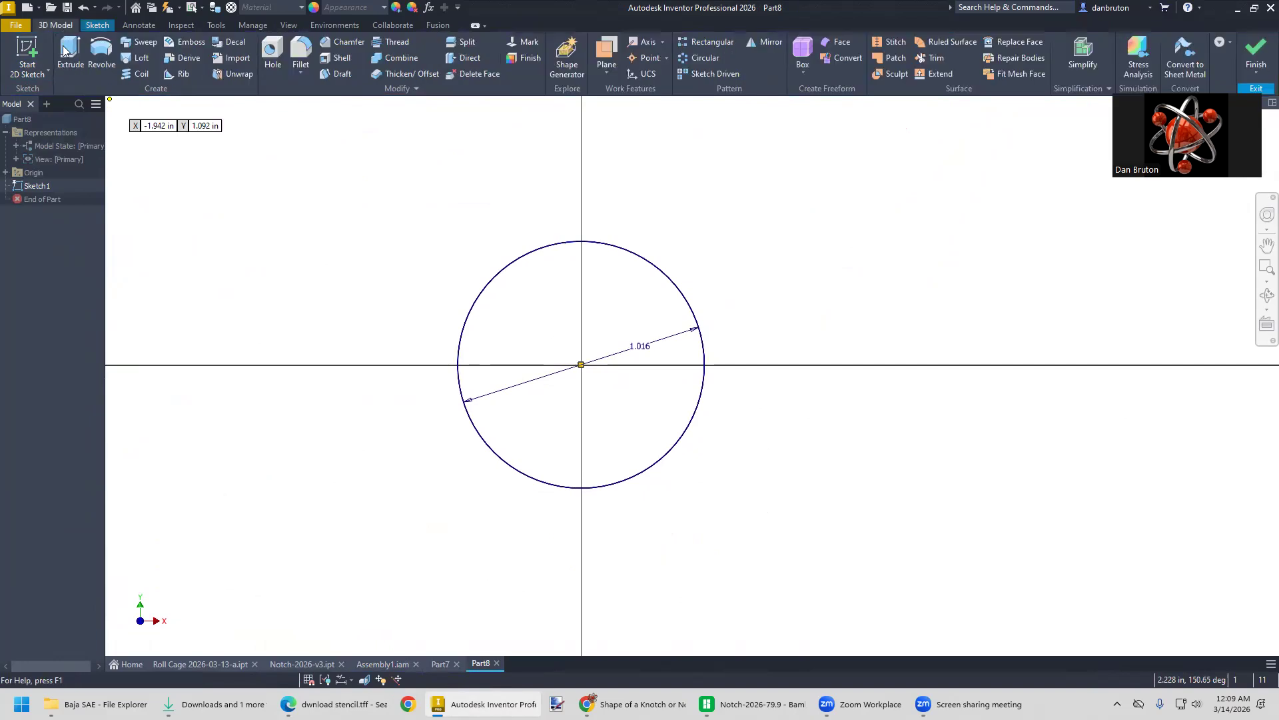
left_click(65, 51)
left_click(313, 121)
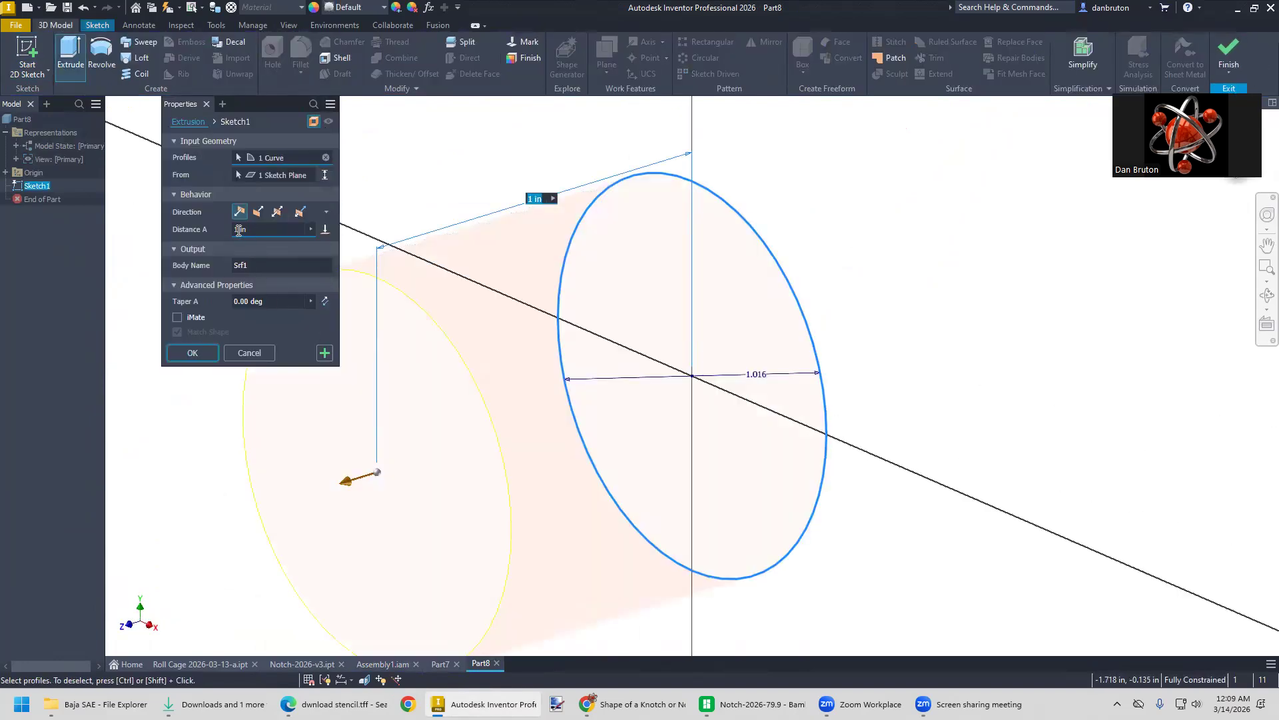
type("6")
left_click(208, 355)
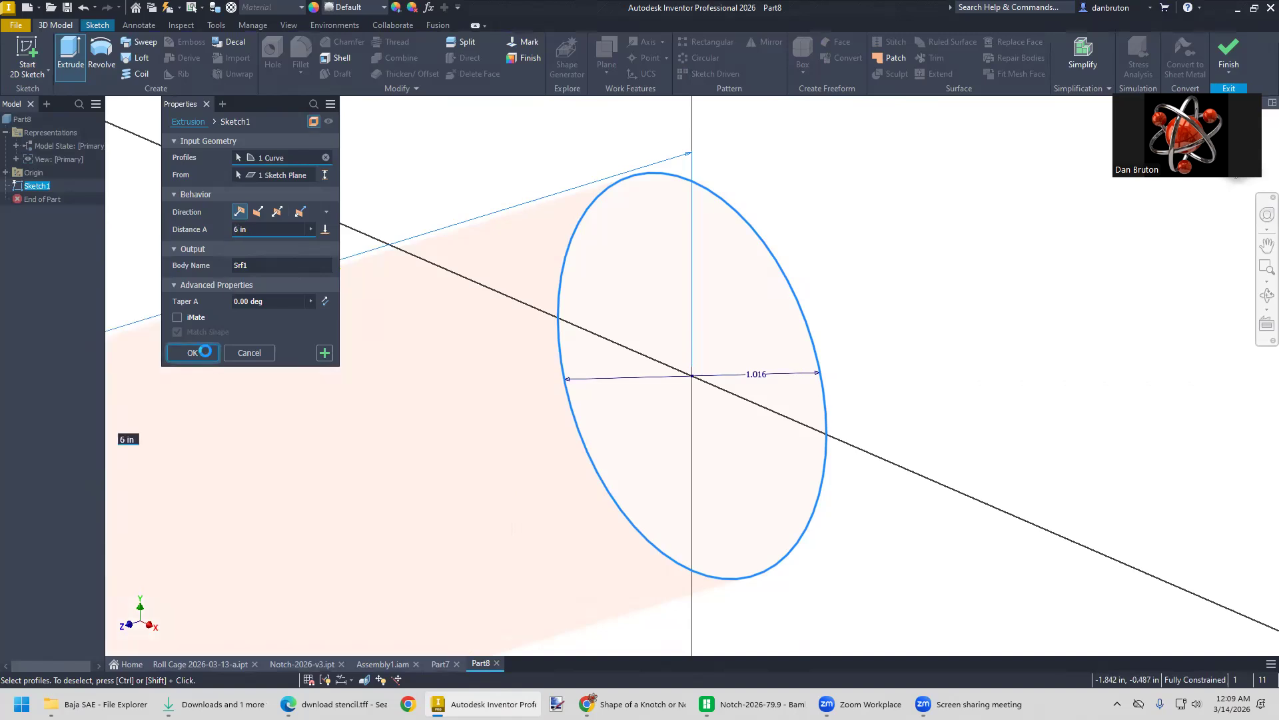
scroll(491, 394, "down", 5)
scroll(486, 405, "up", 1)
scroll(474, 431, "down", 2)
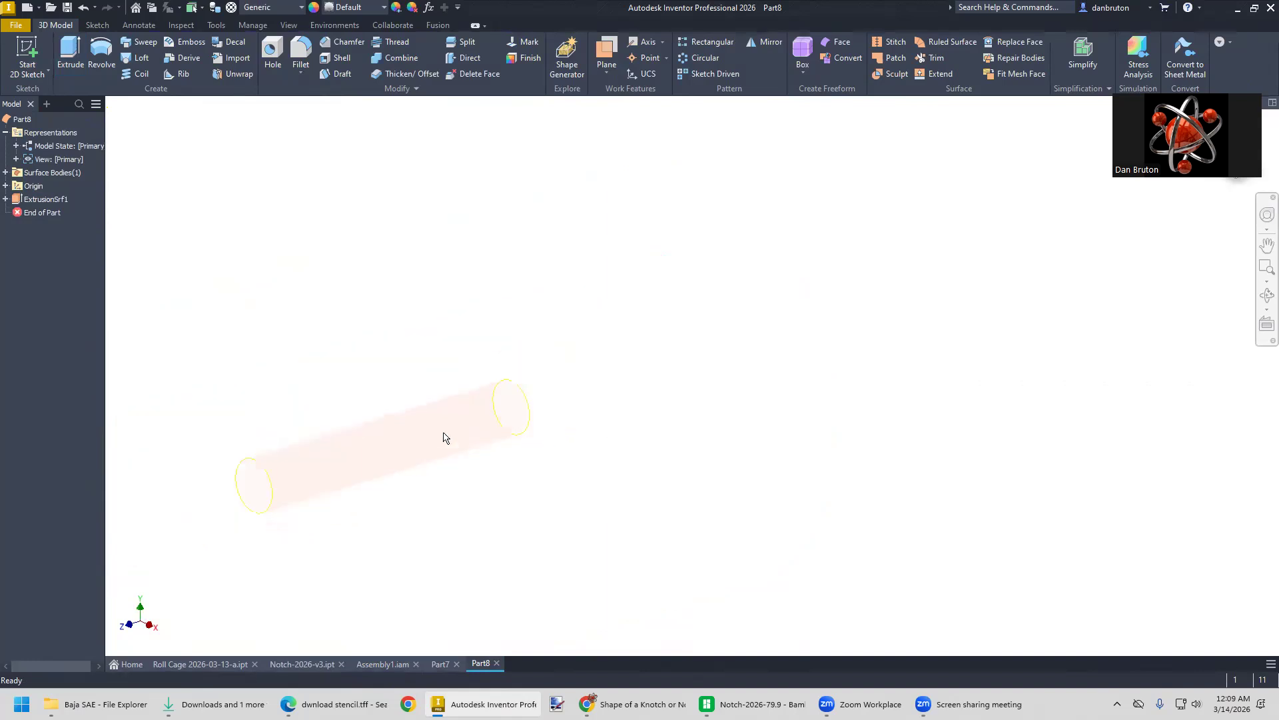
Turn off translucency for the 6 in extruded surface so the tube displays as opaque
right_click(39, 200)
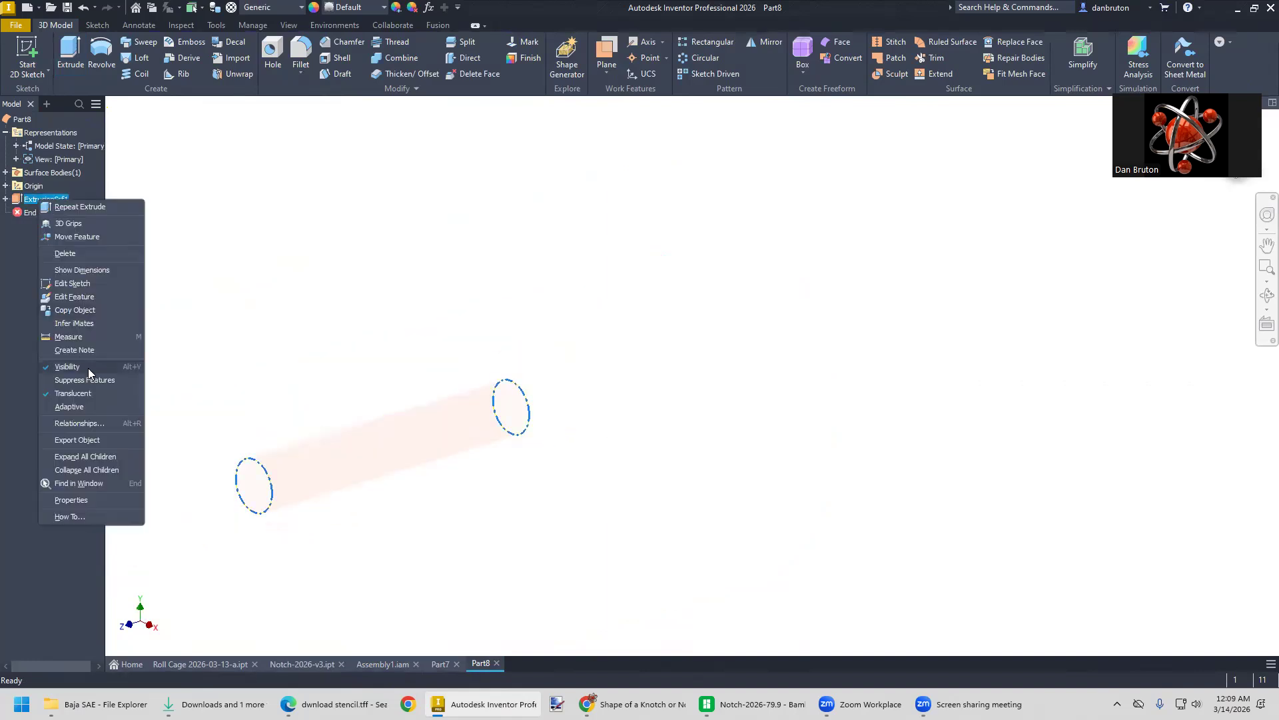
left_click(85, 393)
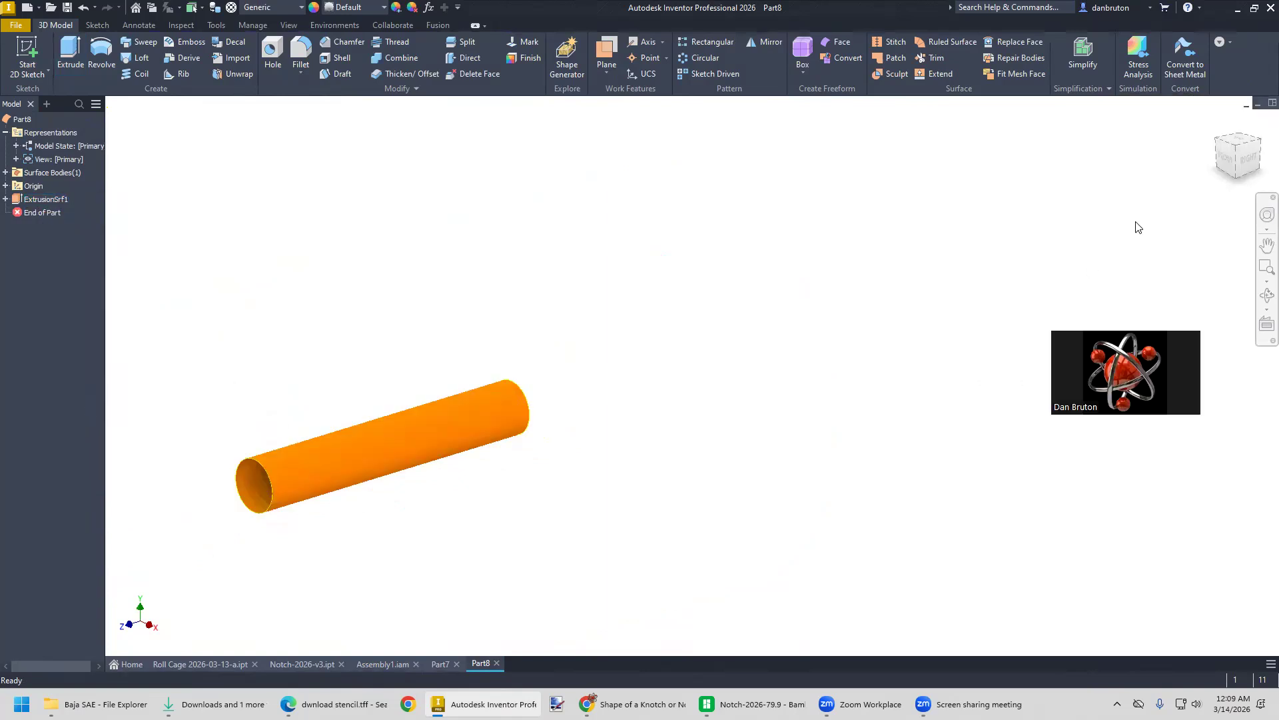
left_click(1232, 157)
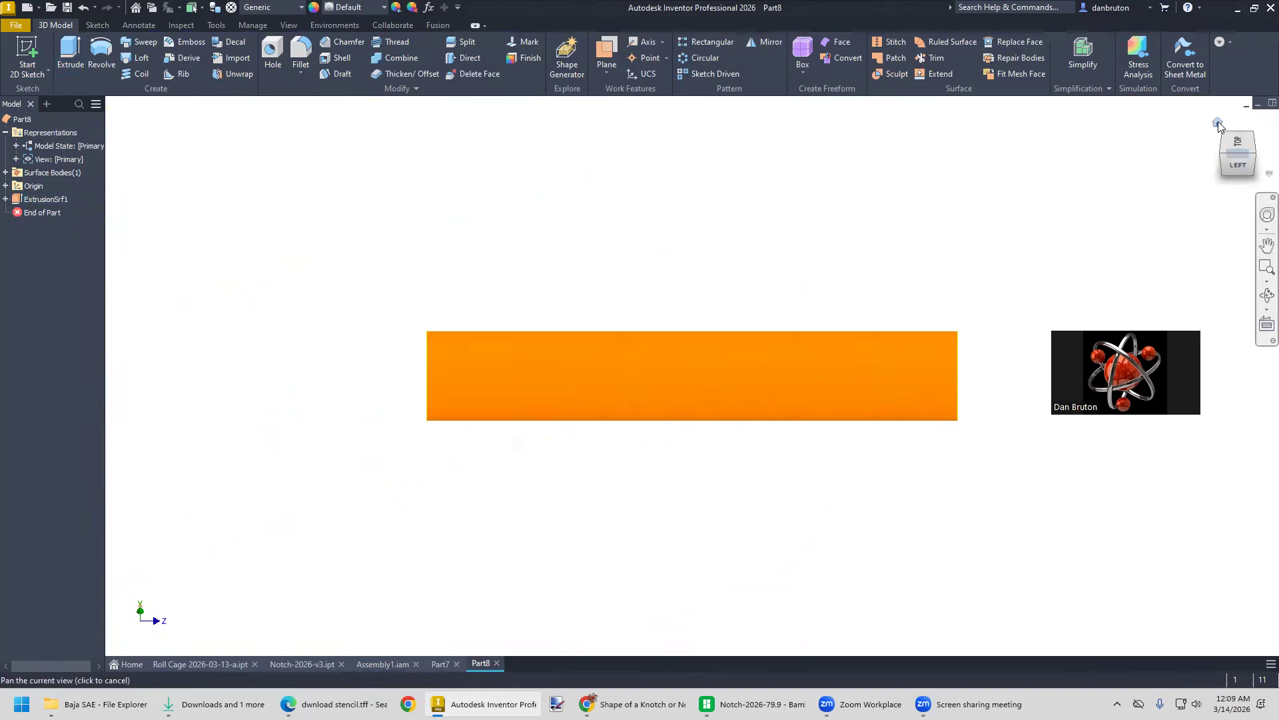
left_click(1217, 122)
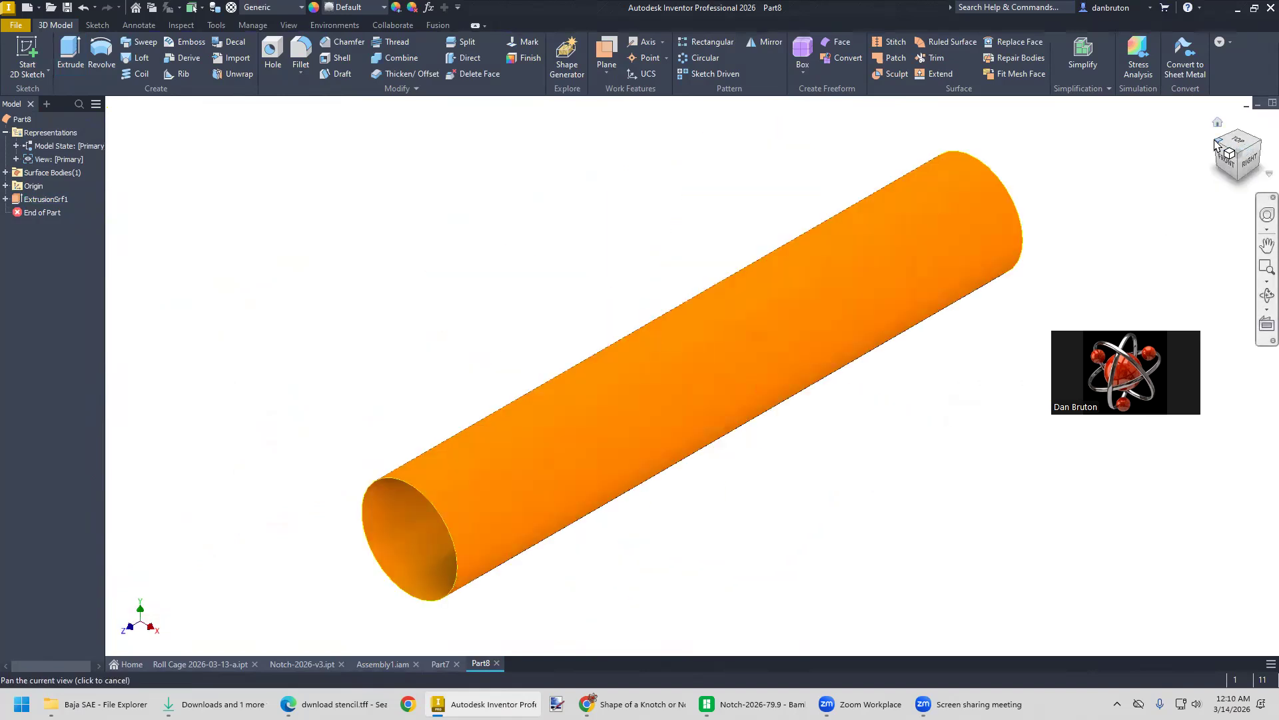
left_click(1215, 143)
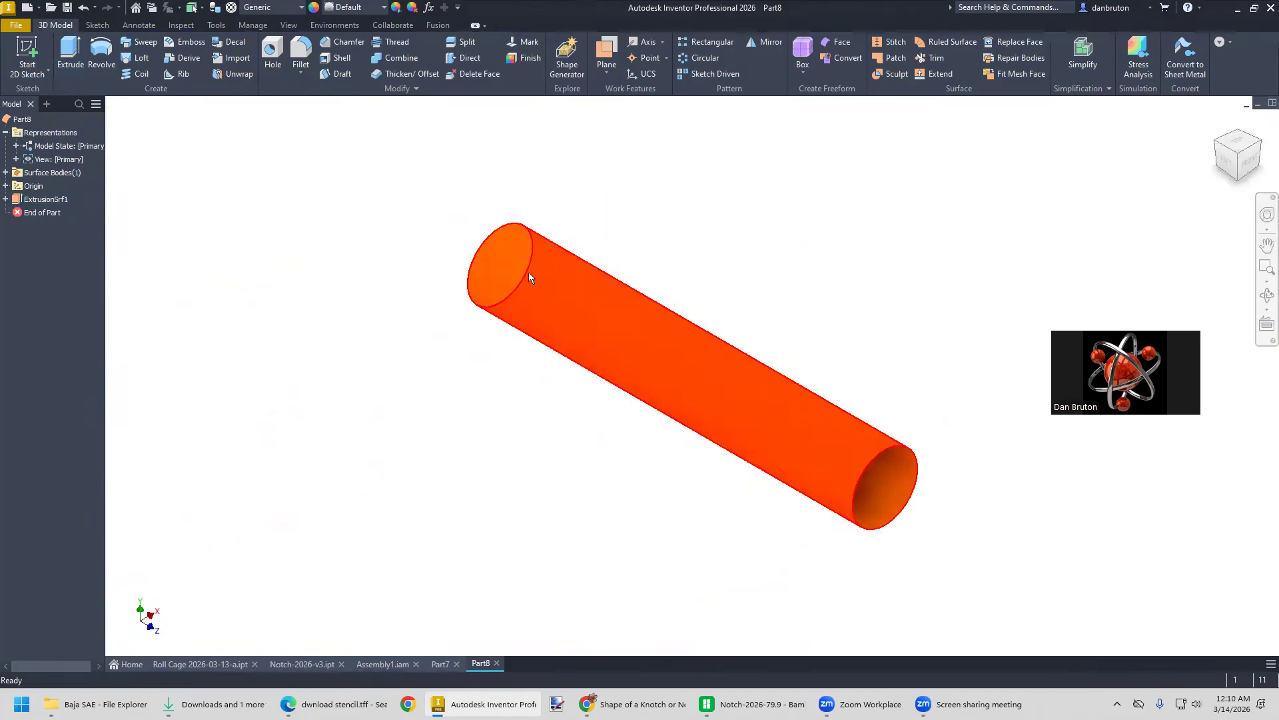
Close the earlier Part7 tube document
left_click(443, 664)
left_click(457, 663)
left_click(629, 371)
In Assembly1.iam, apply the Blue - Wall Paint - Glossy appearance to the first ANSI frame member, the cross tube at the joint
left_click(393, 661)
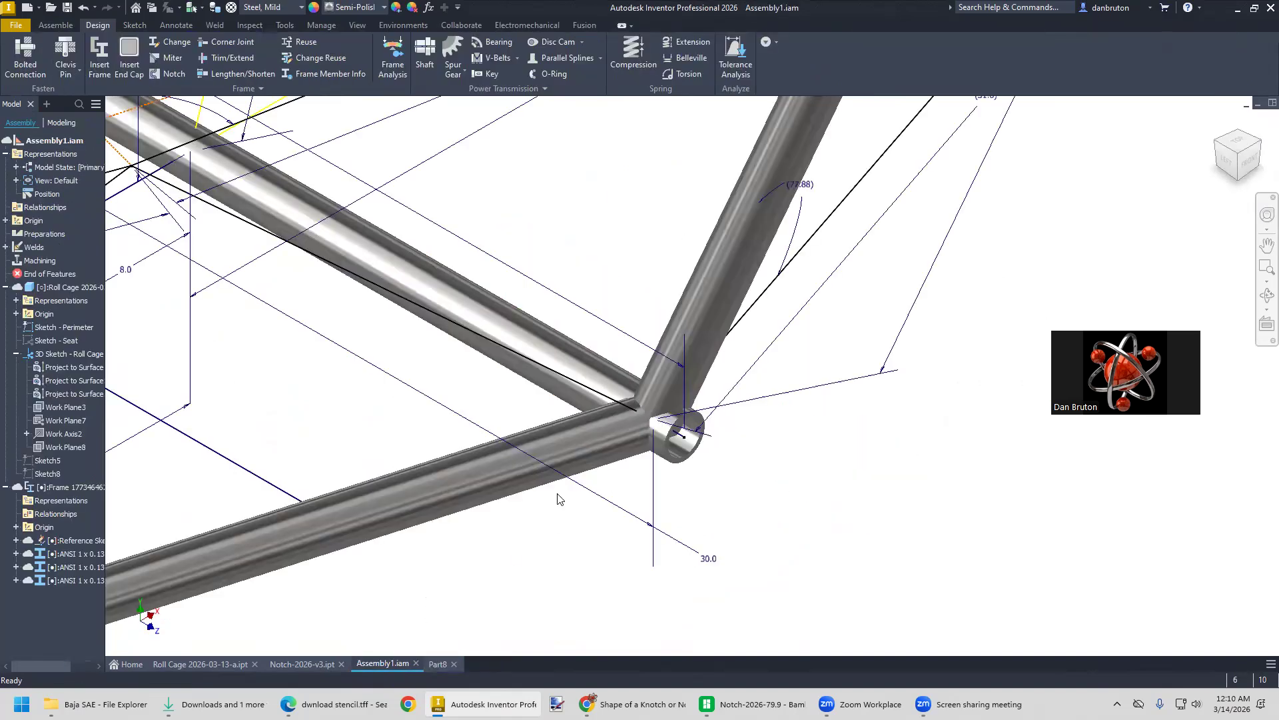
left_click(63, 555)
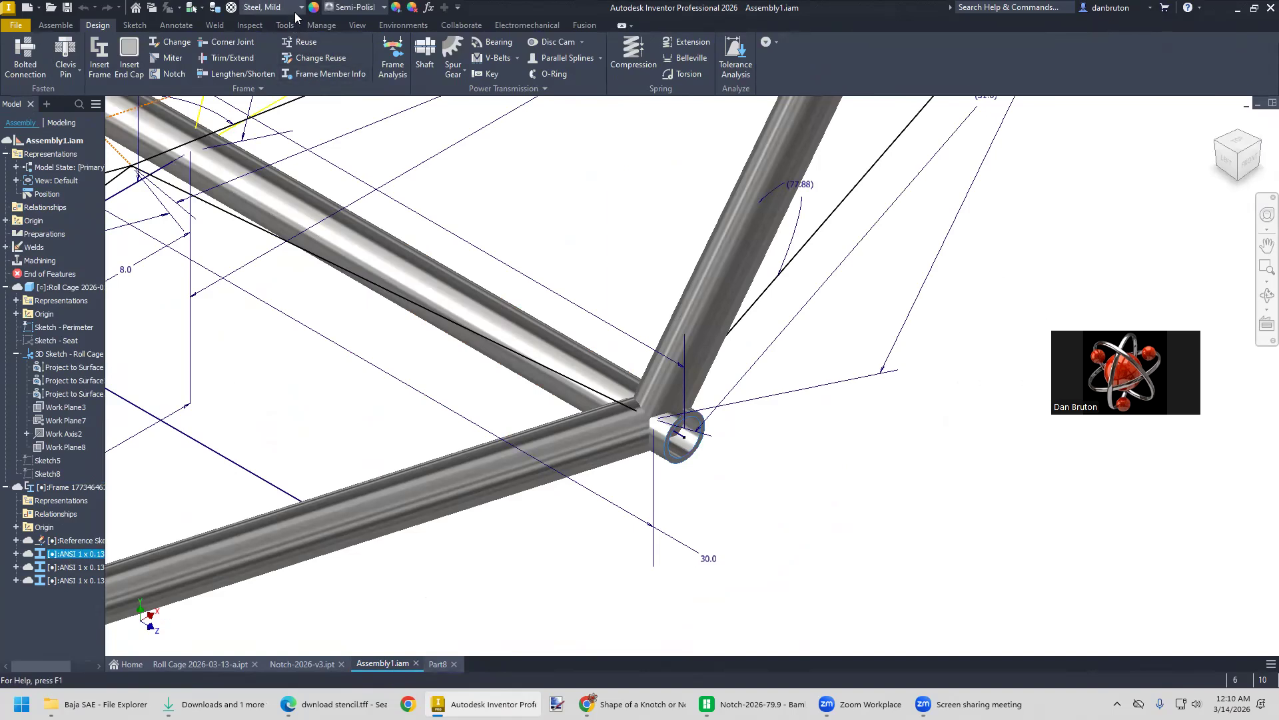
left_click(383, 8)
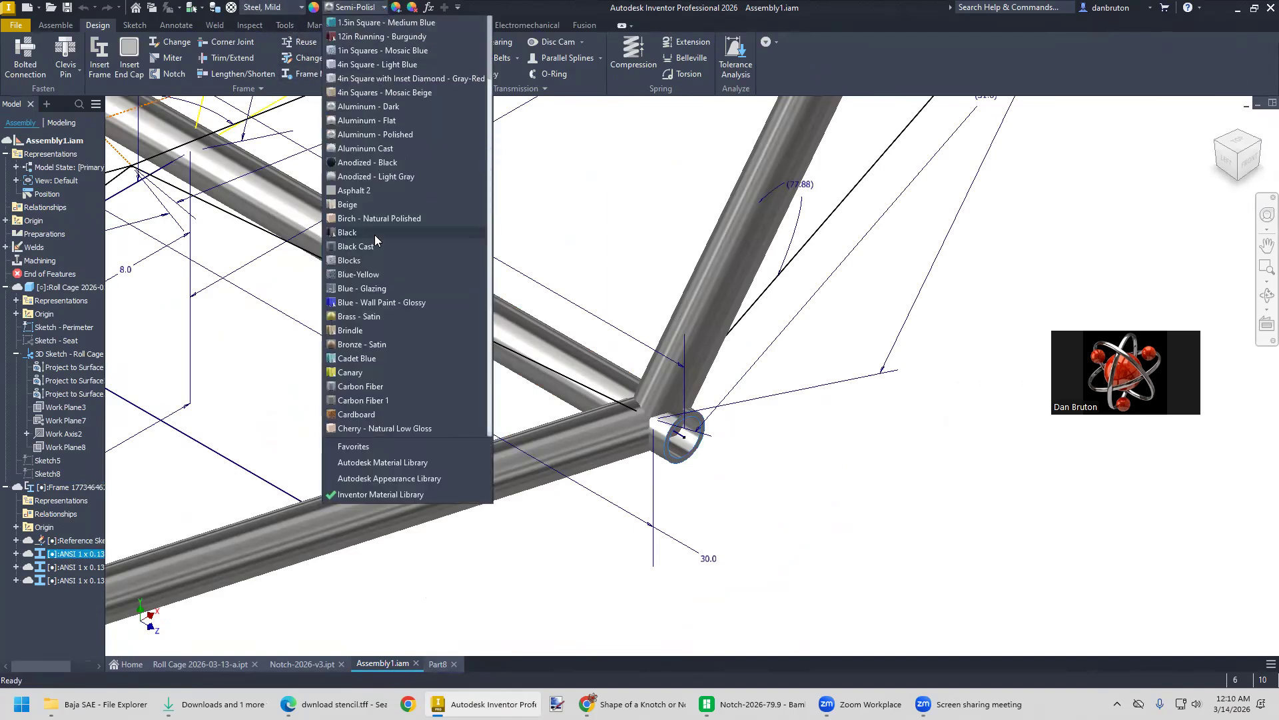
left_click(369, 307)
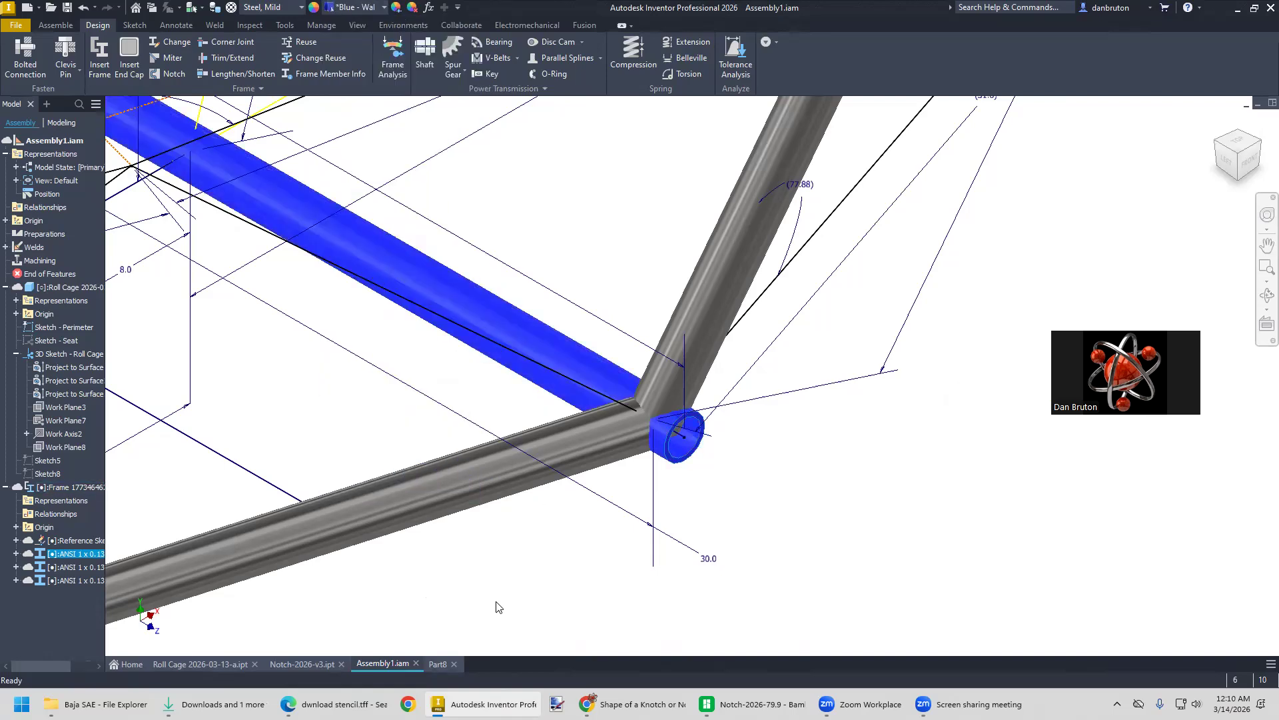
Apply the same Blue - Wall Paint - Glossy appearance to the surface tube in Part8
left_click(441, 663)
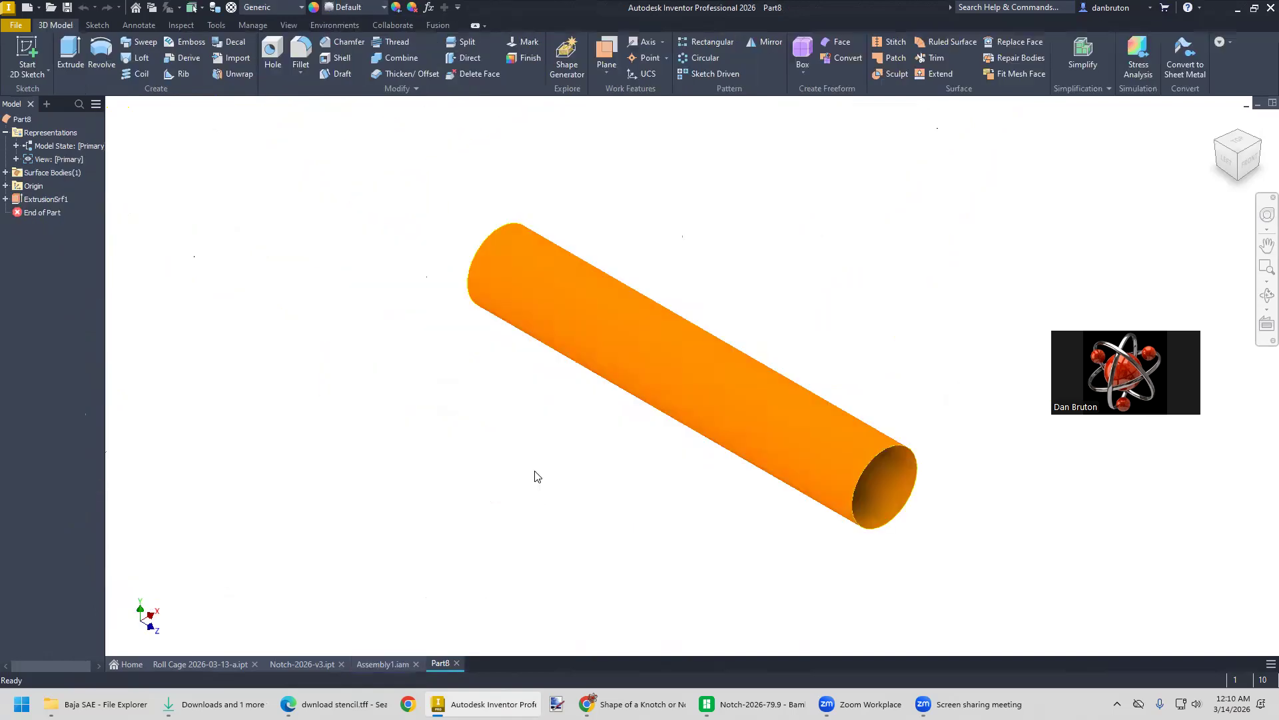
left_click(593, 329)
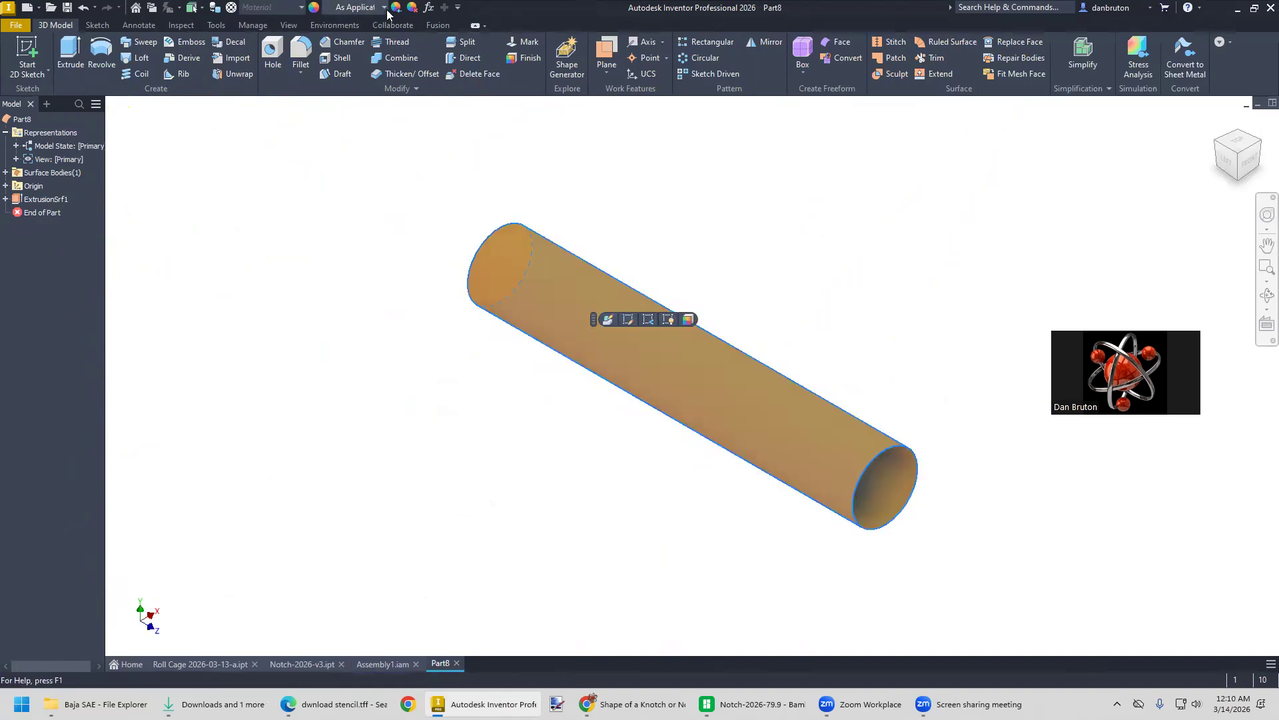
left_click(385, 8)
left_click(397, 316)
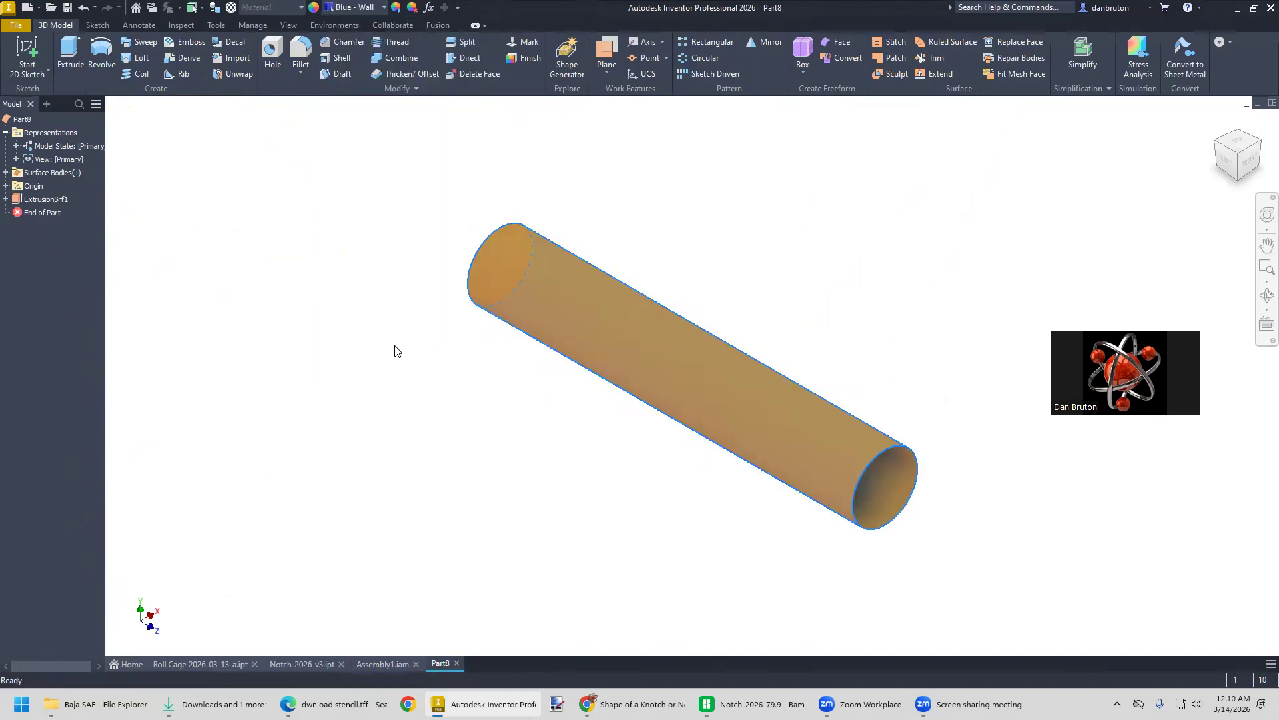
middle_click_drag(781, 425, 544, 354)
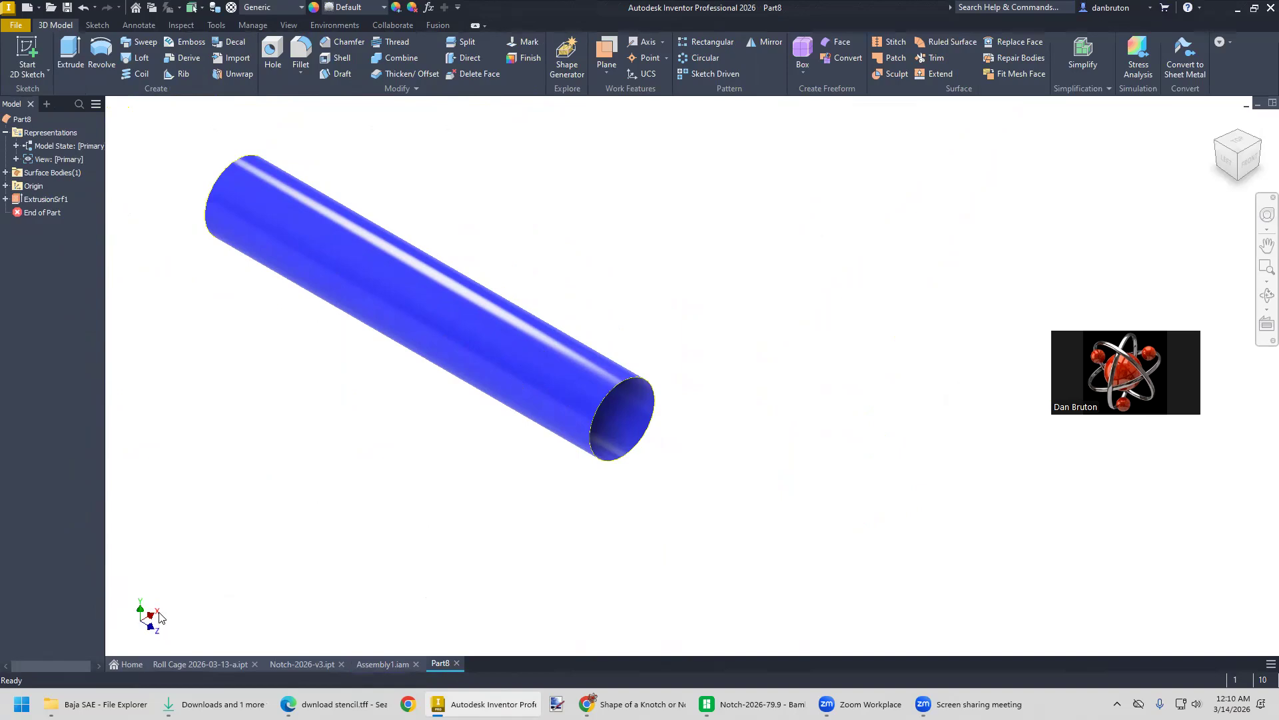
Examine in the frame assembly how the two grey tubes meet the blue cross tube at the joint
left_click(383, 664)
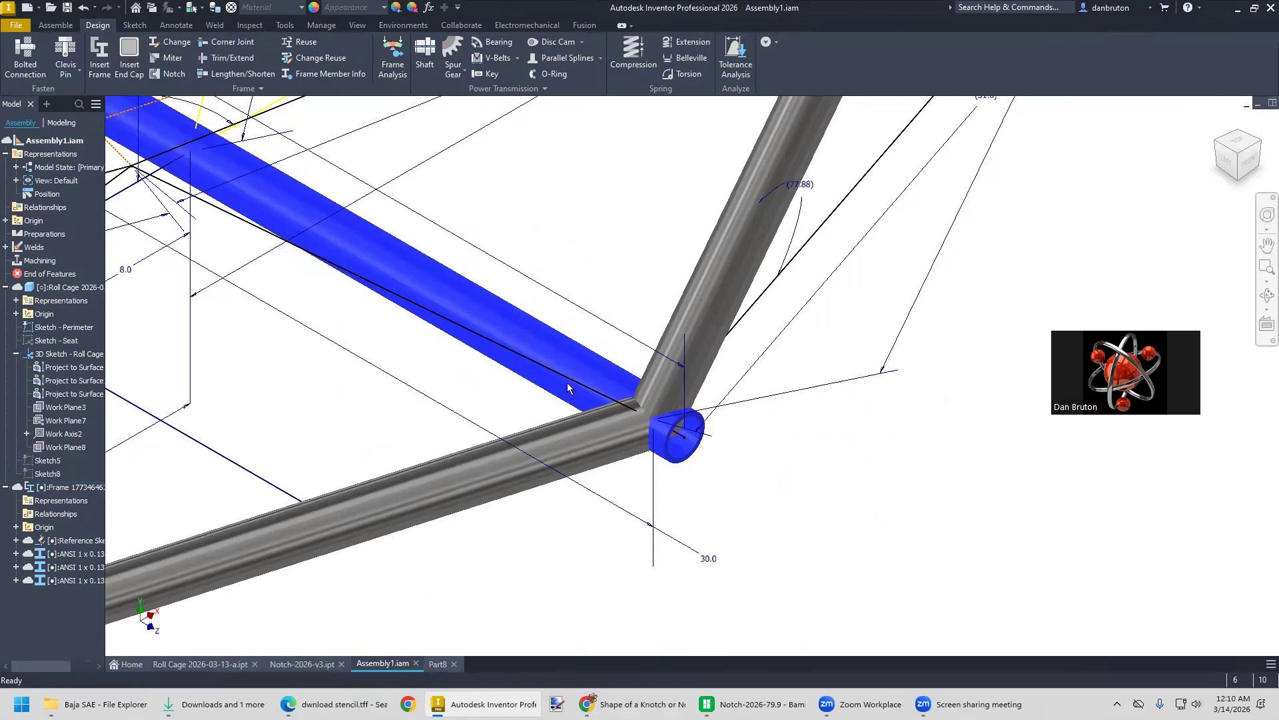
middle_click_drag(576, 483, 583, 469, "shift")
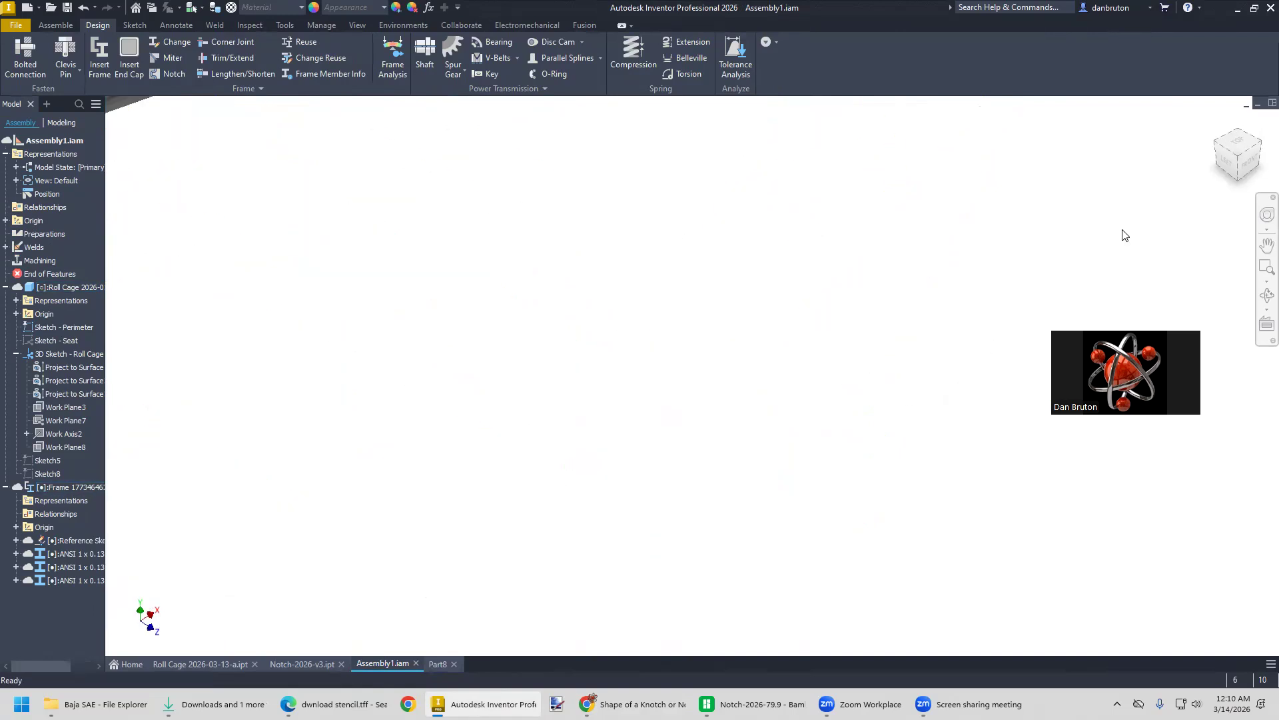
left_click(1217, 124)
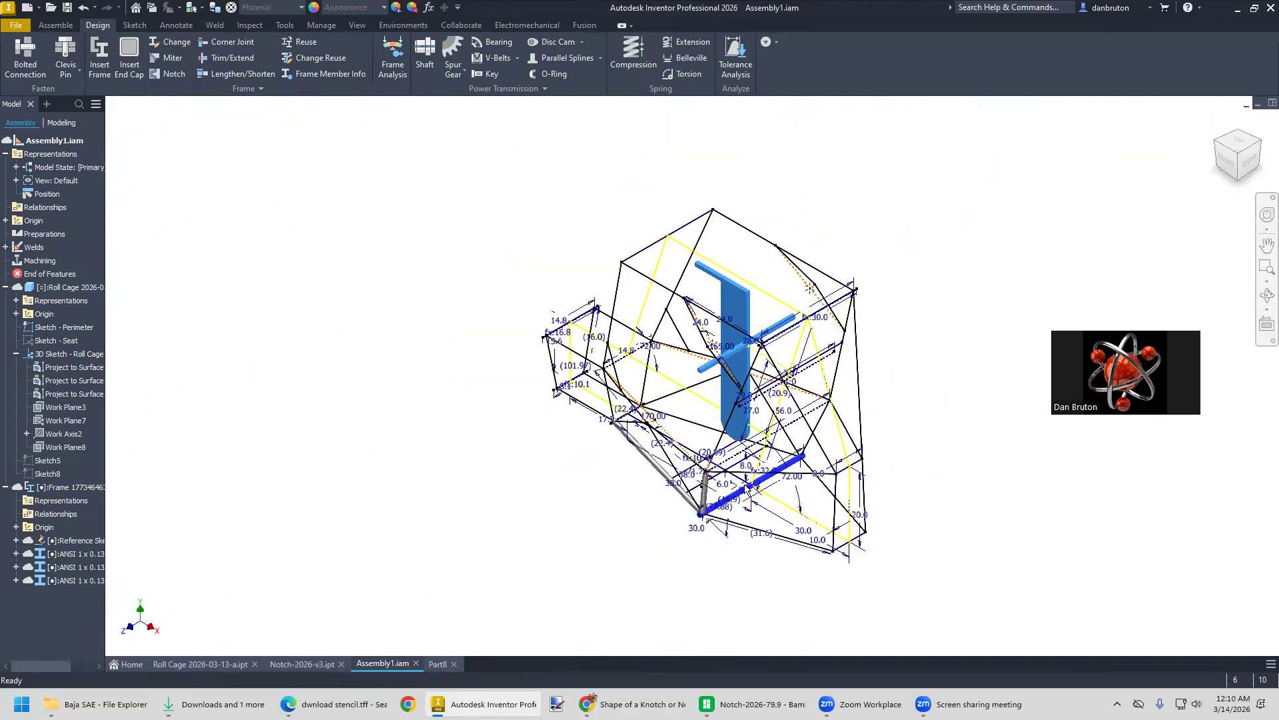
left_click(1216, 140)
scroll(756, 473, "up", 3)
scroll(756, 476, "up", 3)
scroll(733, 463, "up", 3)
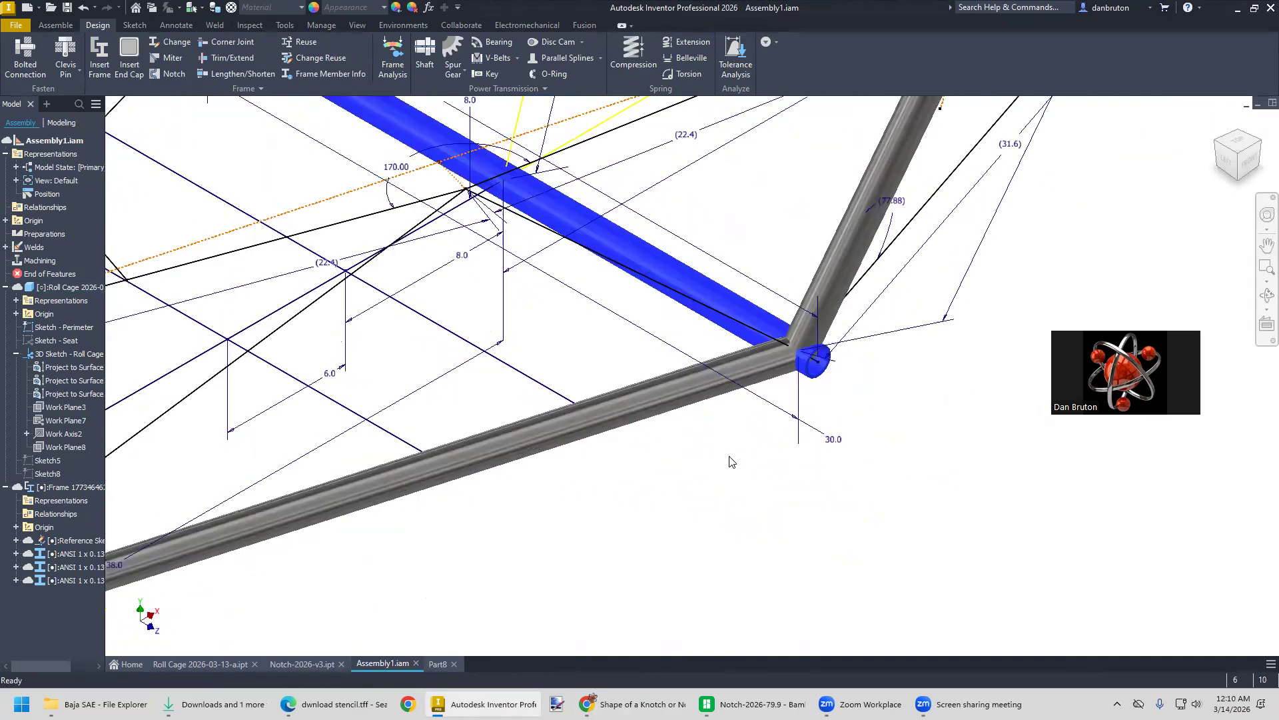
scroll(546, 459, "down", 3)
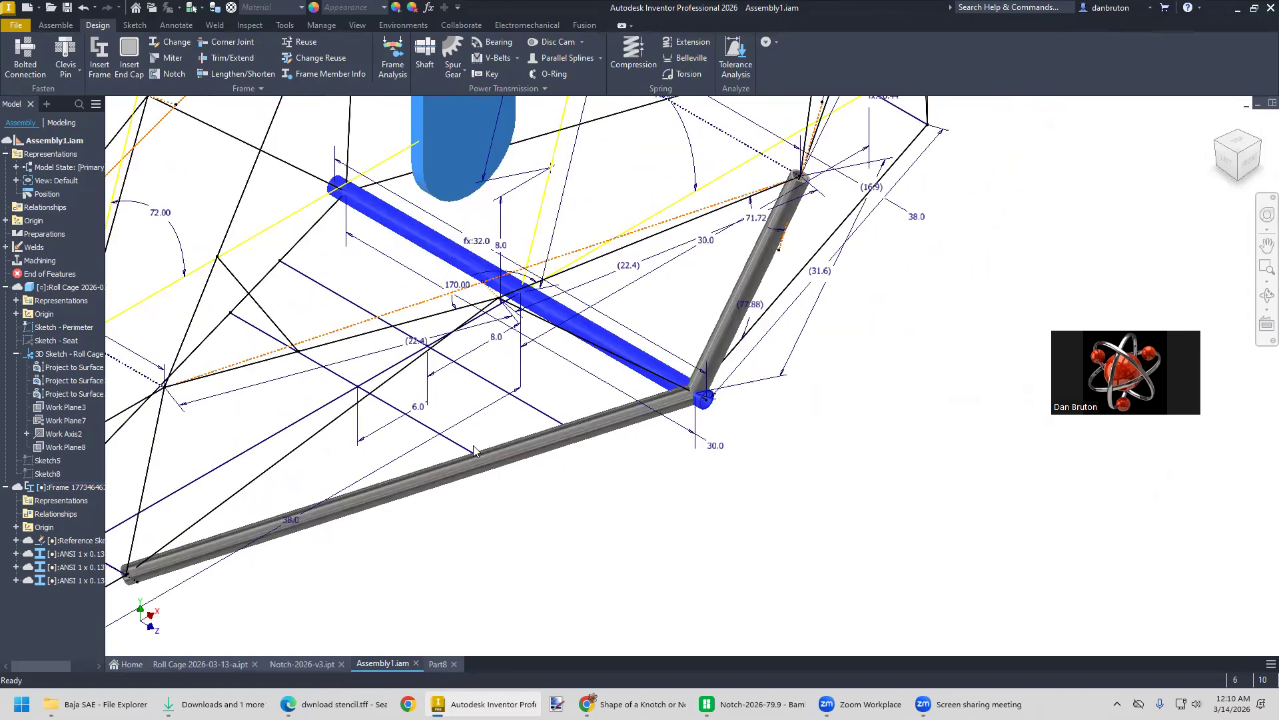
scroll(665, 433, "down", 3)
scroll(662, 435, "up", 4)
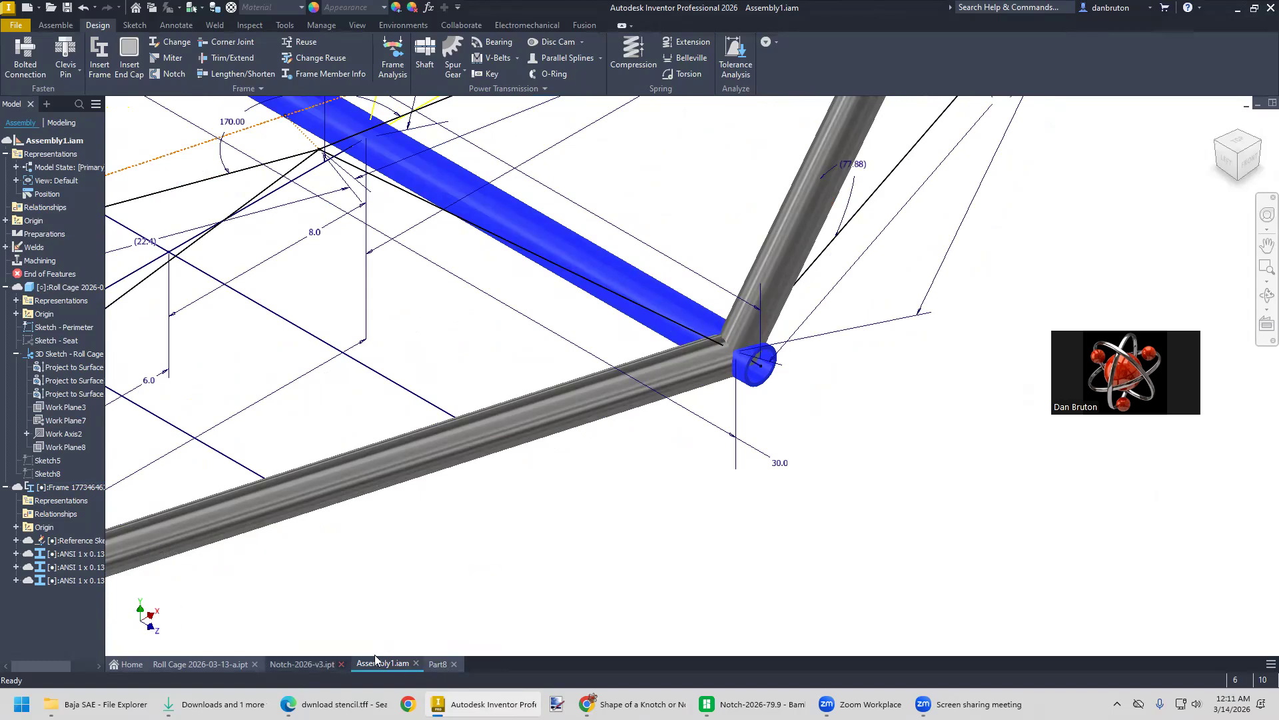
Start a new 2D sketch on the XZ plane of Part8, running lengthwise through the blue tube
left_click(438, 664)
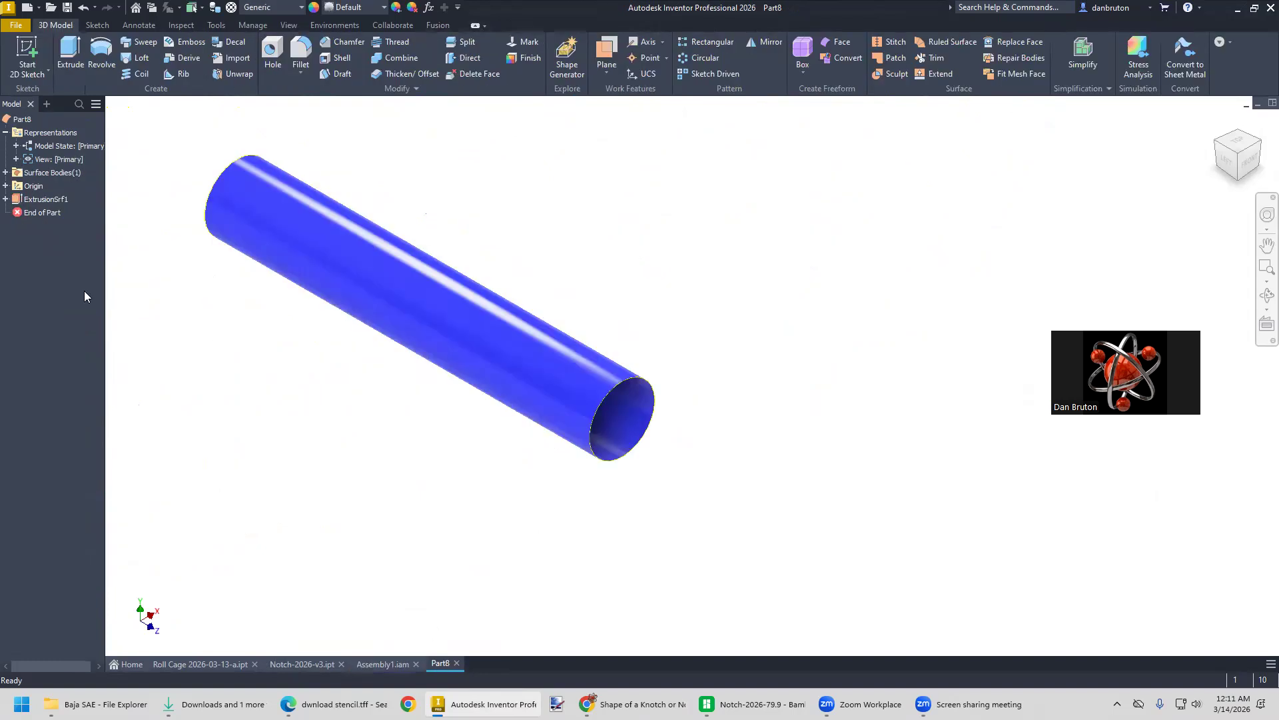
left_click(6, 186)
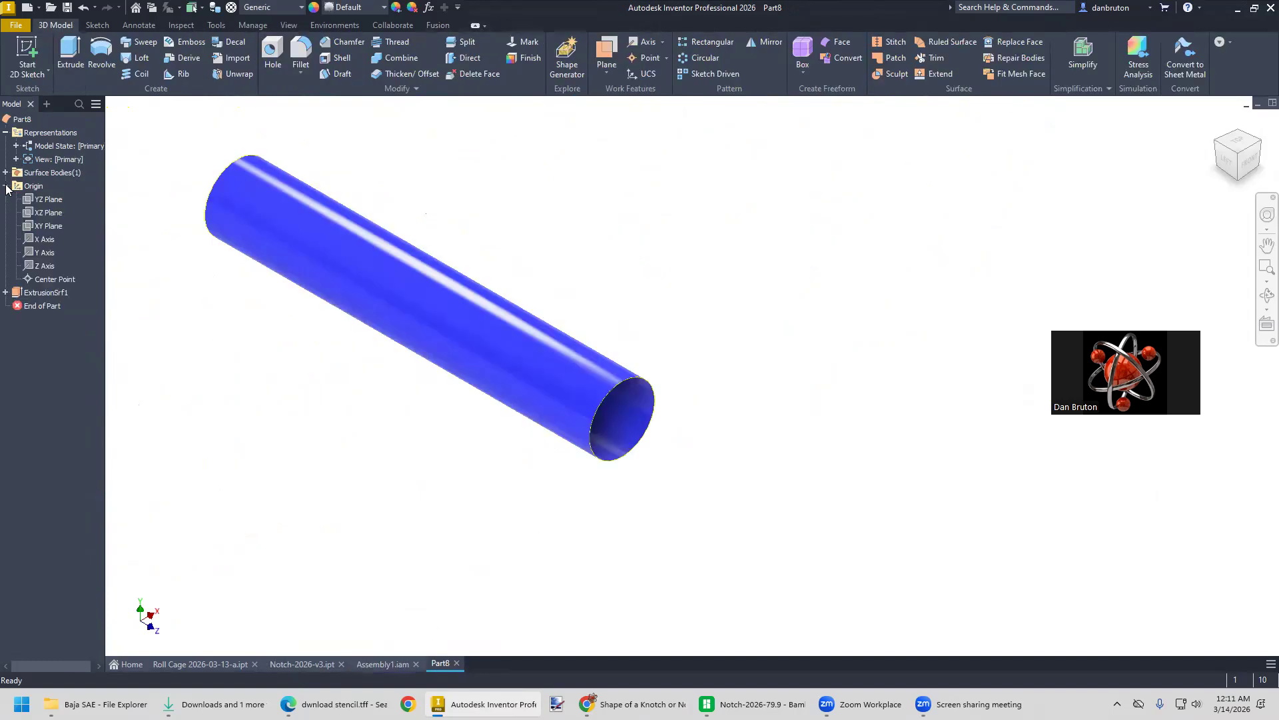
left_click(48, 214)
right_click(49, 213)
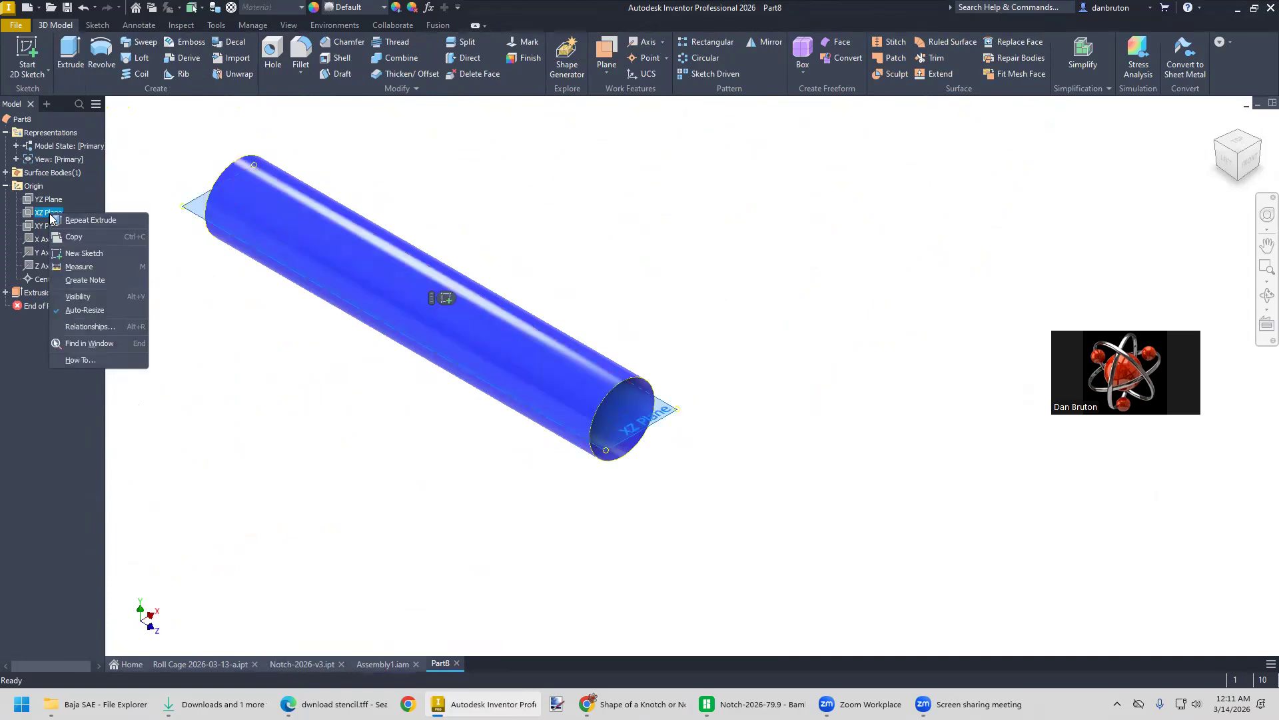
left_click(84, 252)
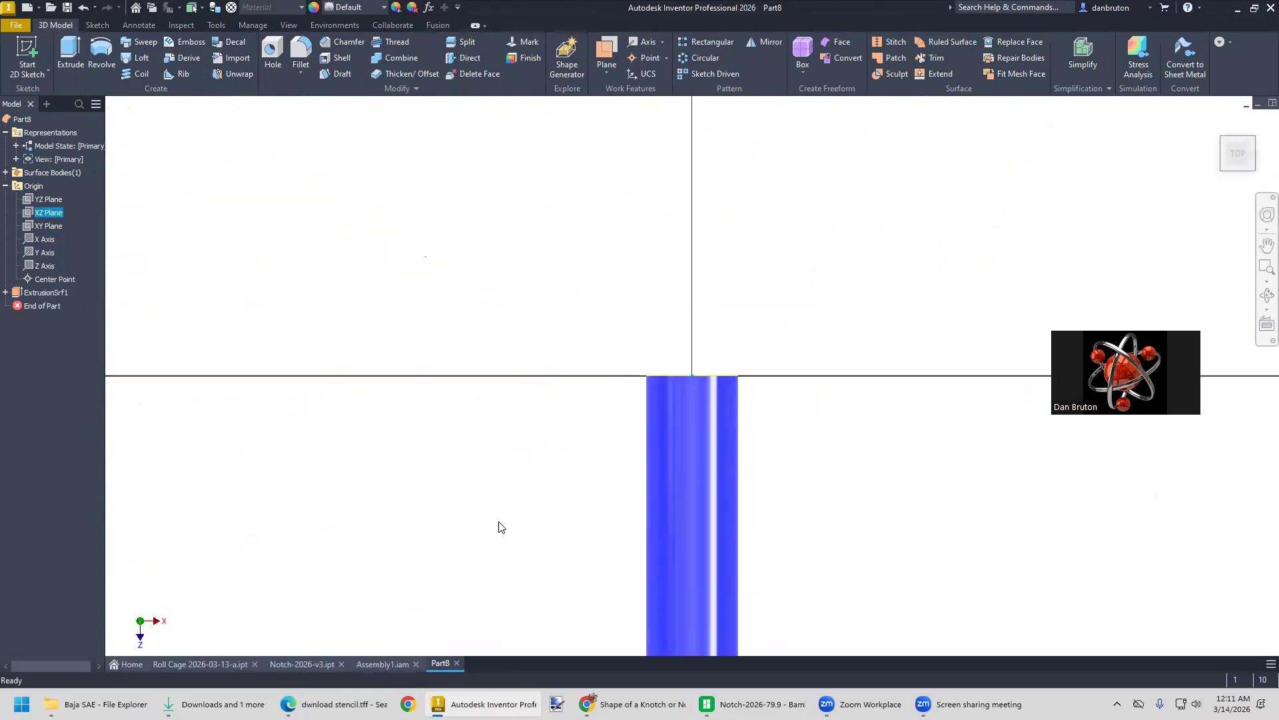
left_click(1259, 133)
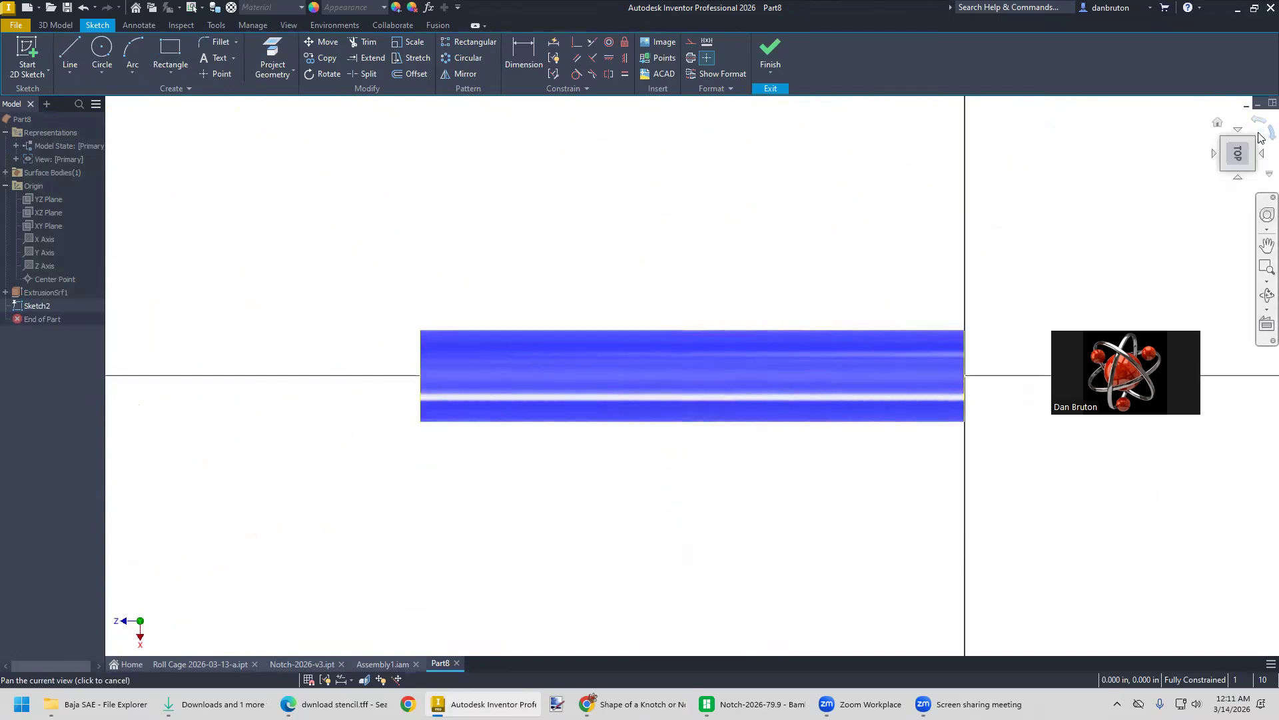
left_click(1259, 136)
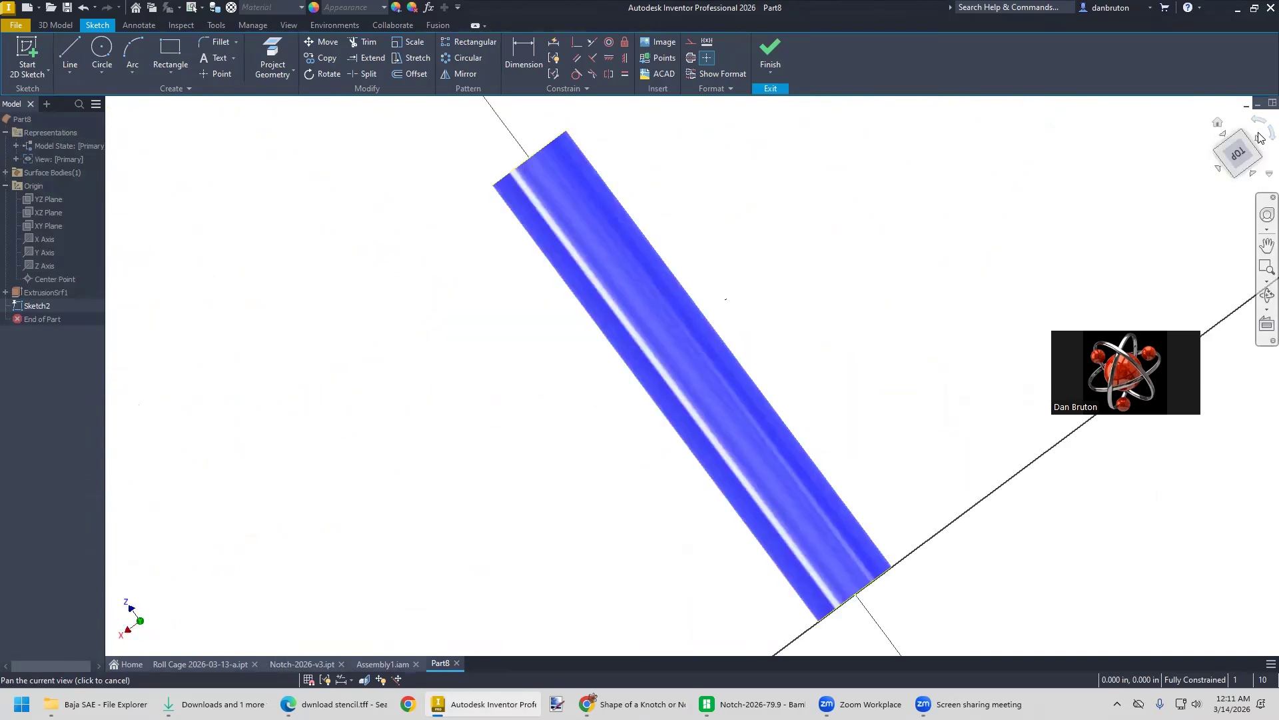
left_click(1259, 135)
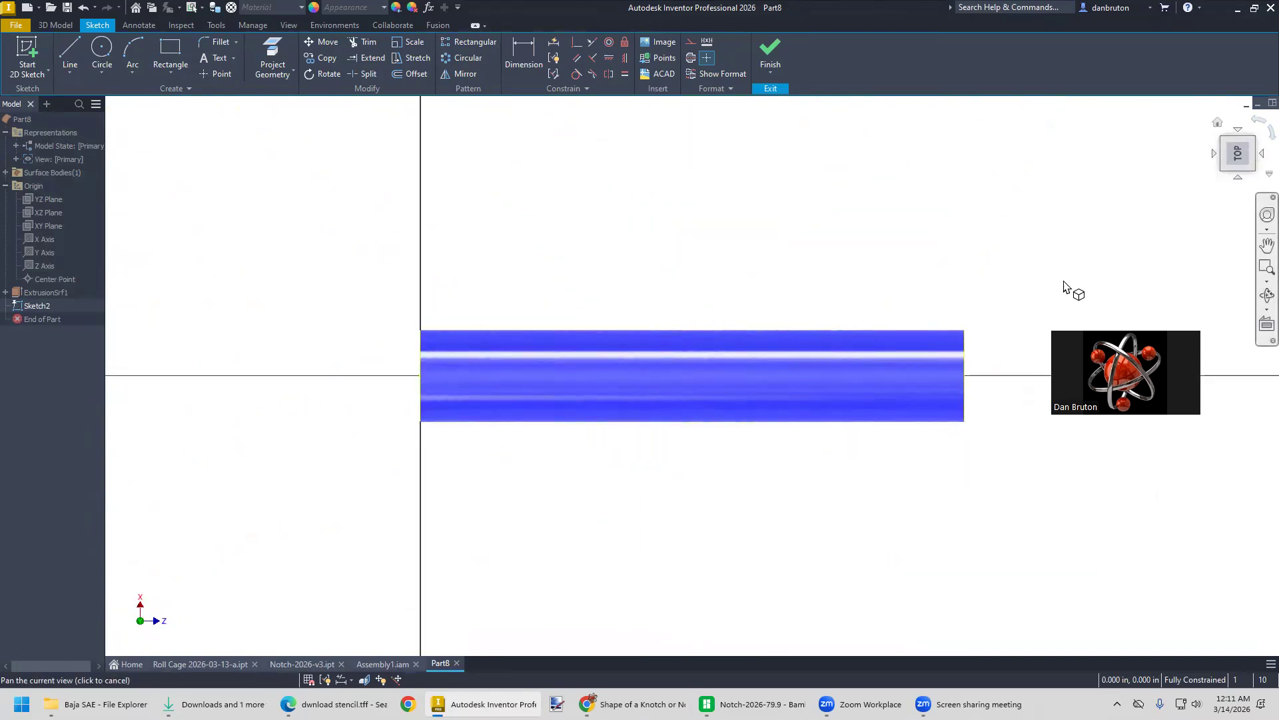
Cut the blue surface tube open lengthwise with a Half Section View on the XZ plane at zero offset
key("F4")
left_click_drag(921, 472, 864, 495)
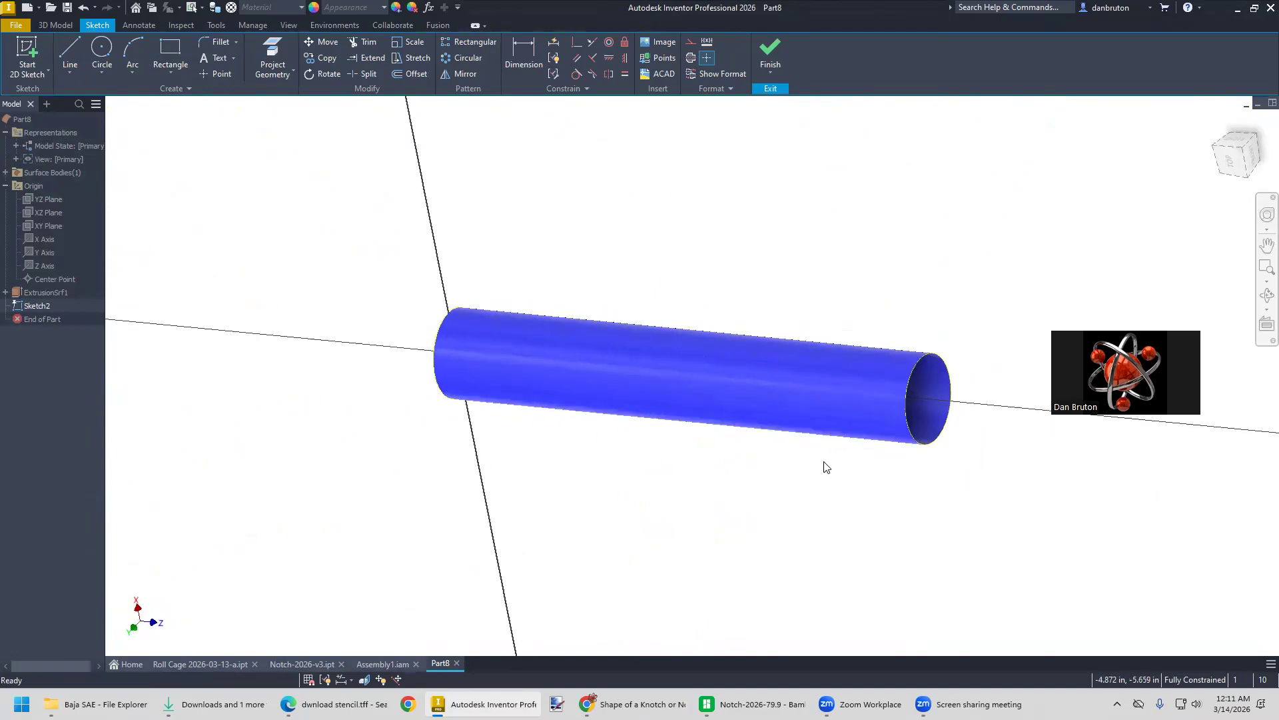
left_click(1231, 164)
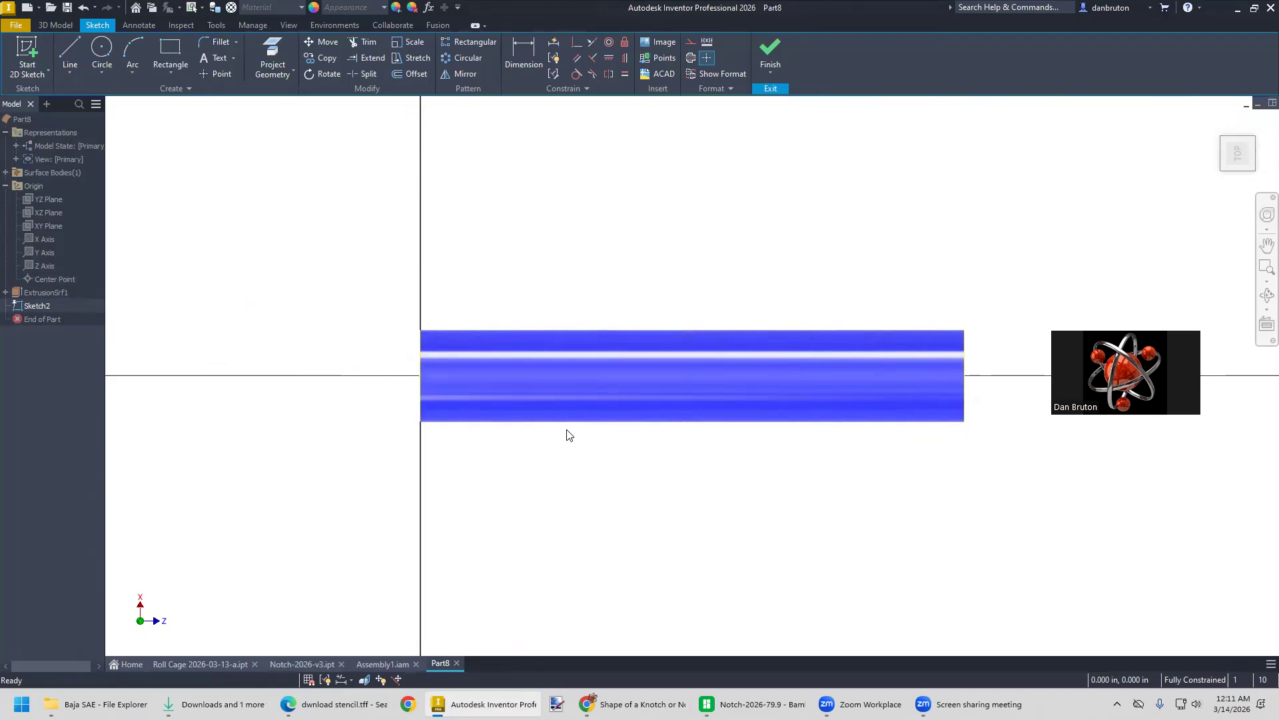
left_click(293, 28)
left_click(208, 59)
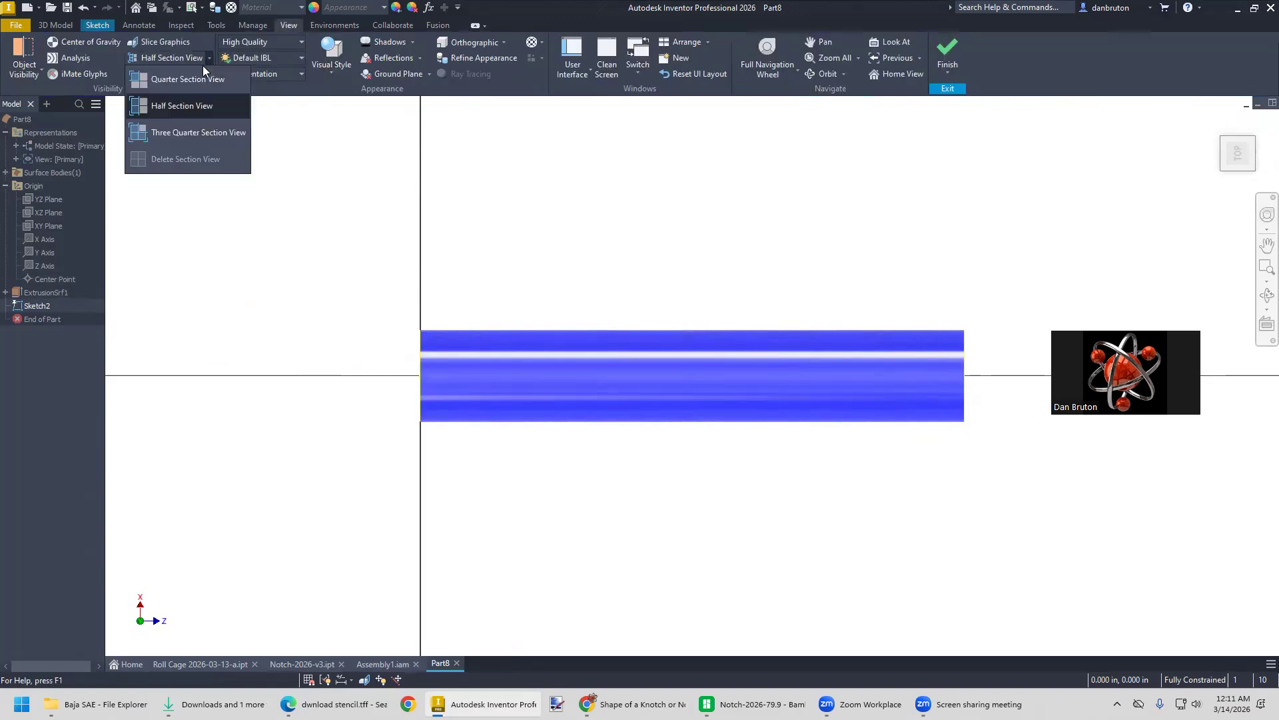
left_click(189, 109)
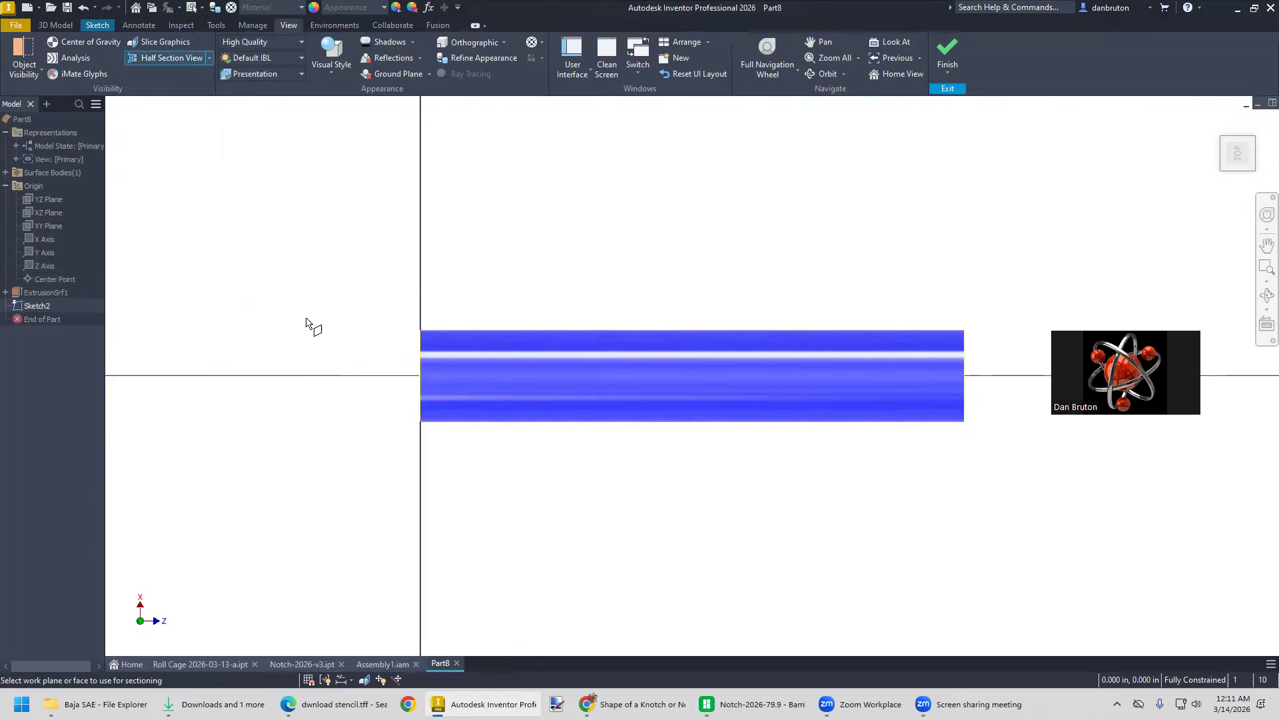
left_click(48, 214)
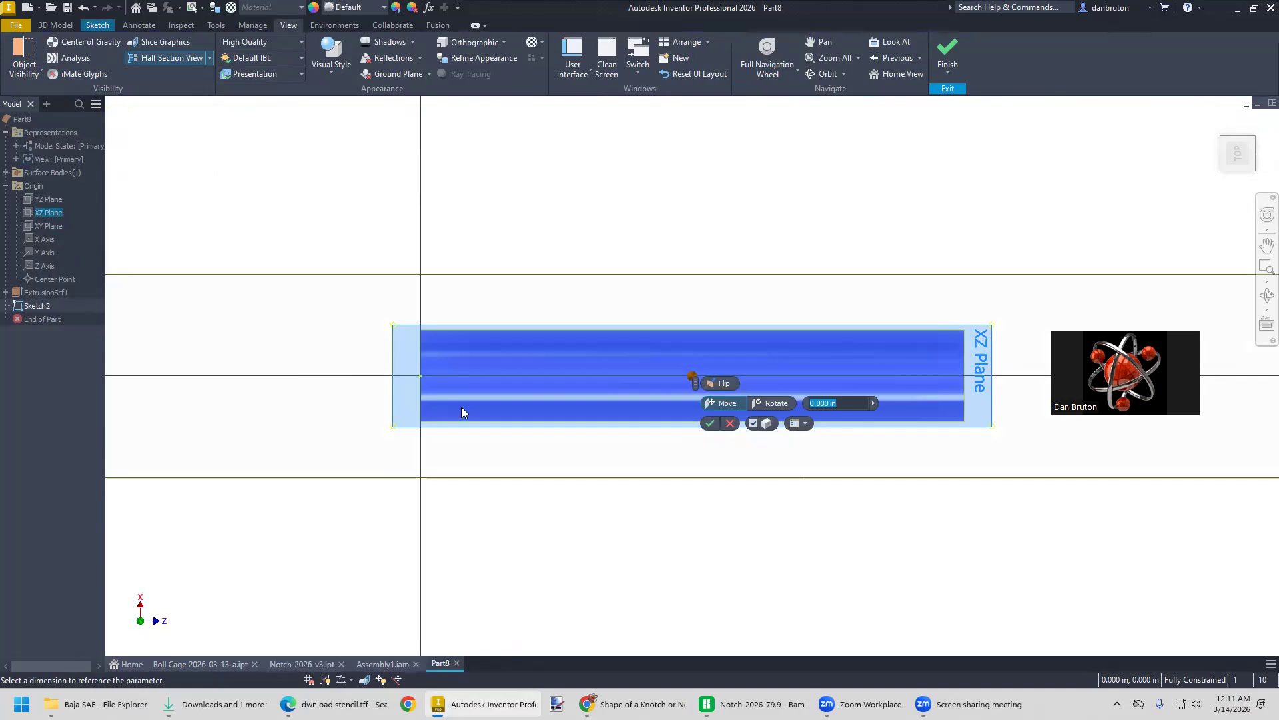
left_click(711, 424)
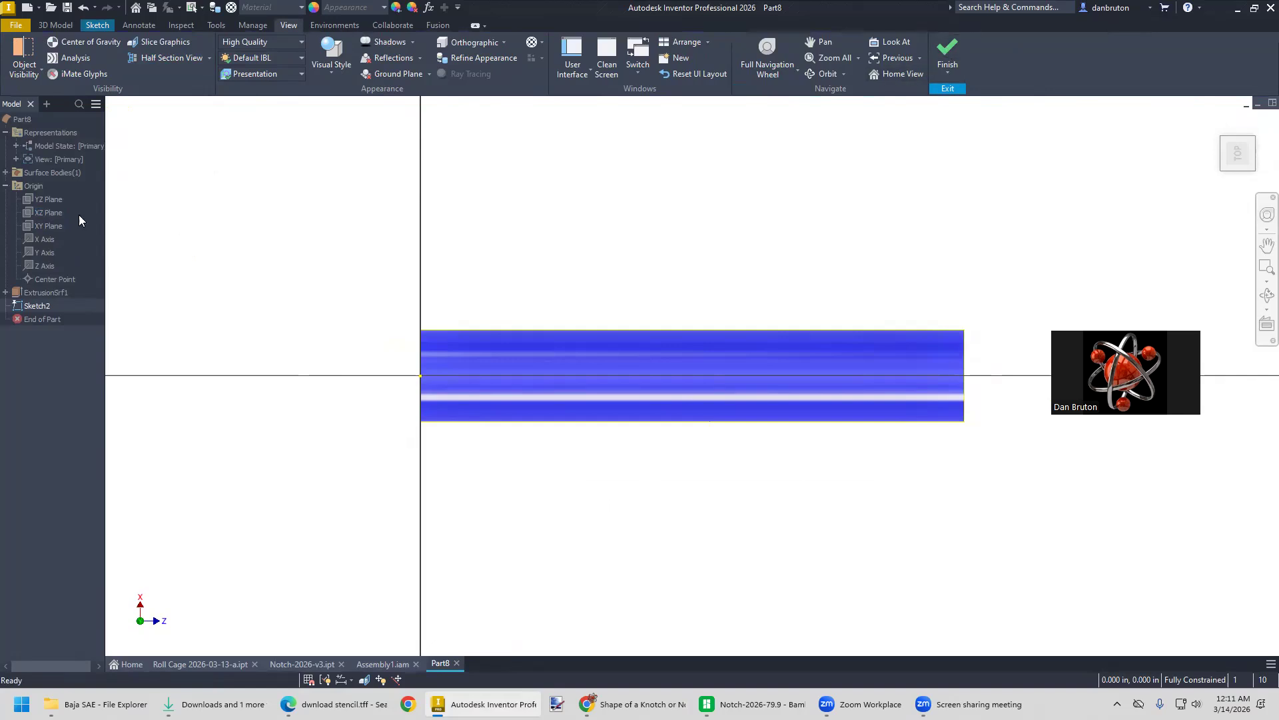
Finish the empty sketch and start a new 2D sketch on the XZ plane, oriented with the tube lying horizontally
right_click(47, 228)
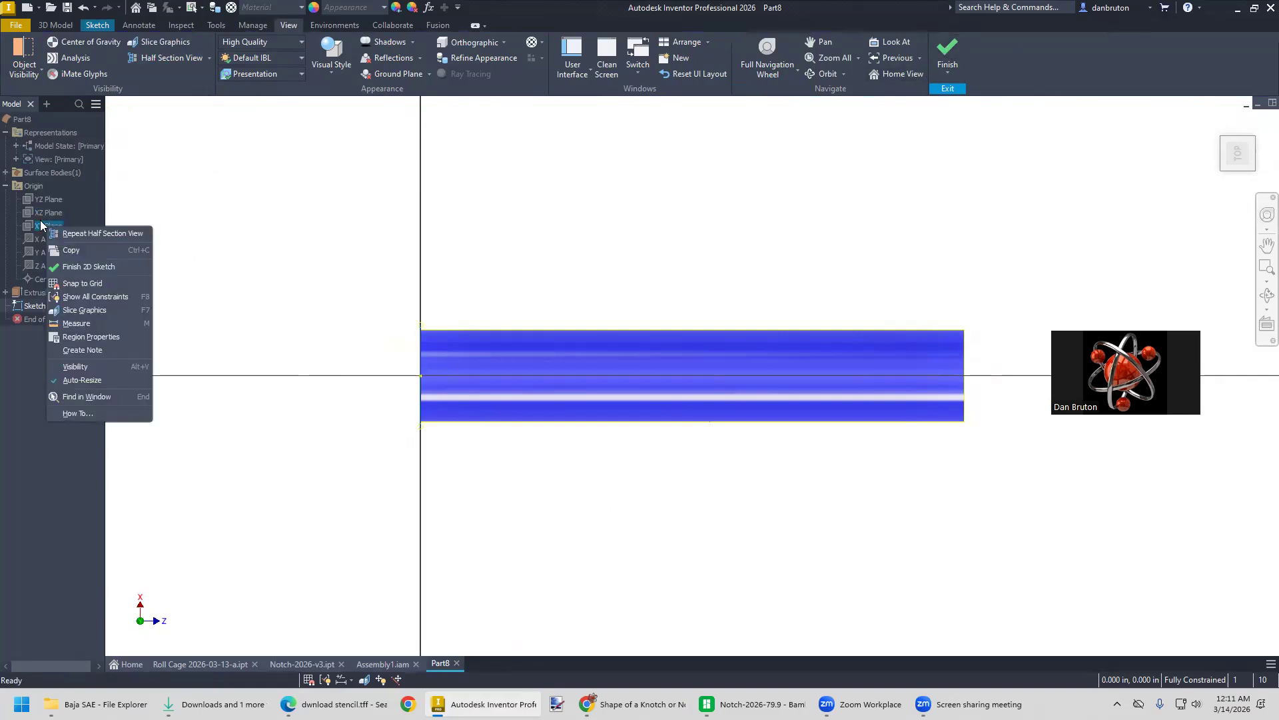
left_click(48, 212)
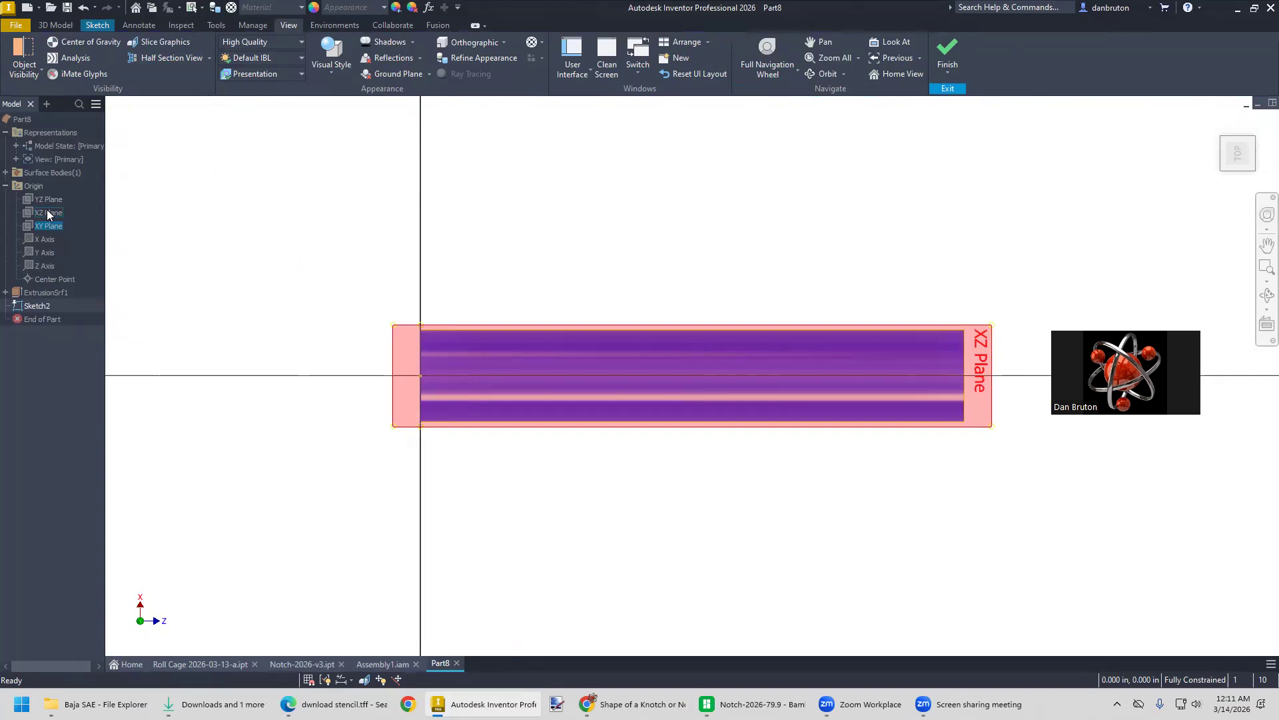
right_click(47, 214)
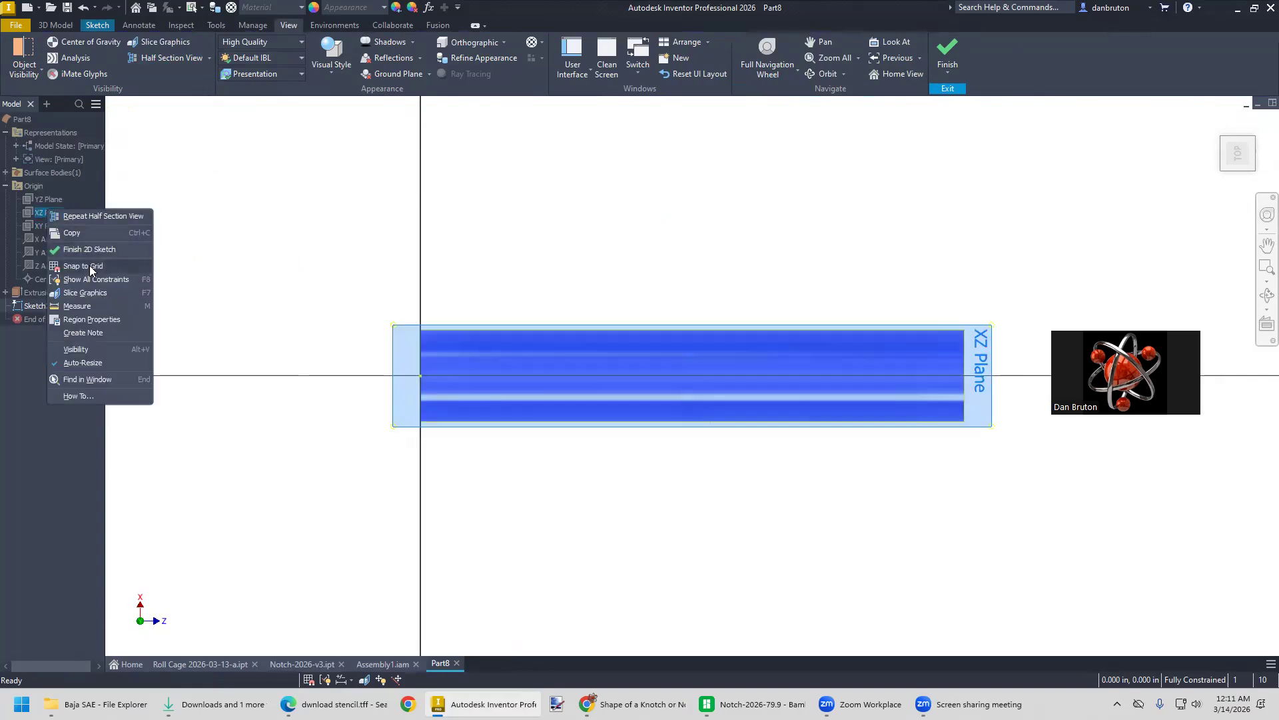
left_click(955, 52)
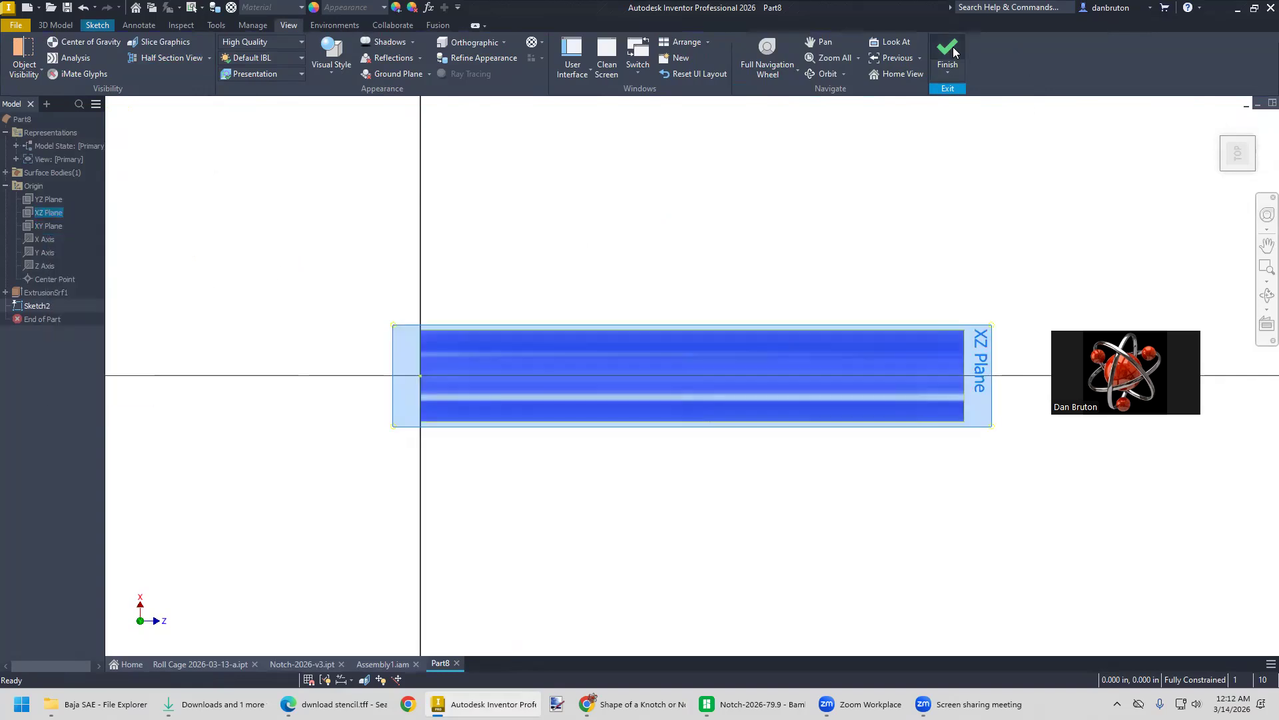
left_click(951, 58)
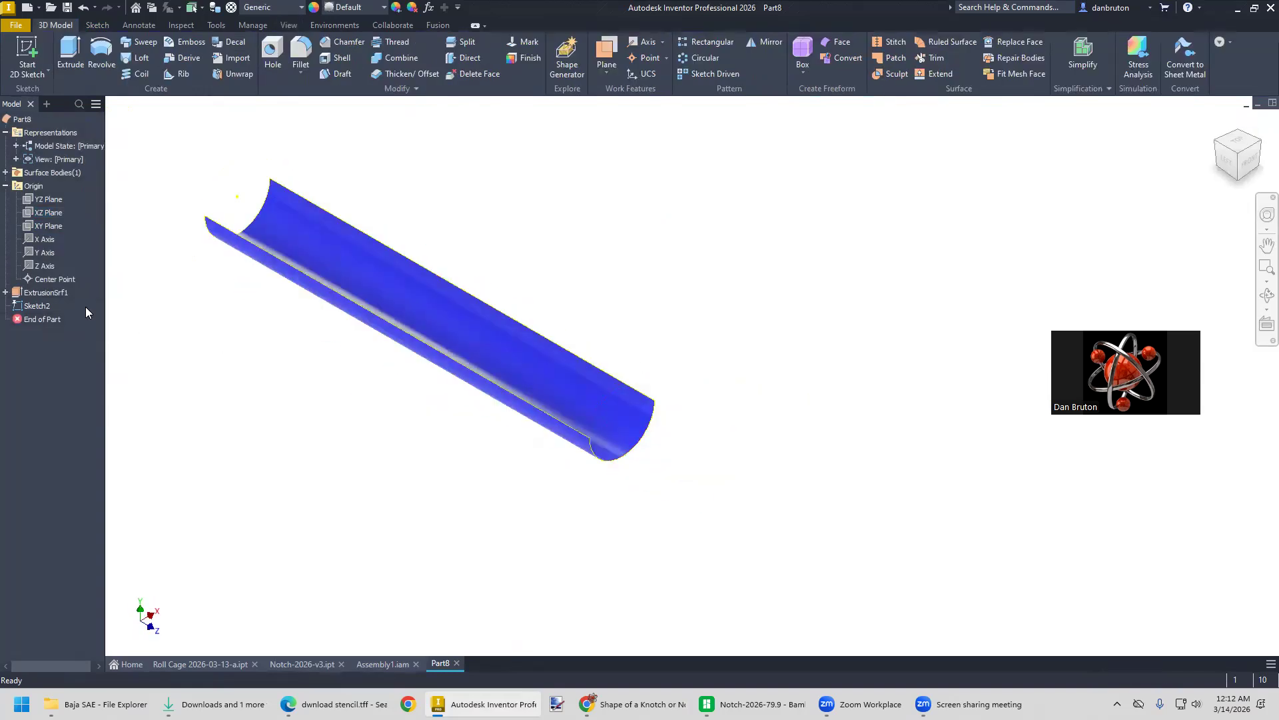
right_click(46, 212)
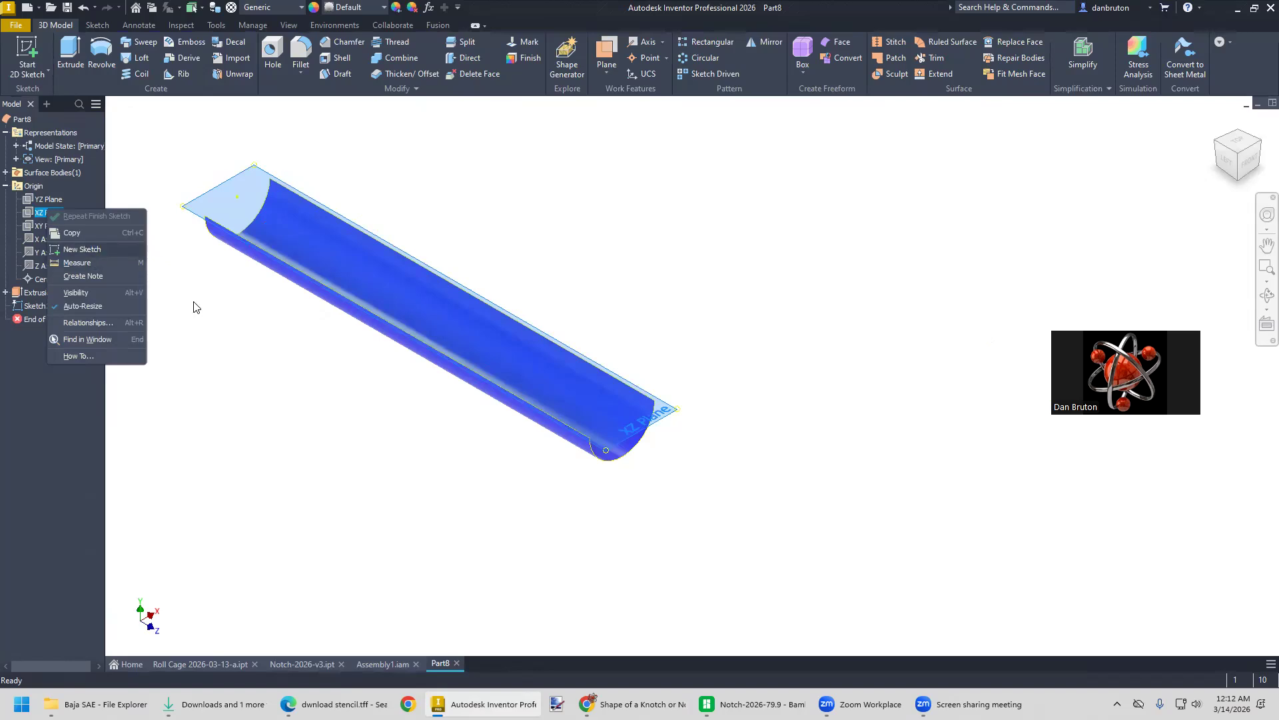
left_click(82, 248)
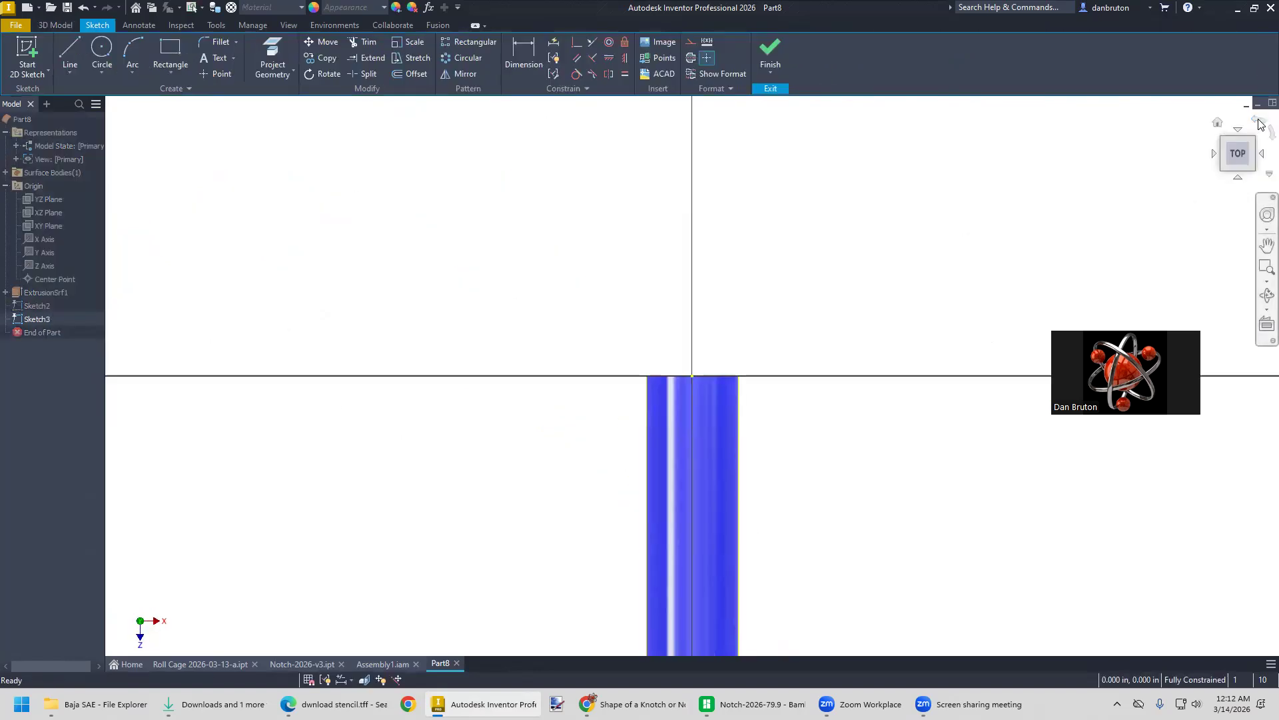
left_click(1259, 121)
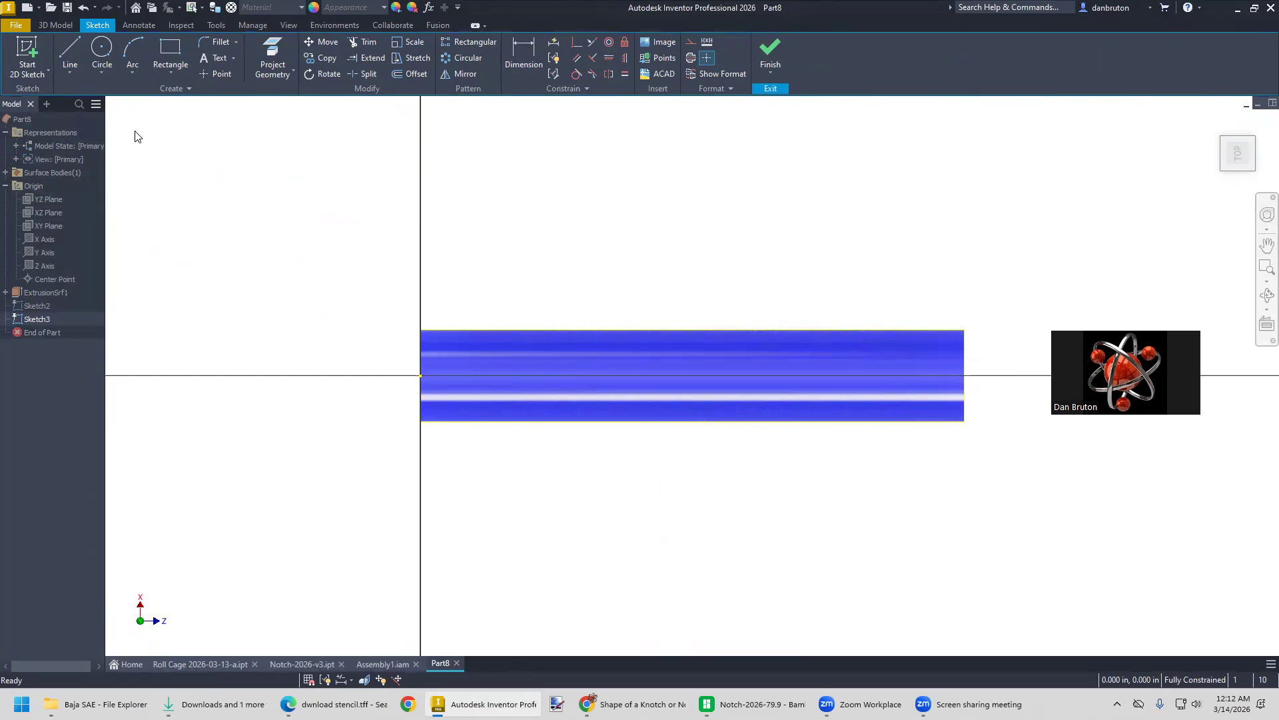
Sketch a slanted line from the tube's centerline to a point outside the tube and make it a construction line
left_click(66, 49)
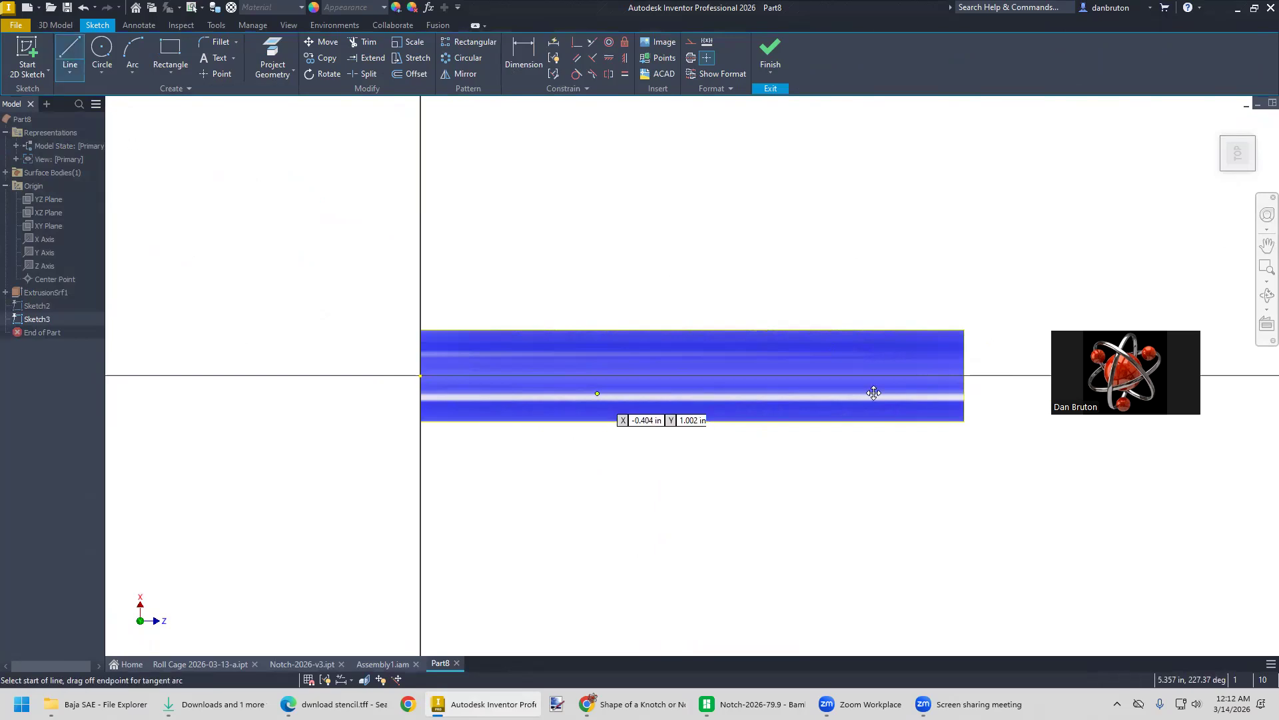
left_click(847, 375)
left_click(762, 540)
left_click(796, 536)
key("Escape")
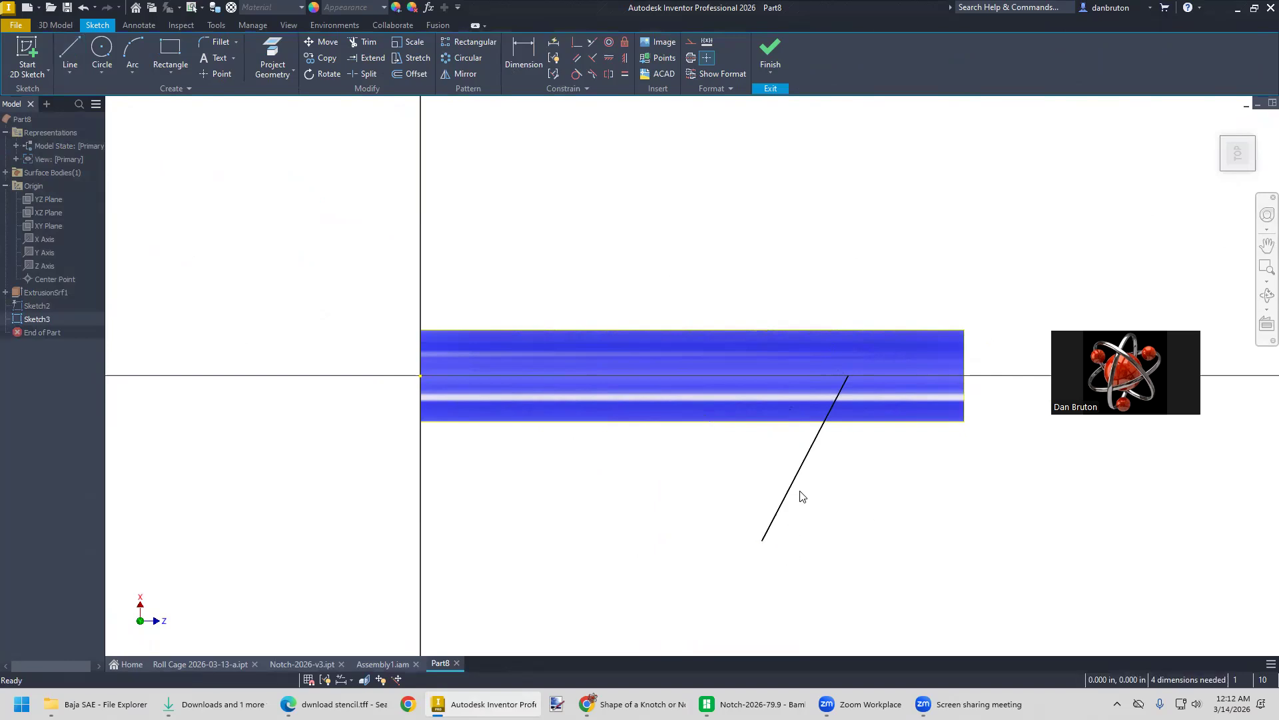
left_click(789, 490)
left_click(690, 43)
left_click(1006, 477)
Dimension the construction line's upper endpoint 1 in from the tube's far end edge
left_click(382, 665)
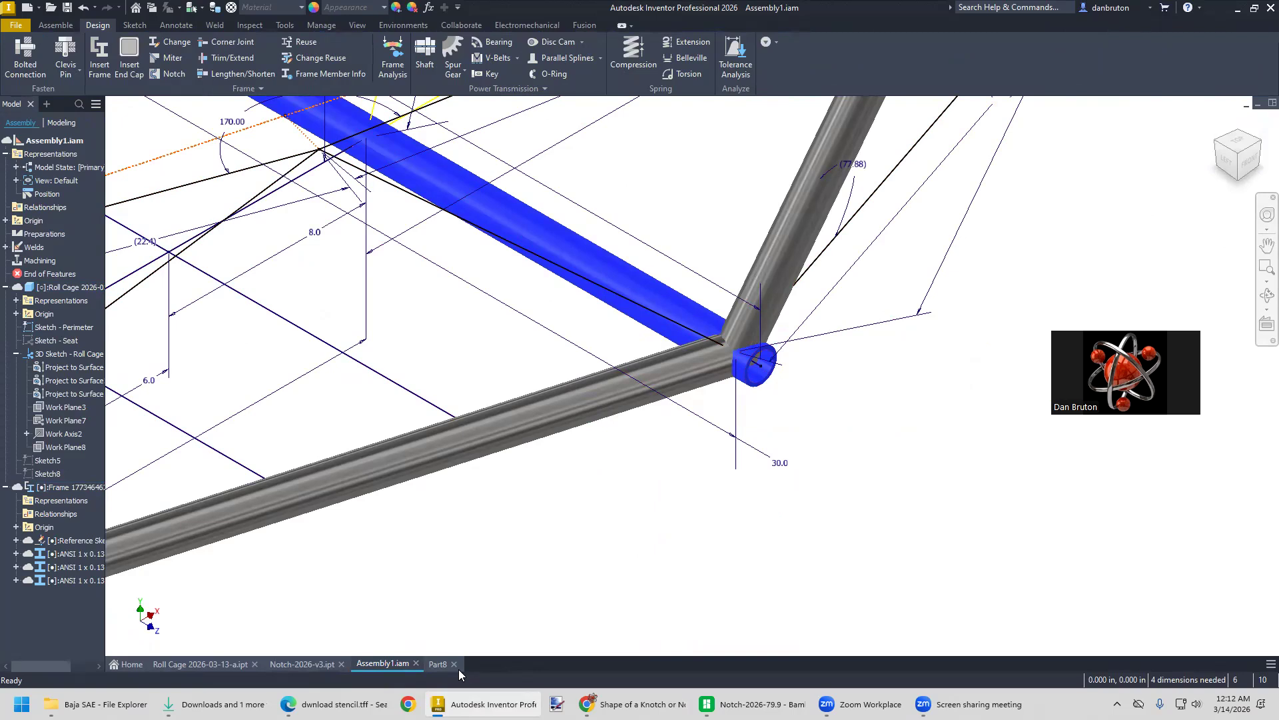
left_click(437, 665)
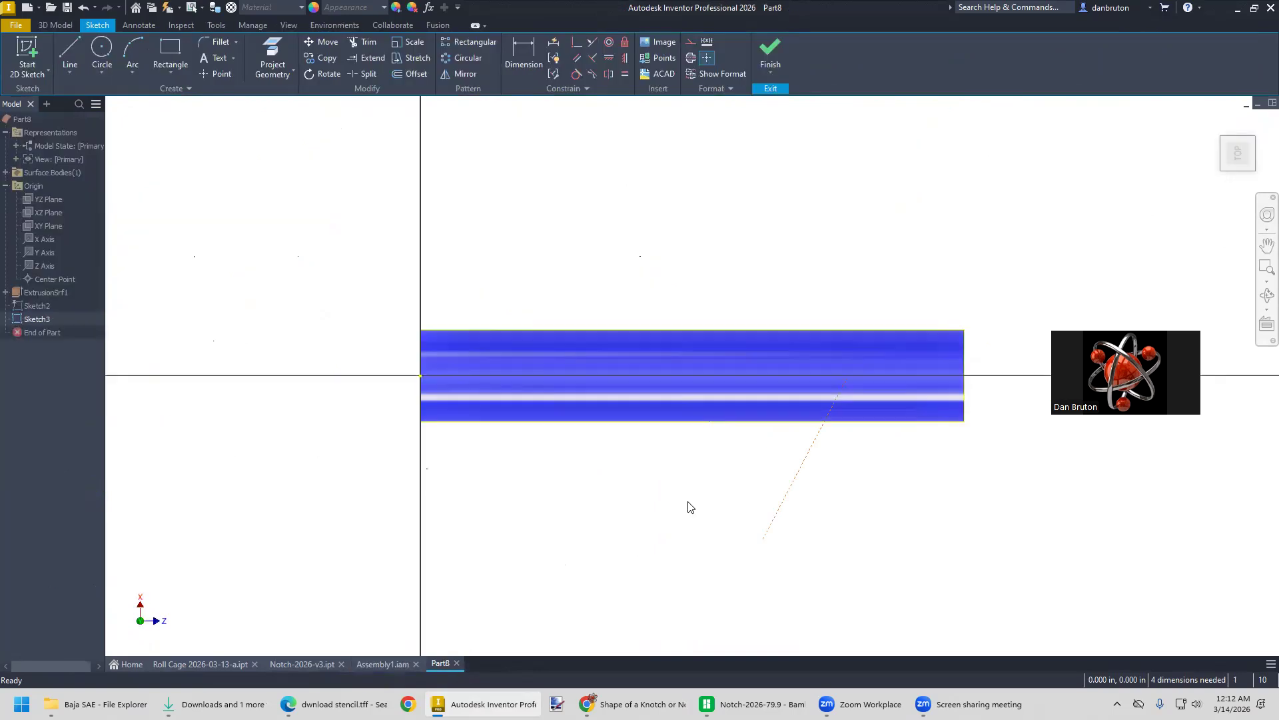
key("d")
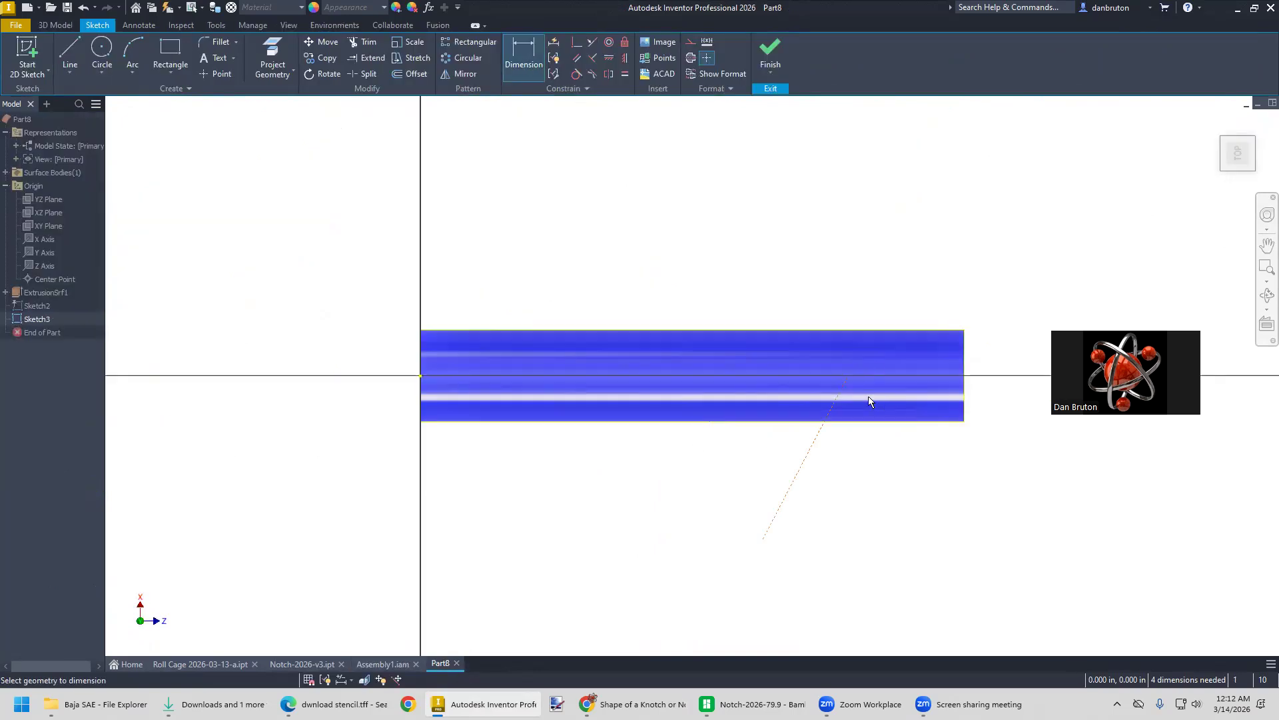
left_click(965, 378)
left_click(902, 324)
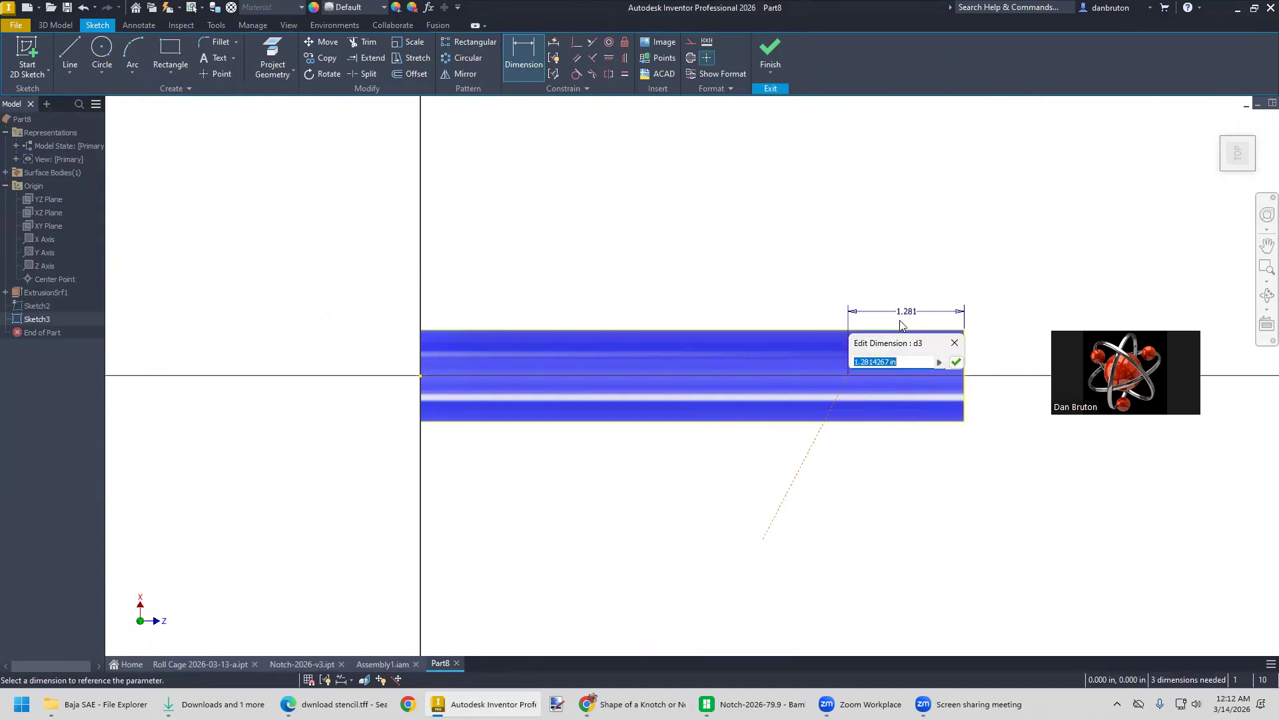
type("1")
key("Return")
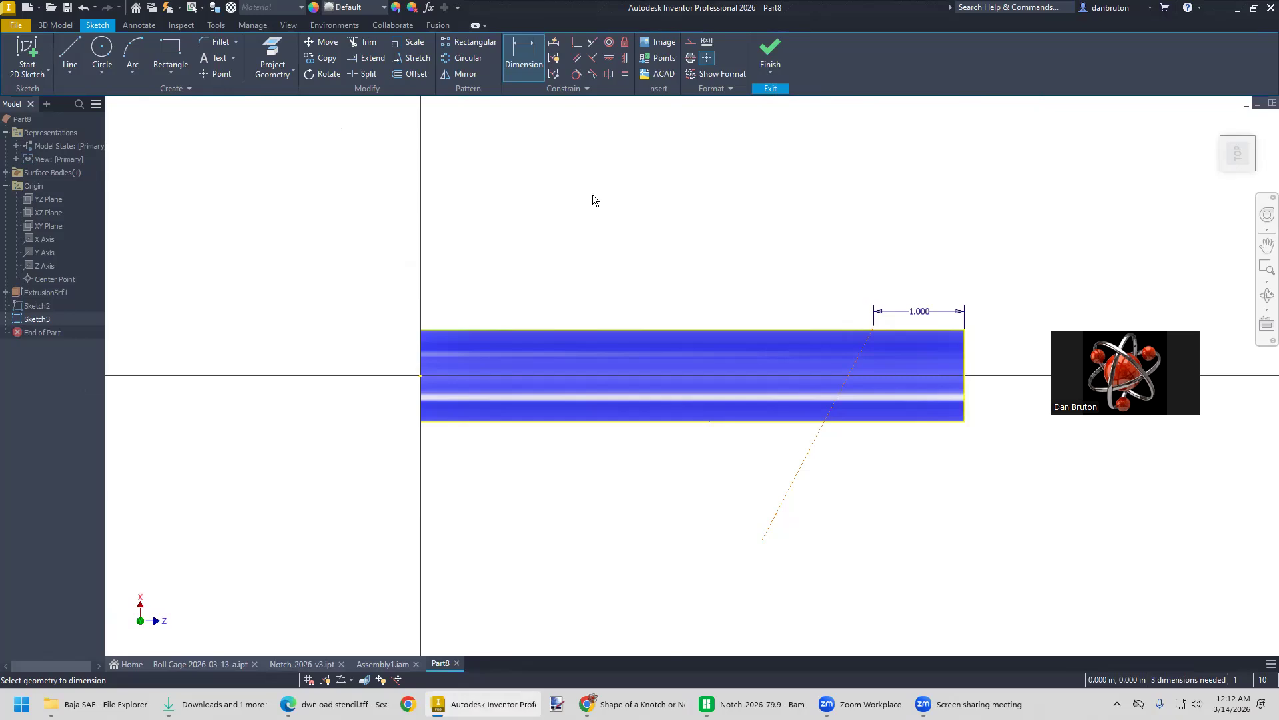
Constrain the construction line's upper endpoint coincident with the Z axis and finish the sketch
left_click(577, 41)
left_click(875, 333)
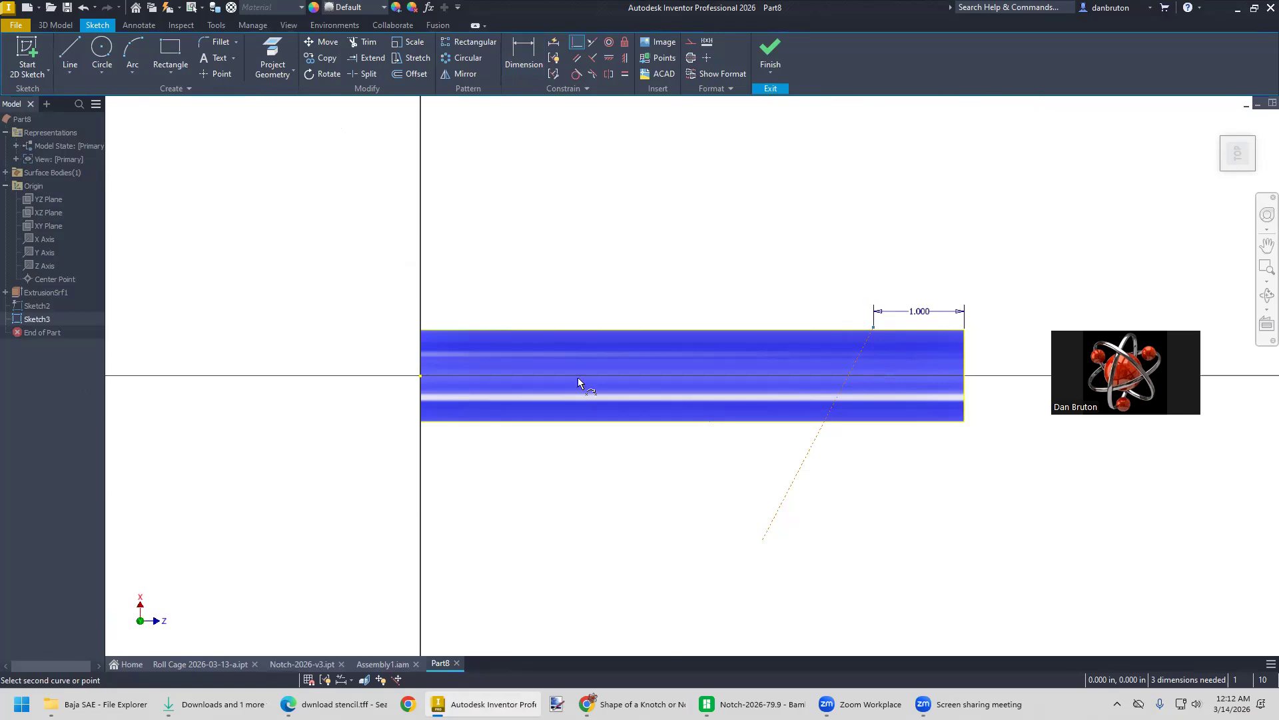
left_click(34, 266)
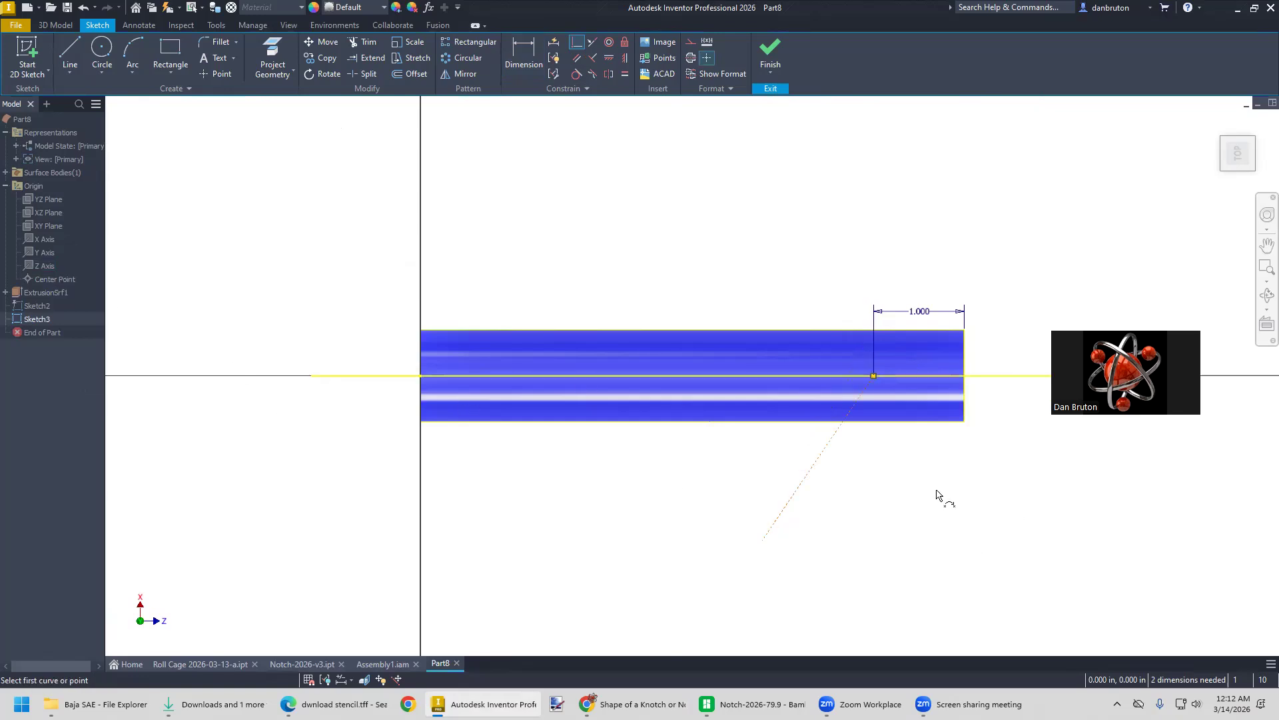
key("Escape")
left_click(770, 54)
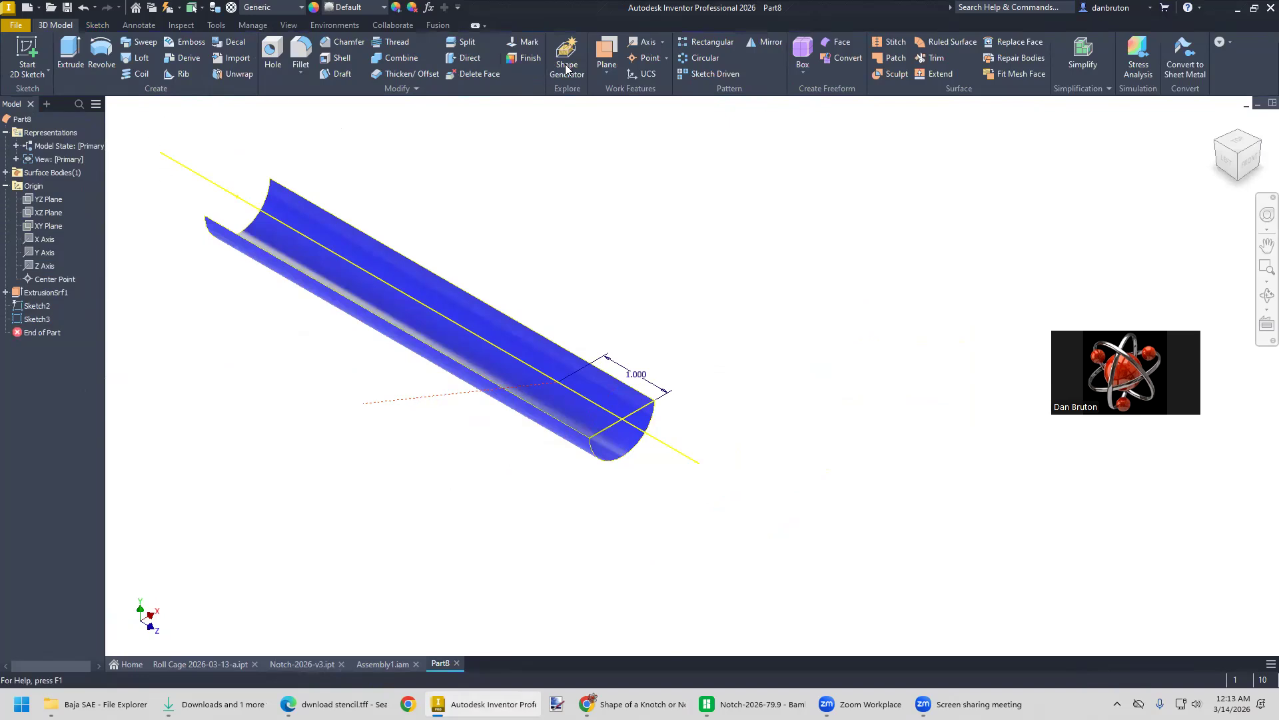
Create a work plane at the construction line's outer endpoint, perpendicular to the line, and start a new sketch on it
left_click(606, 53)
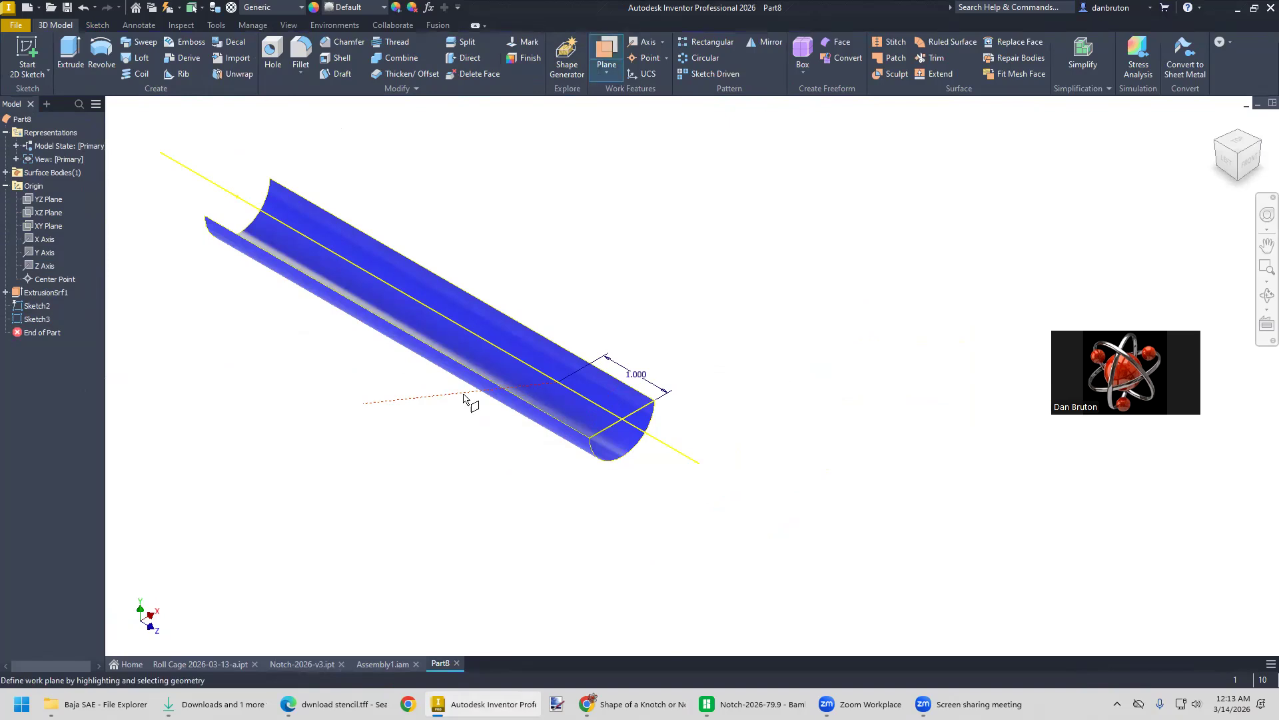
left_click(360, 412)
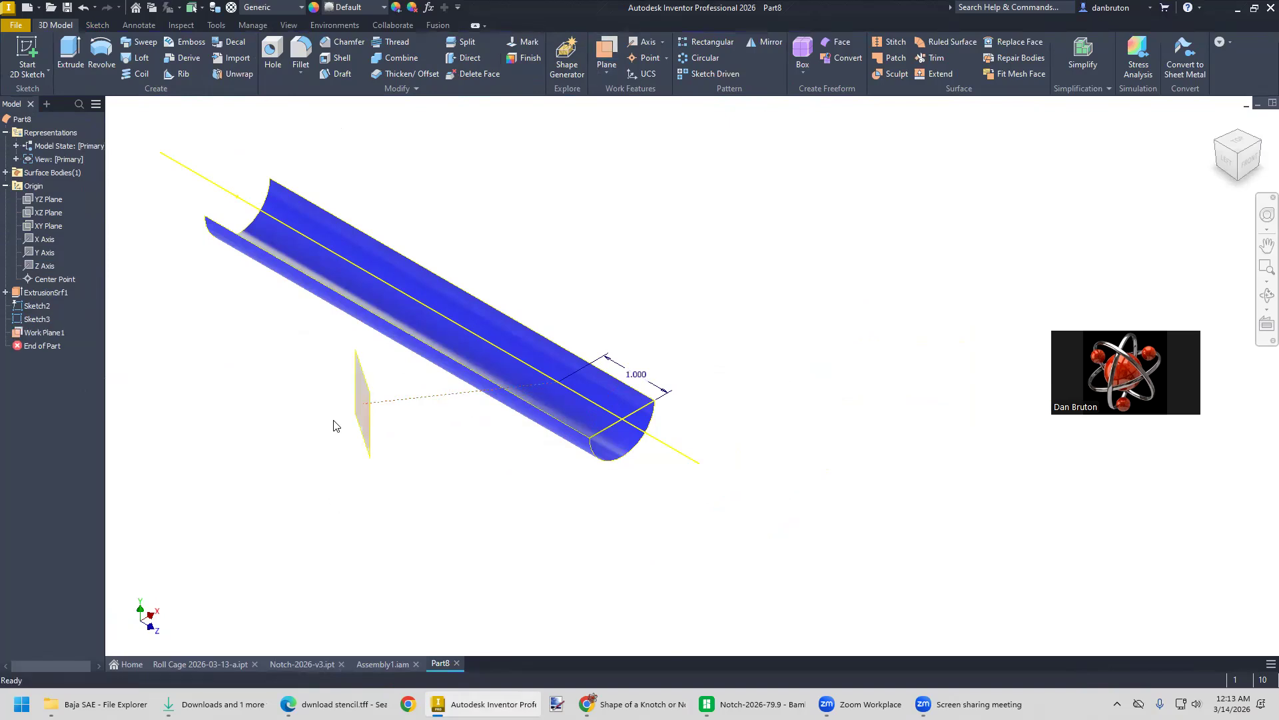
right_click(359, 388)
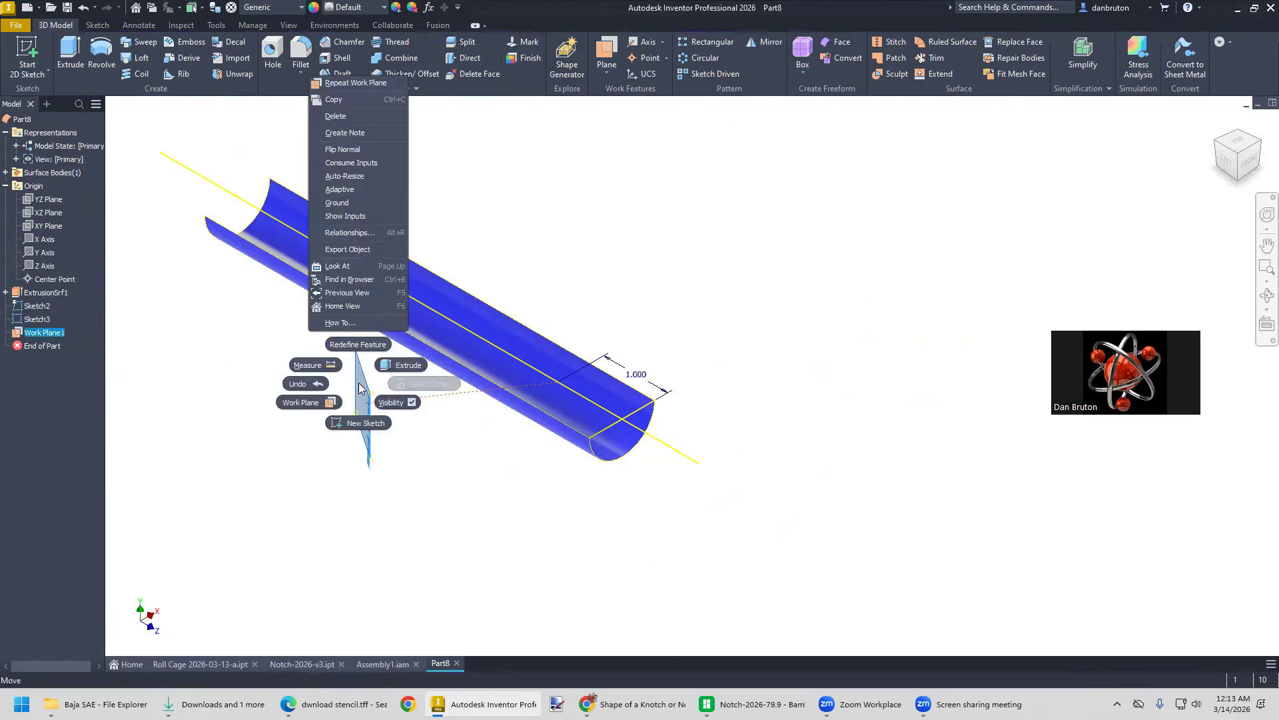
left_click(363, 424)
Draw a circle centered on the construction line's endpoint with a diameter of 1in+.4mm
left_click_drag(478, 451, 290, 420)
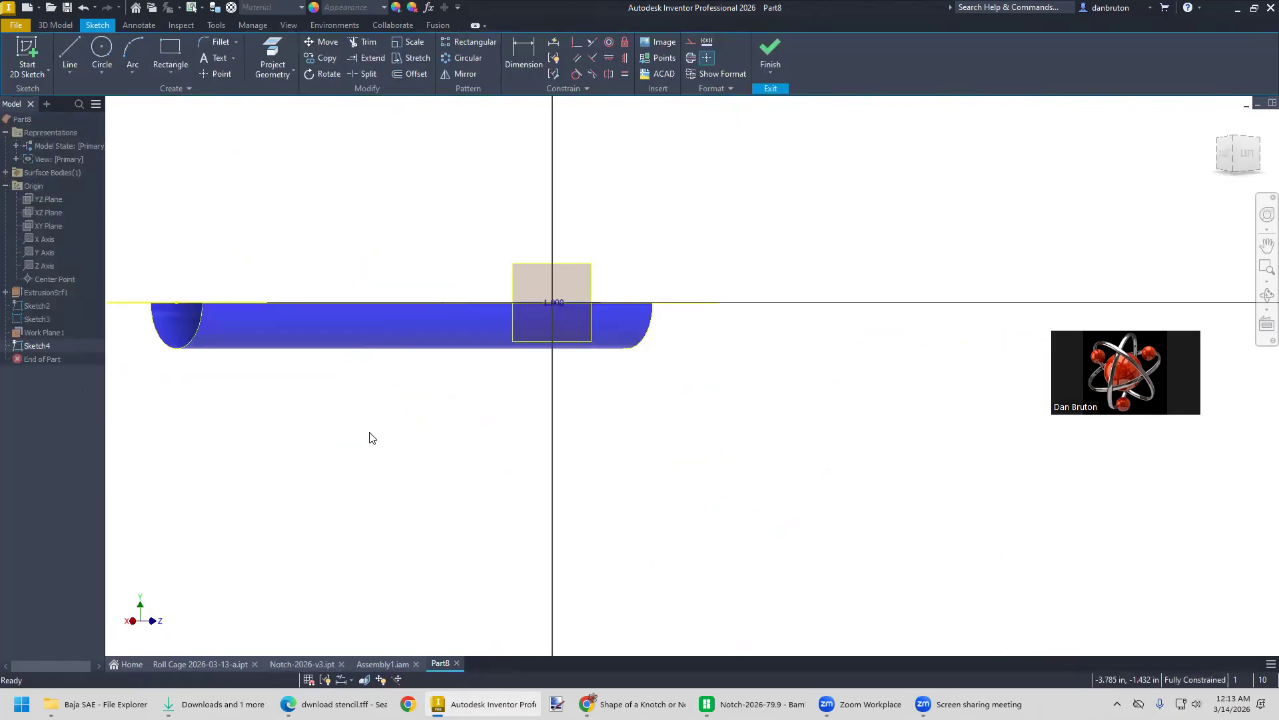
left_click(102, 48)
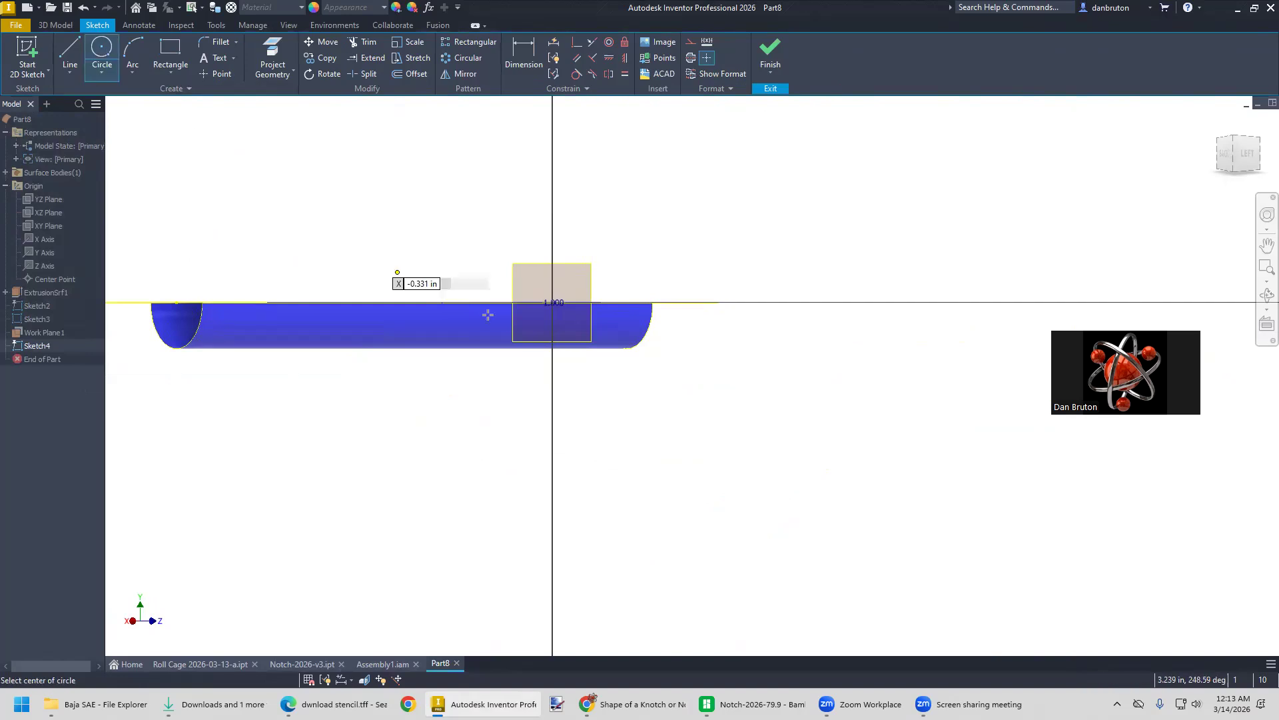
left_click(552, 302)
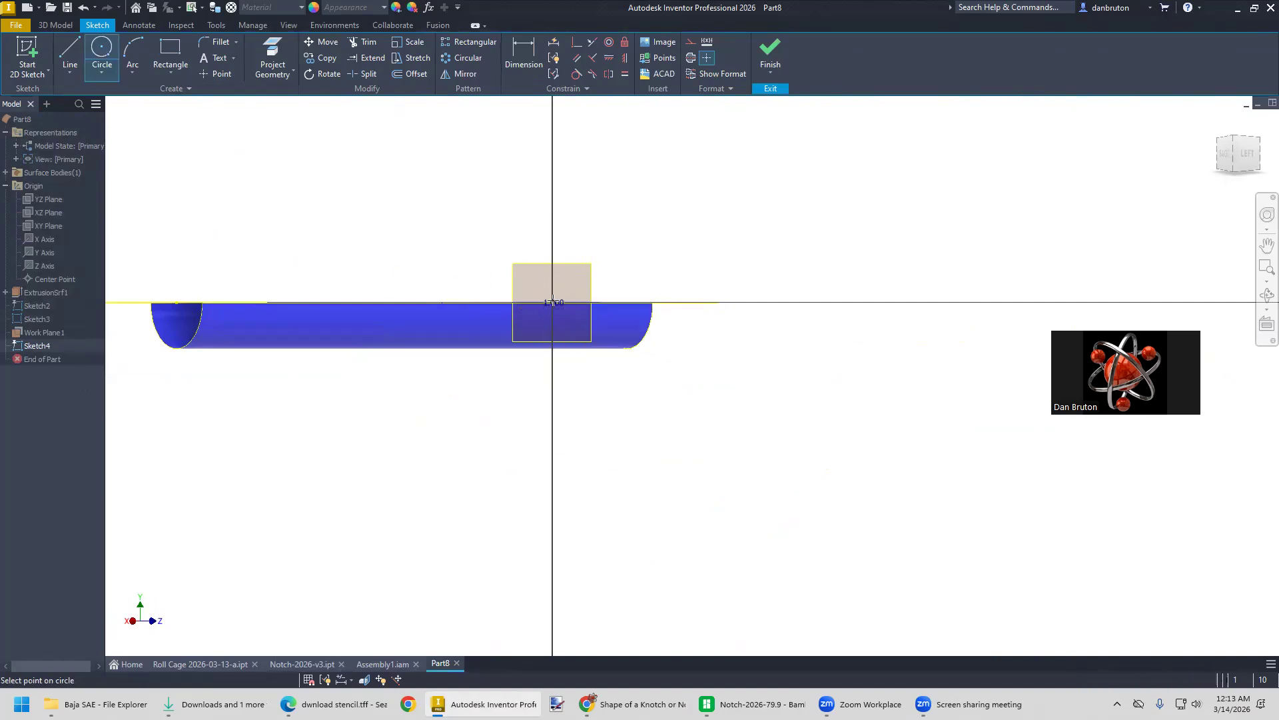
type("1in+.")
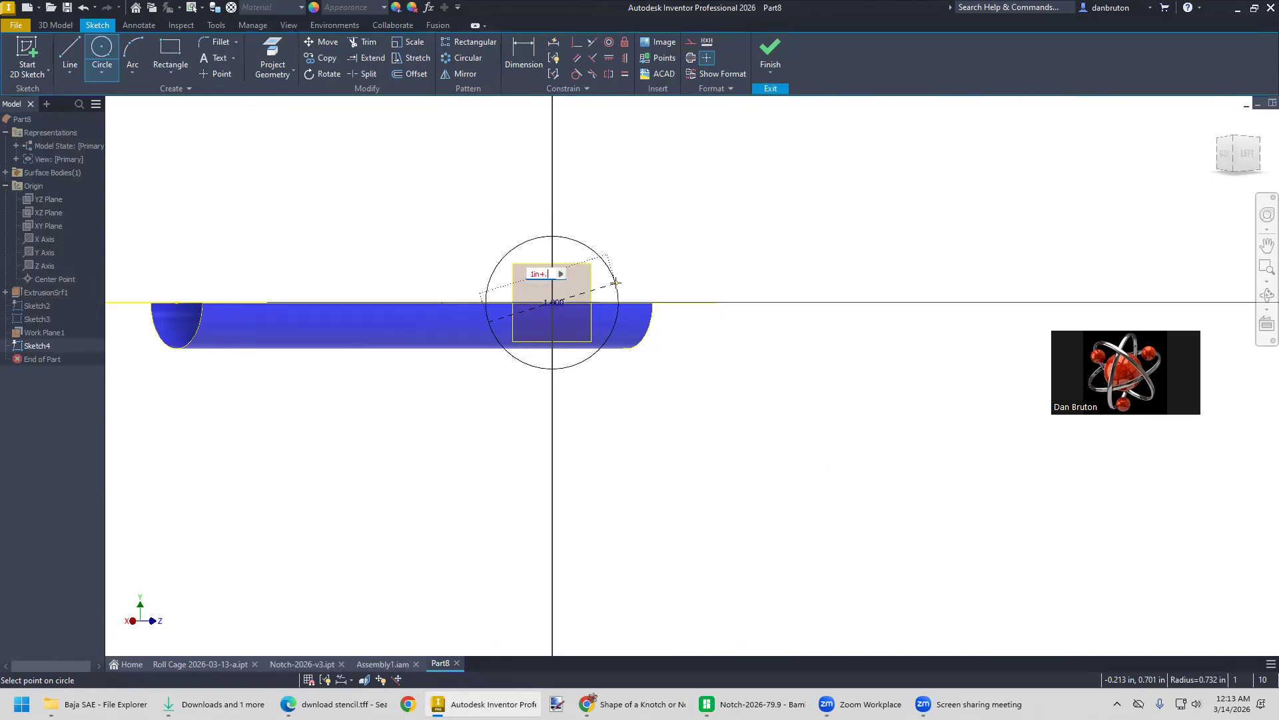
type("4mm")
key("Return")
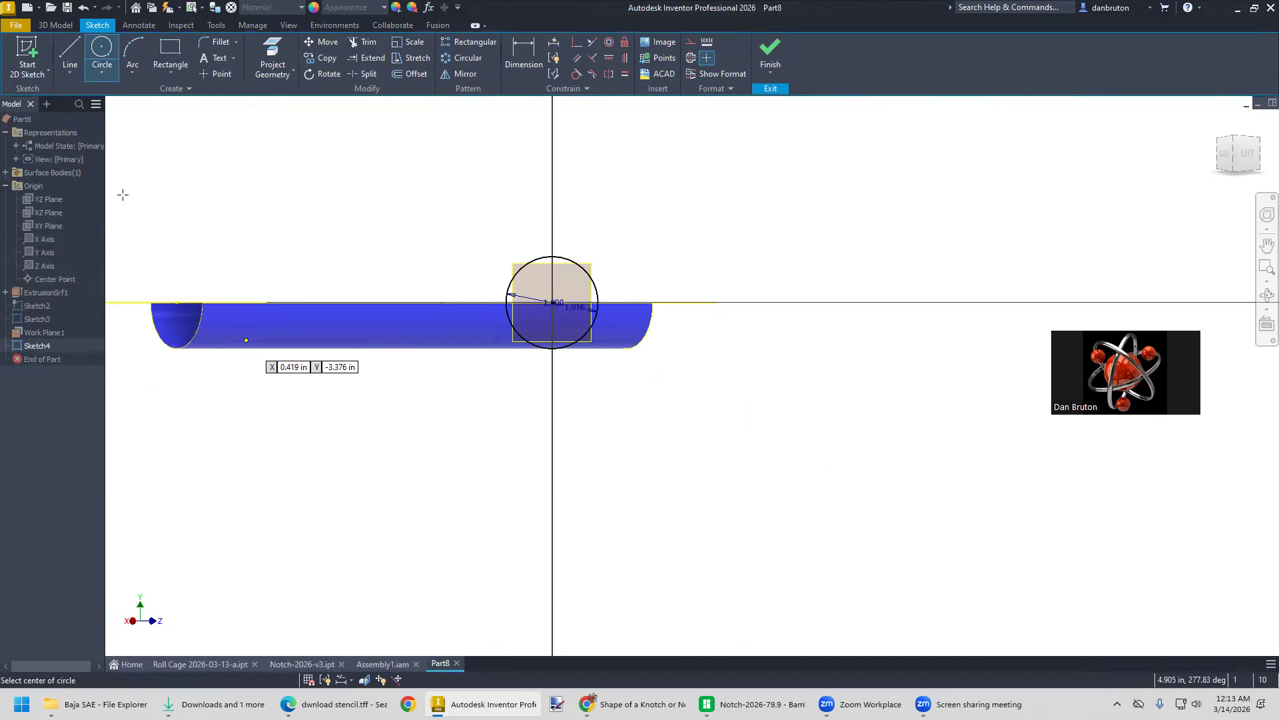
Extrude the oversized circle as a surface 2.1875 in, with the direction flipped so it runs into the blue tube
left_click(66, 26)
left_click(73, 56)
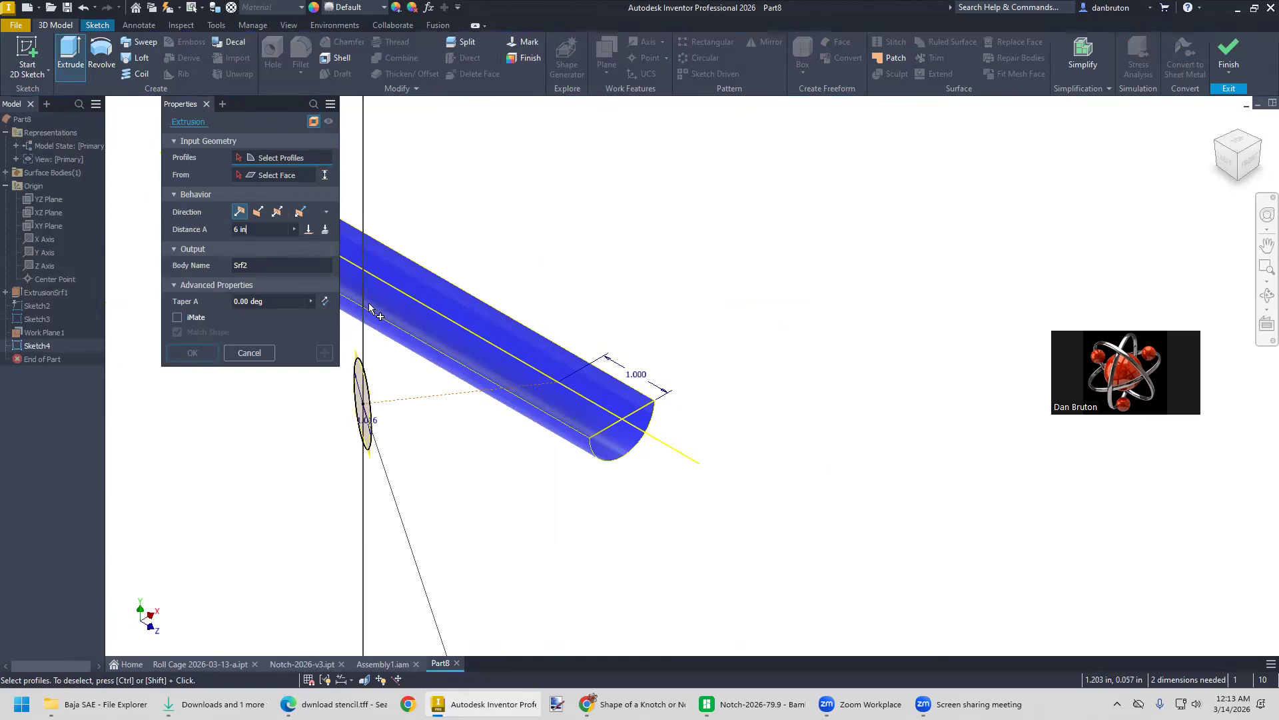
left_click(370, 400)
left_click(370, 400)
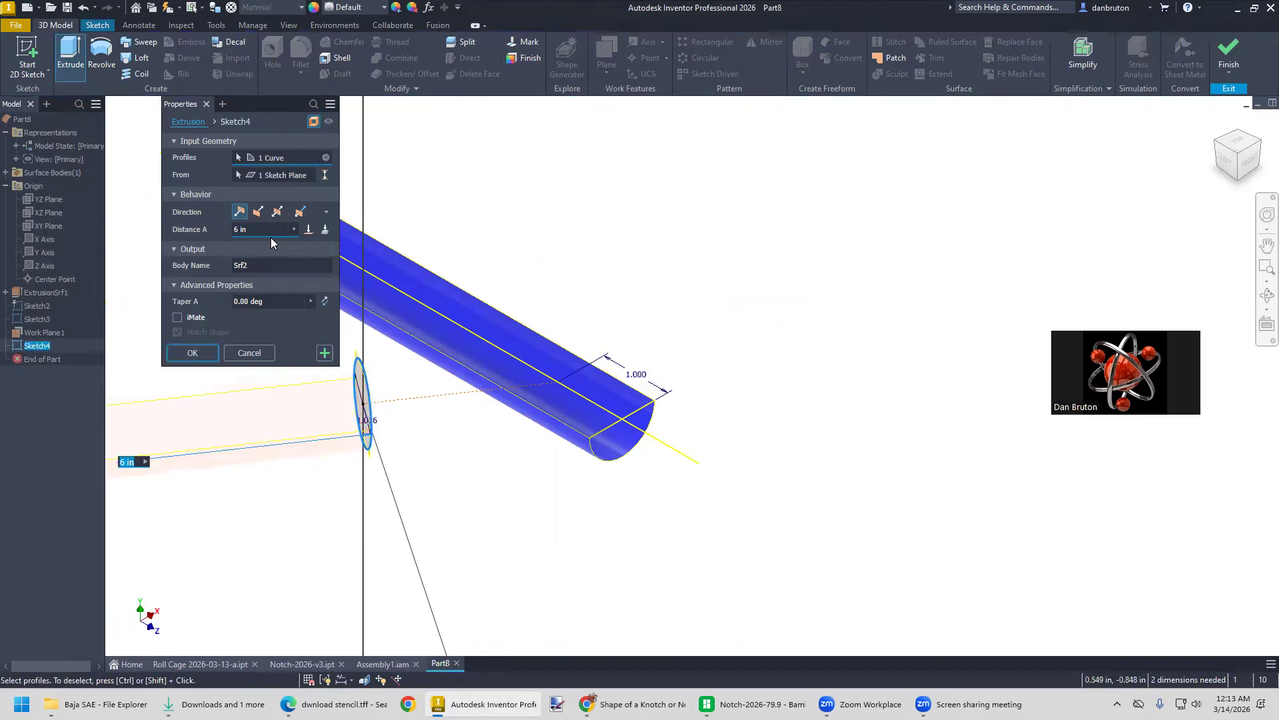
left_click(259, 214)
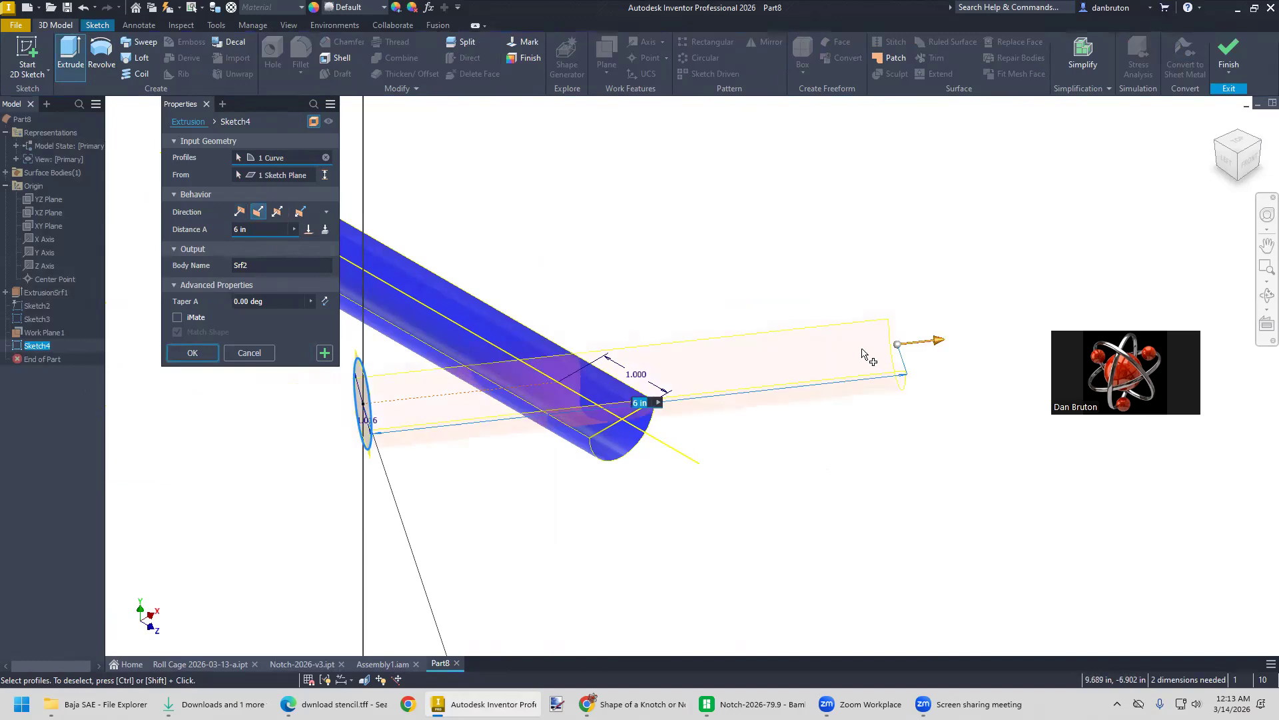
left_click_drag(938, 342, 595, 373)
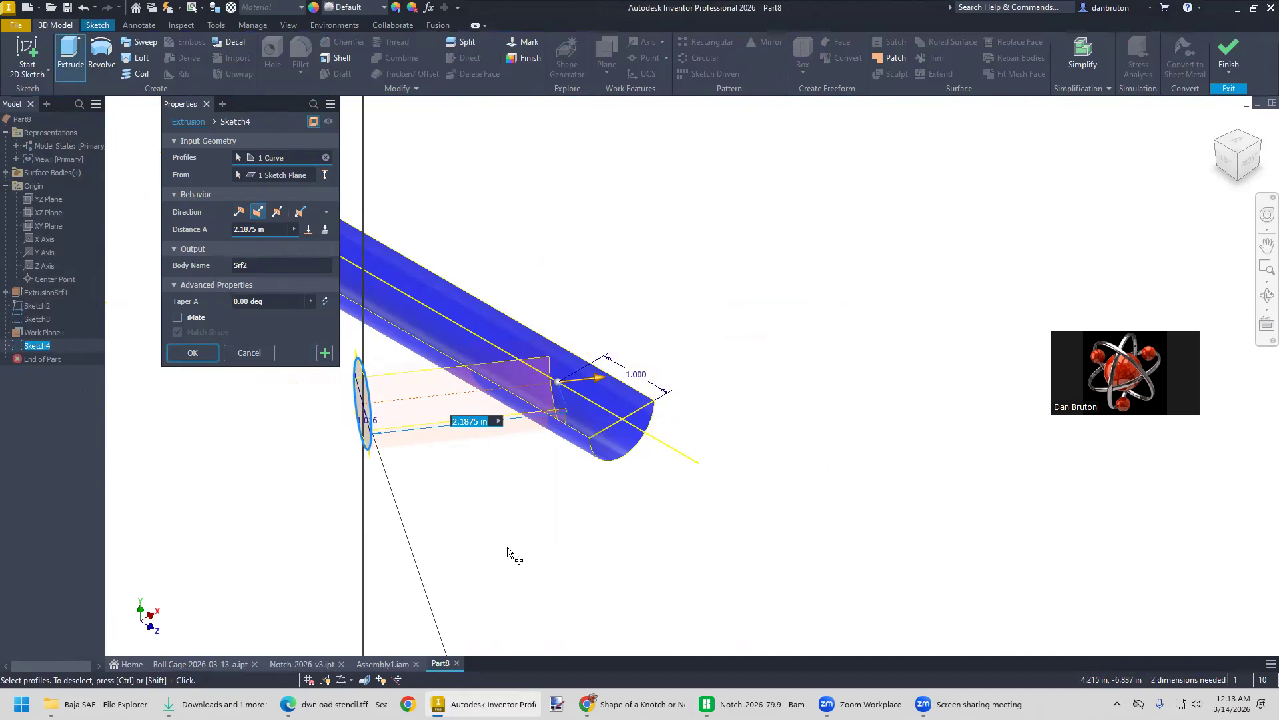
left_click(202, 354)
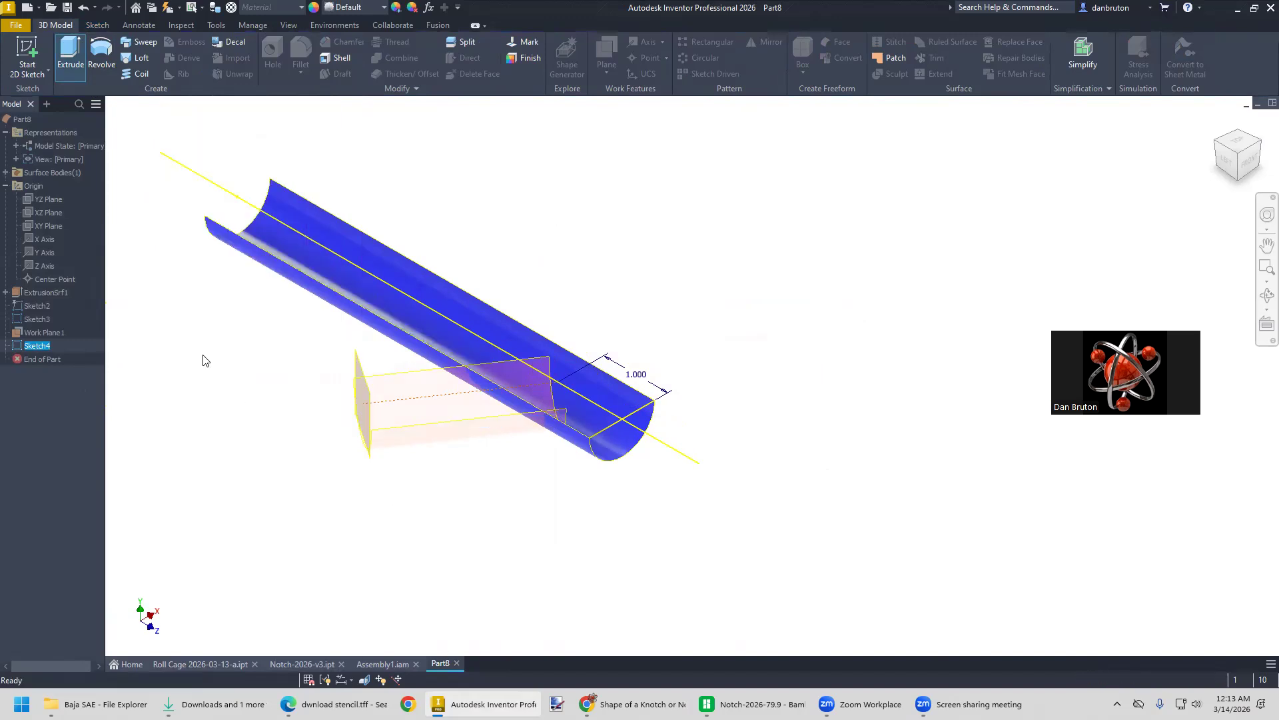
Hide the work plane at the circle and turn off translucency for the new extruded surface
right_click(29, 334)
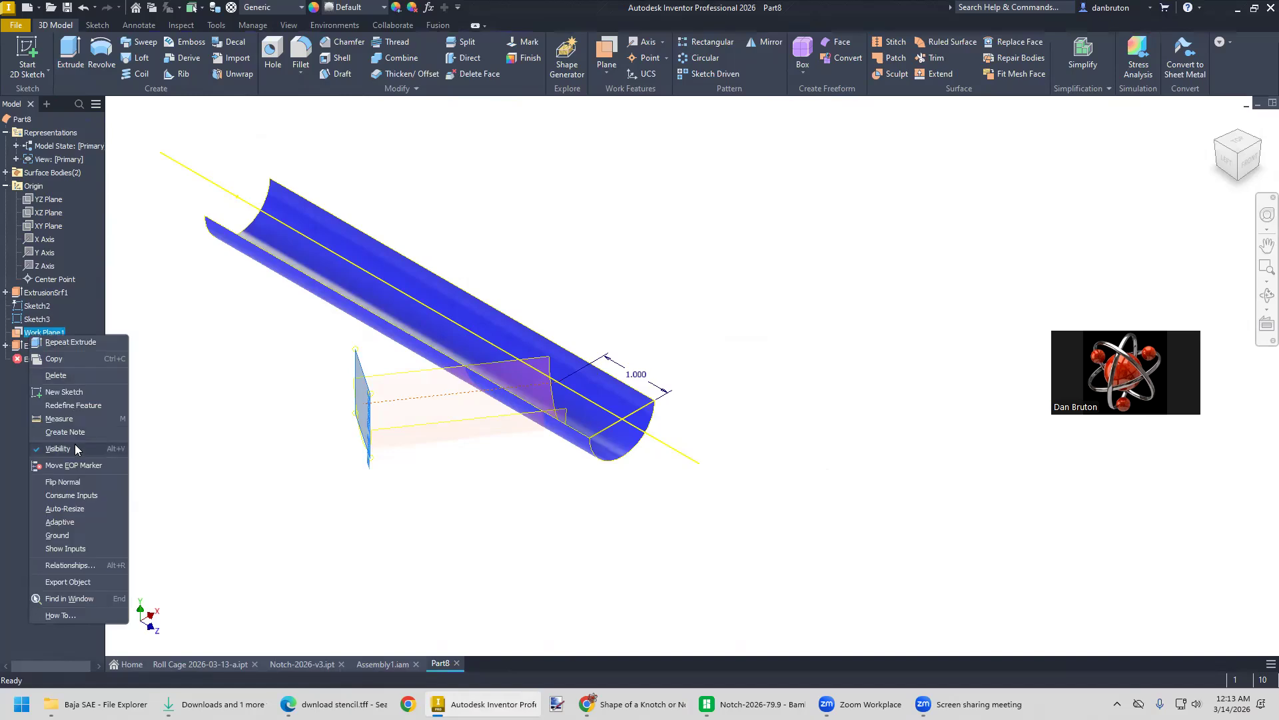
left_click(75, 449)
right_click(28, 346)
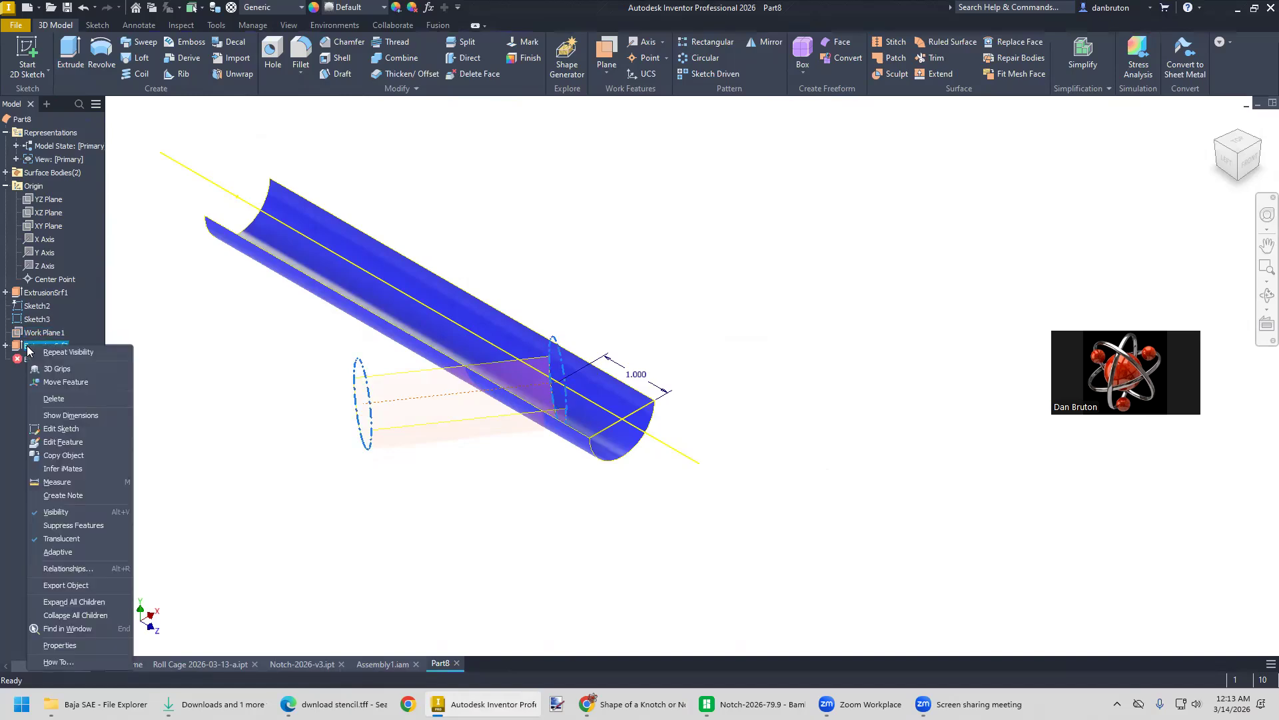
left_click(77, 537)
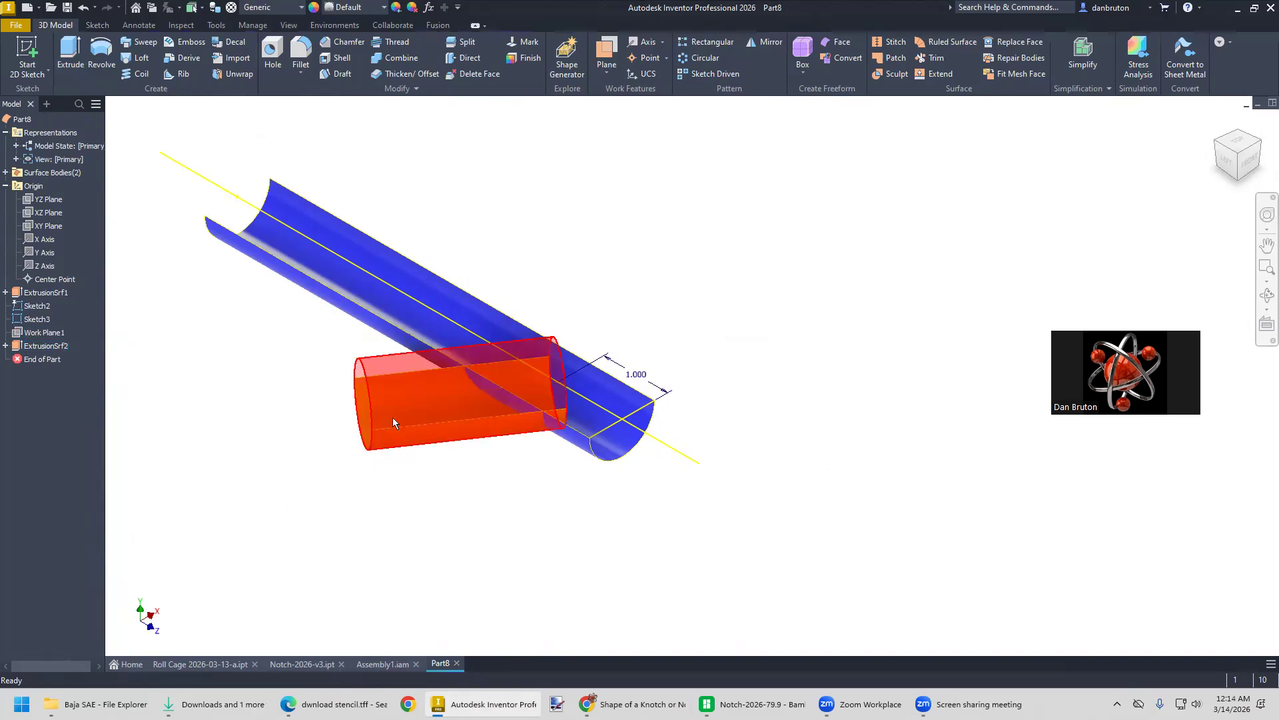
Apply the Dark Red appearance to the new cylindrical surface
left_click(394, 417)
left_click(384, 7)
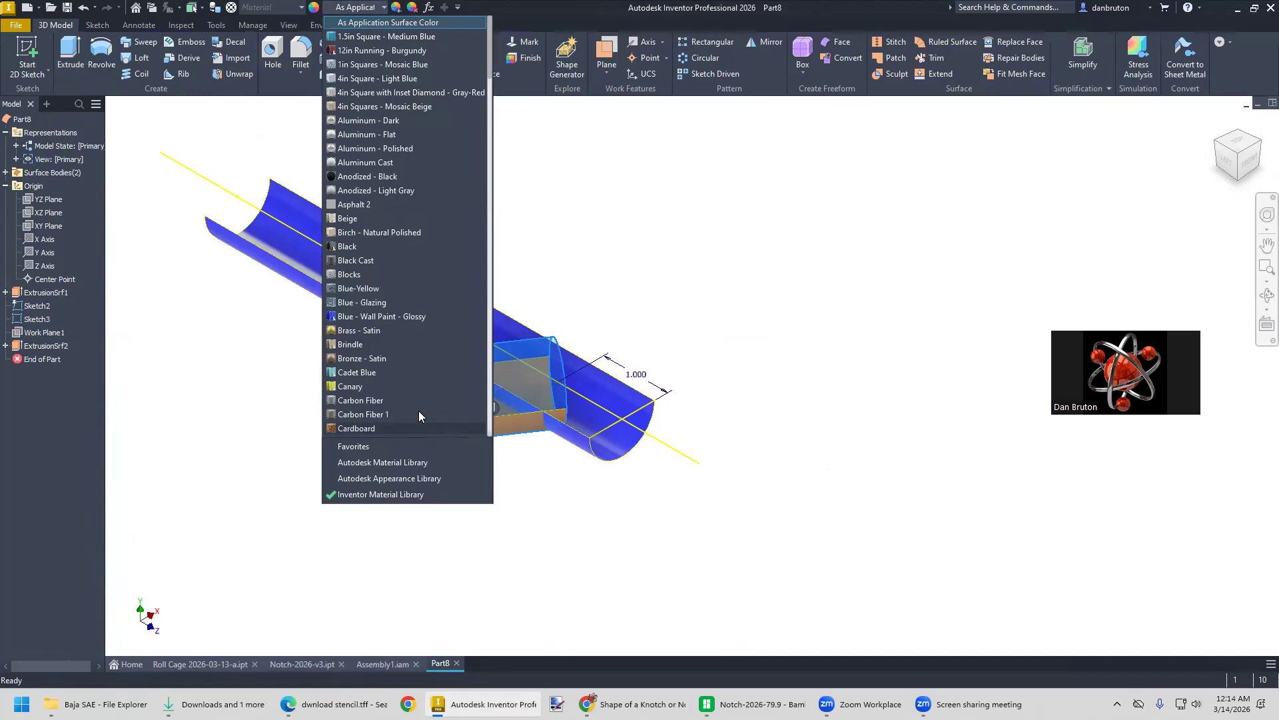
scroll(410, 393, "down", 10)
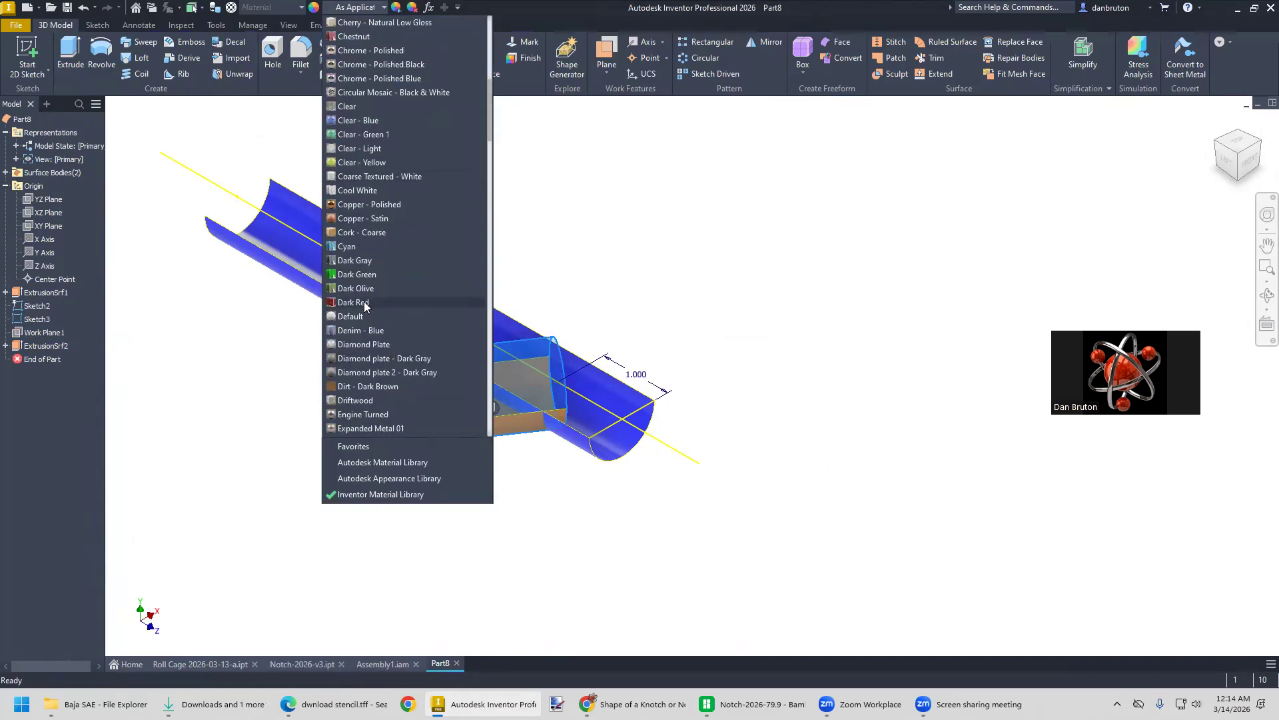
left_click(365, 303)
left_click(304, 474)
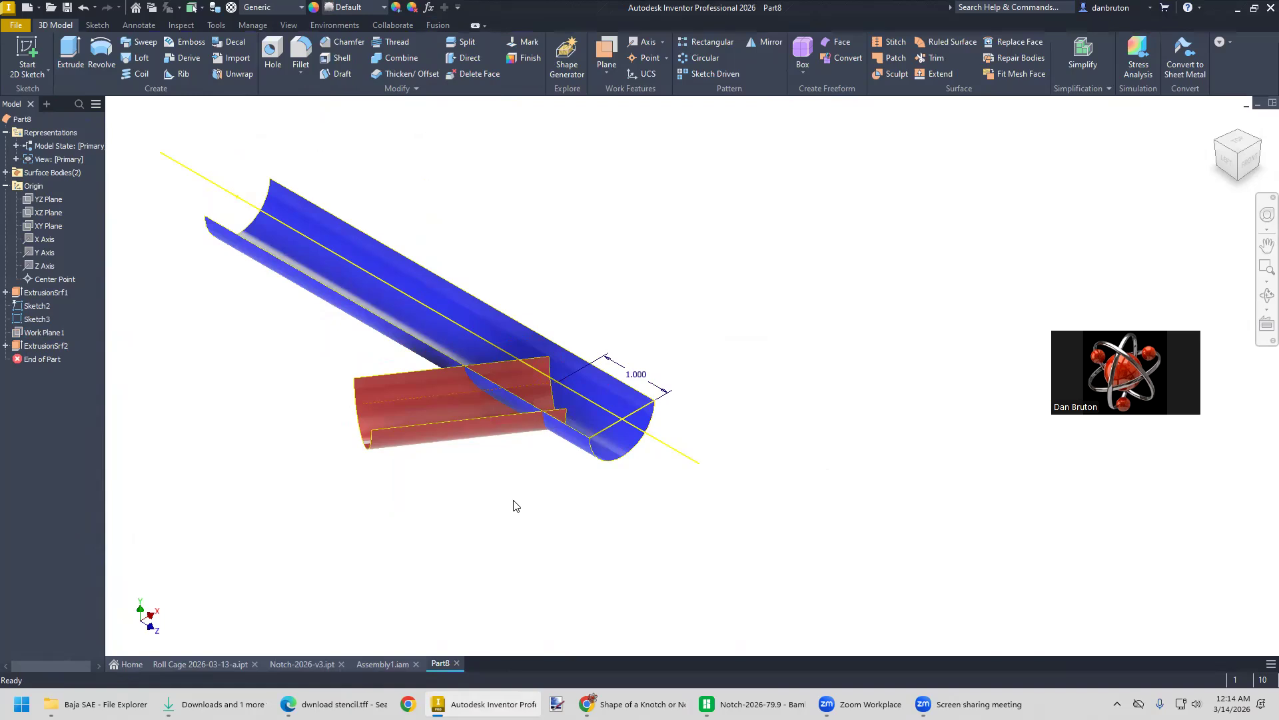
End the half section view so both tubes are displayed whole
left_click(289, 26)
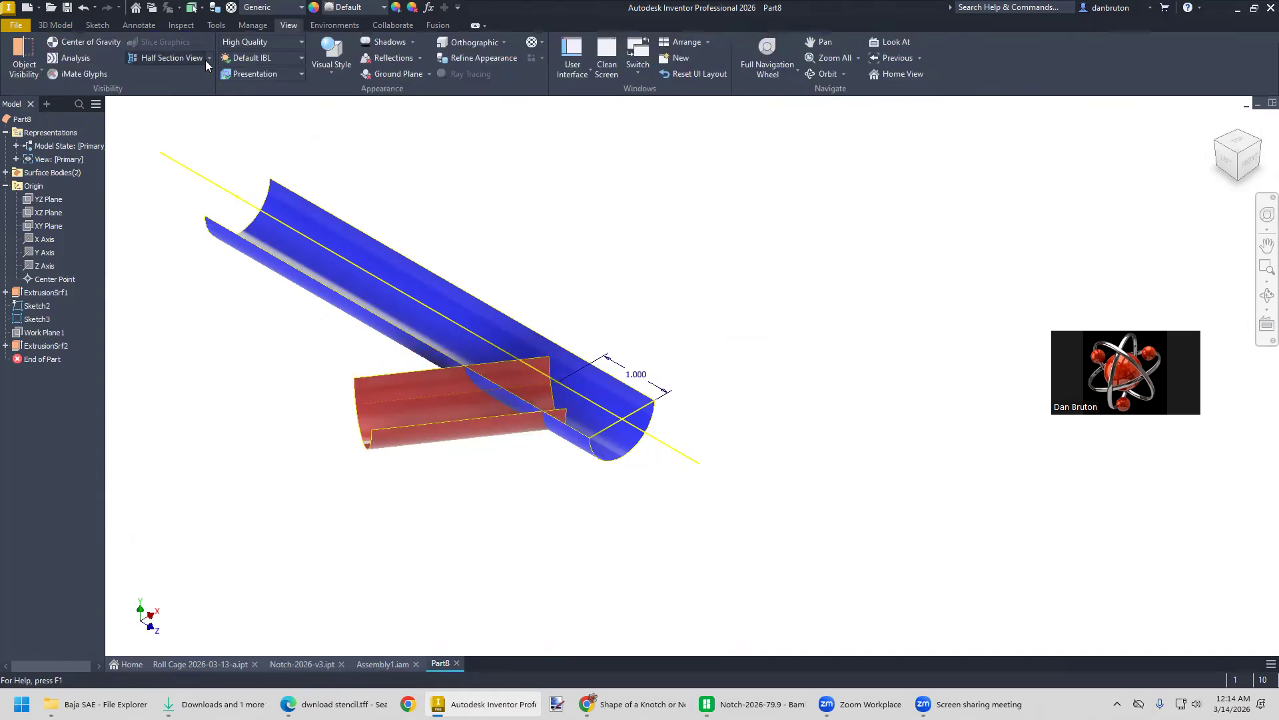
left_click(206, 61)
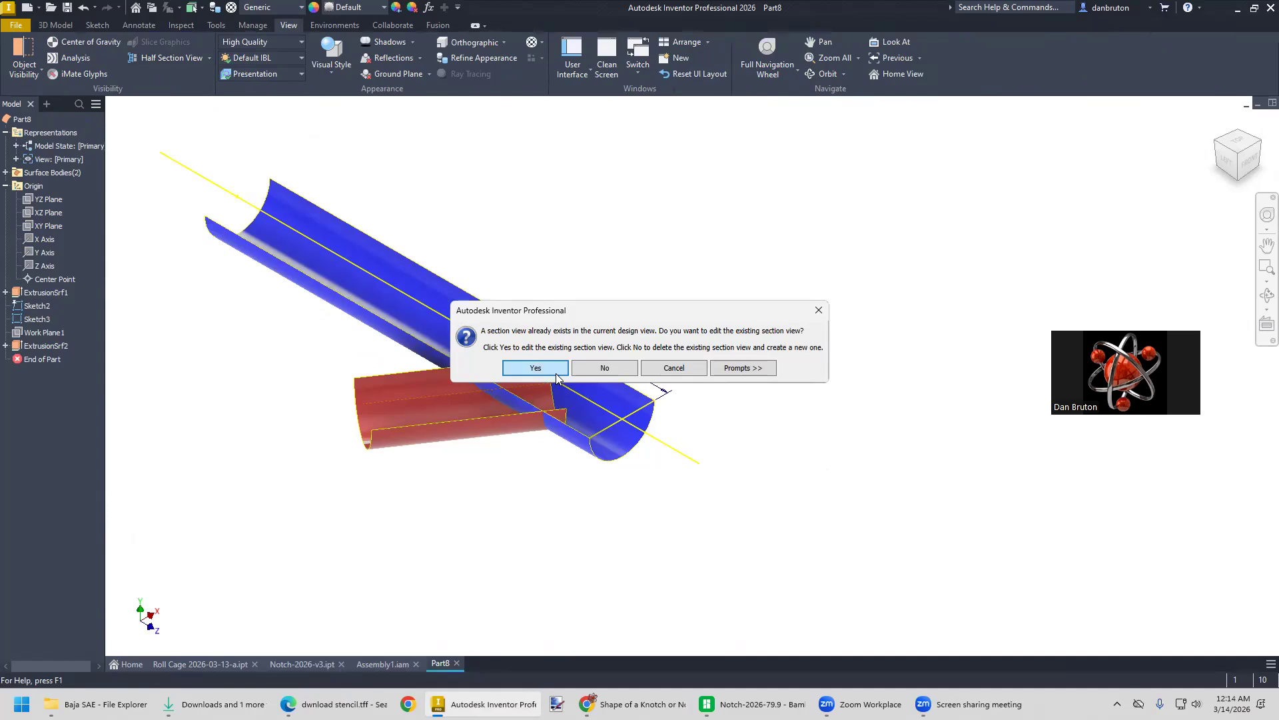
left_click(535, 368)
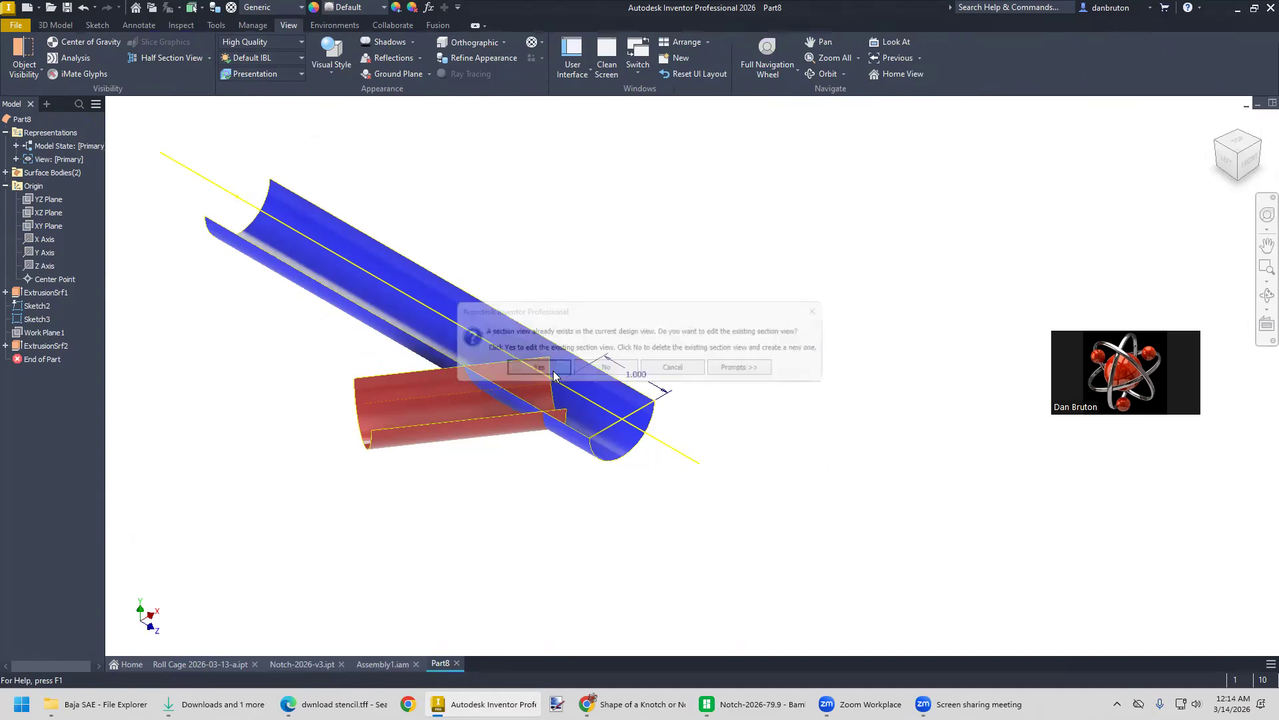
left_click(210, 61)
left_click(166, 157)
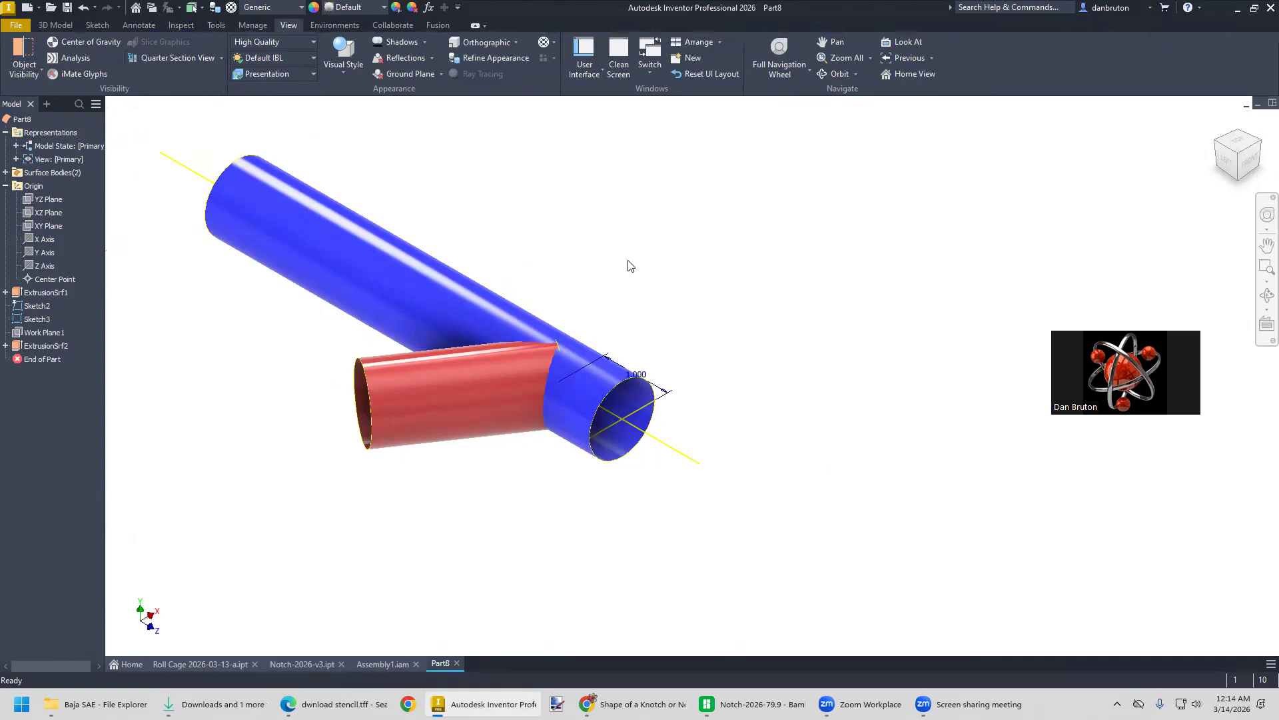
Examine the intersection of the red and blue cylinders and compare it with the blue tube's joint in the Assembly1.iam roll cage
mouse_move(614, 329)
middle_mouse_down("shift")
mouse_move(597, 351)
mouse_move(606, 249)
mouse_move(590, 251)
mouse_move(580, 284)
middle_mouse_up("shift")
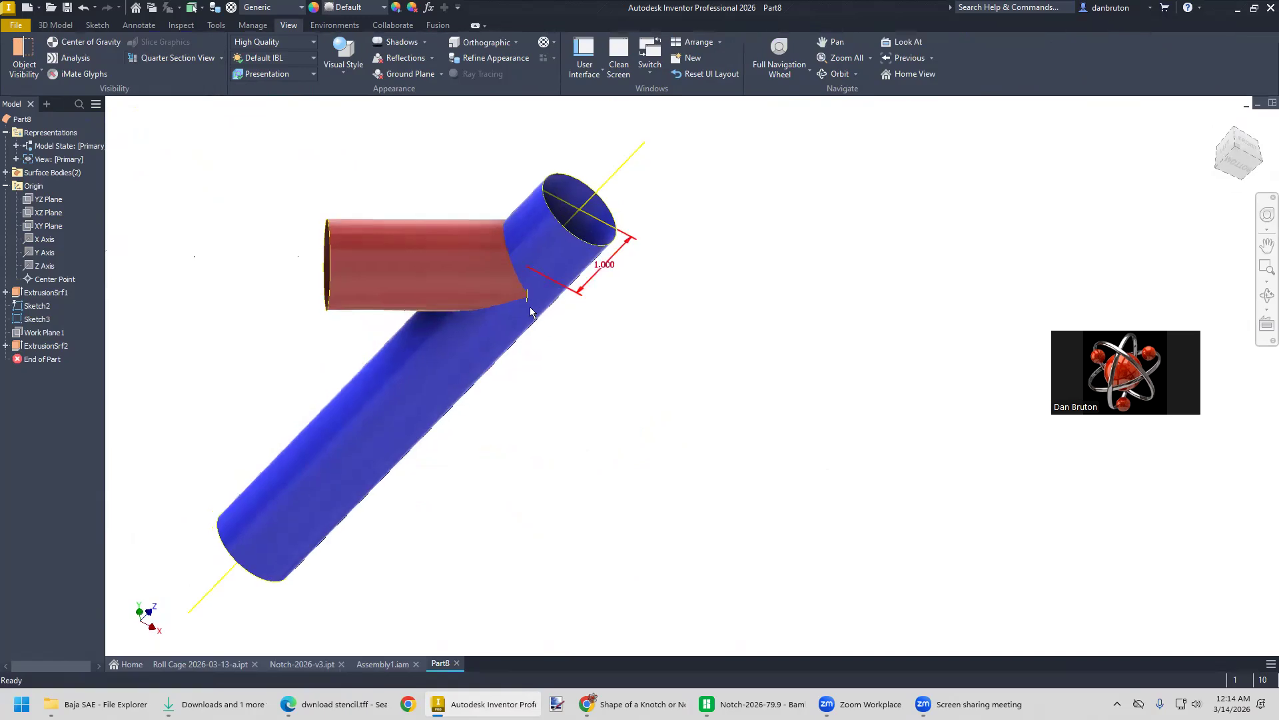
mouse_move(686, 286)
middle_mouse_down("shift")
mouse_move(652, 400)
mouse_move(671, 351)
middle_mouse_up("shift")
scroll(640, 359, "up", 3)
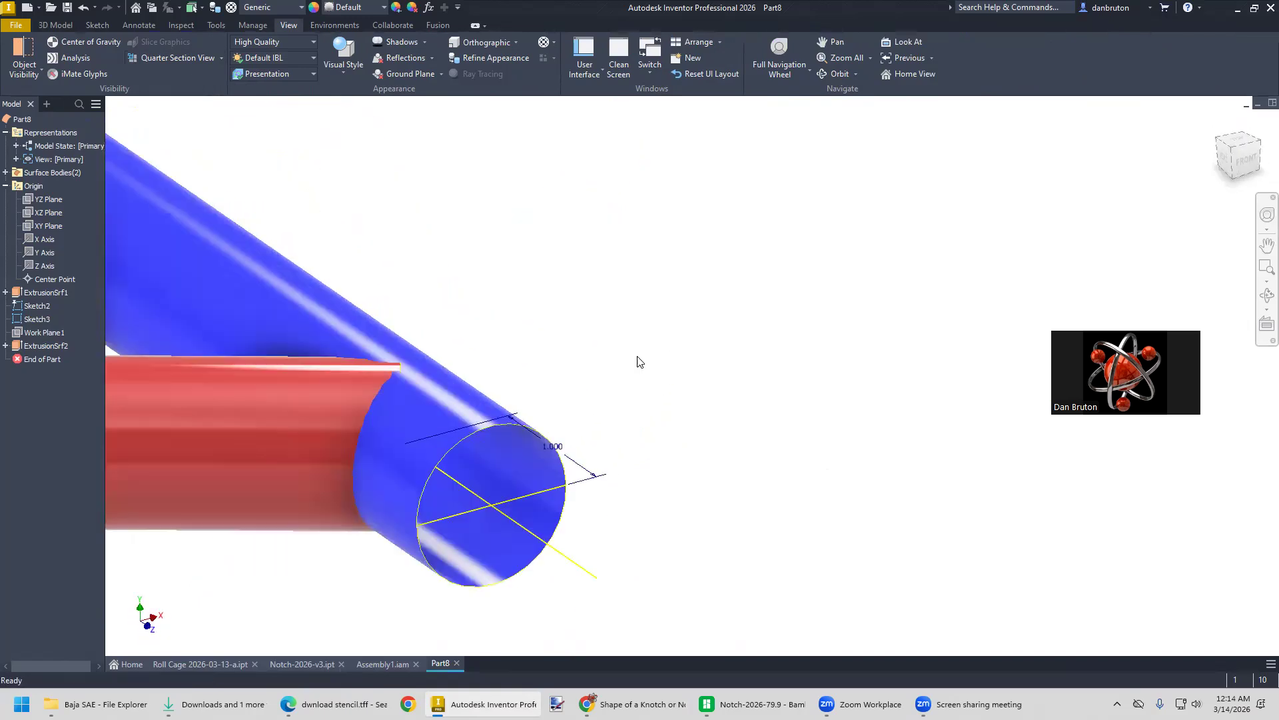
scroll(637, 362, "down", 5)
scroll(637, 361, "up", 2)
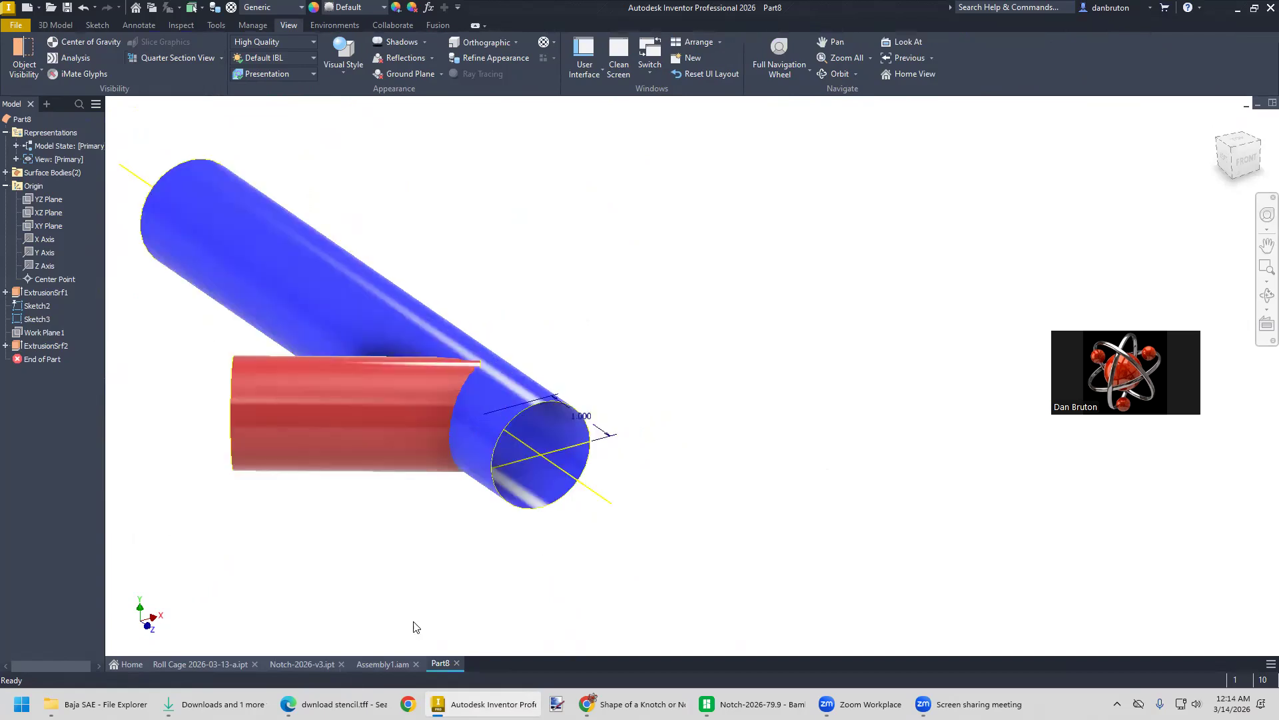
left_click(379, 665)
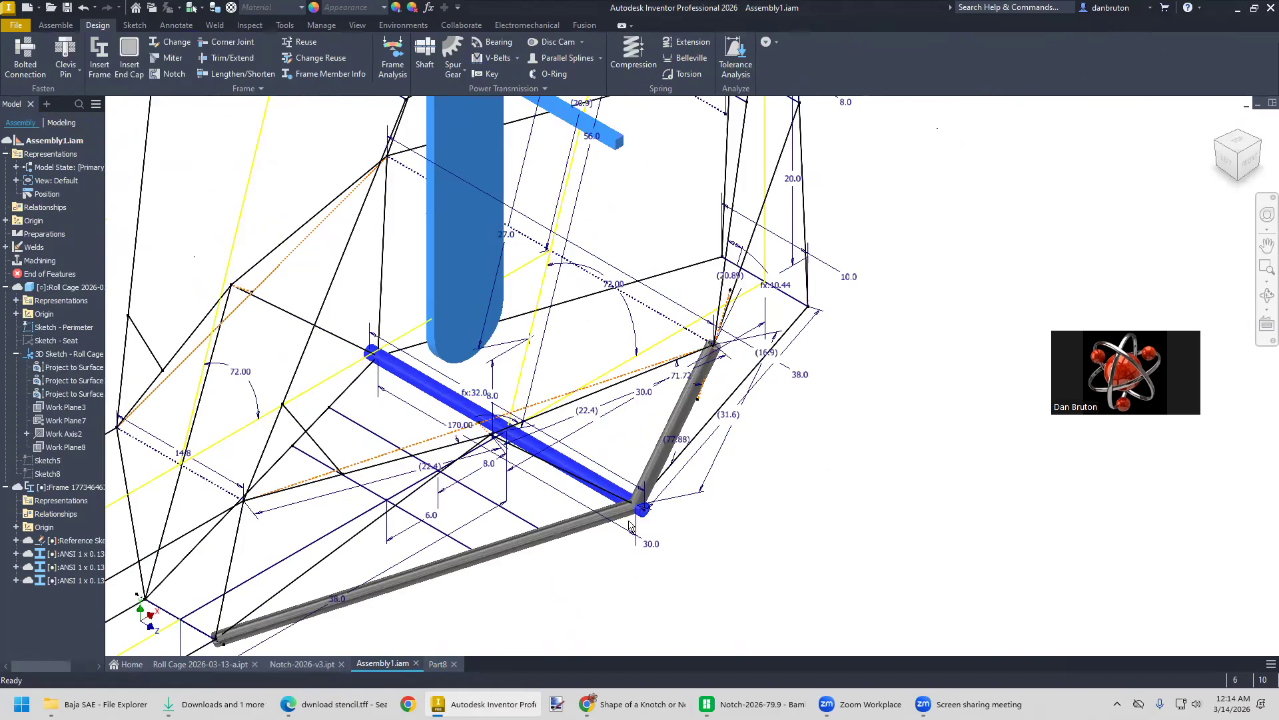
scroll(703, 305, "down", 5)
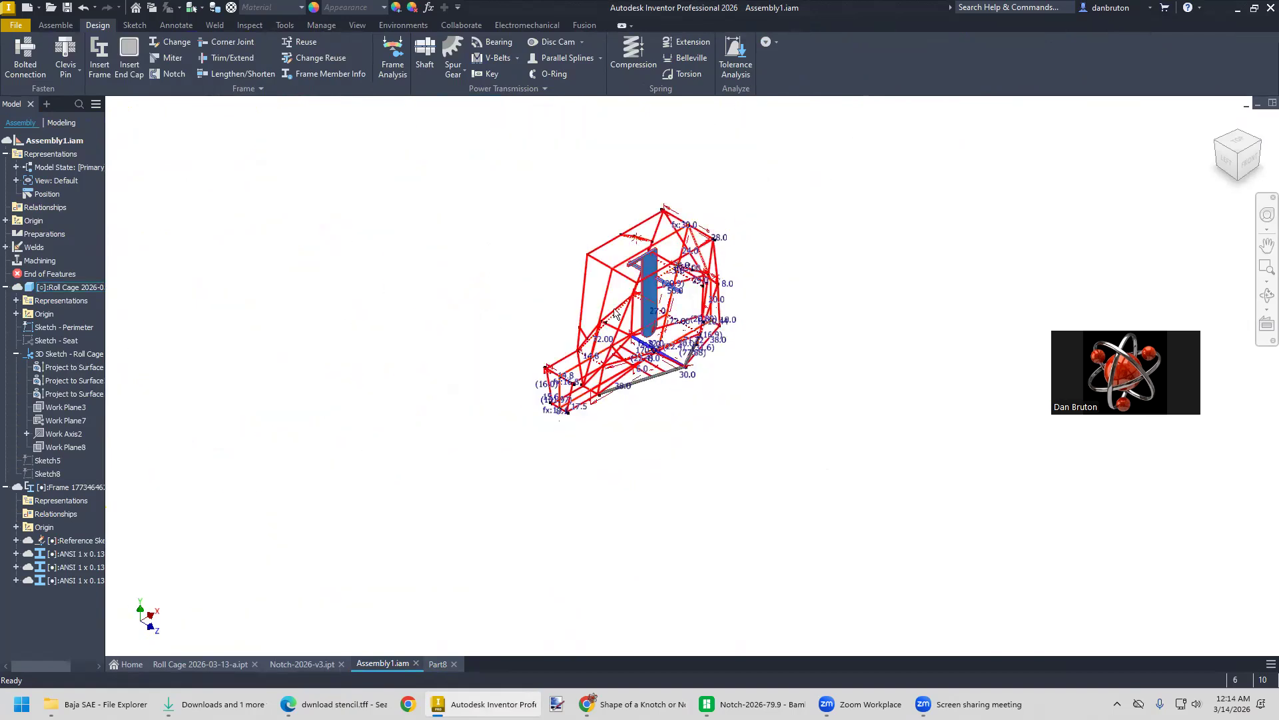
scroll(722, 375, "down", 1)
scroll(712, 388, "up", 6)
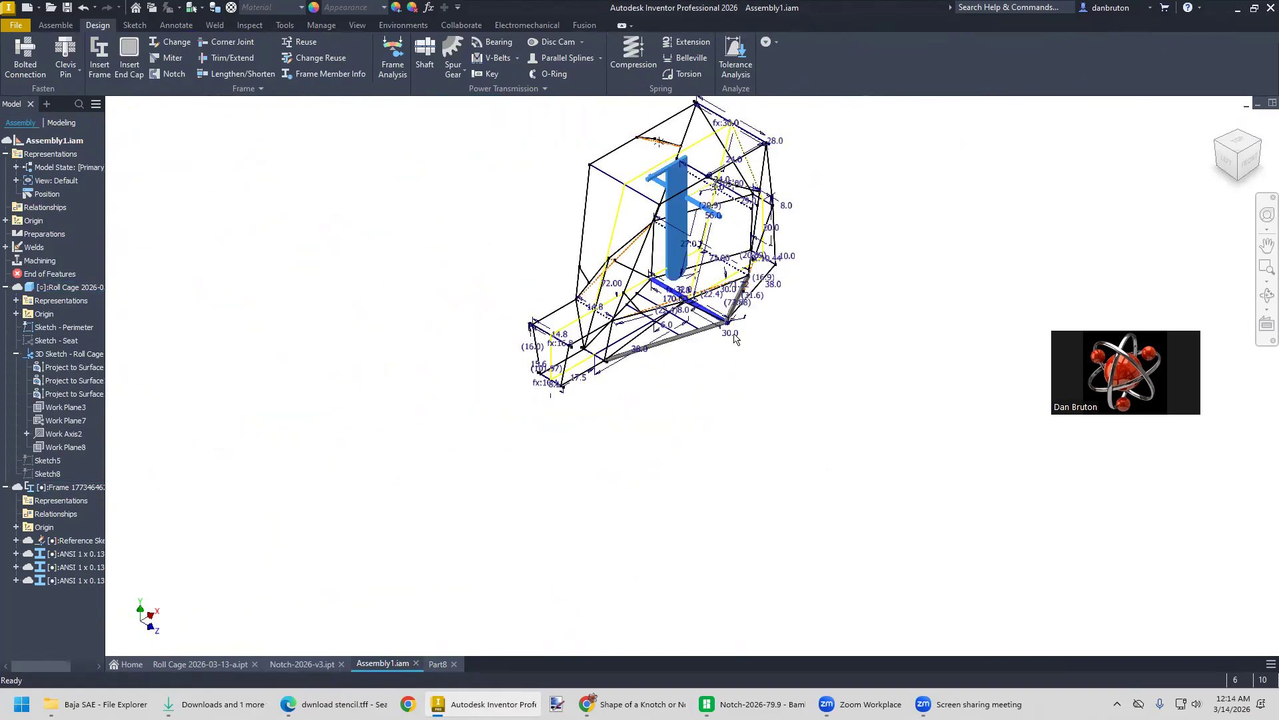
middle_click_drag(760, 336, 620, 563)
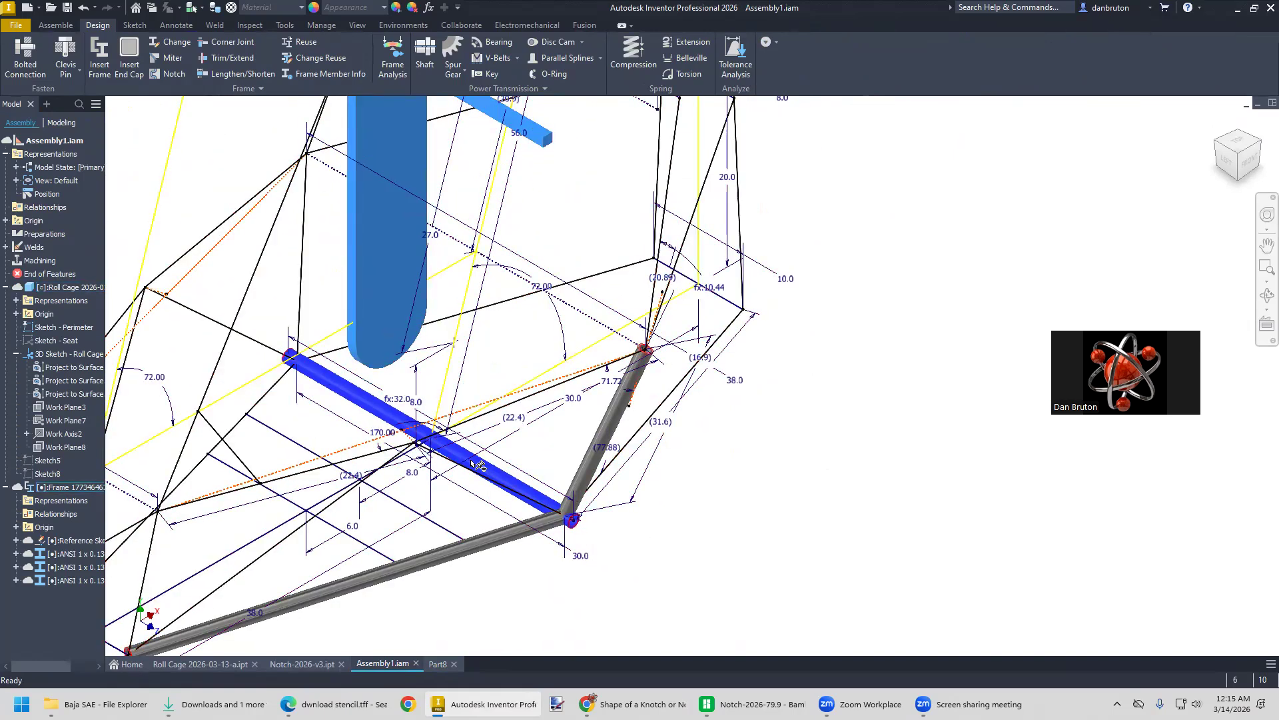
middle_click_drag(729, 503, 660, 501, "shift")
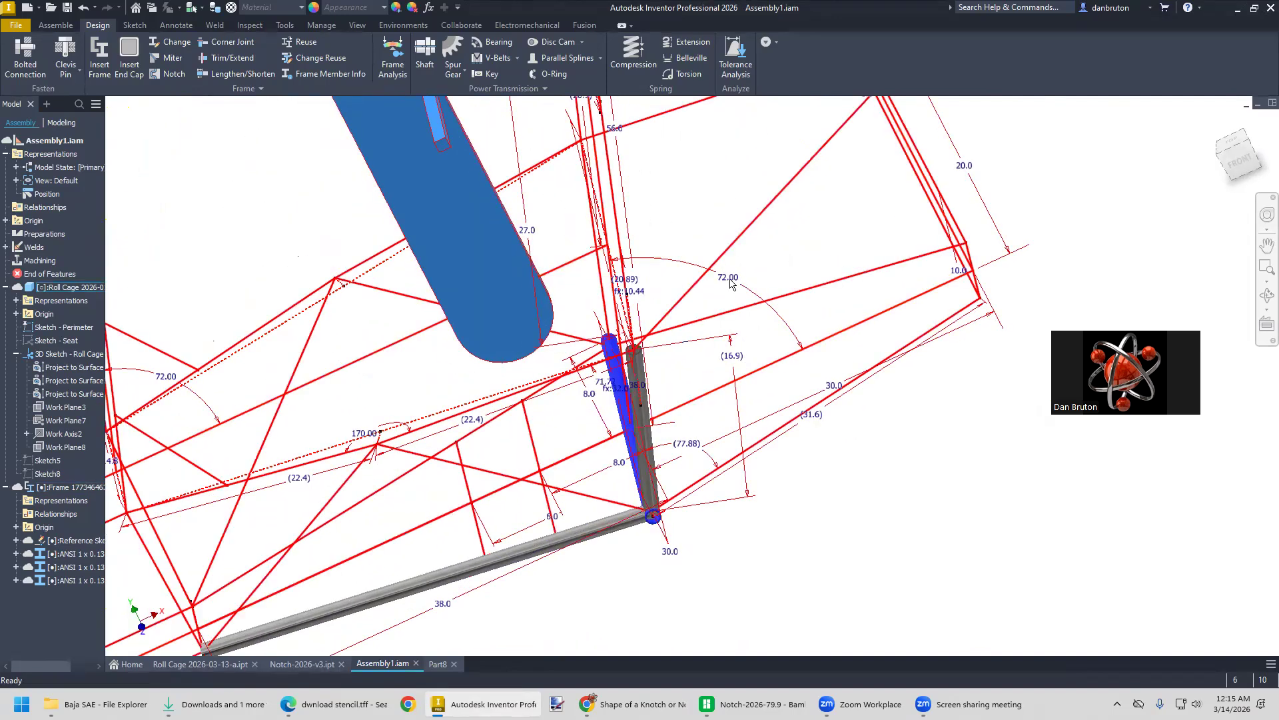
middle_click_drag(810, 521, 894, 500, "shift")
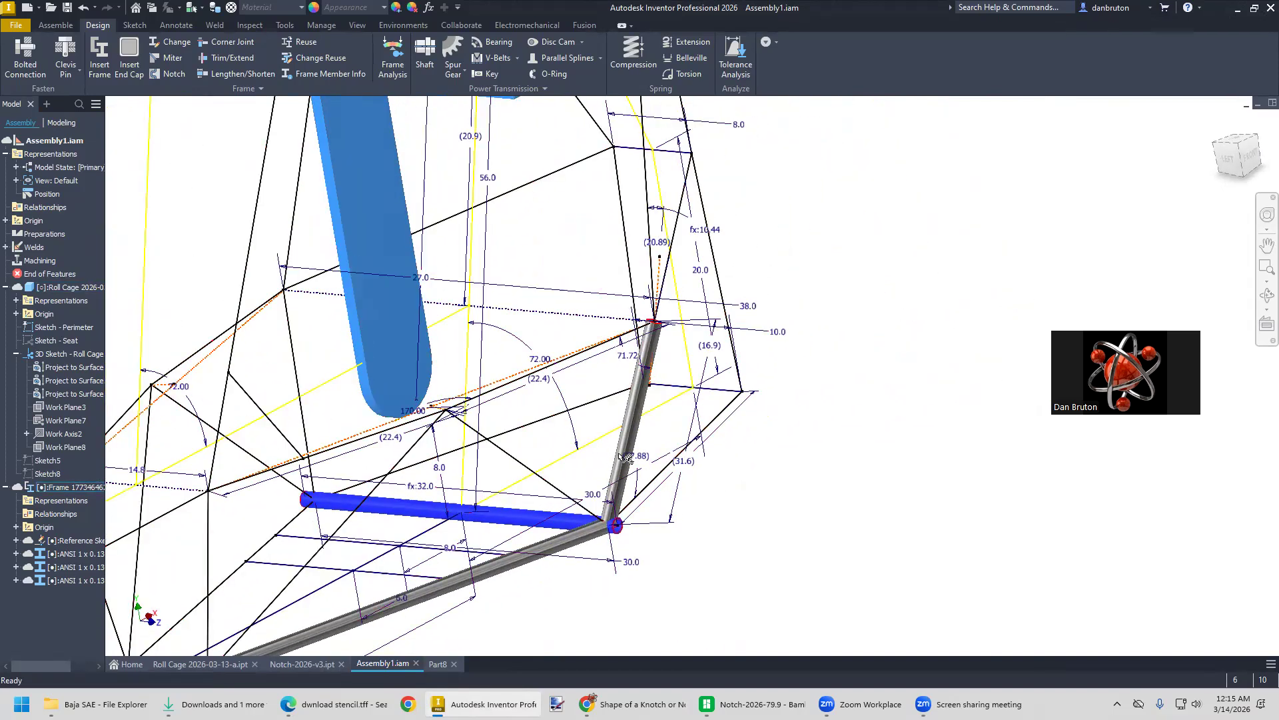
Return to Part8 and make the origin XY plane visible
left_click(437, 665)
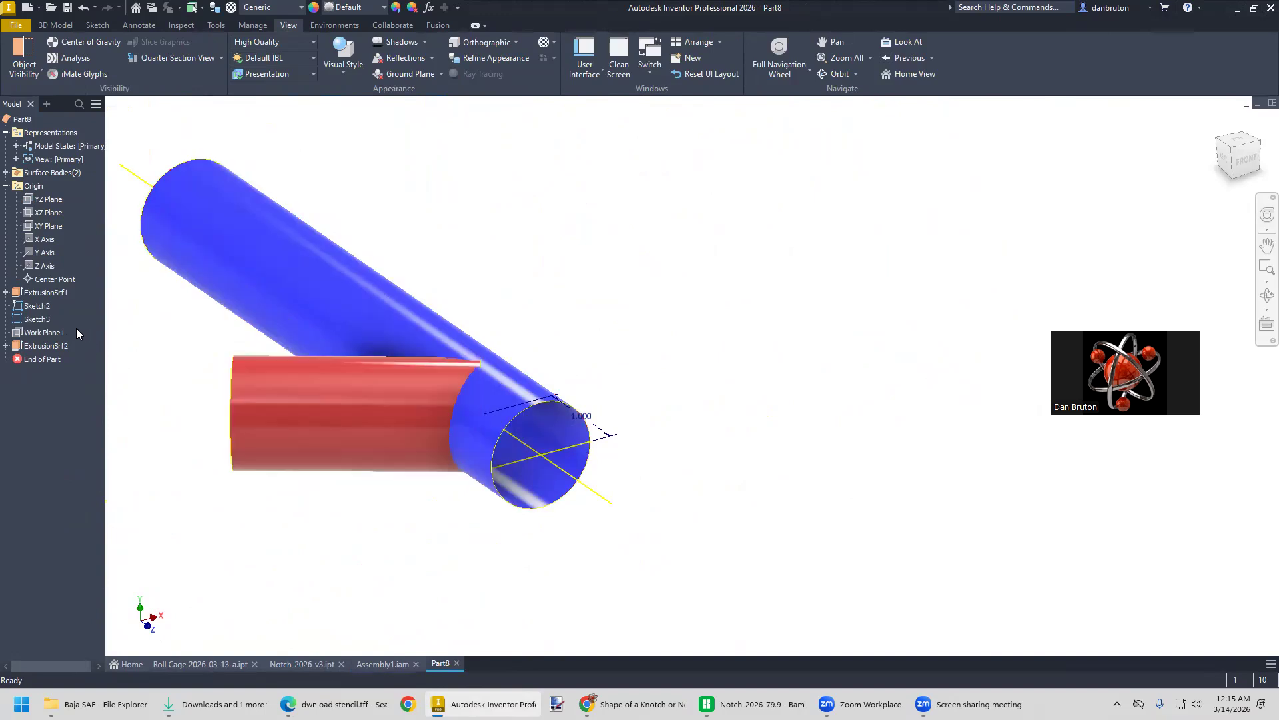
left_click(44, 228)
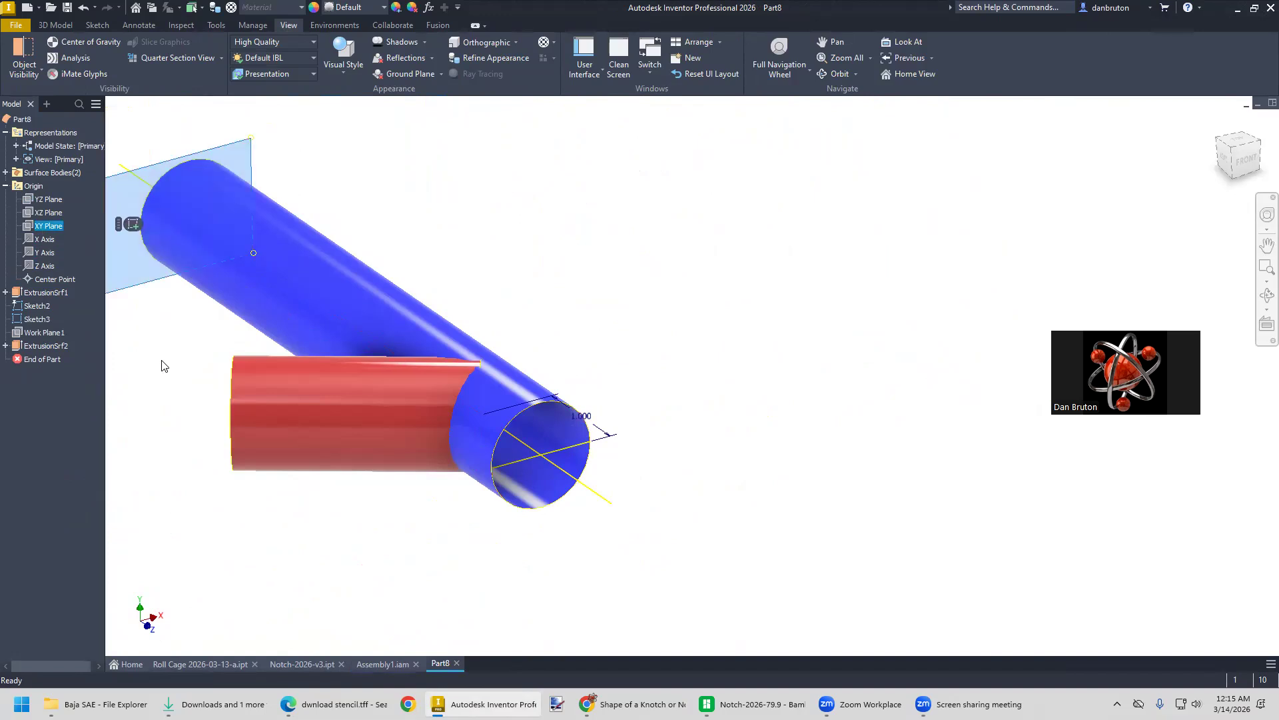
scroll(165, 373, "up", 3)
scroll(165, 373, "up", 2)
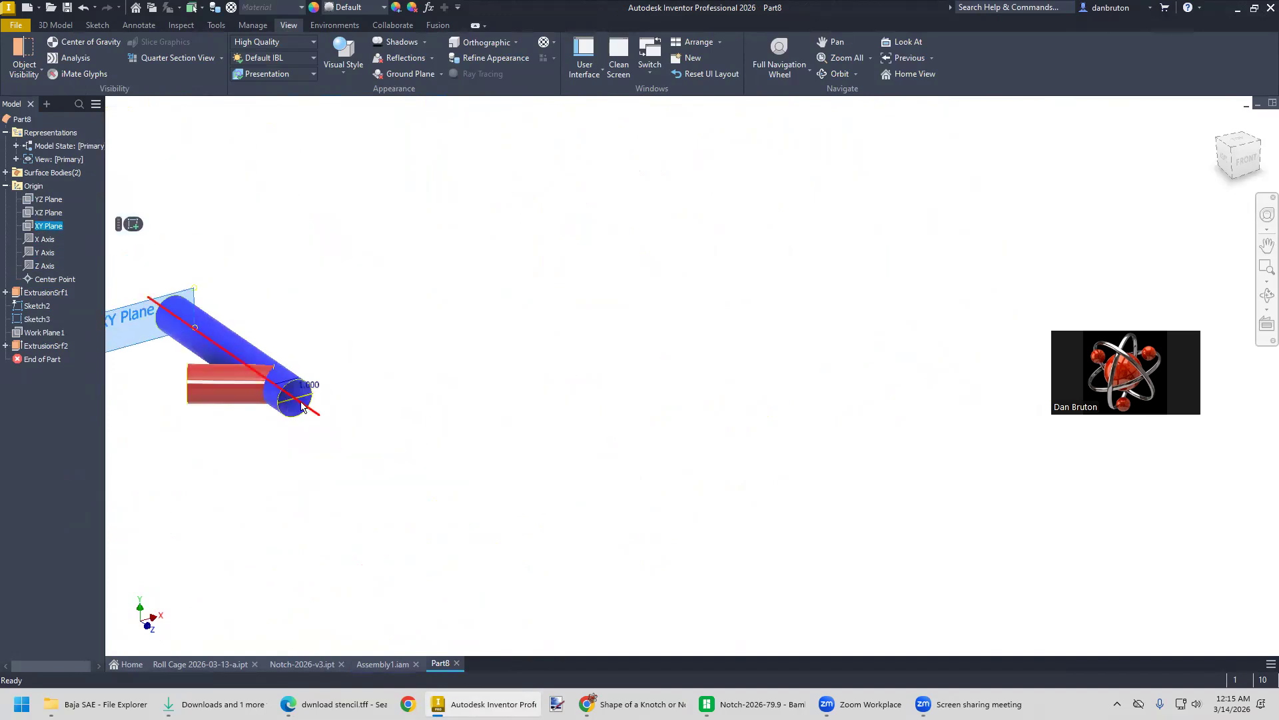
scroll(190, 394, "up", 3)
scroll(147, 388, "down", 4)
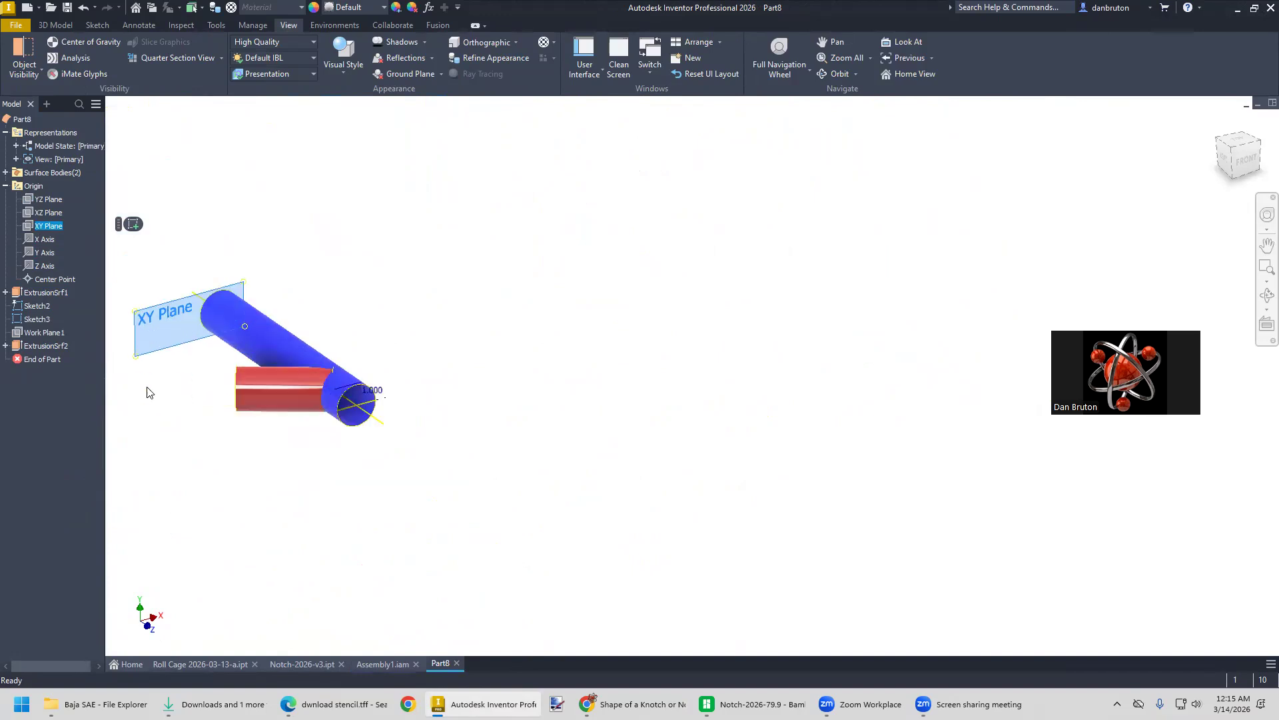
scroll(161, 370, "down", 2)
scroll(162, 369, "up", 1)
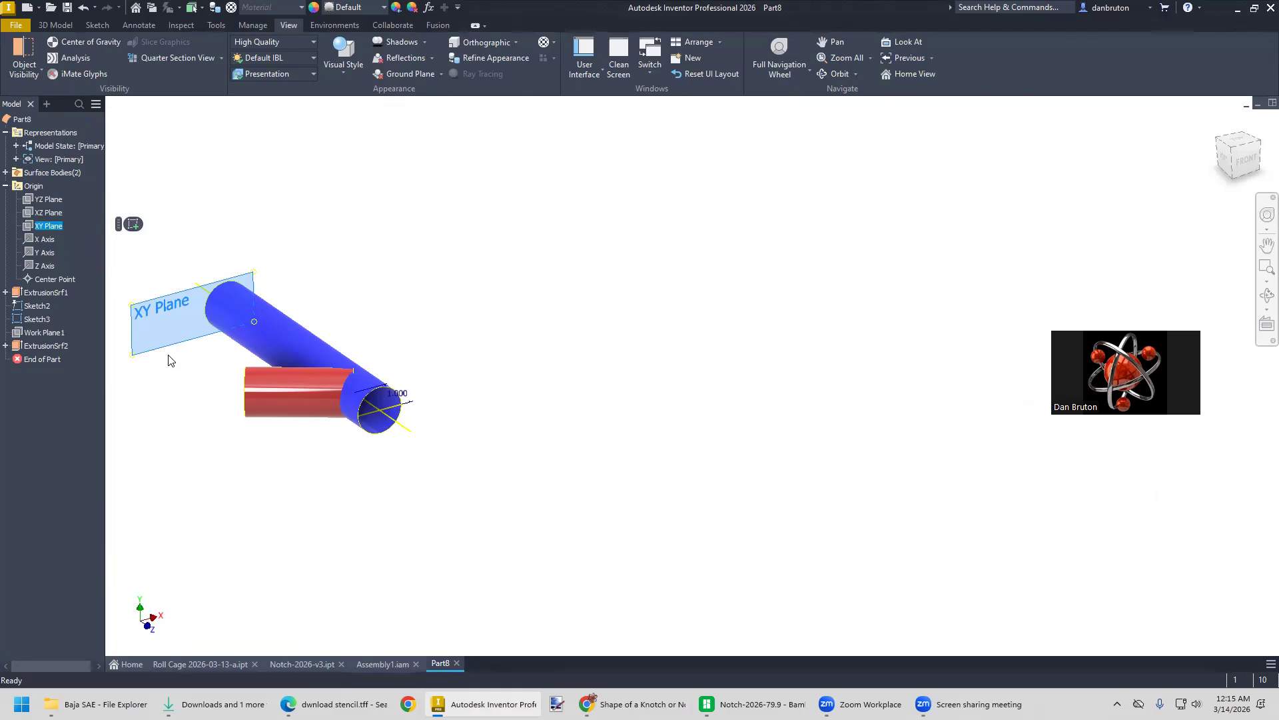
right_click(48, 226)
left_click(87, 313)
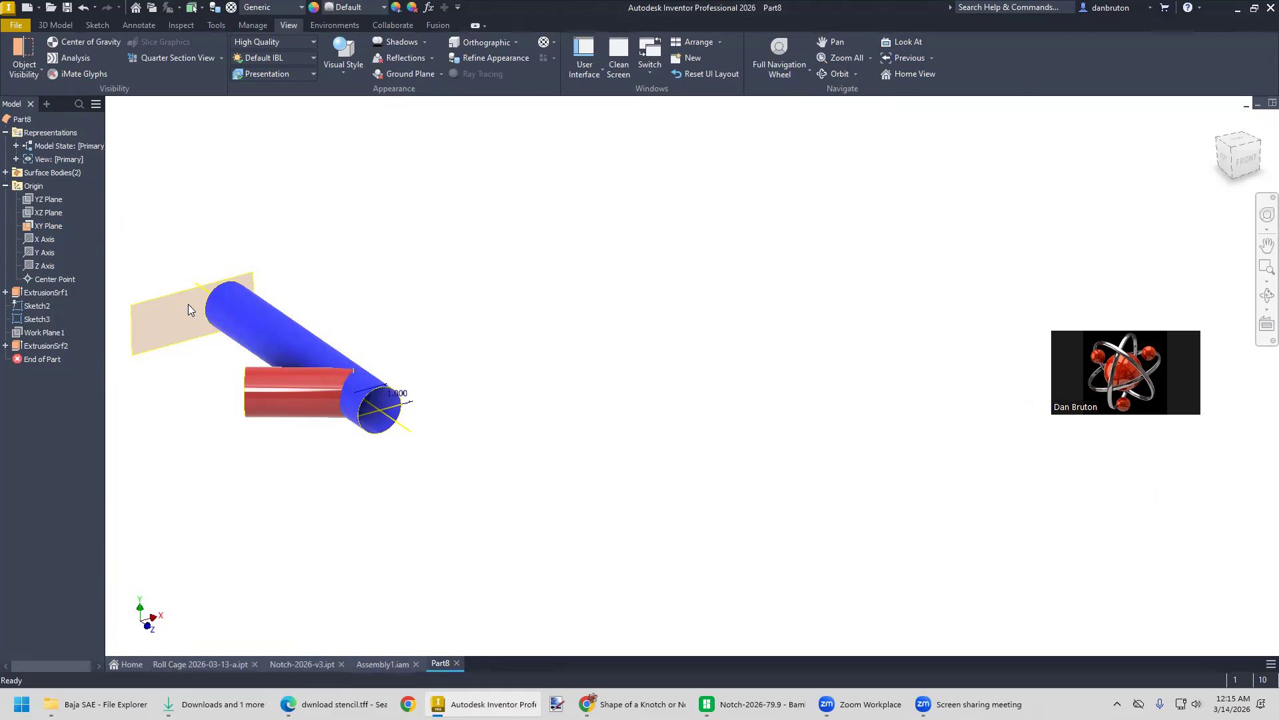
Start a sketch on the XY plane and draw a diagonal construction line upward from the blue tube's center
right_click(194, 344)
left_click(198, 375)
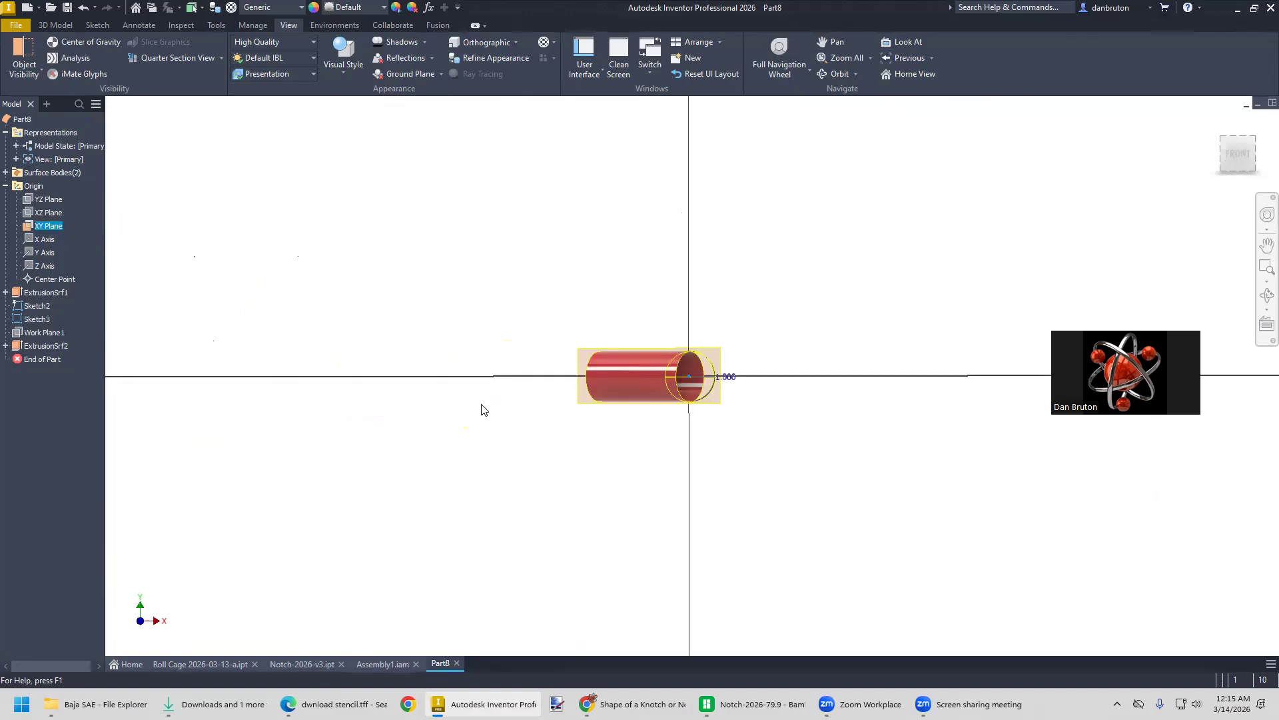
mouse_move(676, 426)
middle_mouse_down()
mouse_move(420, 468)
mouse_move(409, 482)
middle_mouse_up()
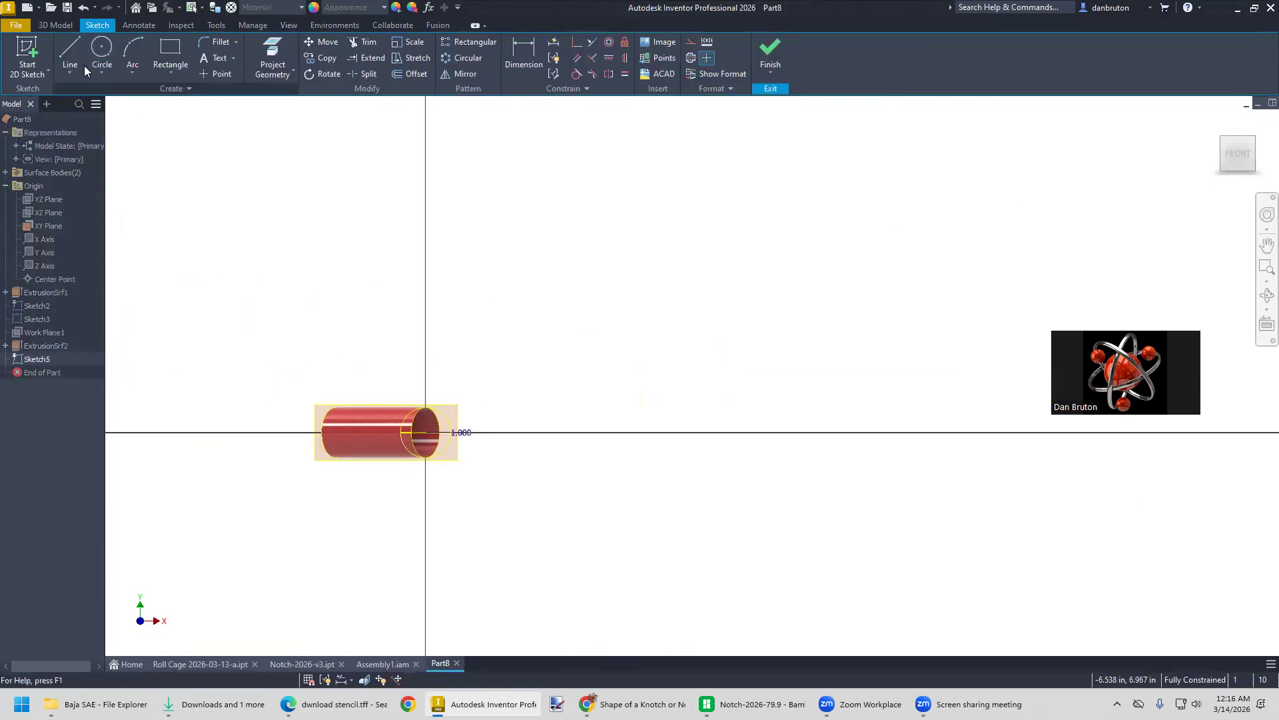
key("l")
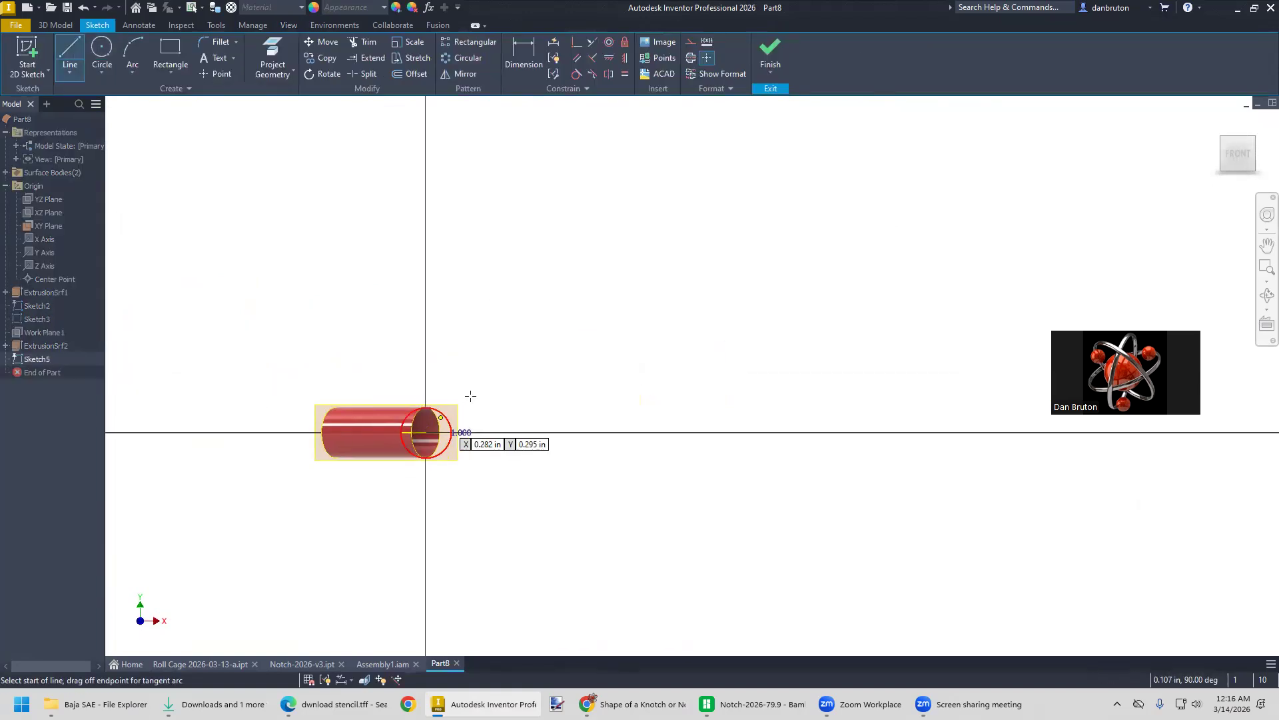
scroll(470, 396, "down", 3)
left_click(385, 465)
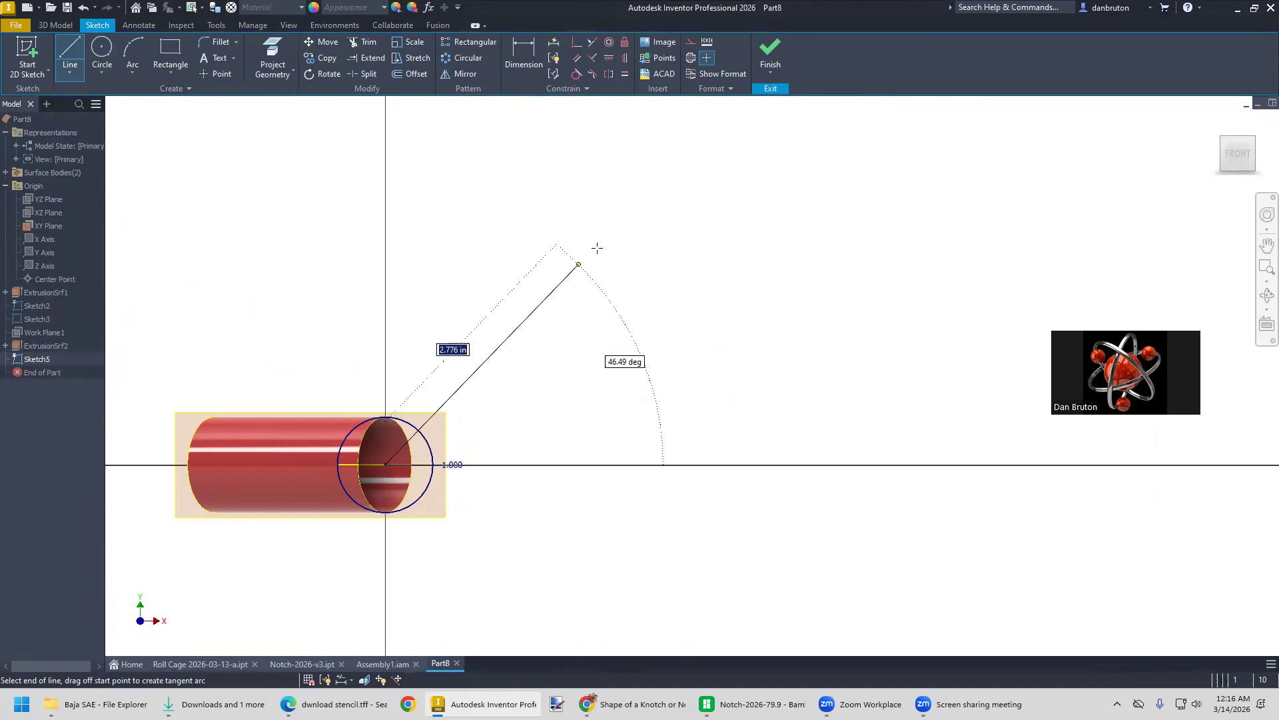
left_click(588, 222)
key("Escape")
left_click(567, 259)
left_click(692, 42)
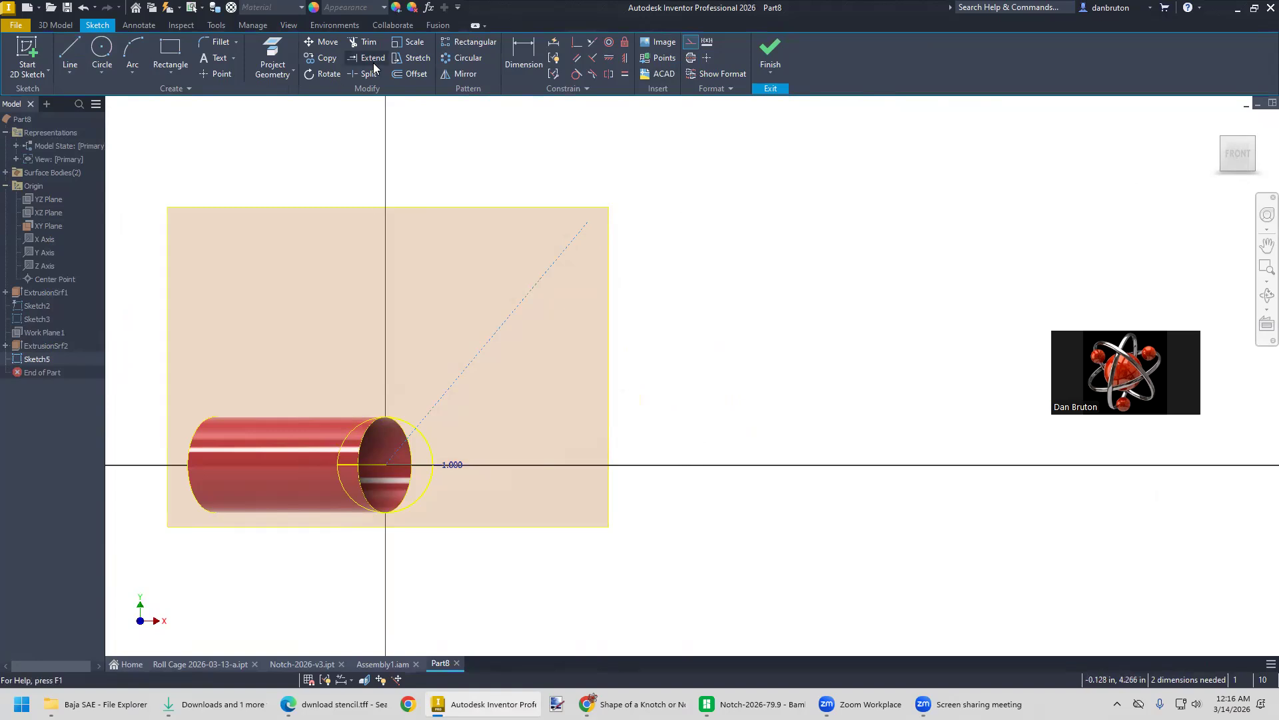
Dimension the angle between the diagonal construction line and the X axis as 72 degrees and finish the sketch
left_click(523, 51)
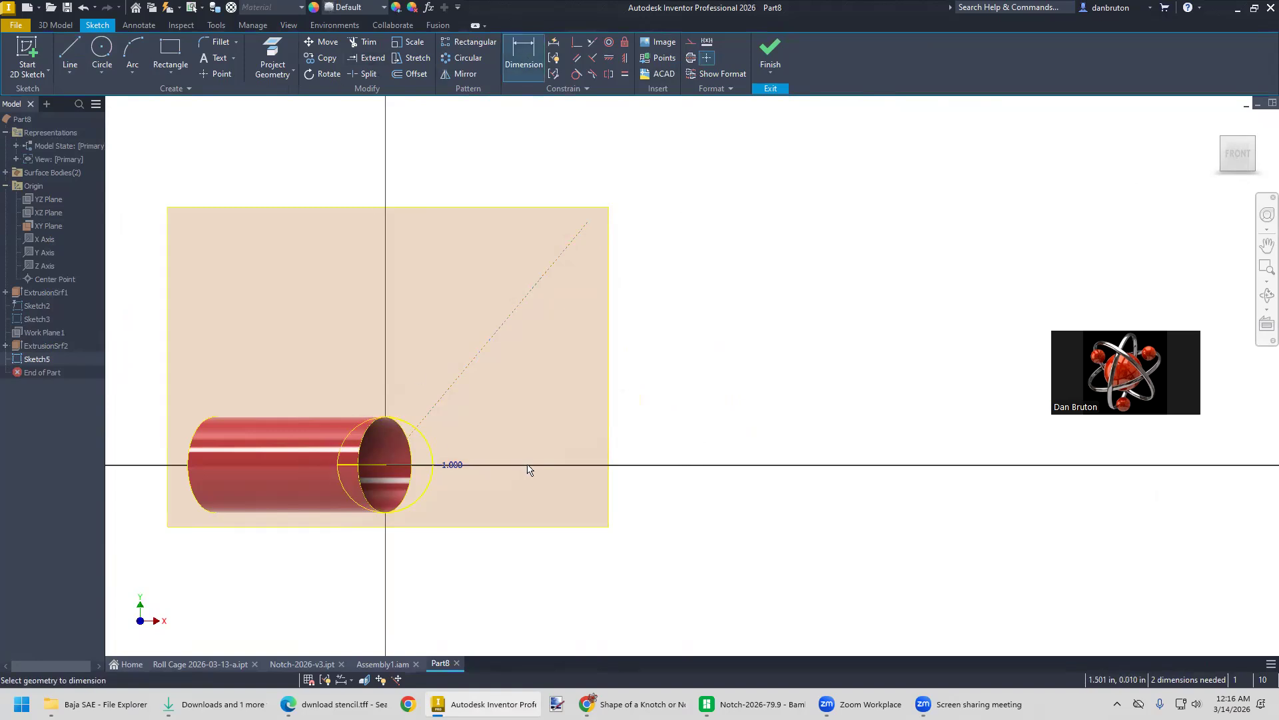
left_click(436, 342)
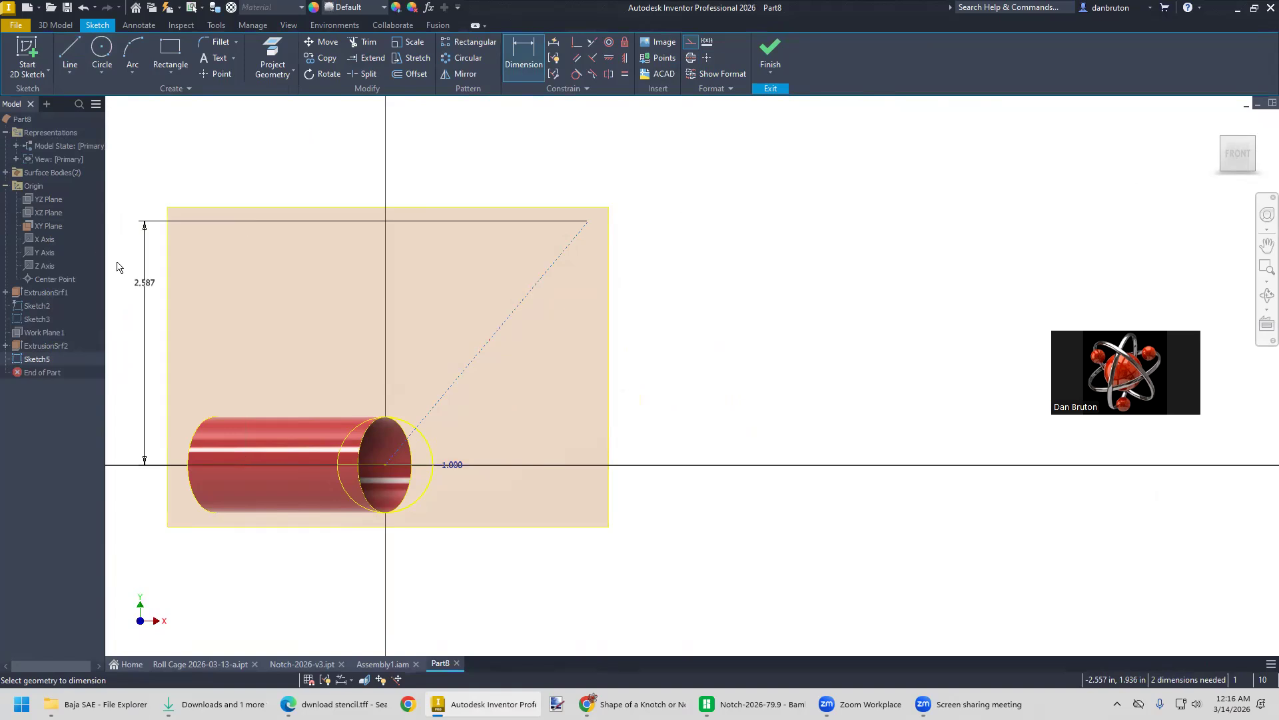
left_click(44, 239)
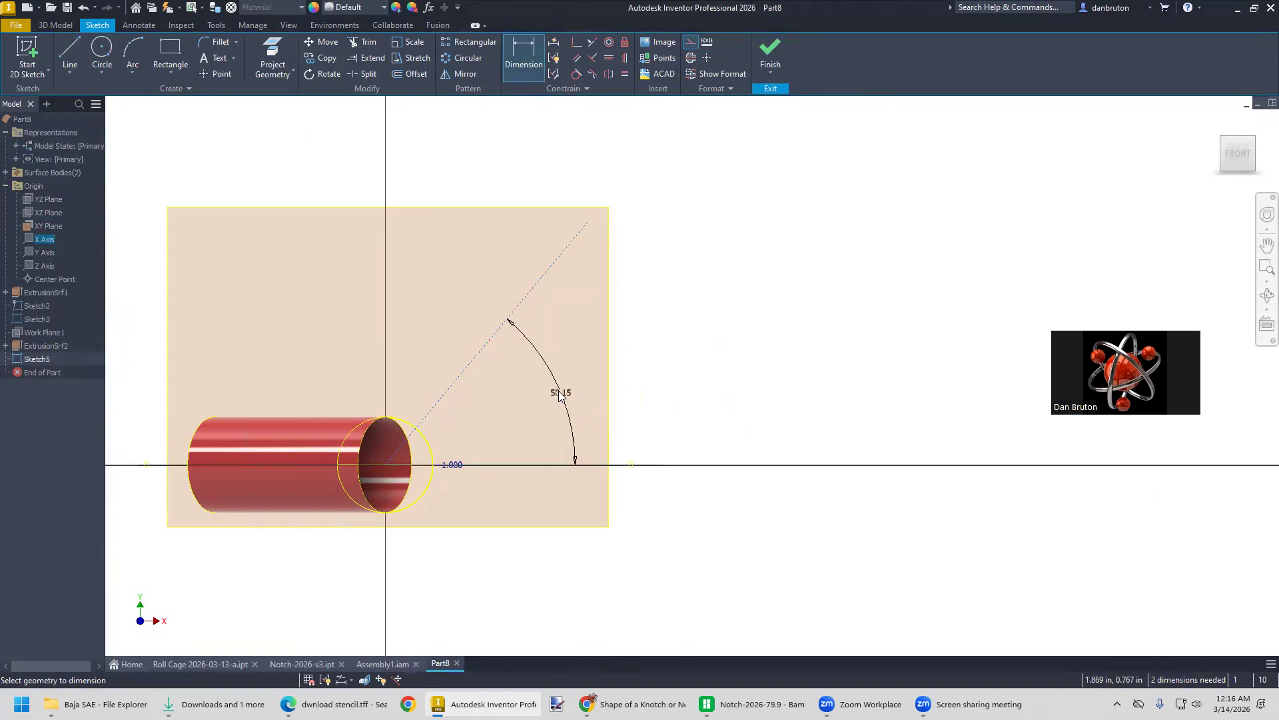
left_click(543, 399)
type("72")
key("Return")
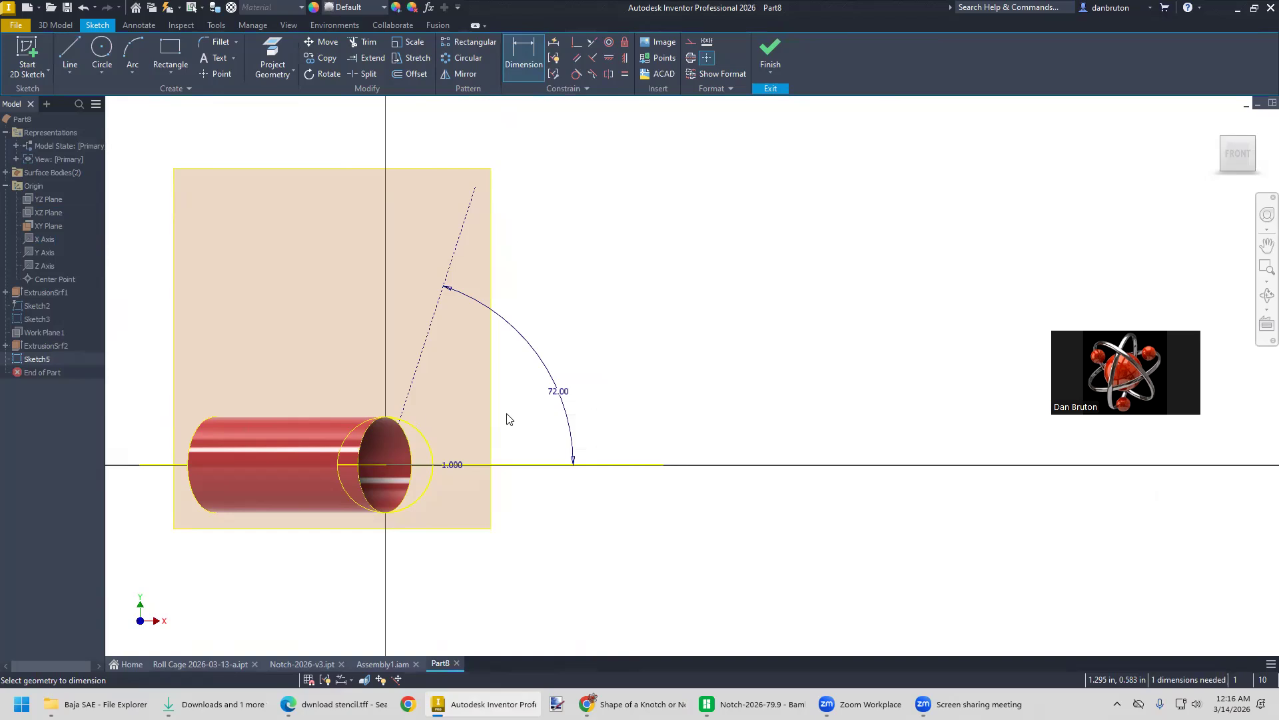
left_click(771, 54)
Hide the origin XY plane
middle_click_drag(477, 379, 486, 379)
right_click_drag(485, 379, 637, 430)
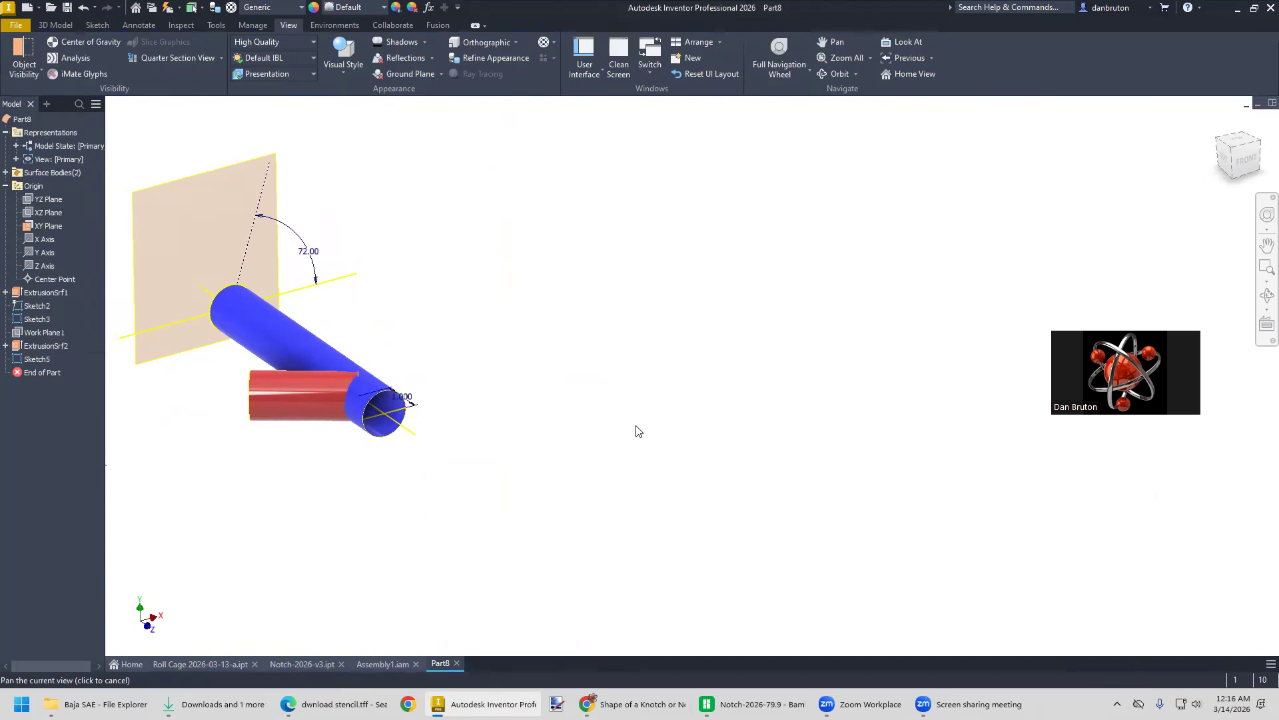
middle_click_drag(531, 411, 601, 432)
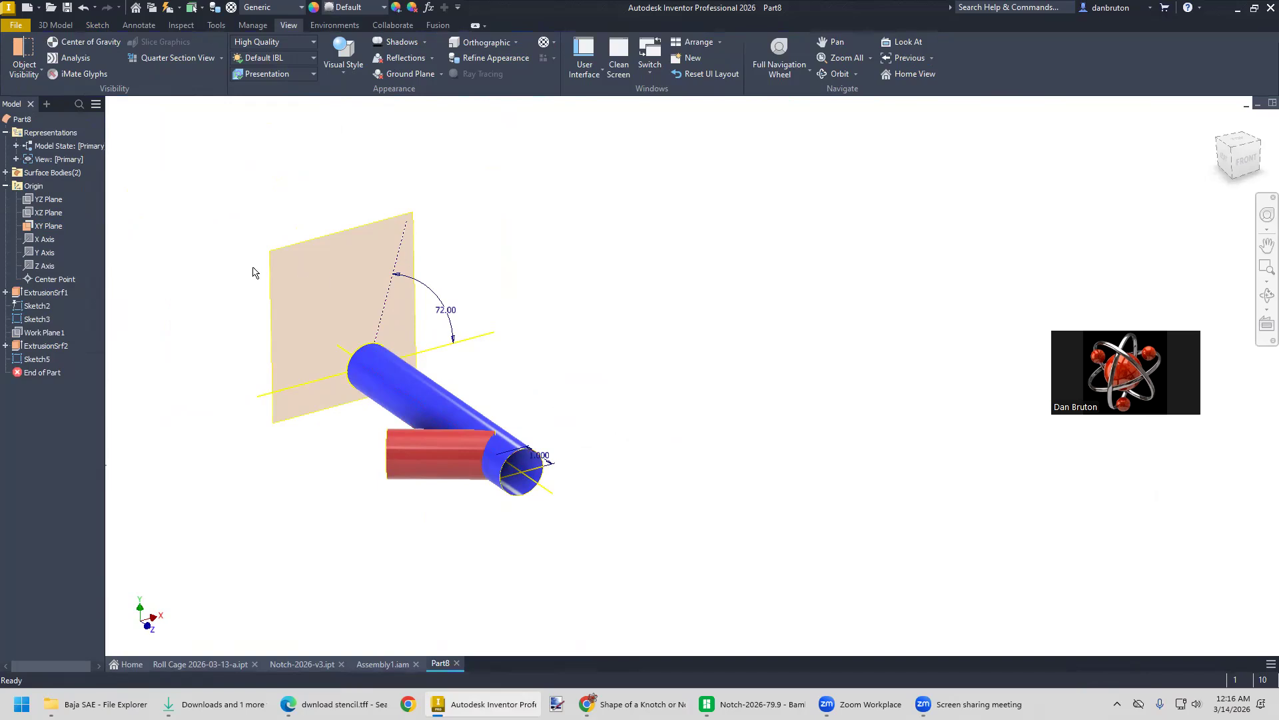
right_click(59, 226)
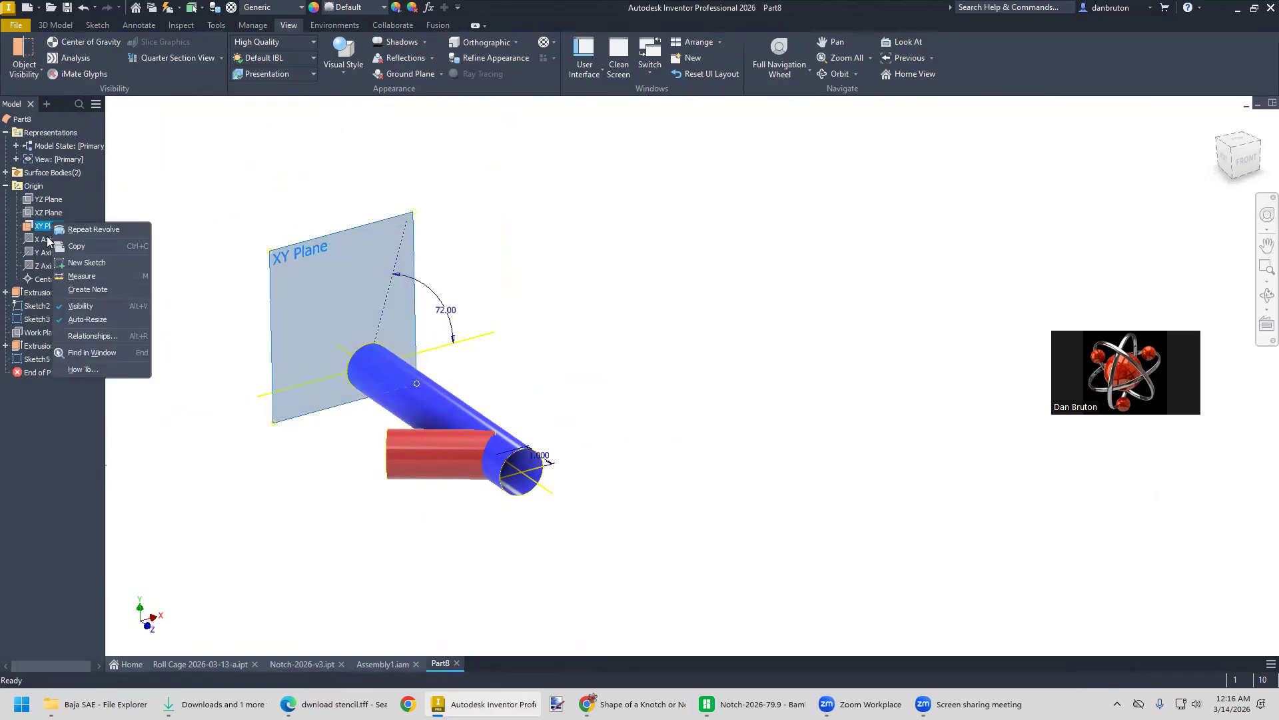
left_click(81, 306)
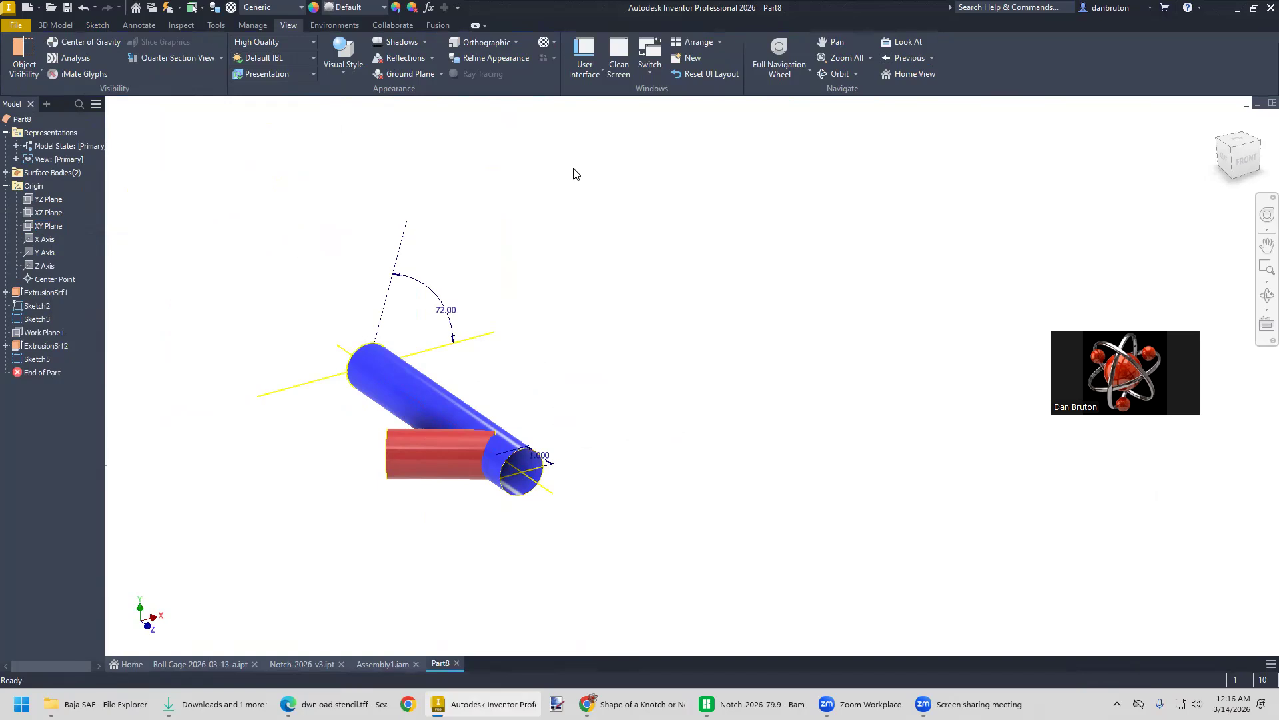
Create a work plane through the 72-degree construction line and the blue tube's center axis
left_click(60, 26)
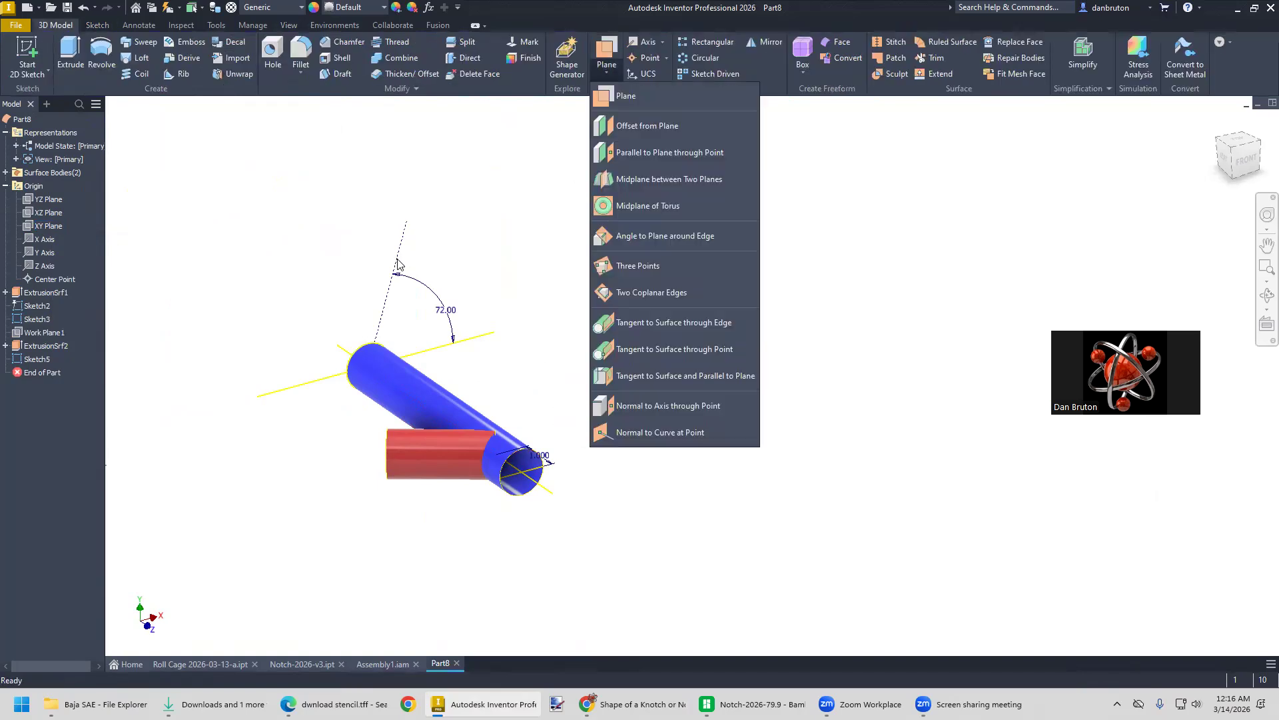
left_click(624, 97)
left_click(390, 292)
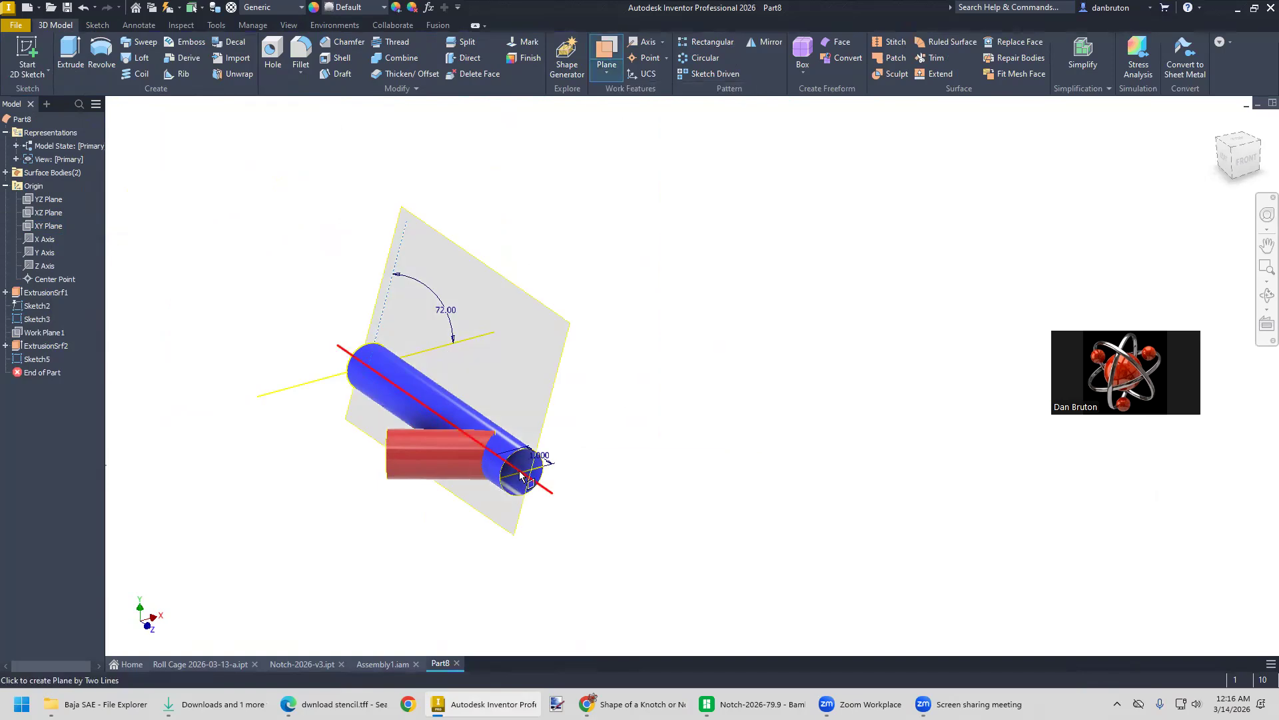
left_click(546, 492)
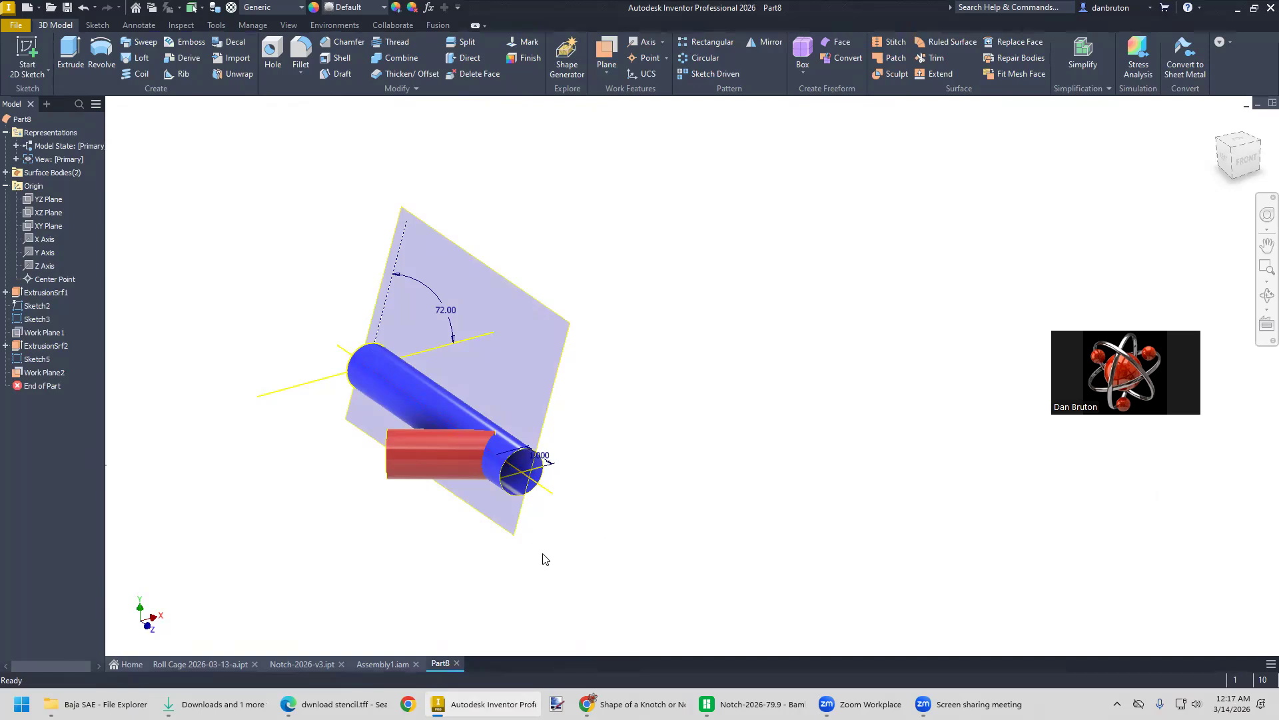
Orient the model so the red tube's open end and the new work plane show, and set that view as home with Fit to View
scroll(547, 550, "up", 1)
mouse_move(553, 548)
middle_mouse_down("shift")
mouse_move(499, 537)
mouse_move(555, 533)
middle_mouse_up("shift")
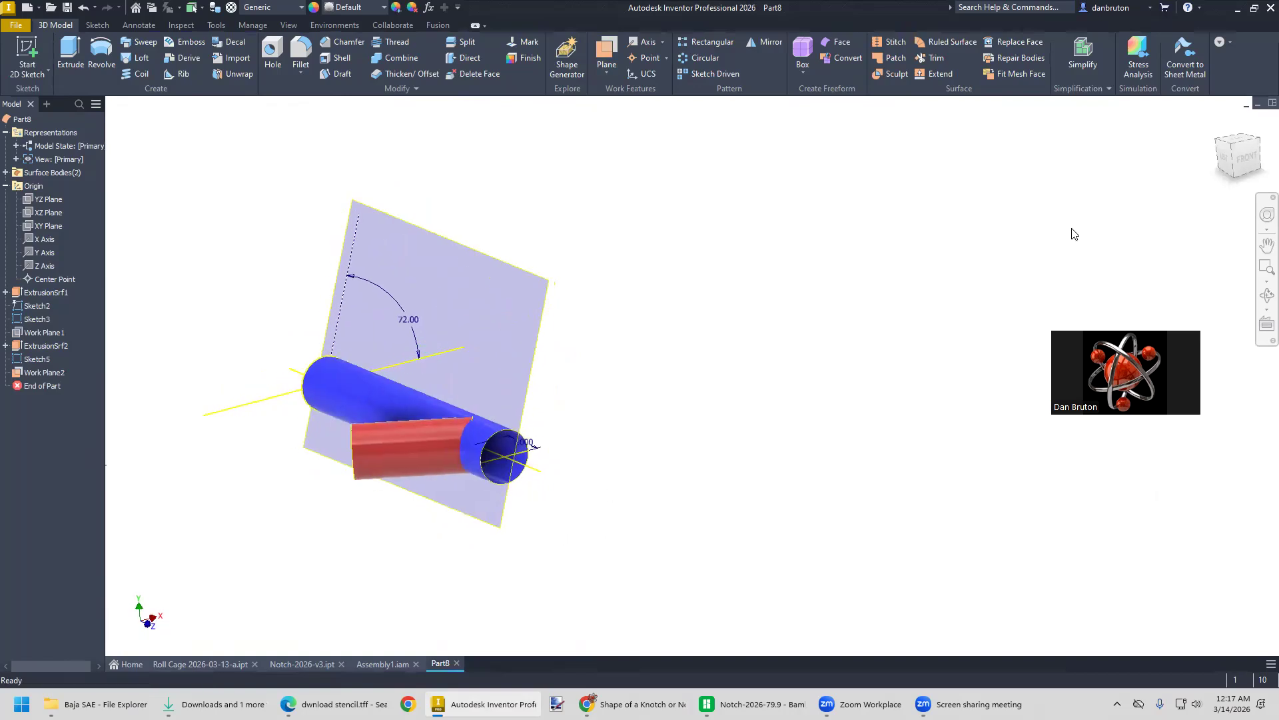
left_click(1225, 133)
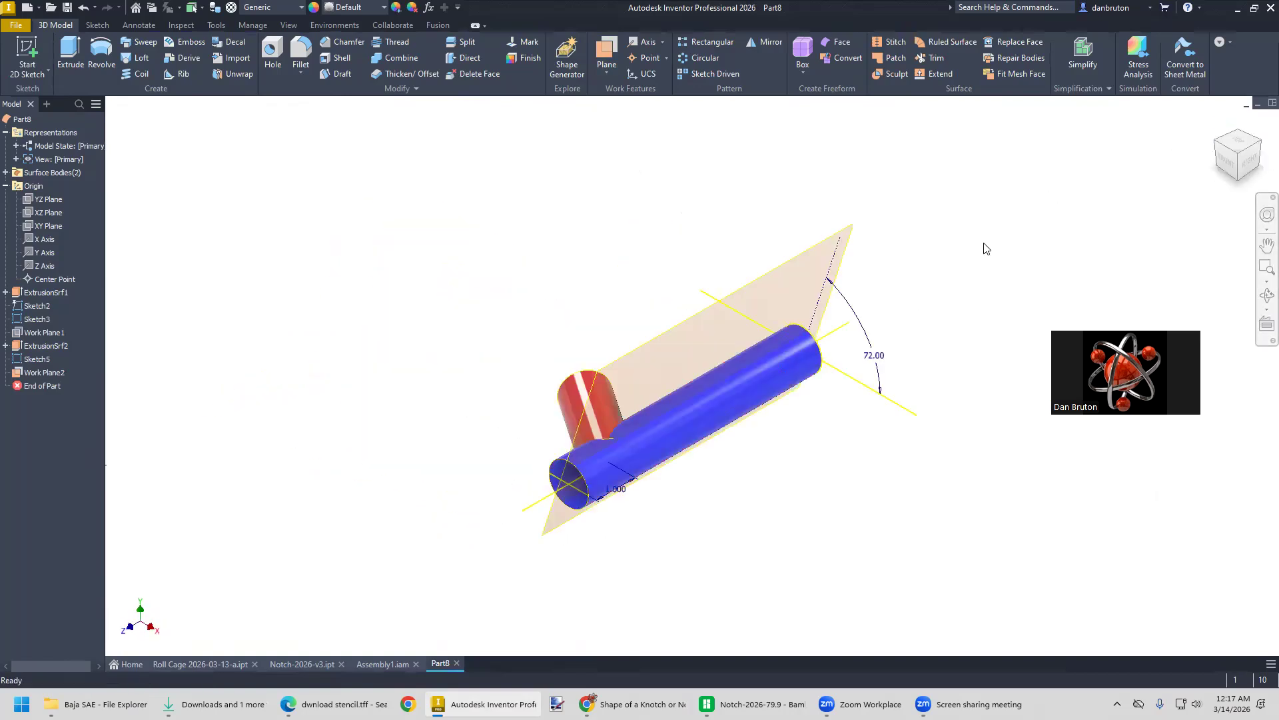
left_click(1220, 147)
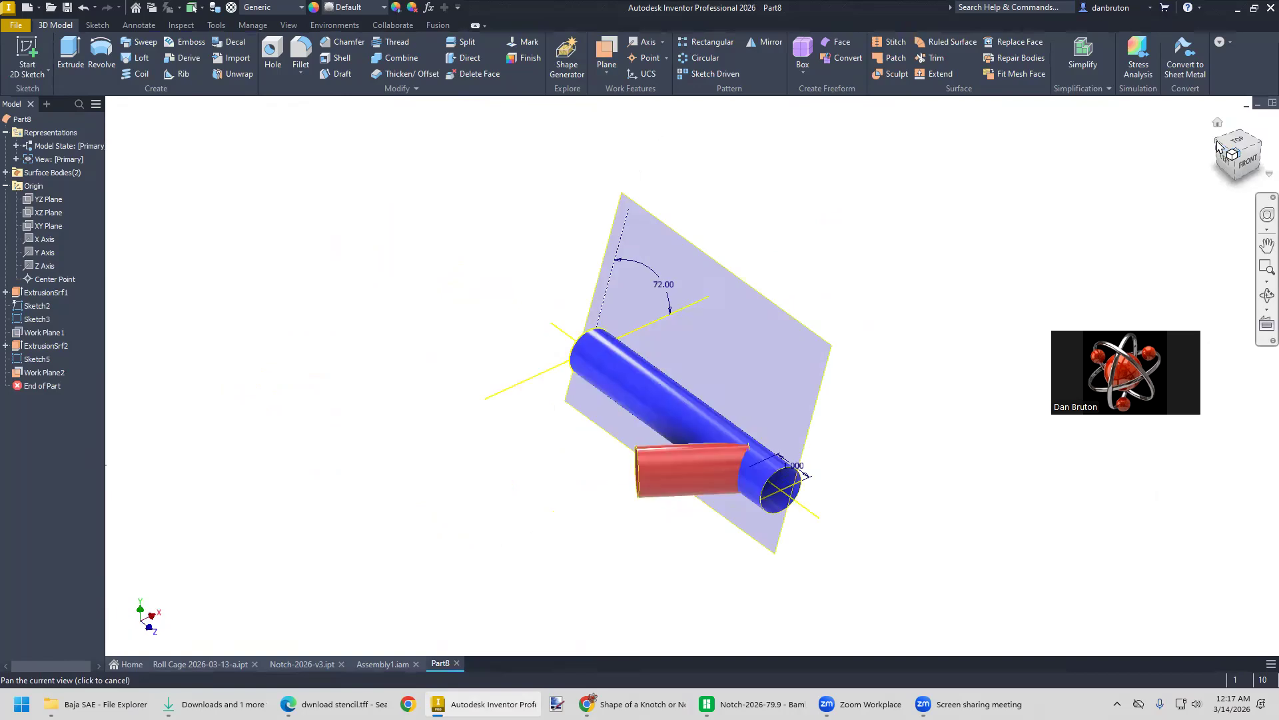
right_click(1228, 142)
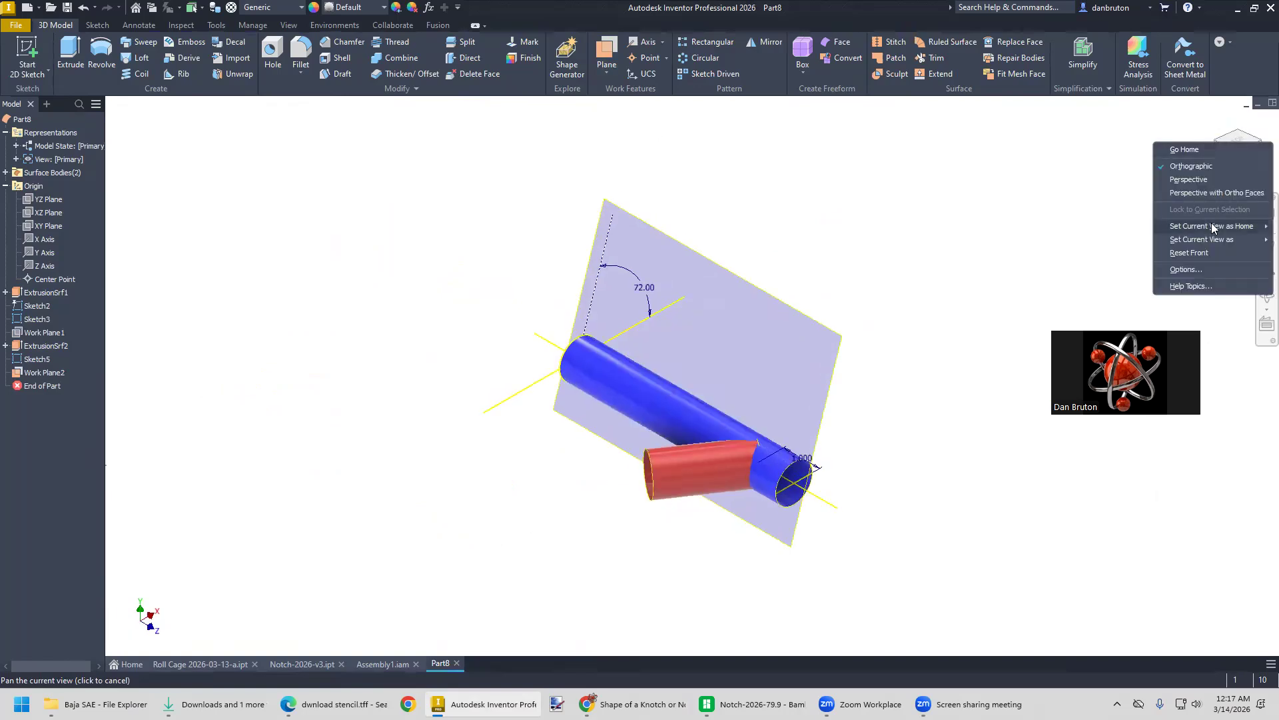
mouse_move(1209, 228)
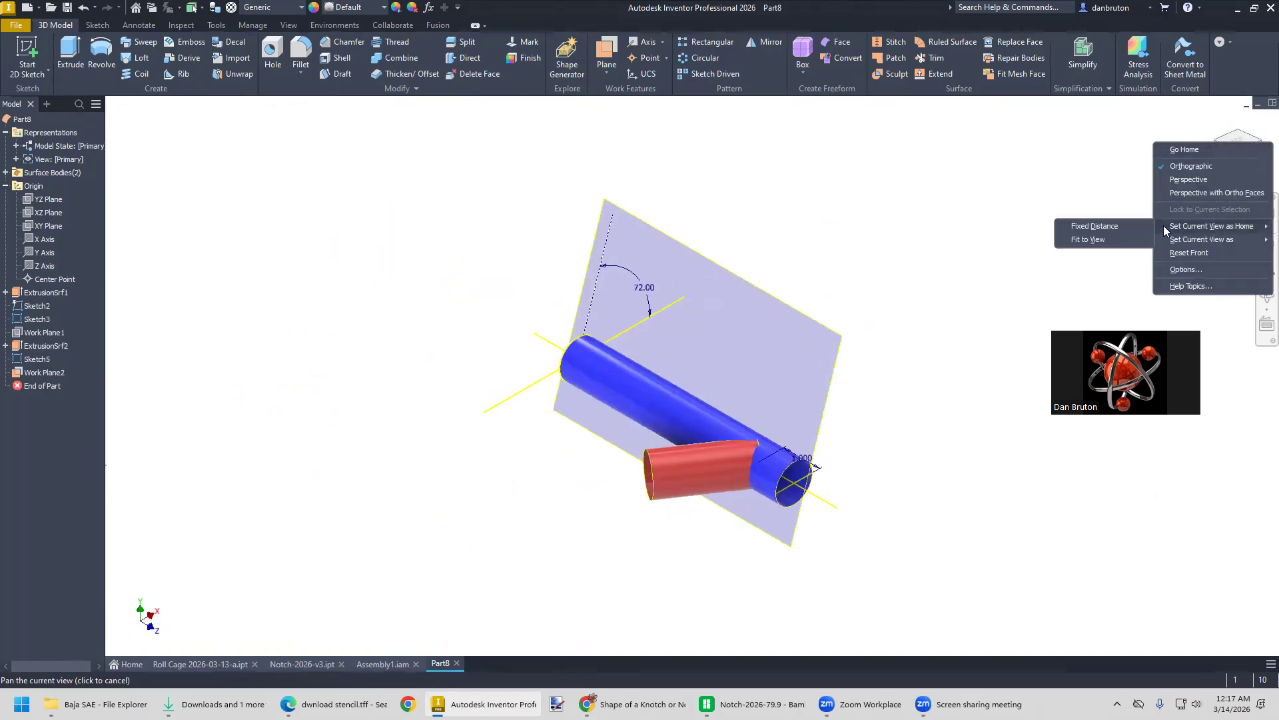
left_click(1093, 242)
scroll(1005, 368, "down", 2)
middle_click_drag(967, 367, 711, 371)
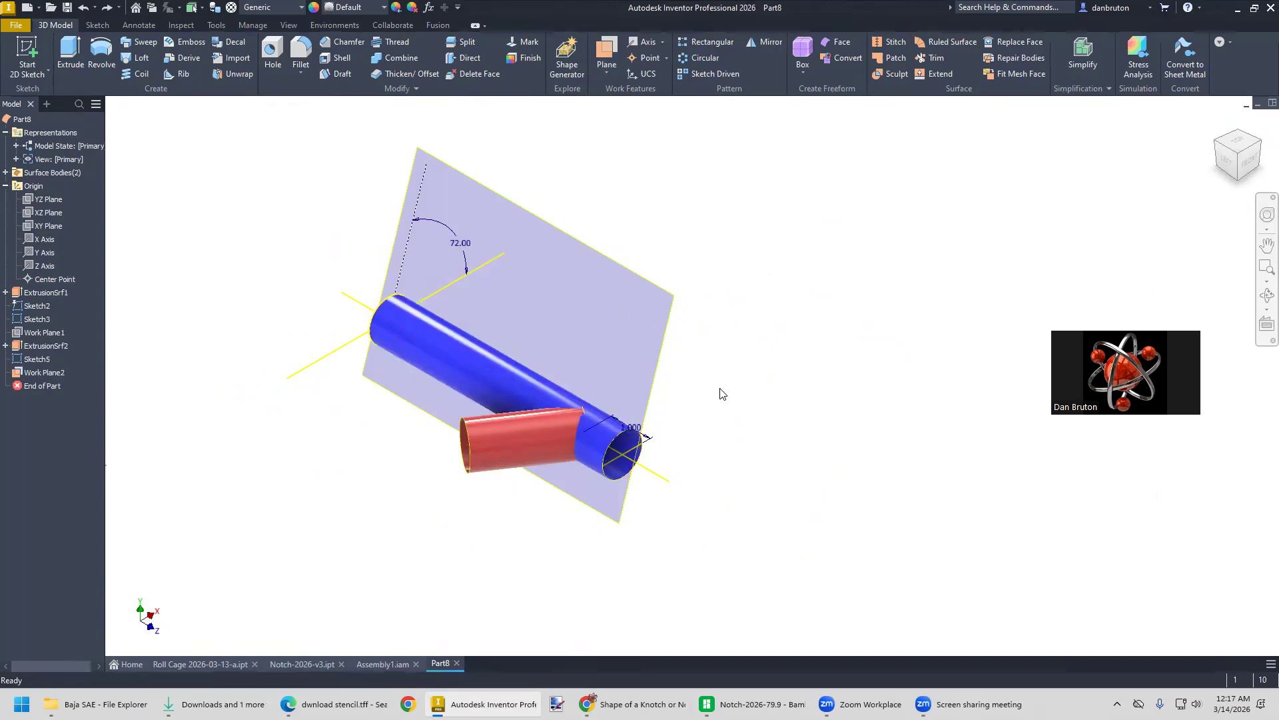
Switch to Assembly1.iam and apply the Smooth - Red appearance to the gray lower tube meeting the blue tube
left_click(399, 665)
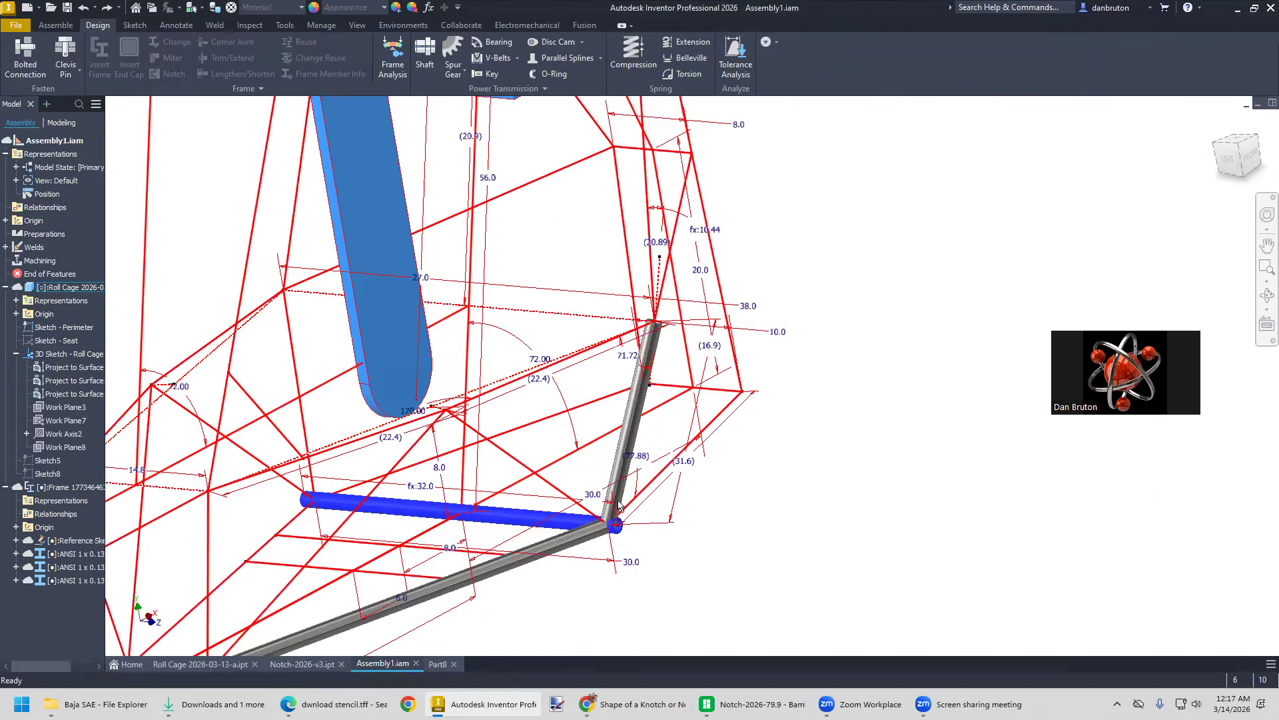
scroll(580, 547, "up", 5)
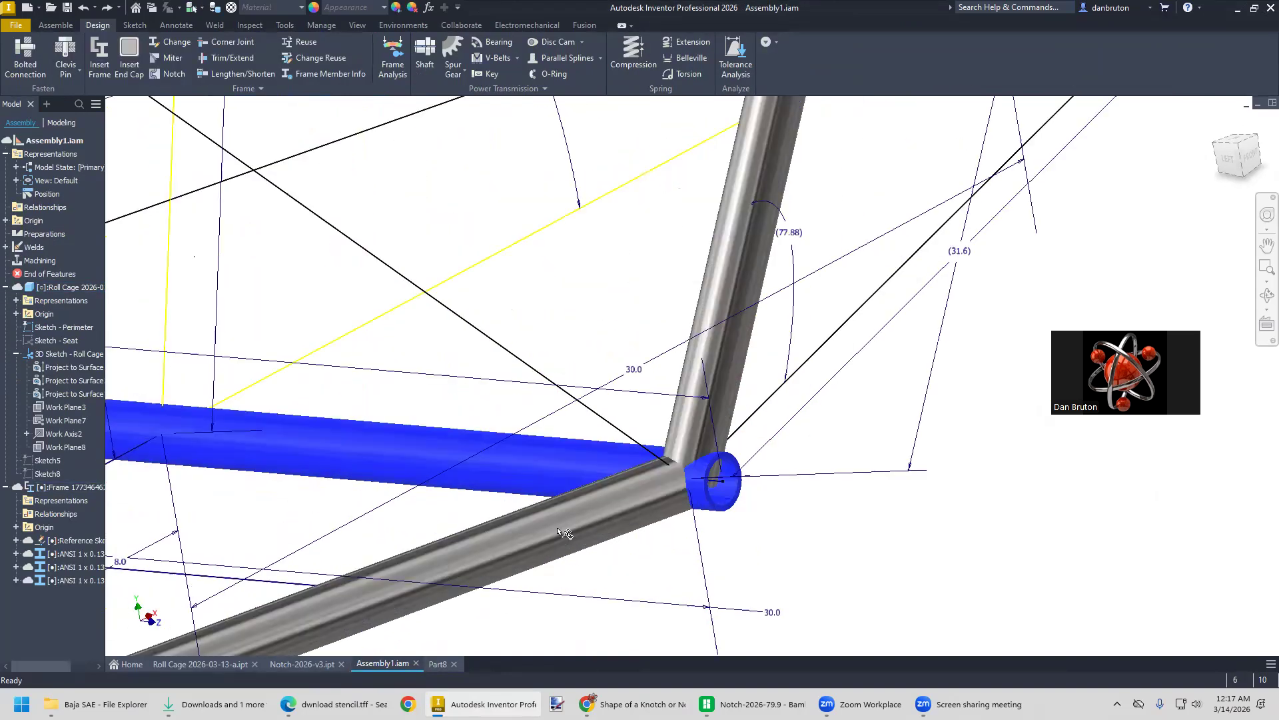
left_click(78, 567)
left_click(386, 9)
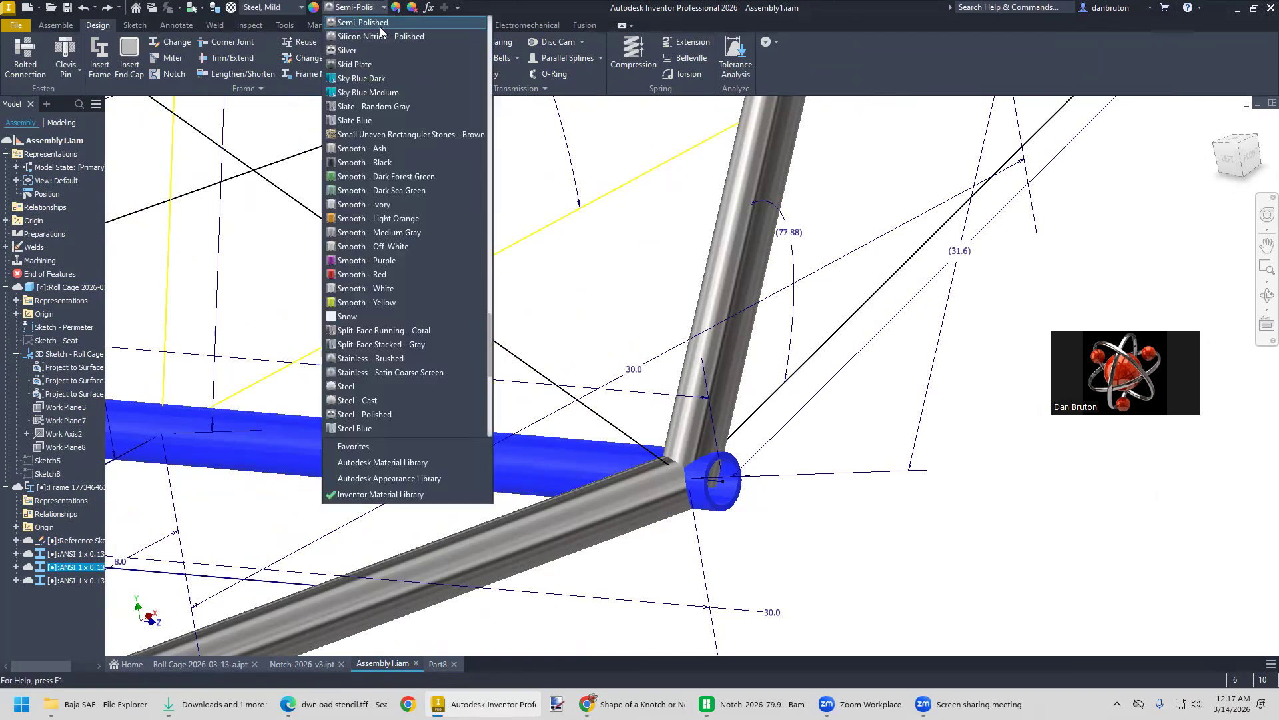
left_click(365, 276)
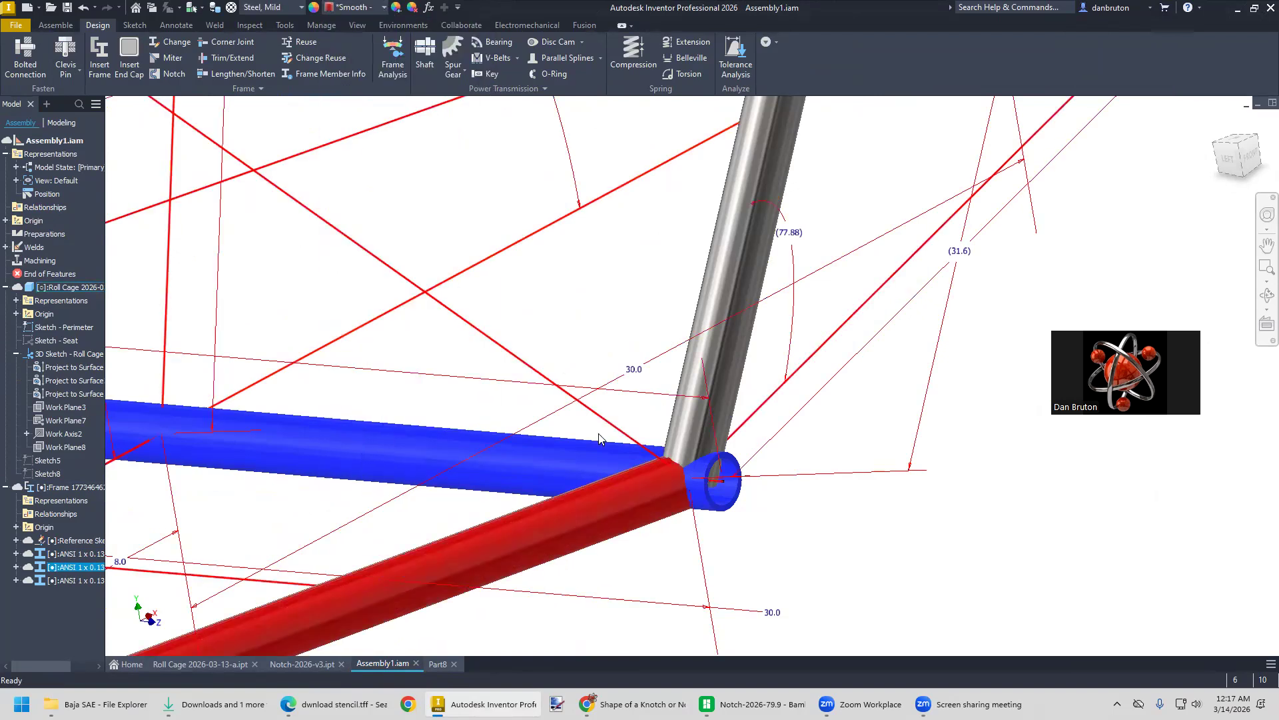
Apply the Smooth - Dark Forest Green appearance to the remaining gray upright tube at the joint
left_click(81, 581)
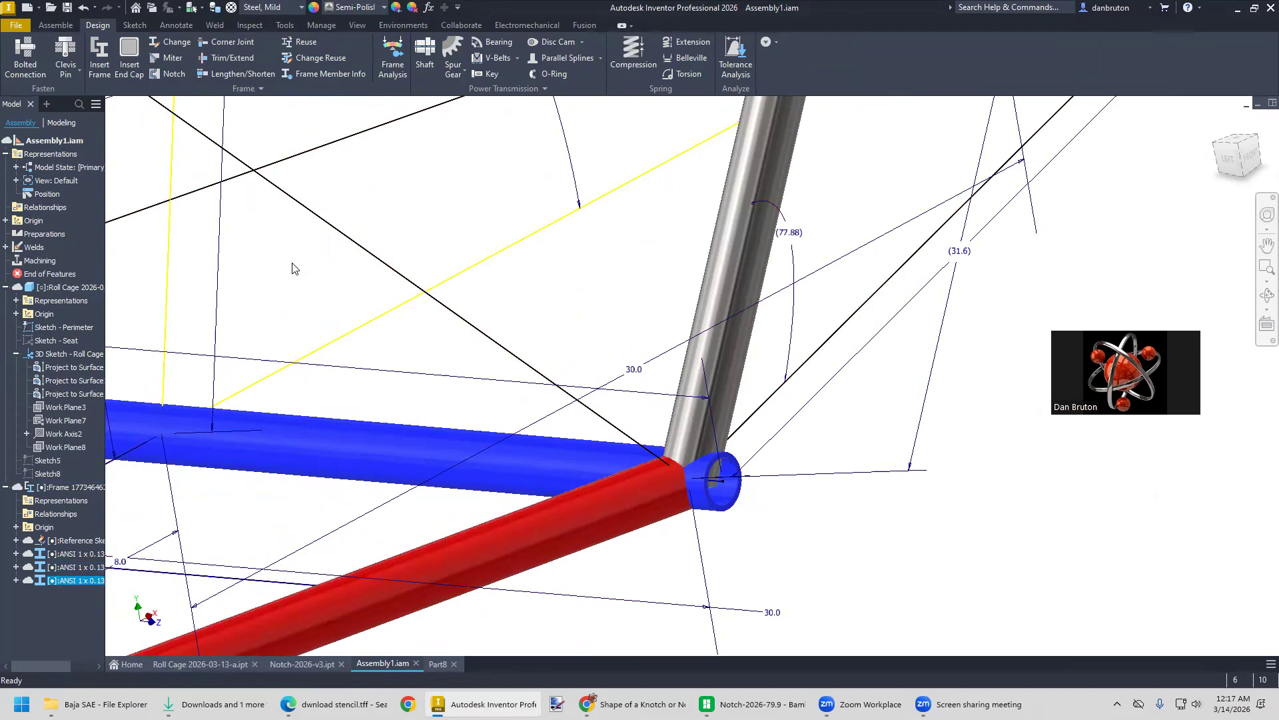
left_click(384, 9)
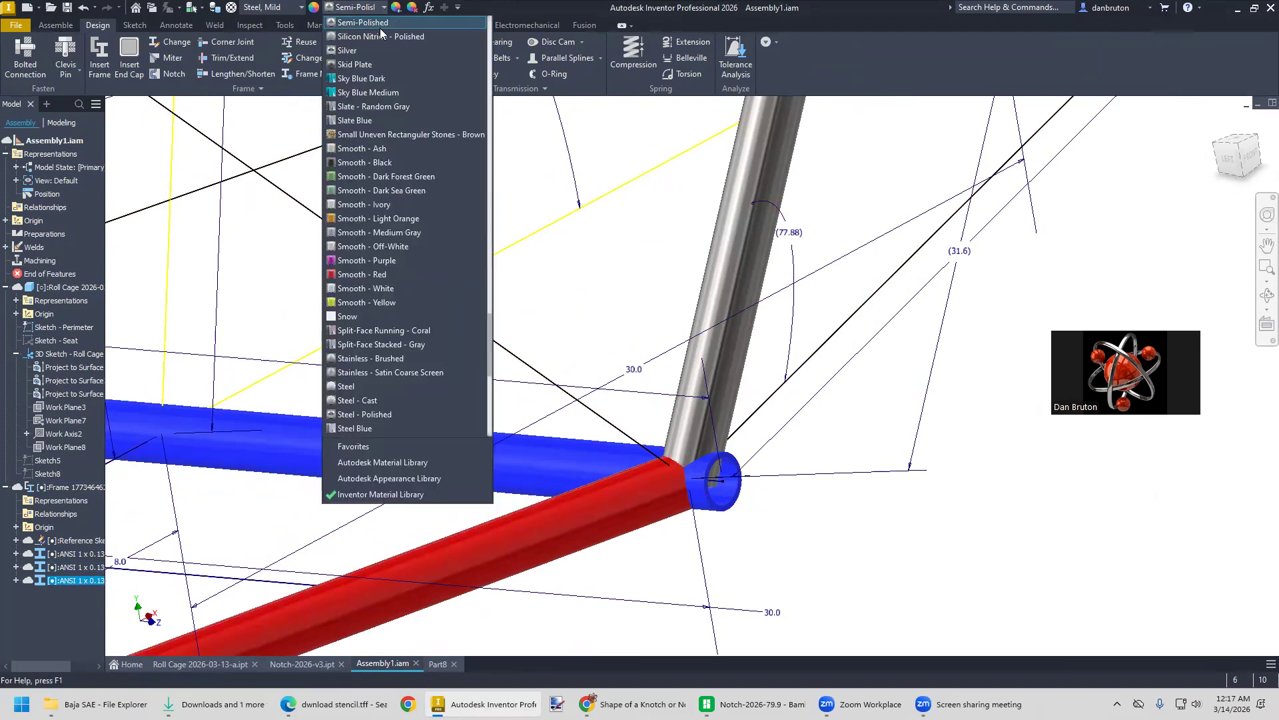
left_click(403, 178)
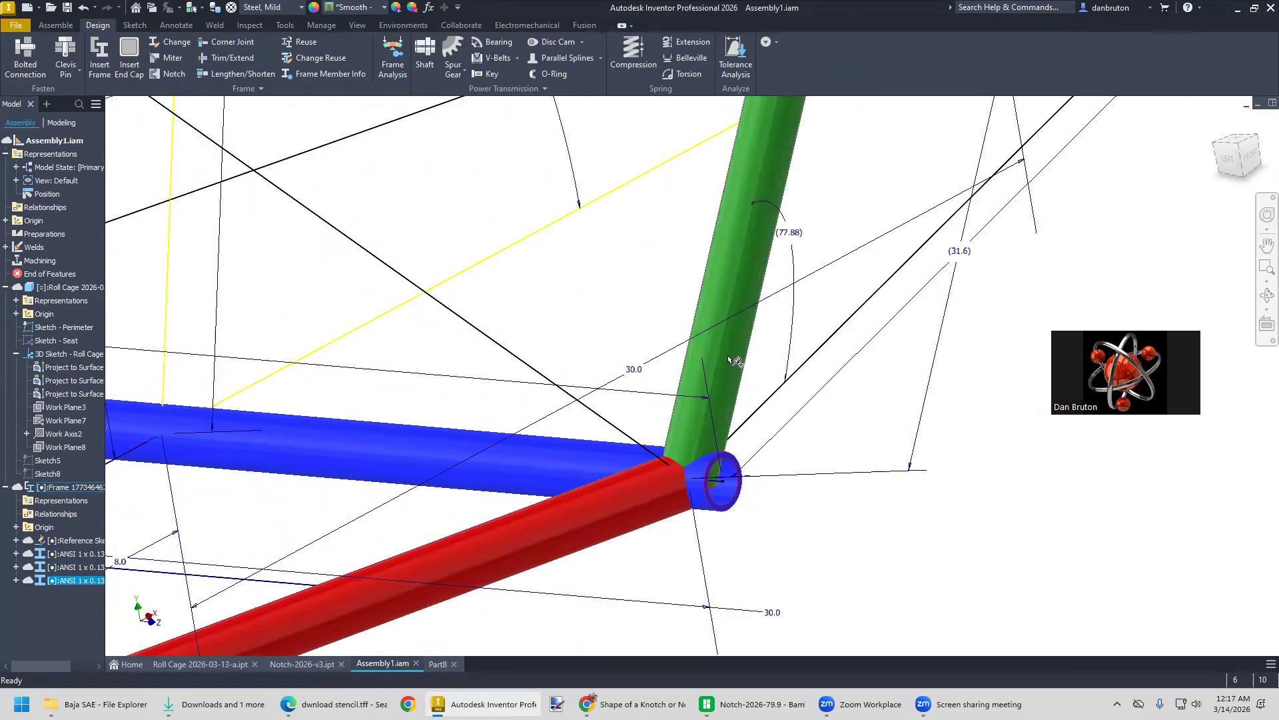
Examine how the red and green tubes meet the blue tube at the roll cage joint
scroll(770, 406, "down", 5)
mouse_move(880, 452)
middle_mouse_down("shift")
mouse_move(802, 457)
mouse_move(931, 448)
mouse_move(911, 446)
middle_mouse_up("shift")
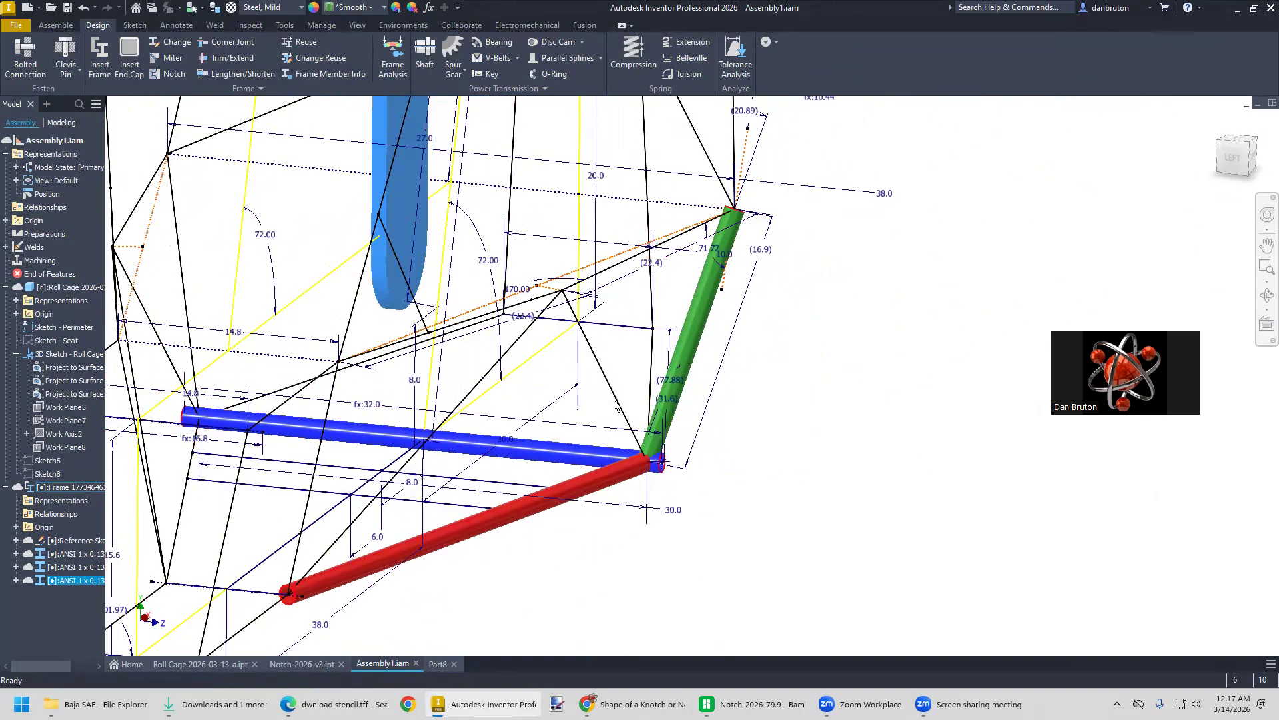
scroll(666, 433, "up", 2)
scroll(640, 454, "down", 5)
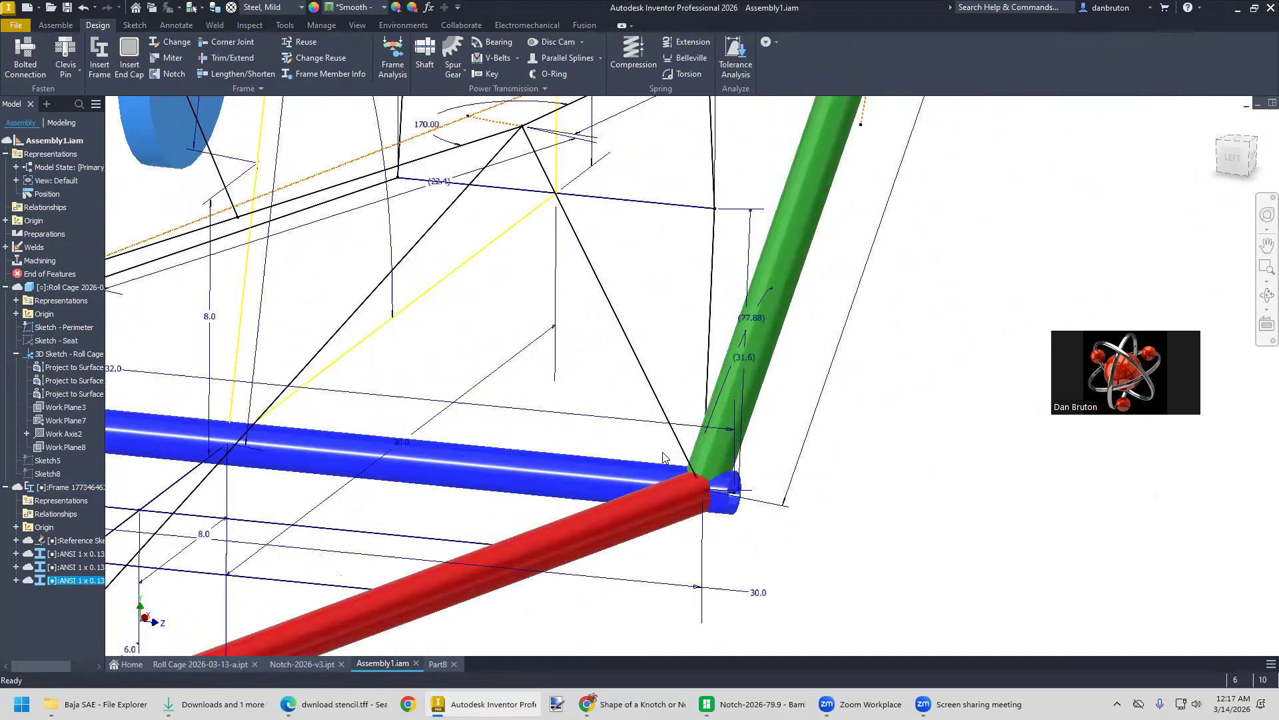
scroll(633, 460, "up", 3)
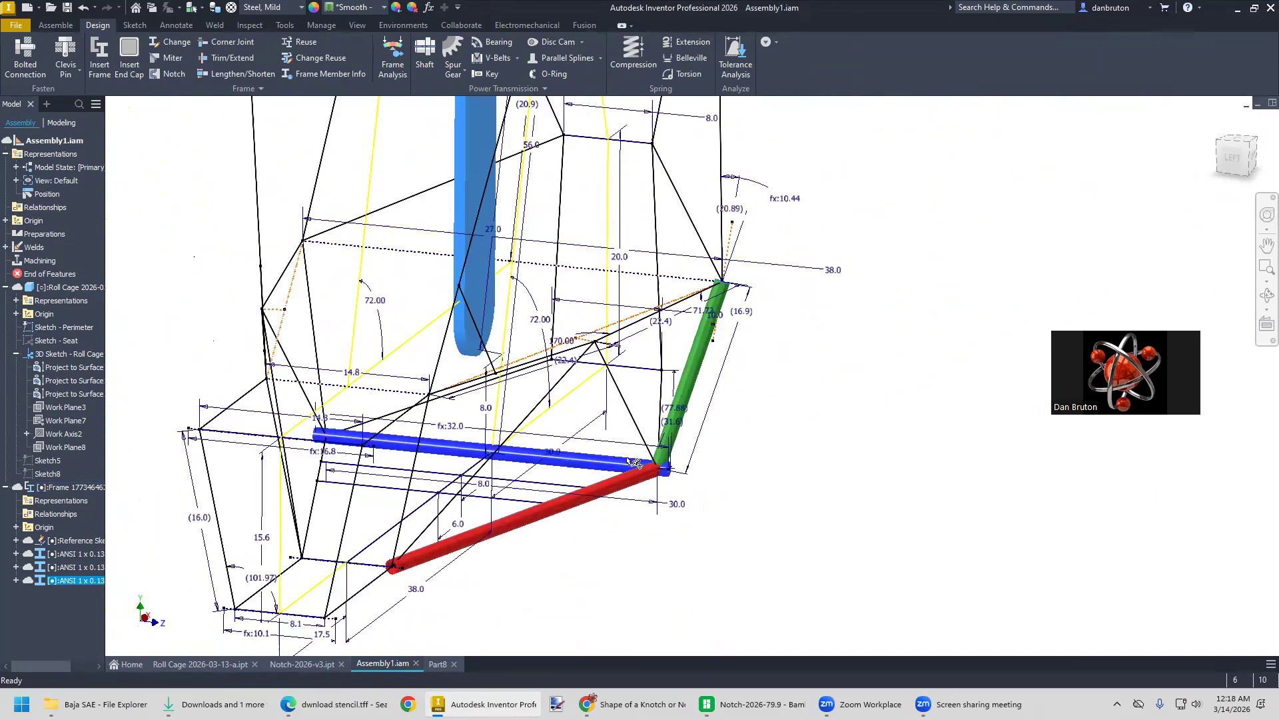
scroll(612, 533, "up", 3)
scroll(611, 533, "down", 4)
scroll(612, 533, "down", 2)
middle_click_drag(603, 528, 594, 538, "shift")
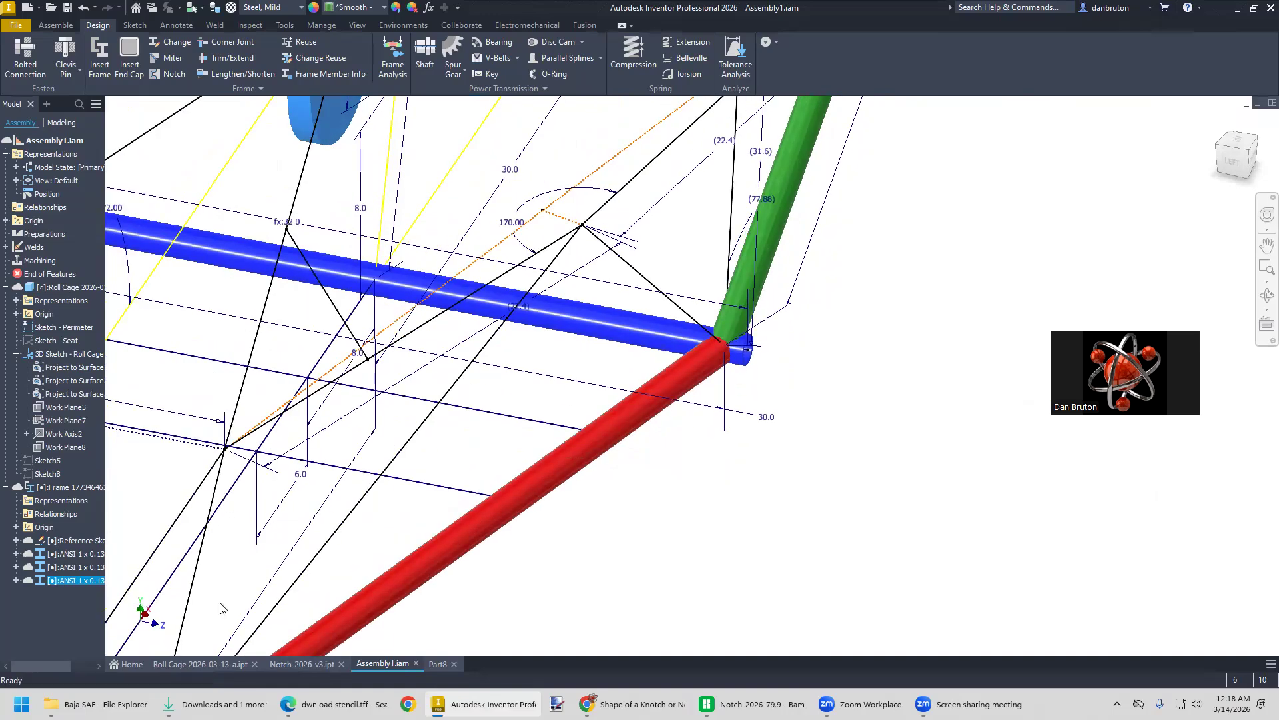
Switch to Roll Cage 2026-03-13-a.ipt and open 3D Sketch - Roll Cage for editing
left_click(197, 662)
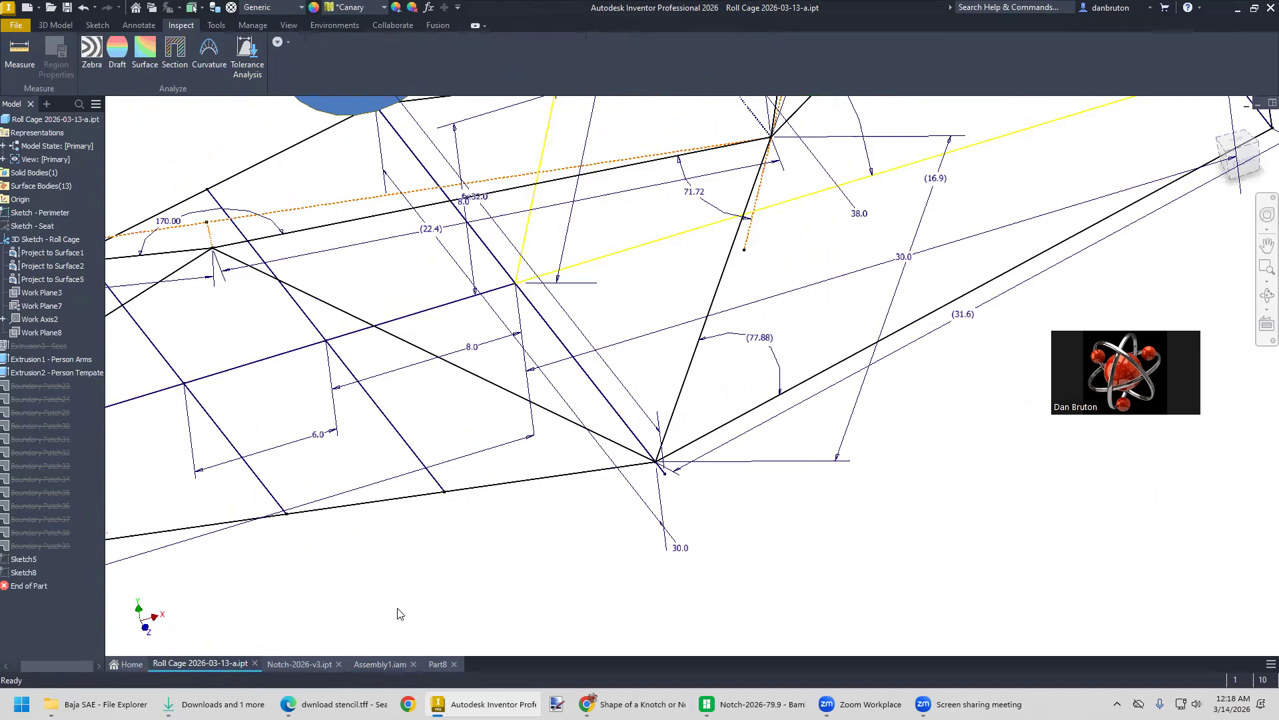
left_click(59, 26)
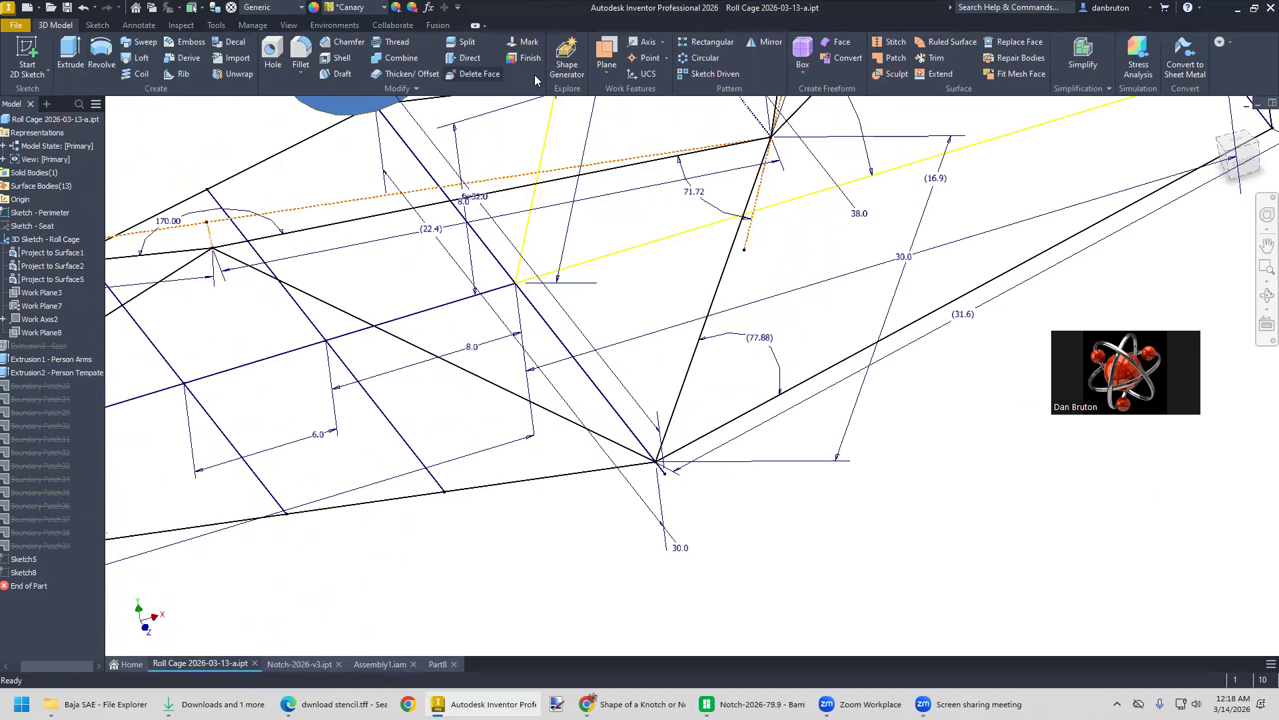
right_click(51, 241)
left_click(96, 282)
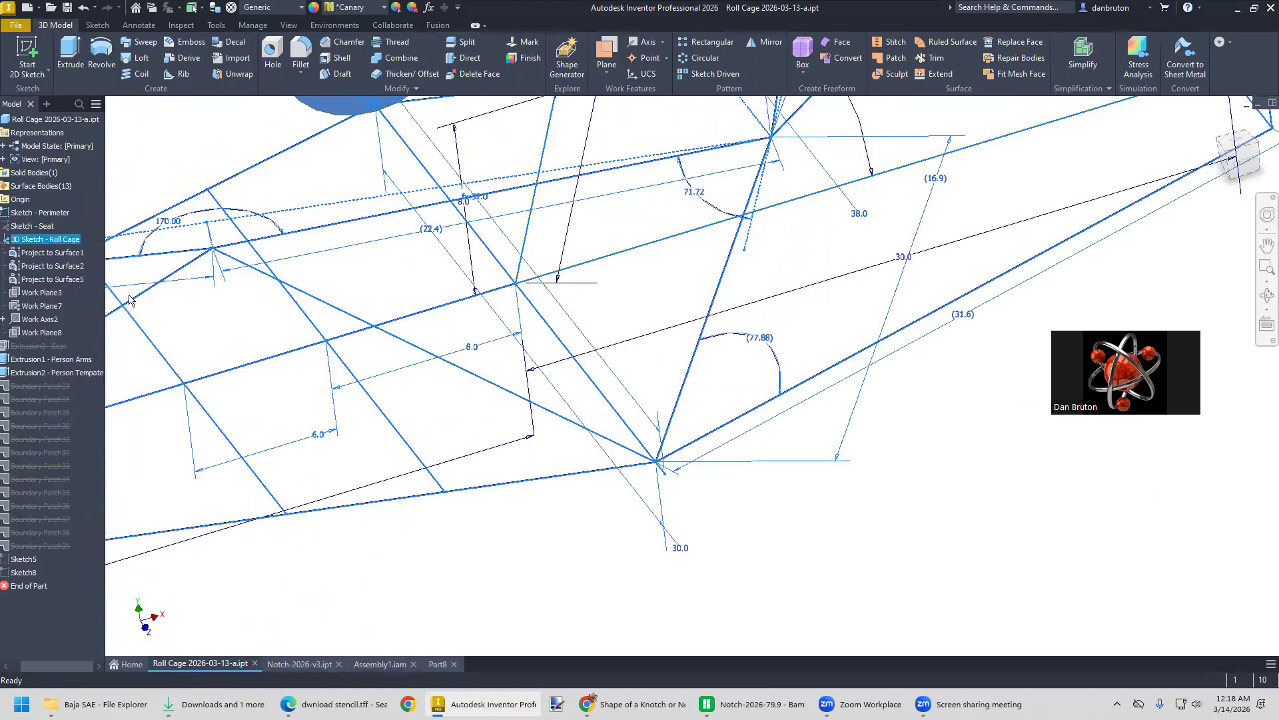
Add a driven angular dimension between the sketch lines of the blue and red tubes at their shared corner
left_click(416, 56)
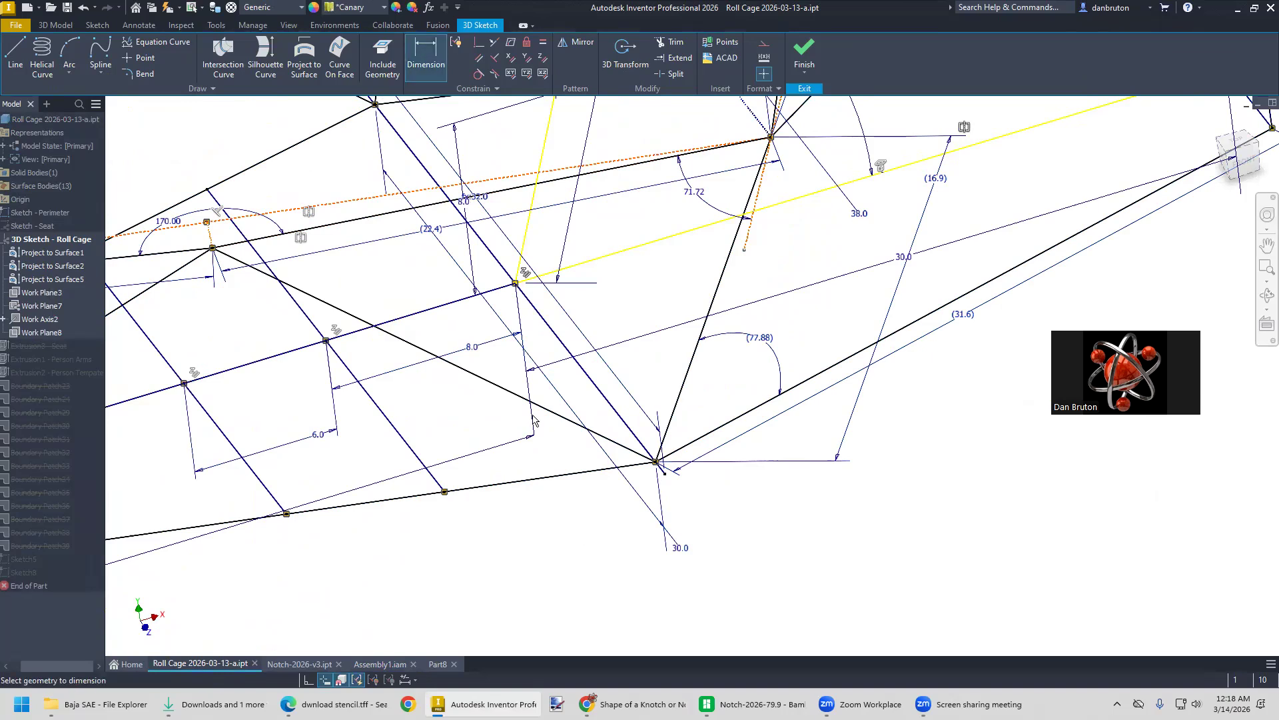
left_click(627, 425)
left_click(580, 477)
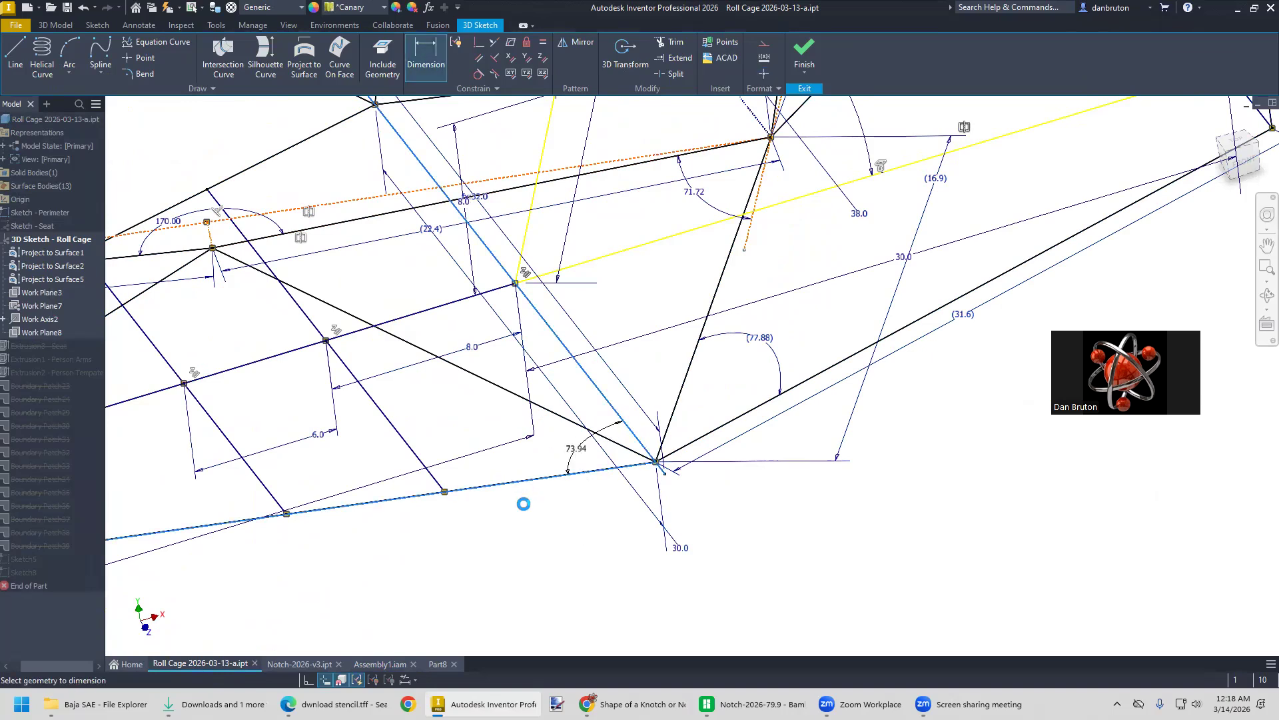
left_click(291, 124)
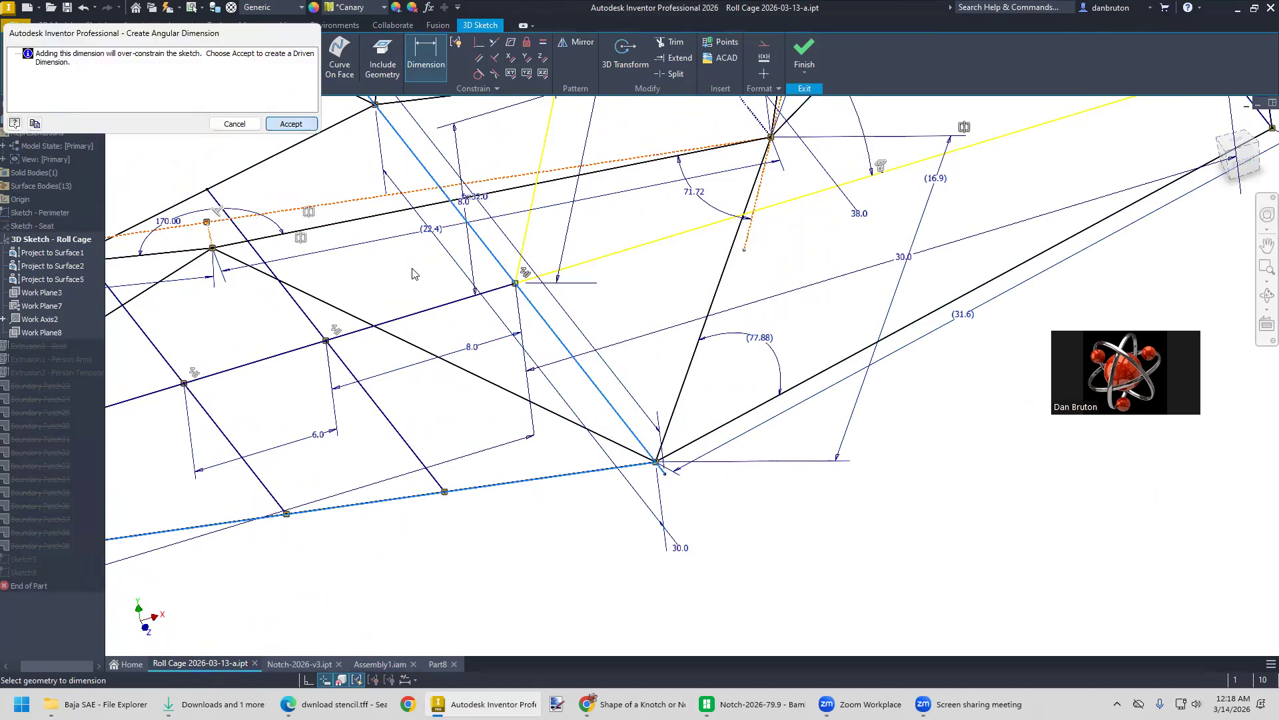
mouse_move(246, 177)
left_mouse_down()
mouse_move(280, 177)
mouse_move(223, 179)
left_mouse_up()
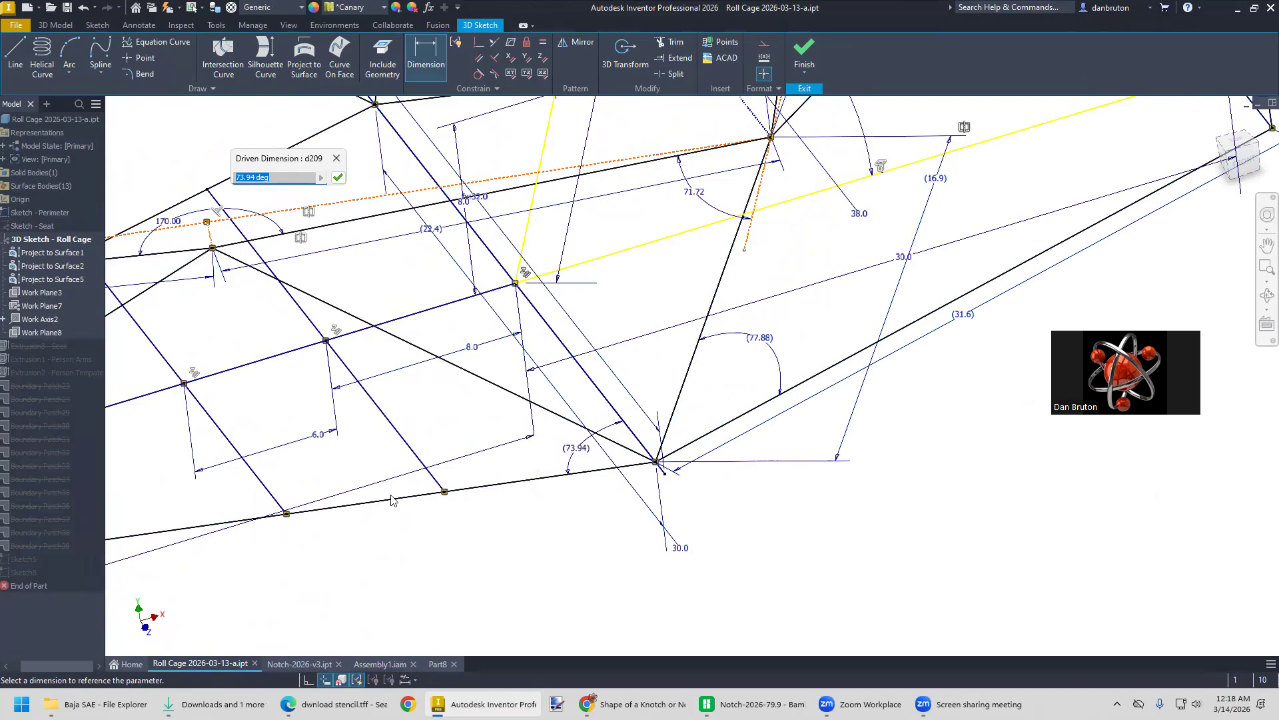
Switch to the Part8 tube model and save it as 3-Tubes-Notch in the 00 - Roll Cage 2026 folder
left_click(437, 664)
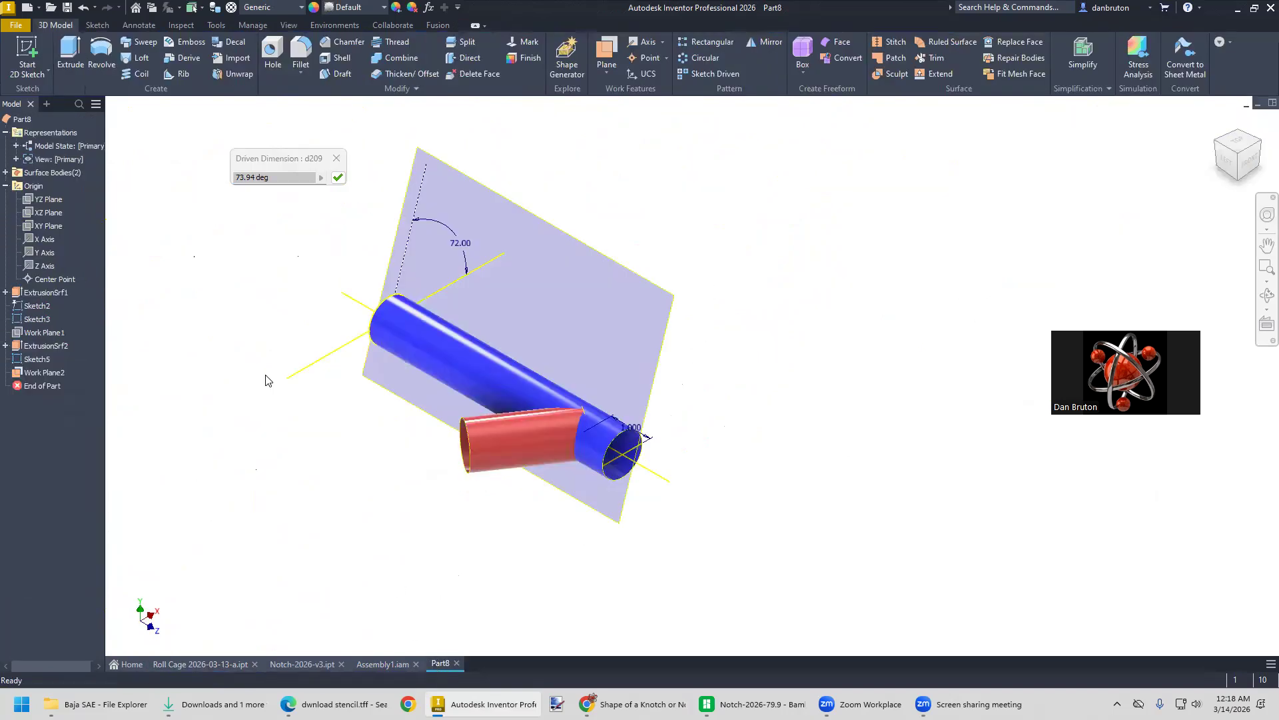
left_click(336, 162)
left_click(16, 25)
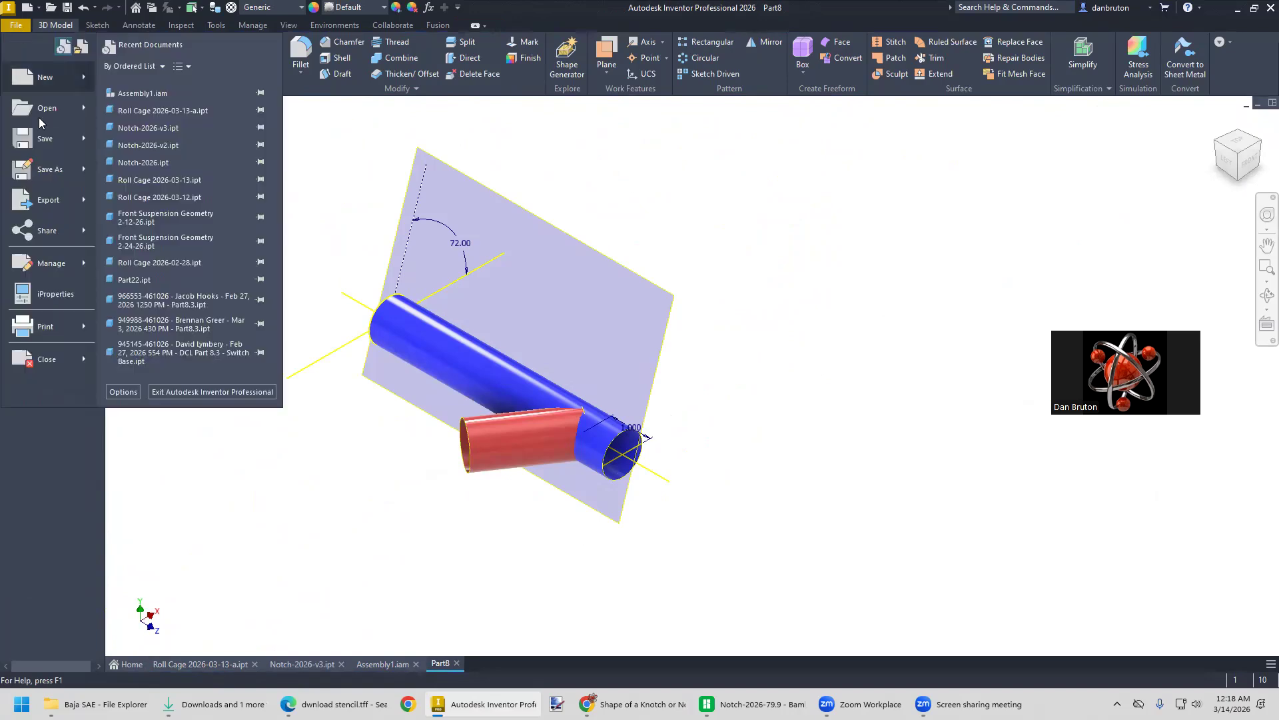
left_click(41, 137)
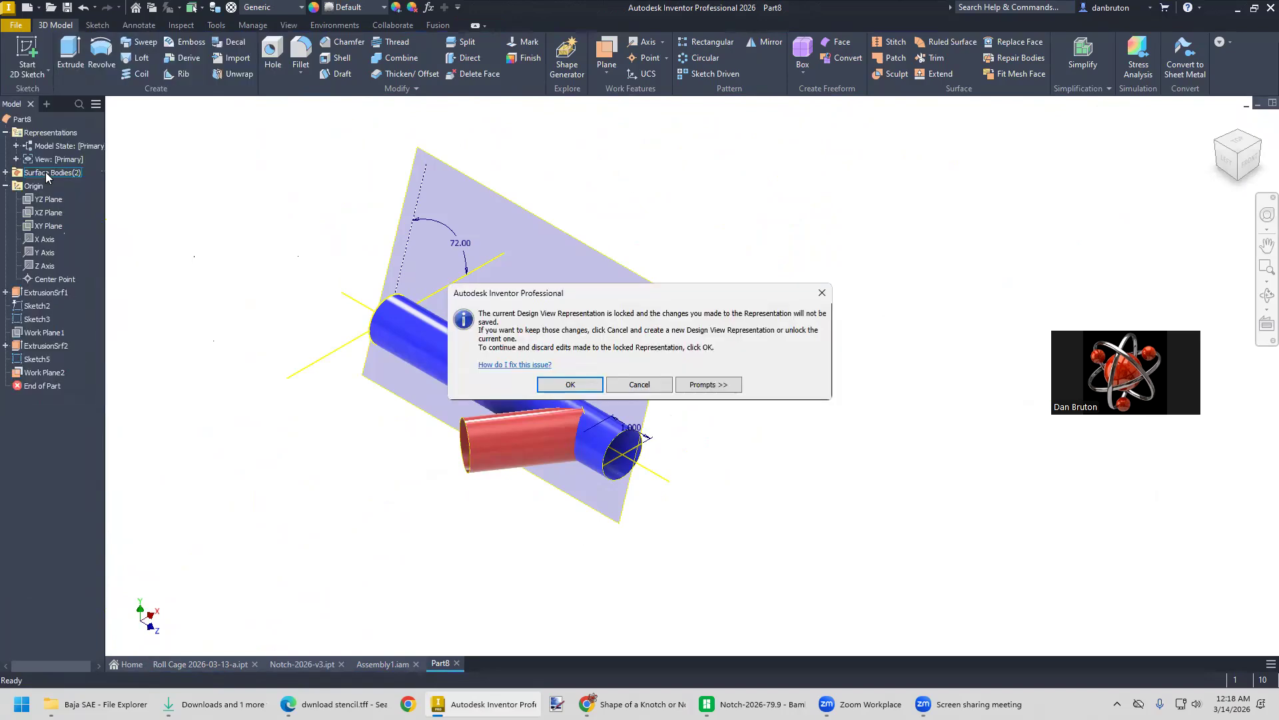
left_click(571, 385)
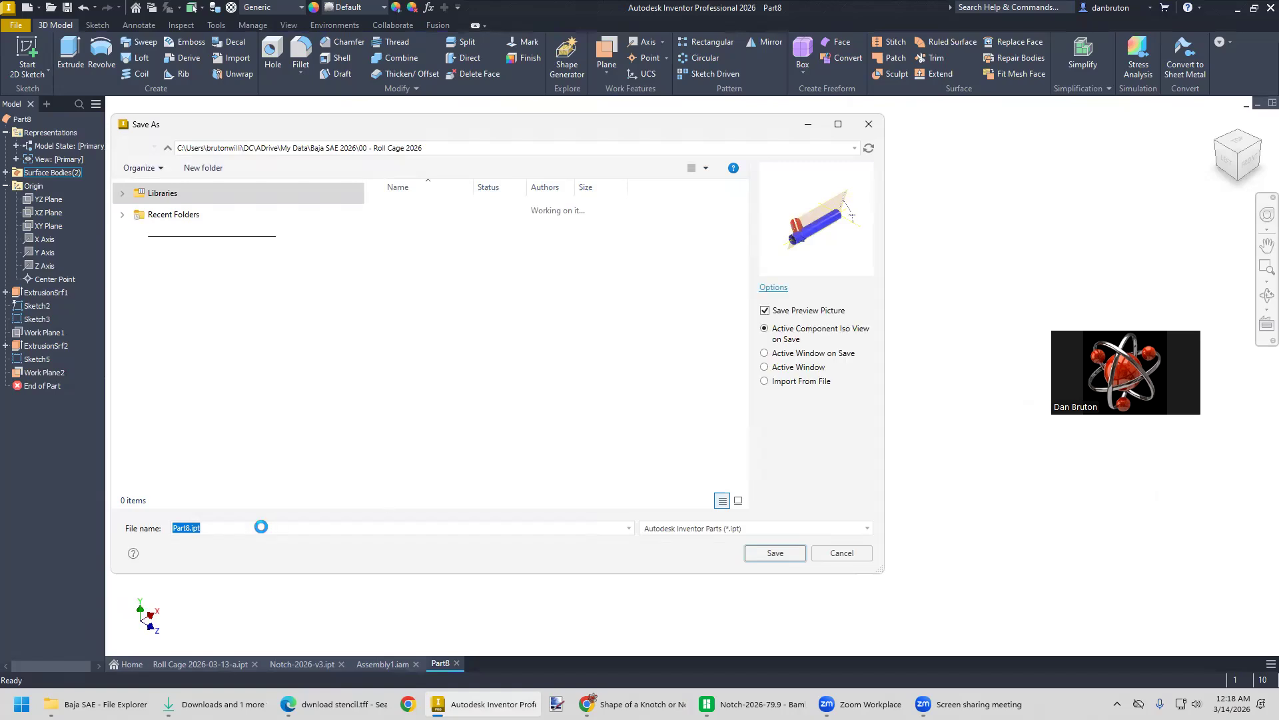
type("3-Tubes")
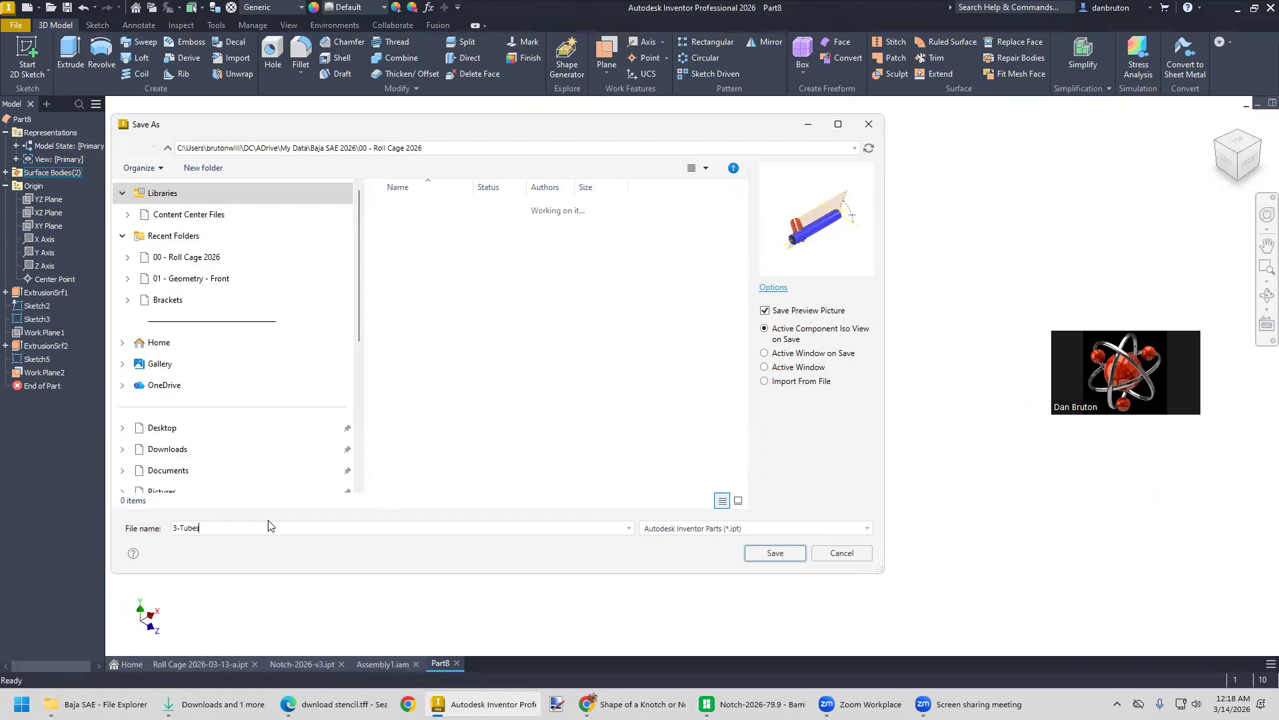
type("-Notc")
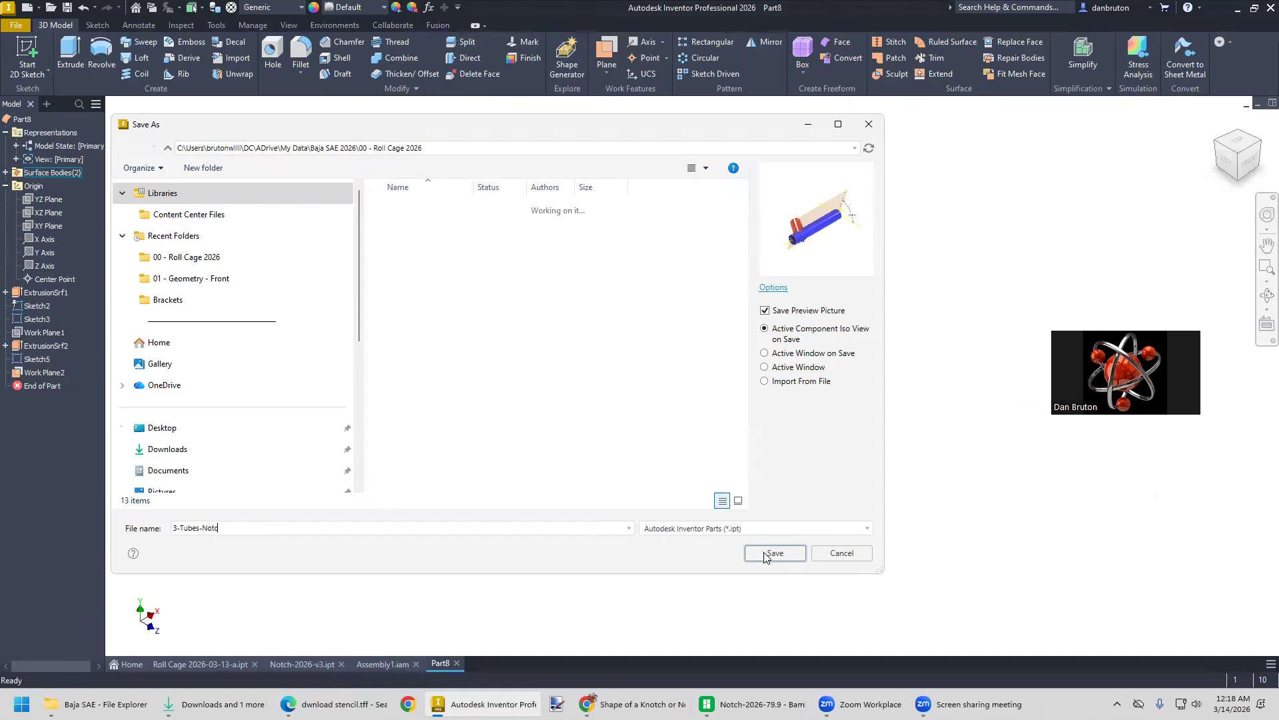
type("h")
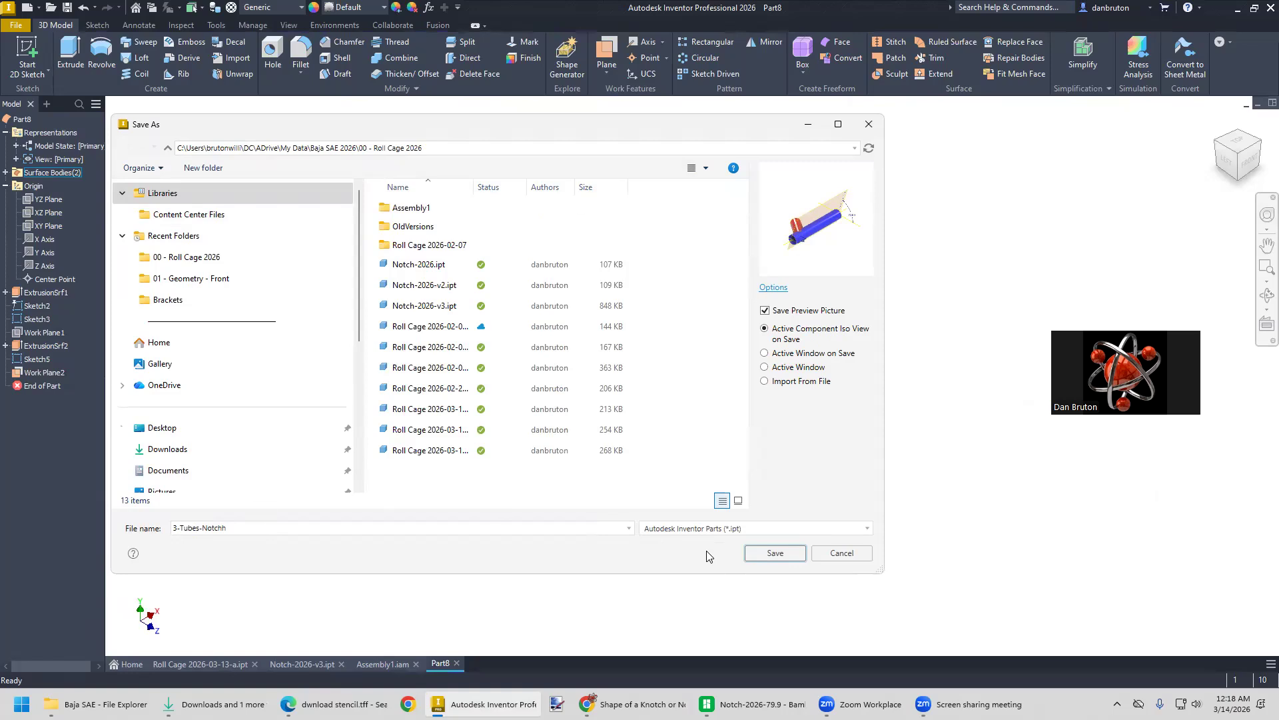
left_click(775, 552)
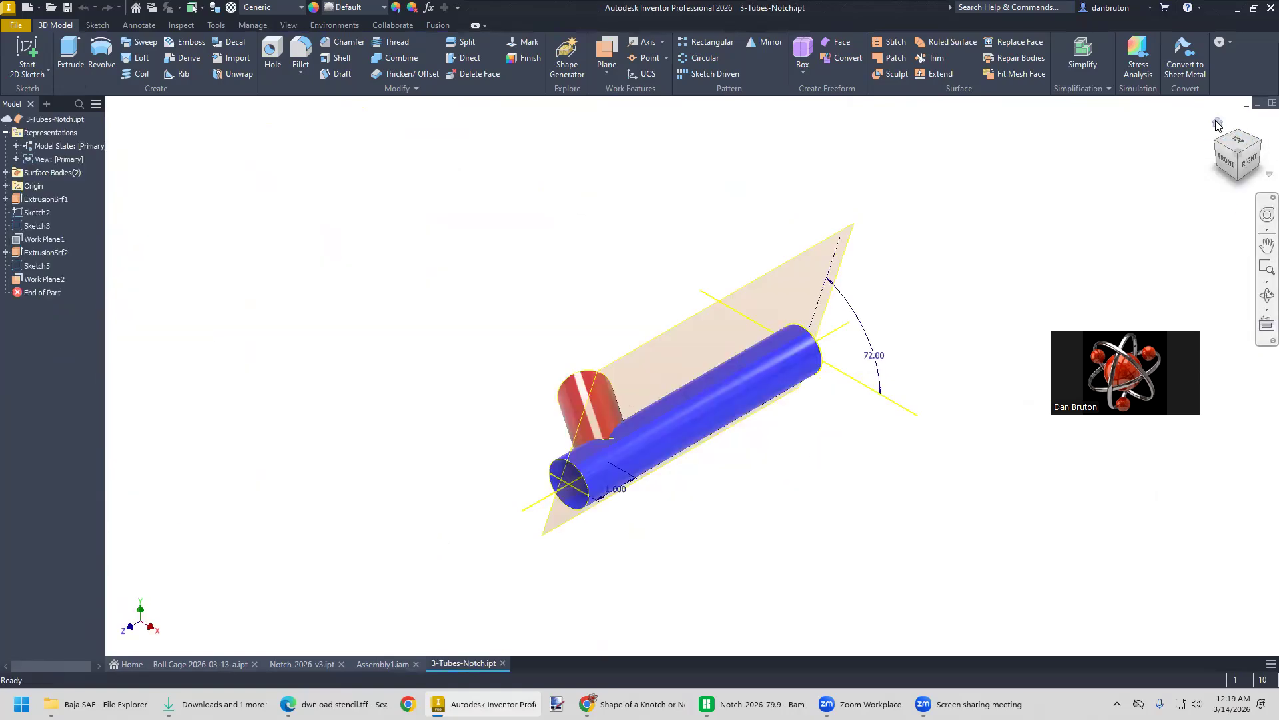
Orient the tube model to the isometric view between front and left, and set that view as home
left_click(1226, 156)
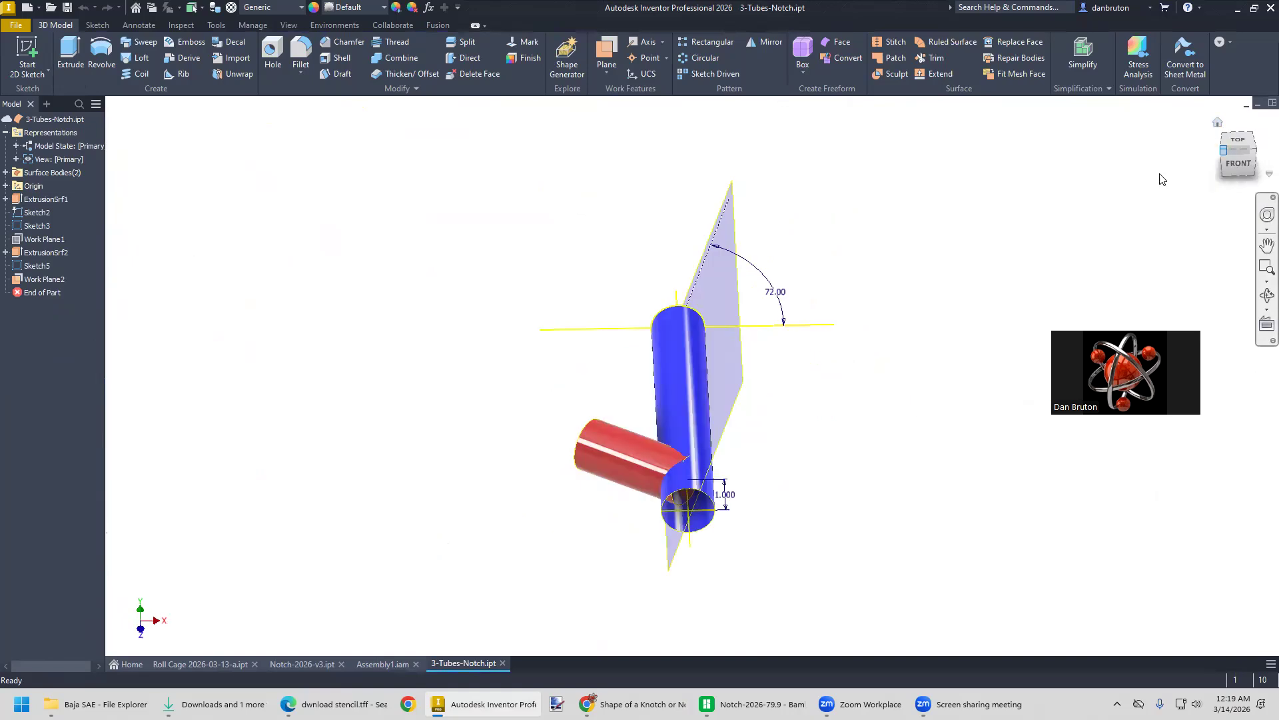
scroll(876, 522, "down", 3)
scroll(876, 522, "up", 4)
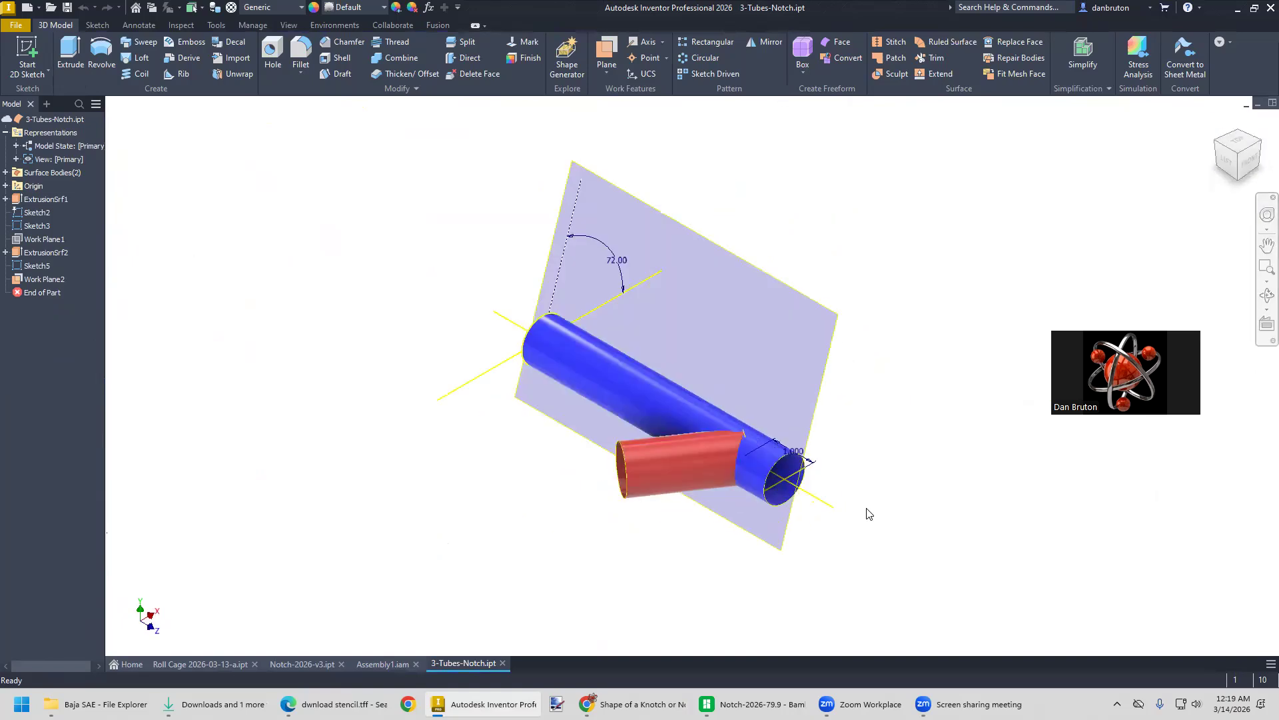
right_click(1234, 155)
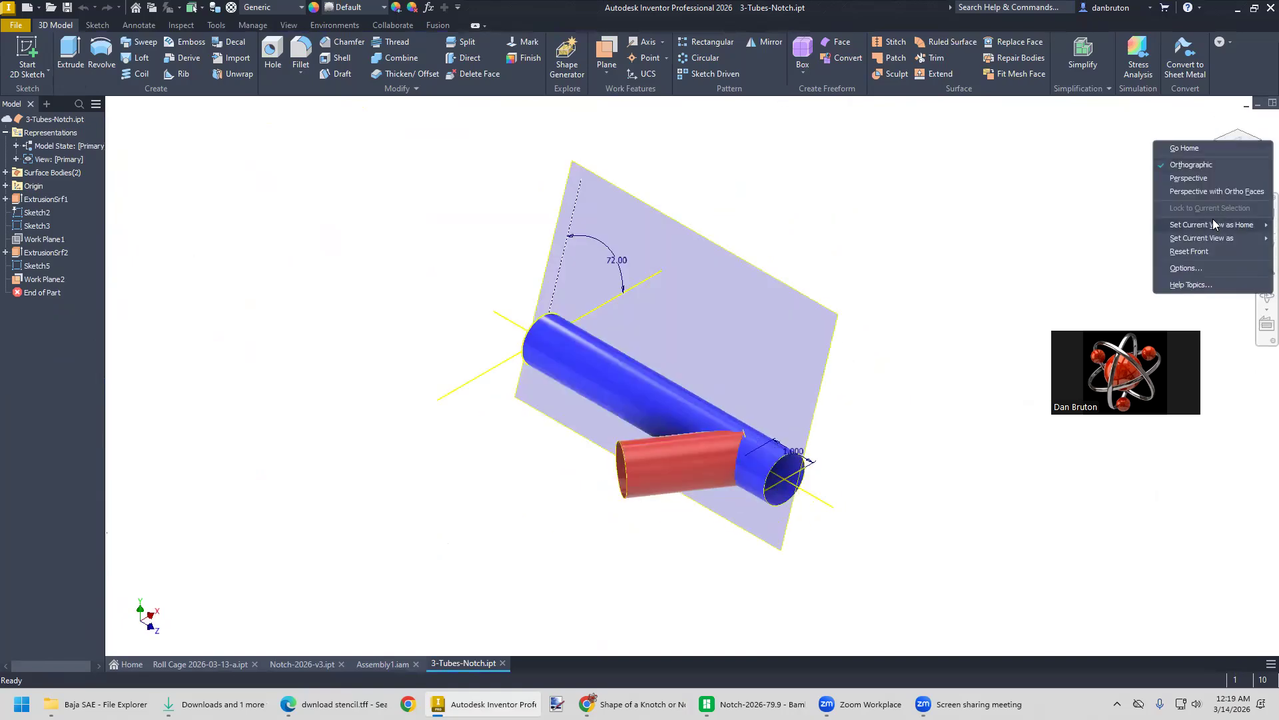
mouse_move(1213, 224)
left_click(1101, 245)
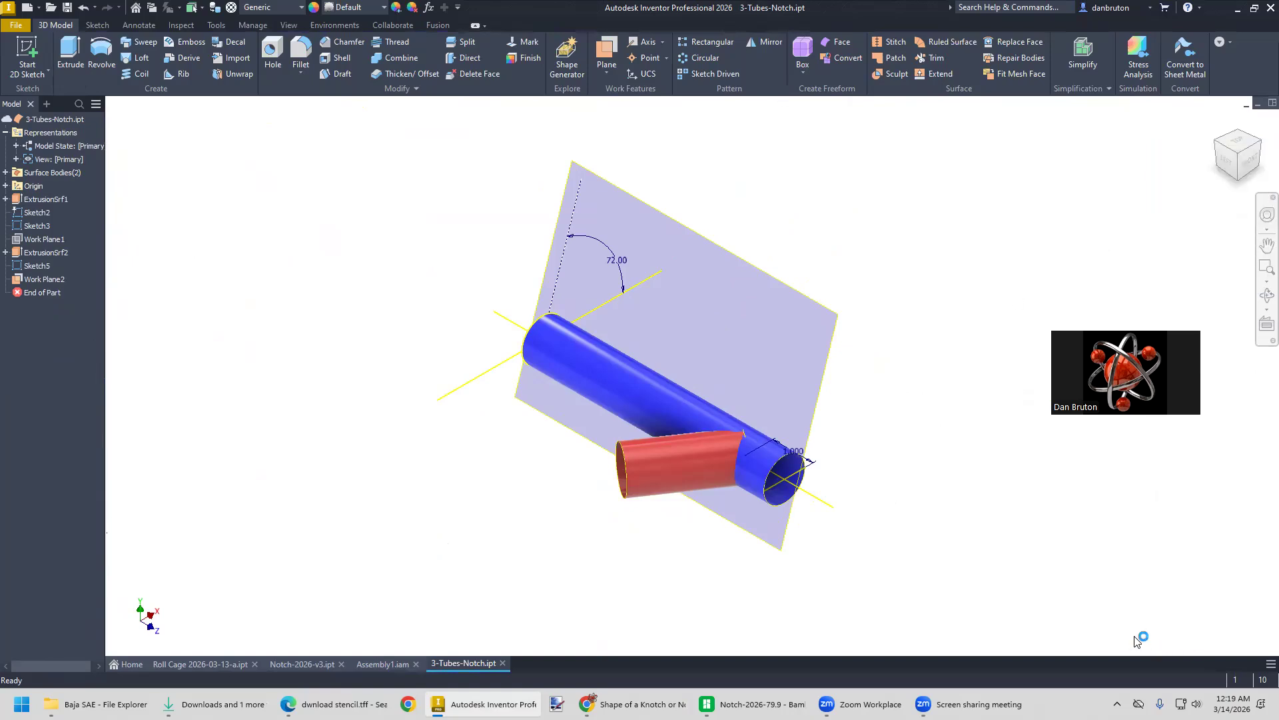
Start a sketch on Work Plane2 and draw a line upward across the plane from the red tube's circle center
right_click(821, 364)
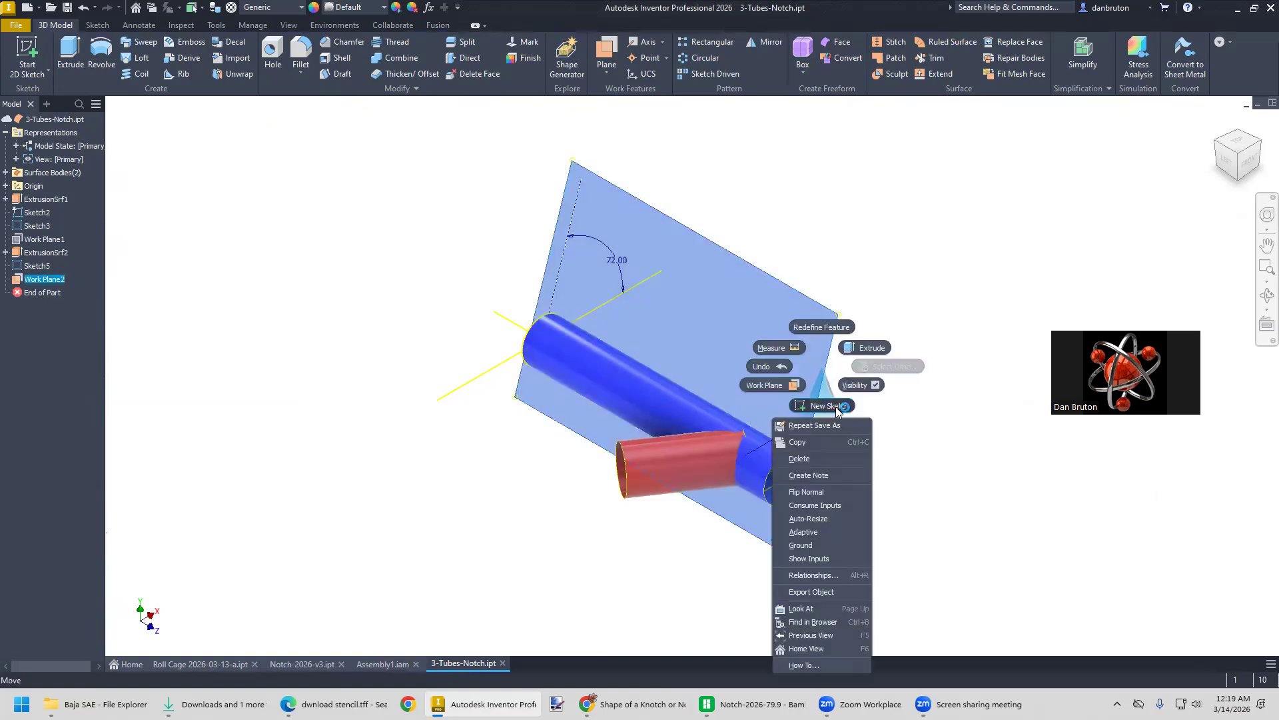
left_click(836, 407)
middle_click_drag(1000, 469, 639, 491)
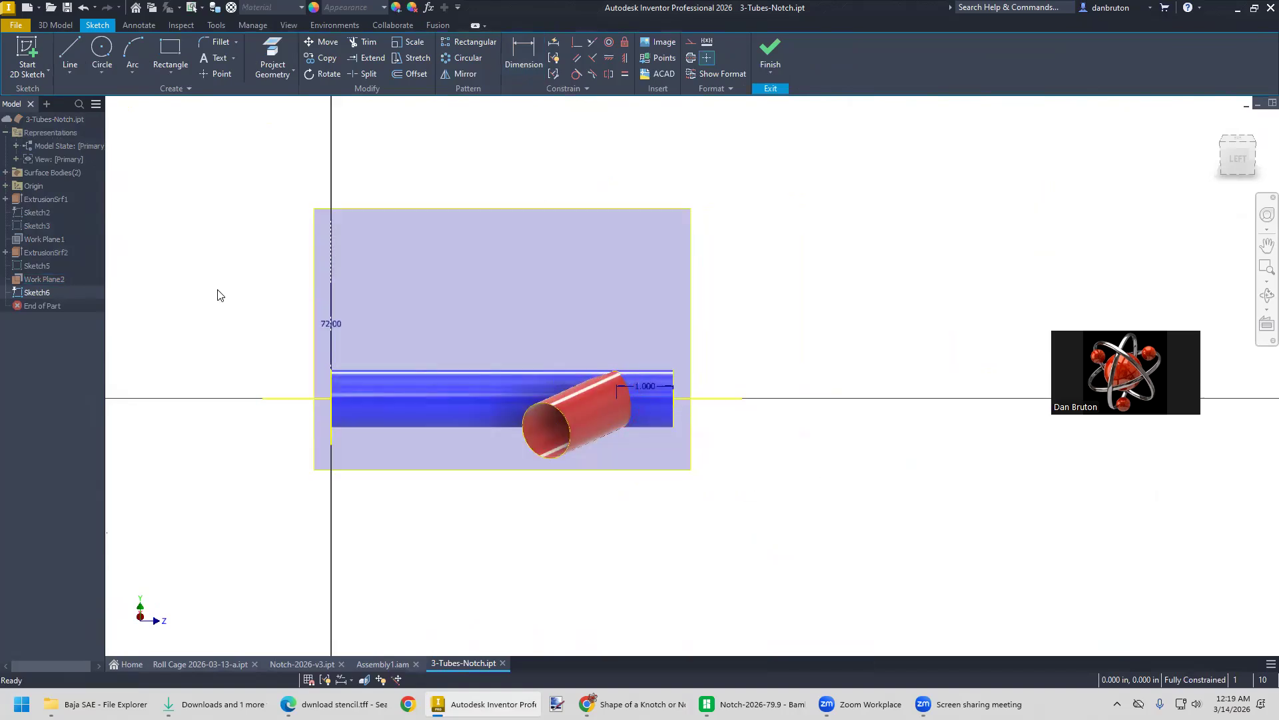
left_click(70, 53)
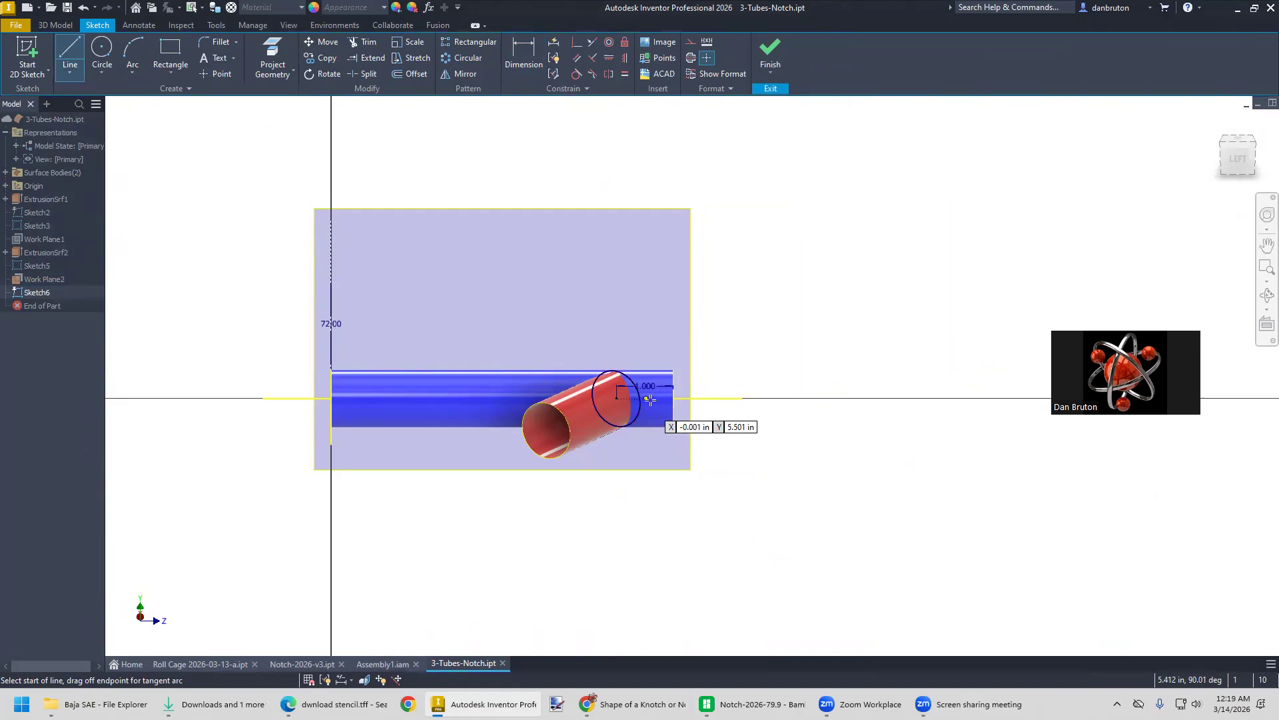
middle_click_drag(711, 431, 686, 466, "shift")
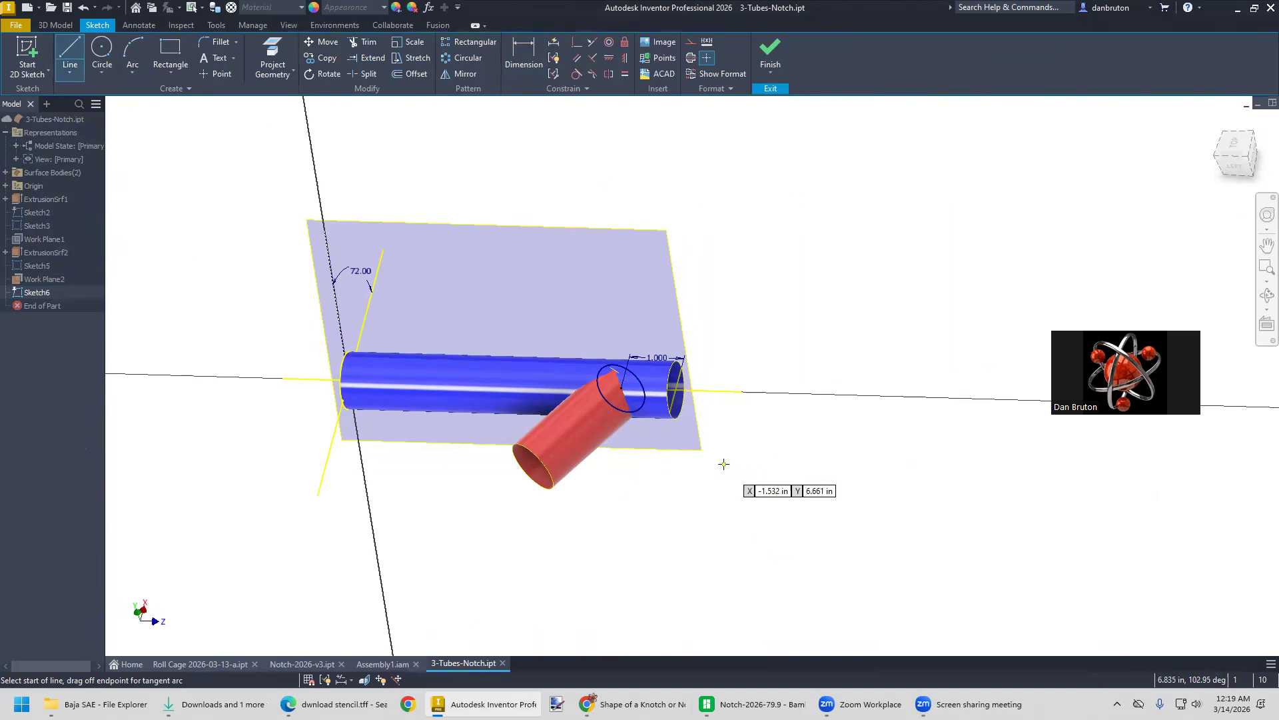
middle_click_drag(725, 465, 625, 403)
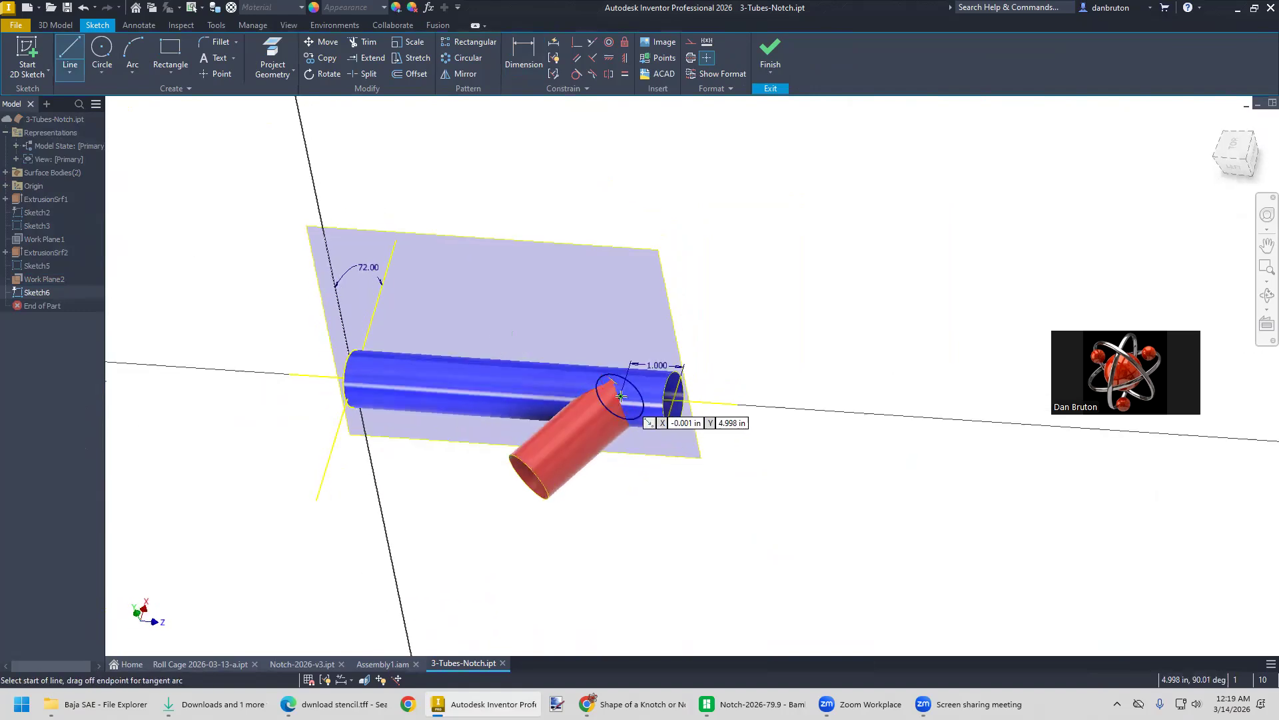
left_click(621, 396)
key("Escape")
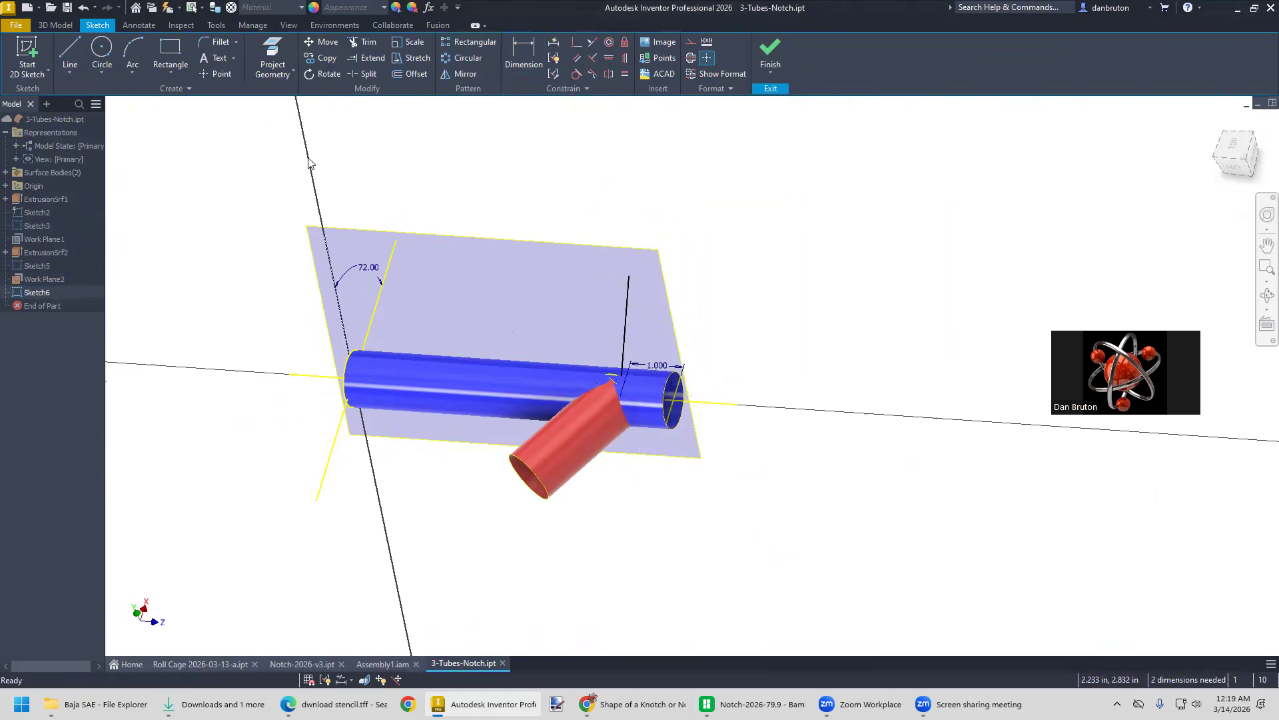
left_click(284, 25)
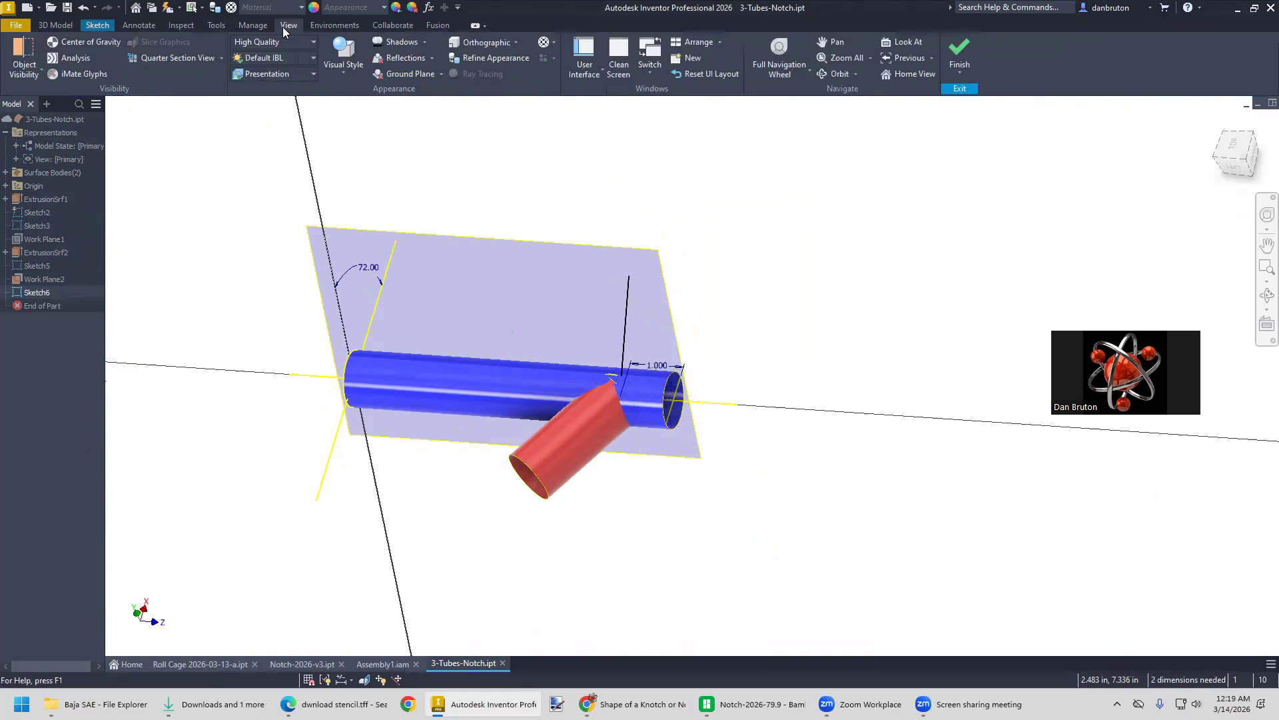
left_click(221, 58)
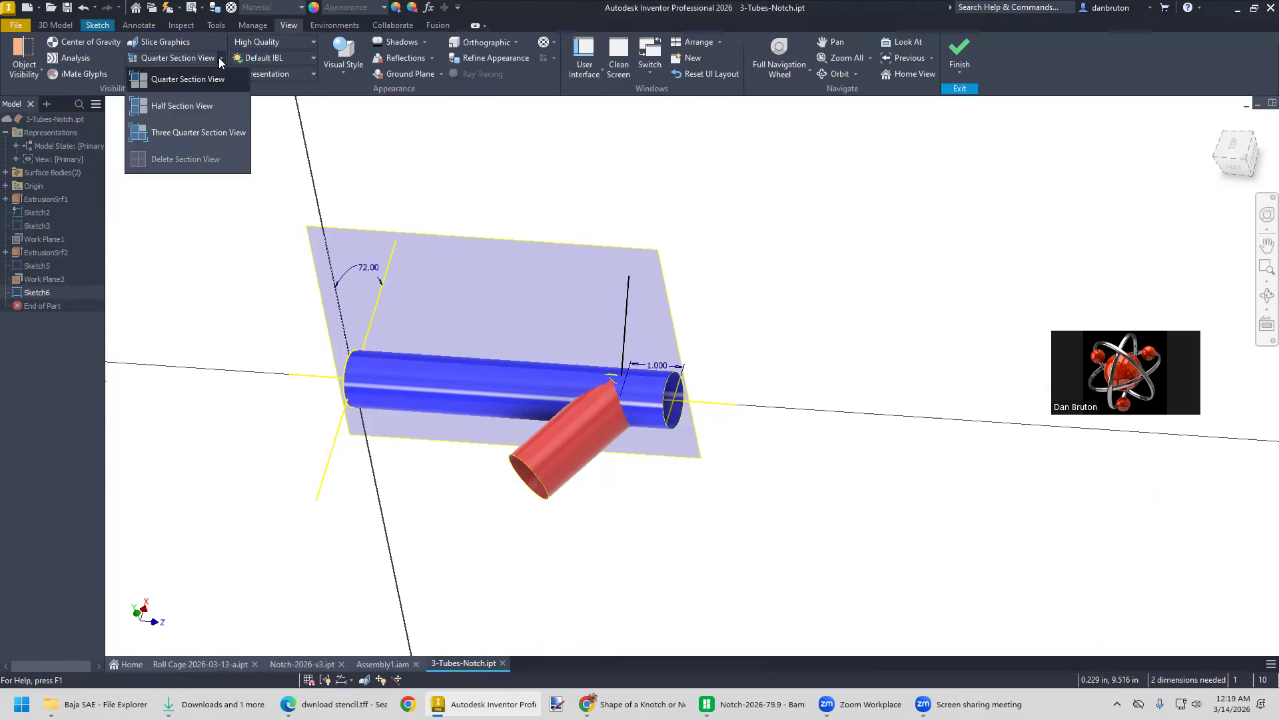
left_click(203, 105)
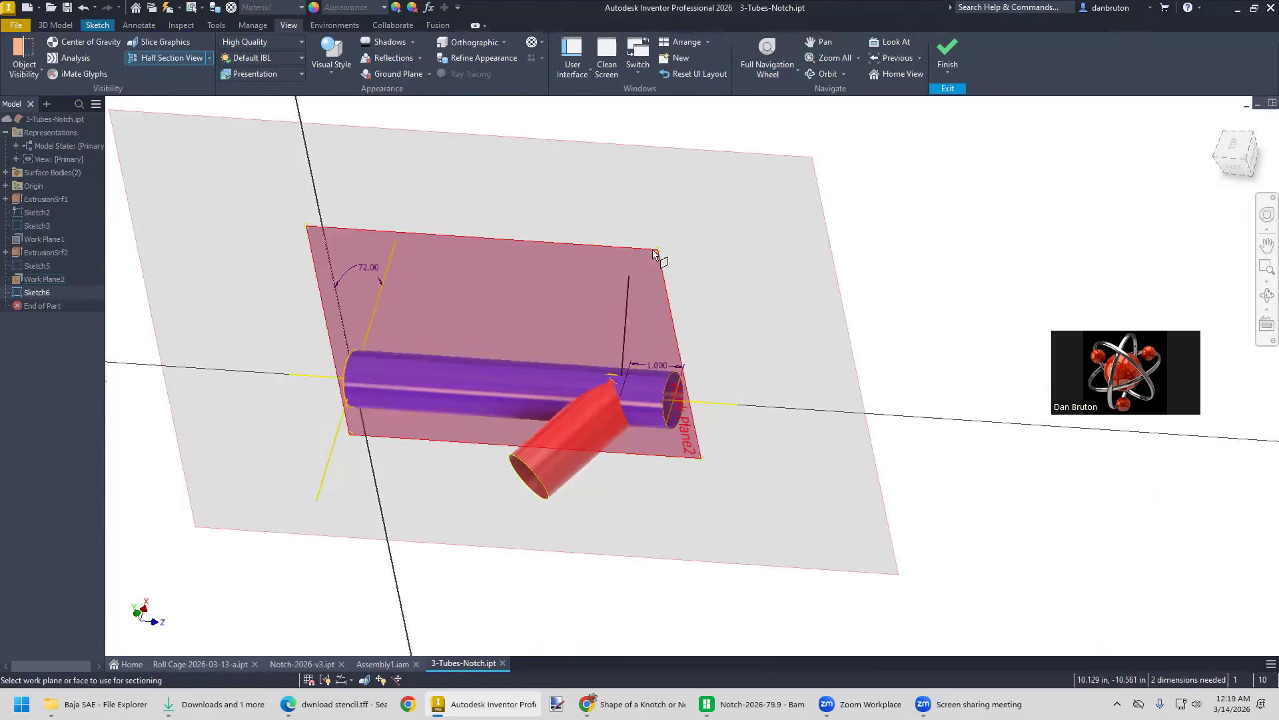
left_click(659, 257)
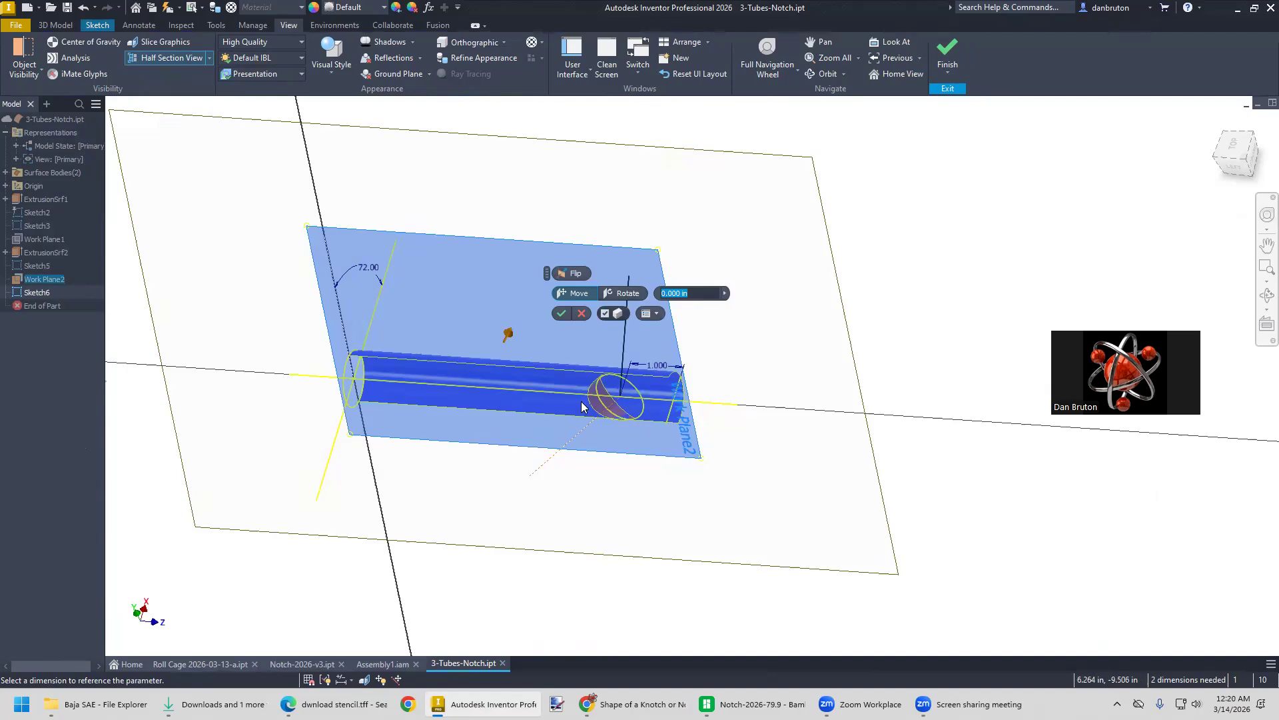
left_click(945, 52)
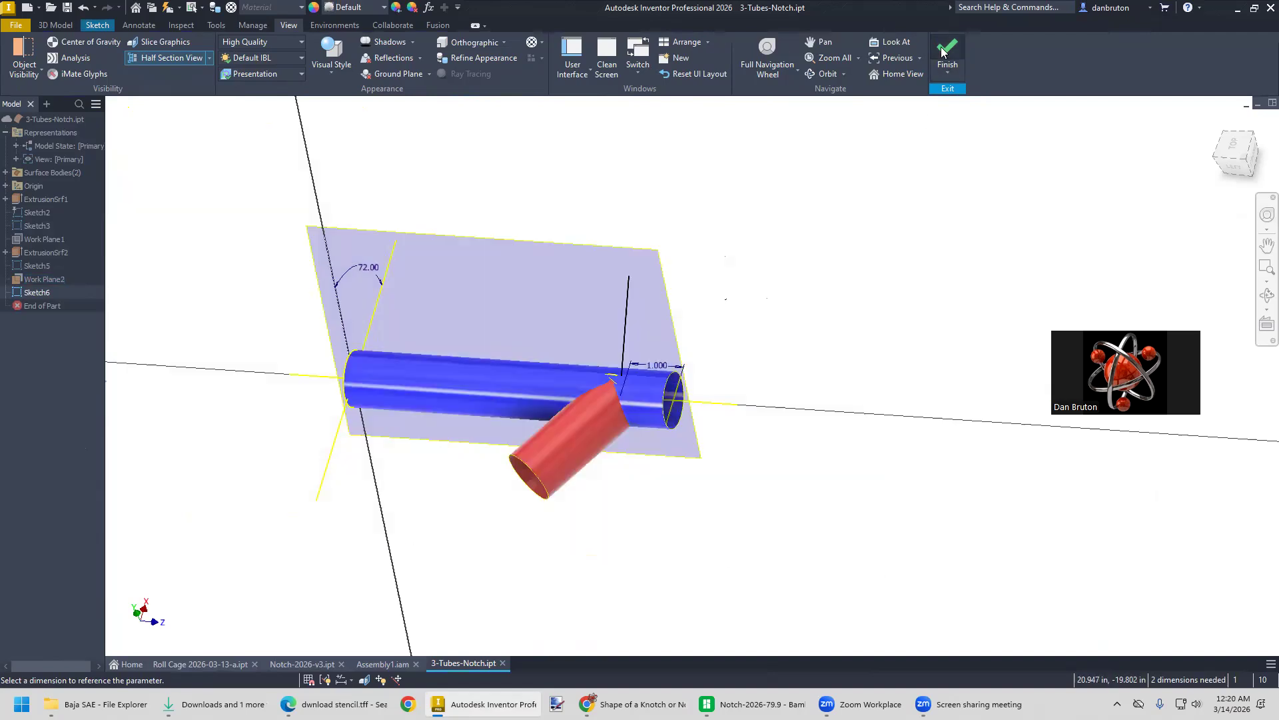
Finish the line sketch and apply a half section view through Work Plane2 to cut the tubes open
left_click(944, 52)
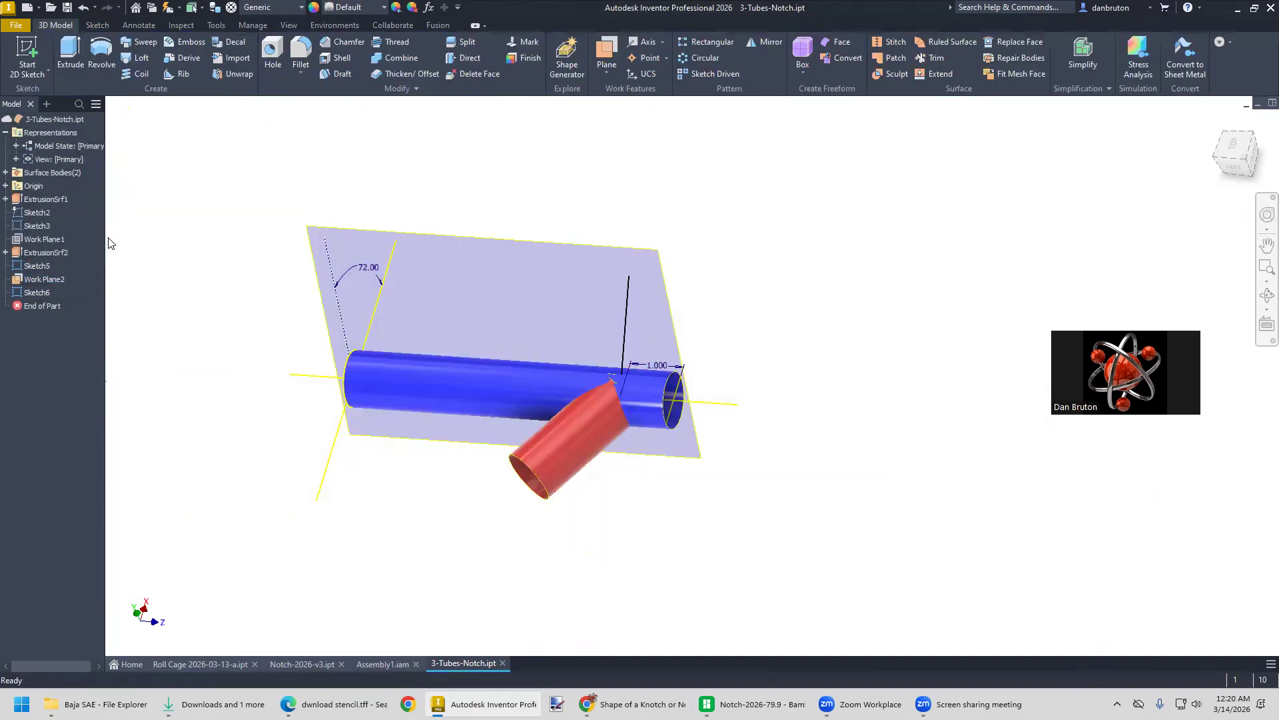
left_click(288, 26)
left_click(185, 61)
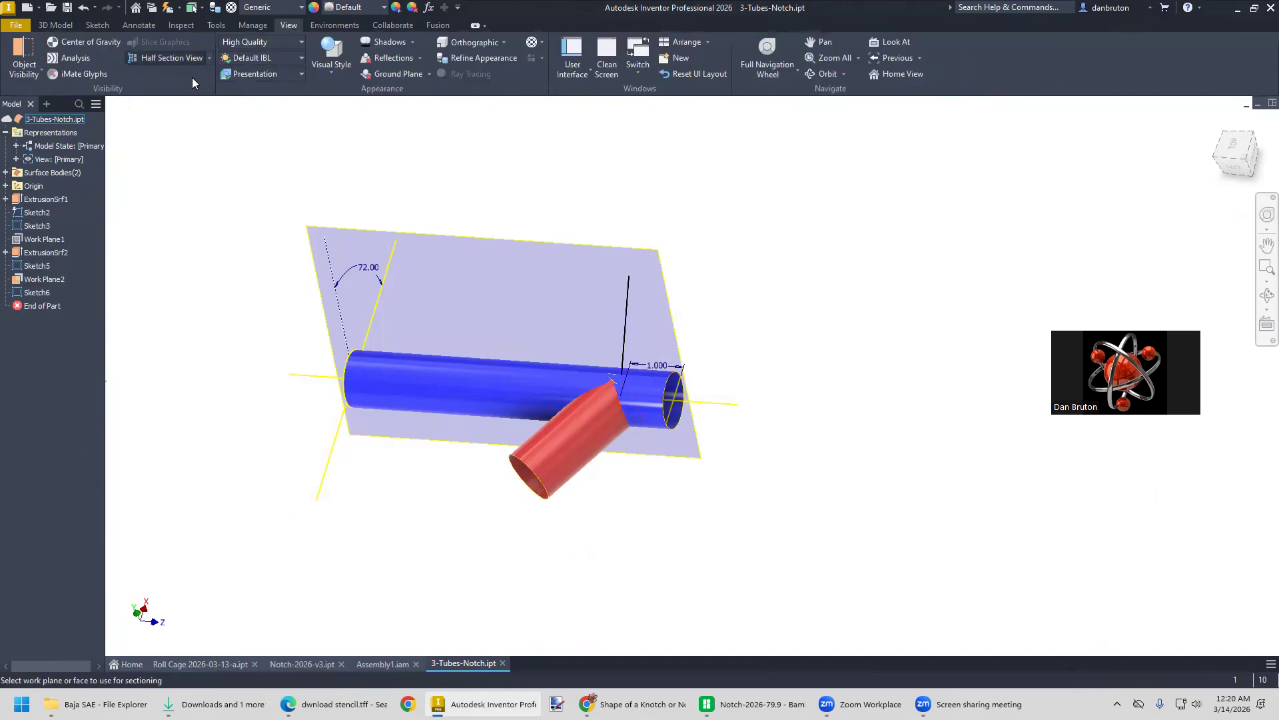
left_click(495, 247)
left_click(561, 314)
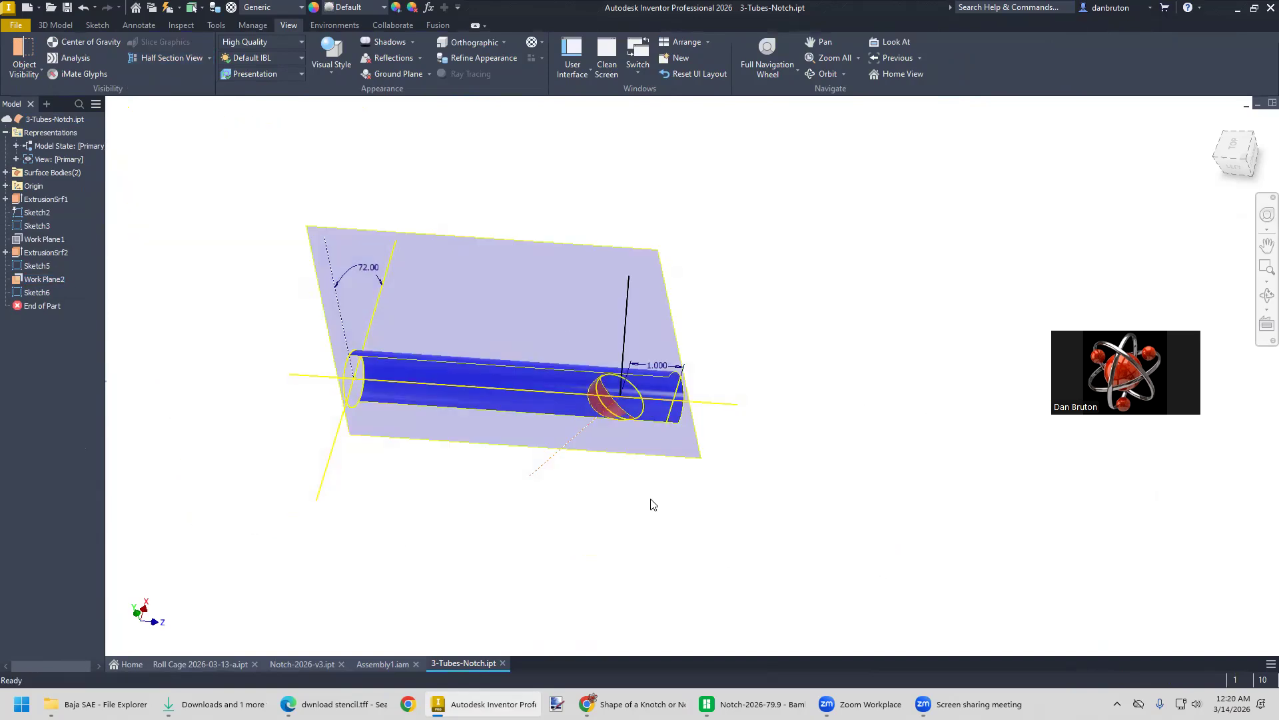
scroll(651, 491, "down", 3)
scroll(653, 485, "up", 5)
scroll(652, 482, "up", 3)
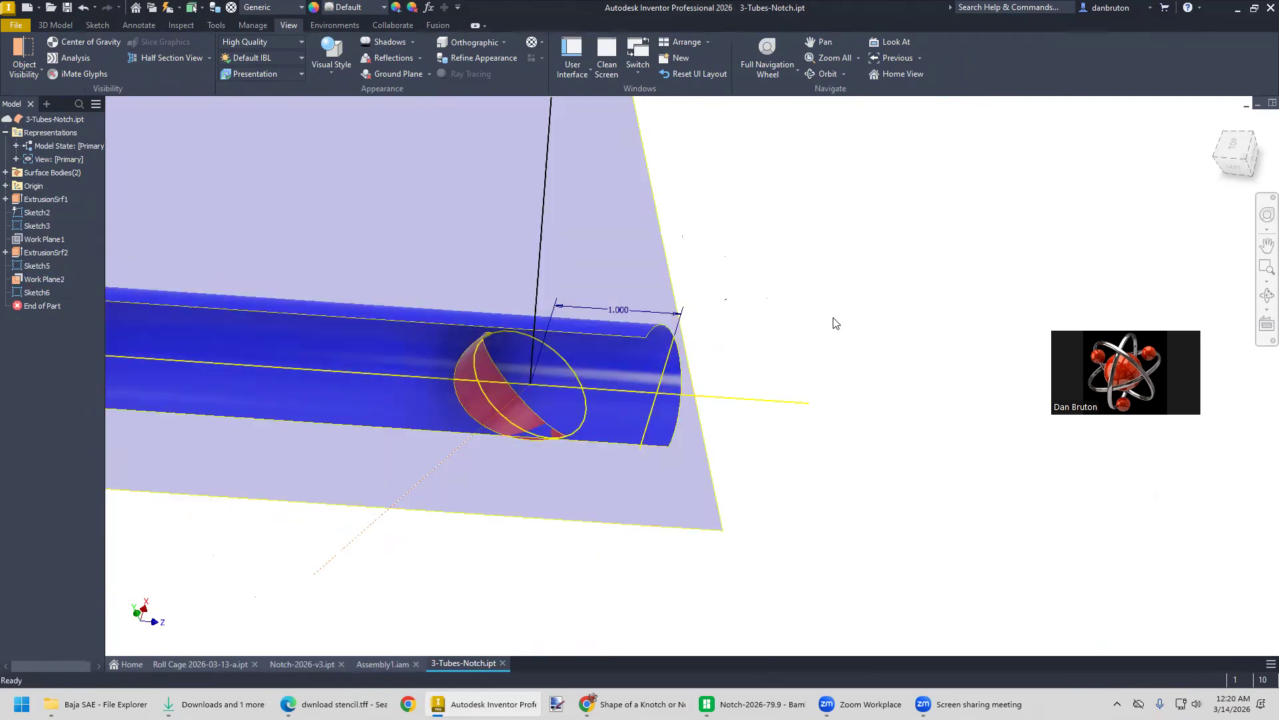
scroll(737, 318, "down", 5)
scroll(737, 318, "up", 3)
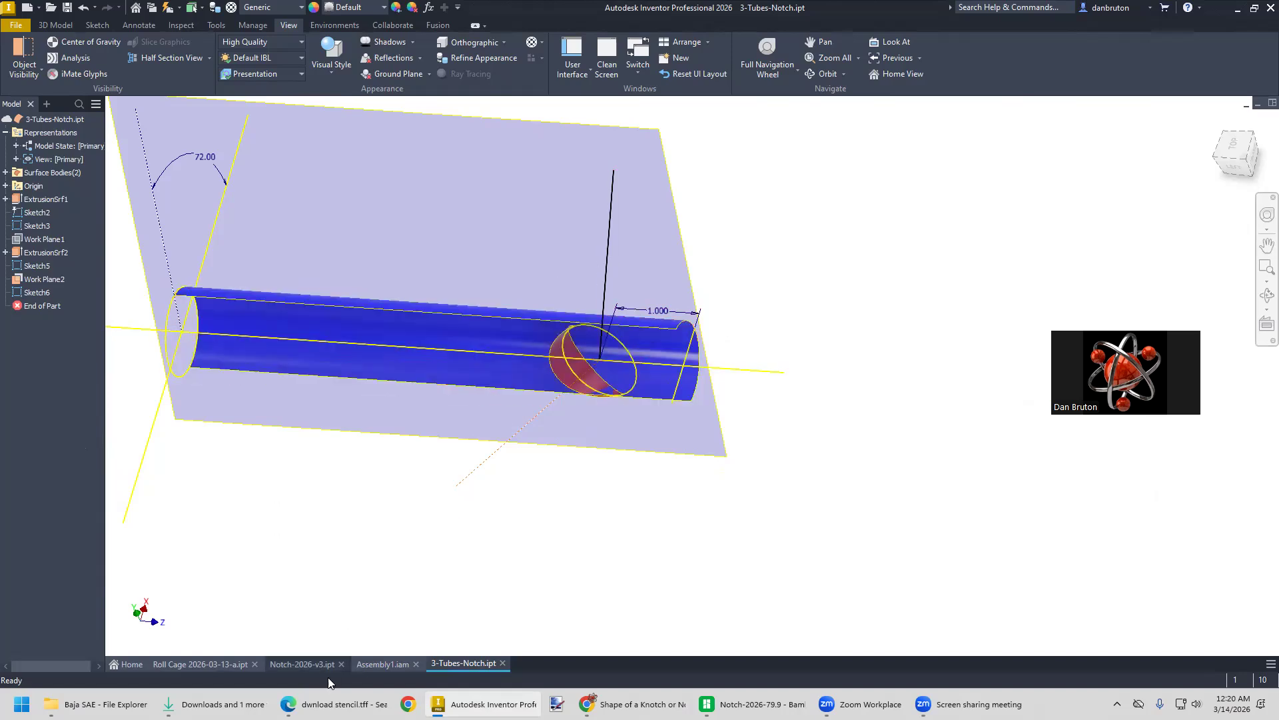
Switch to Roll Cage 2026-03-13-a.ipt and try to dimension the angle between the blue tube's line and the upright line at their corner
left_click(200, 664)
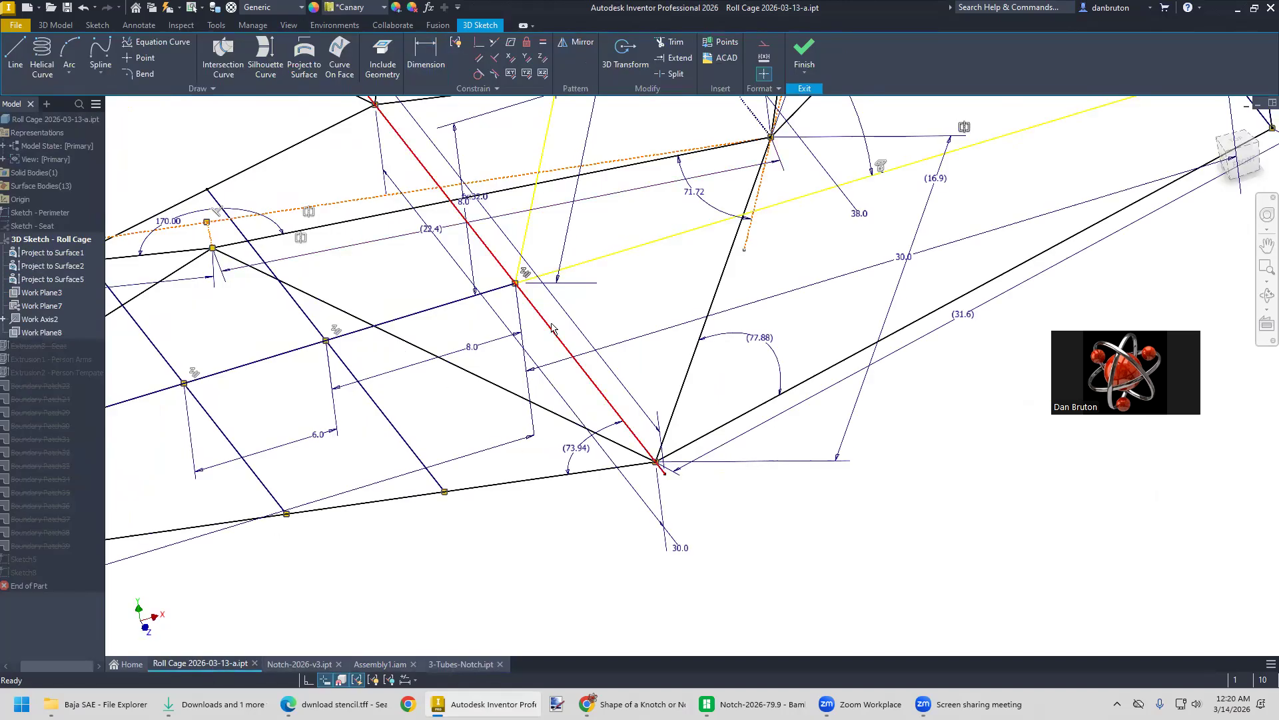
left_click(424, 54)
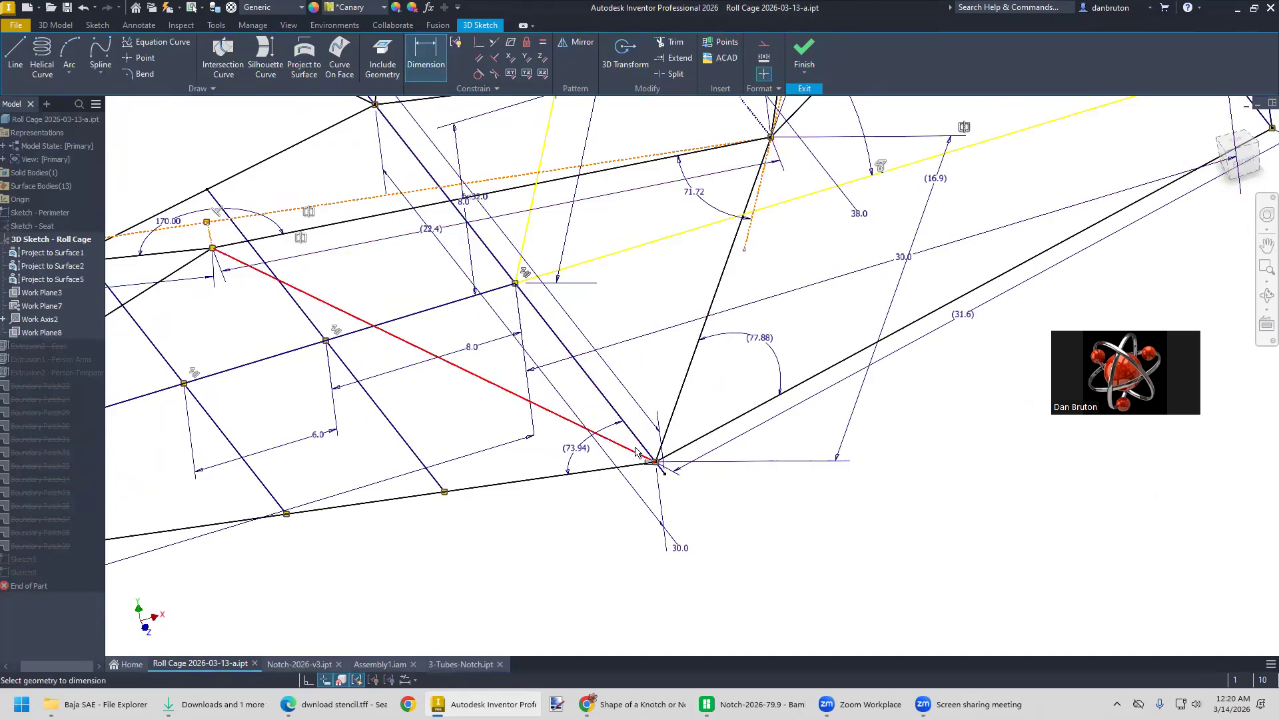
left_click(609, 408)
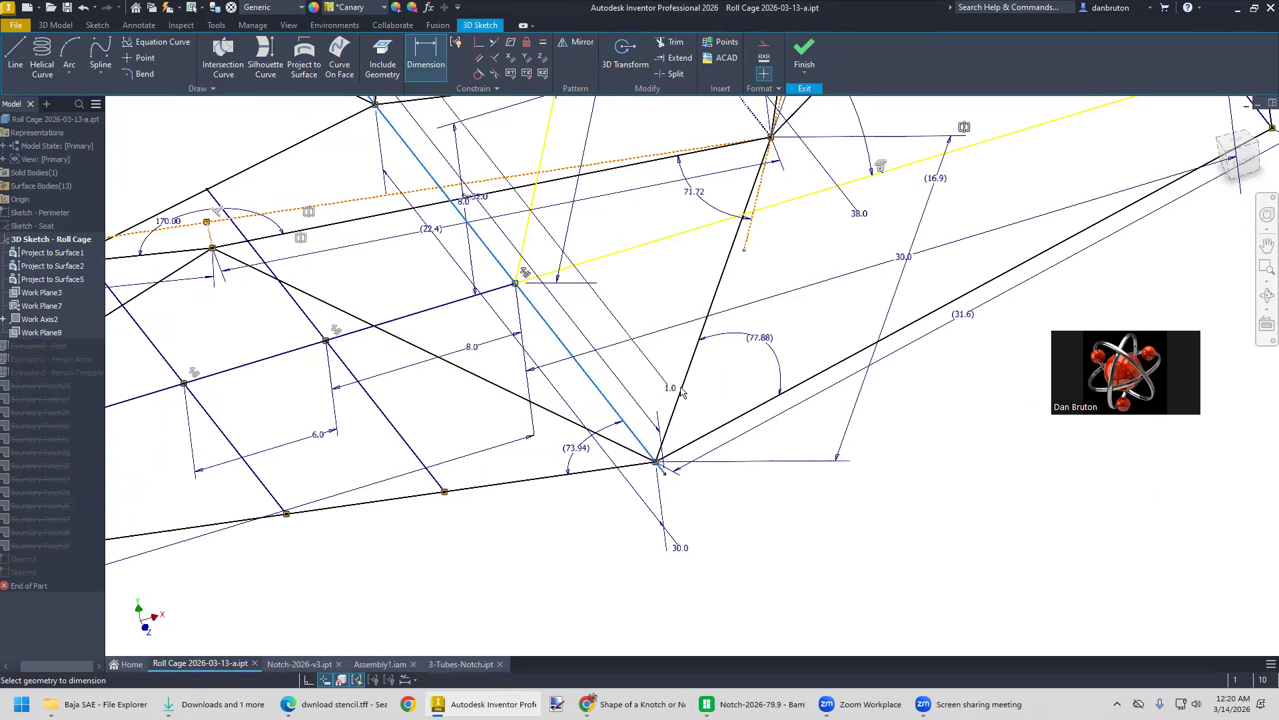
left_click(660, 371)
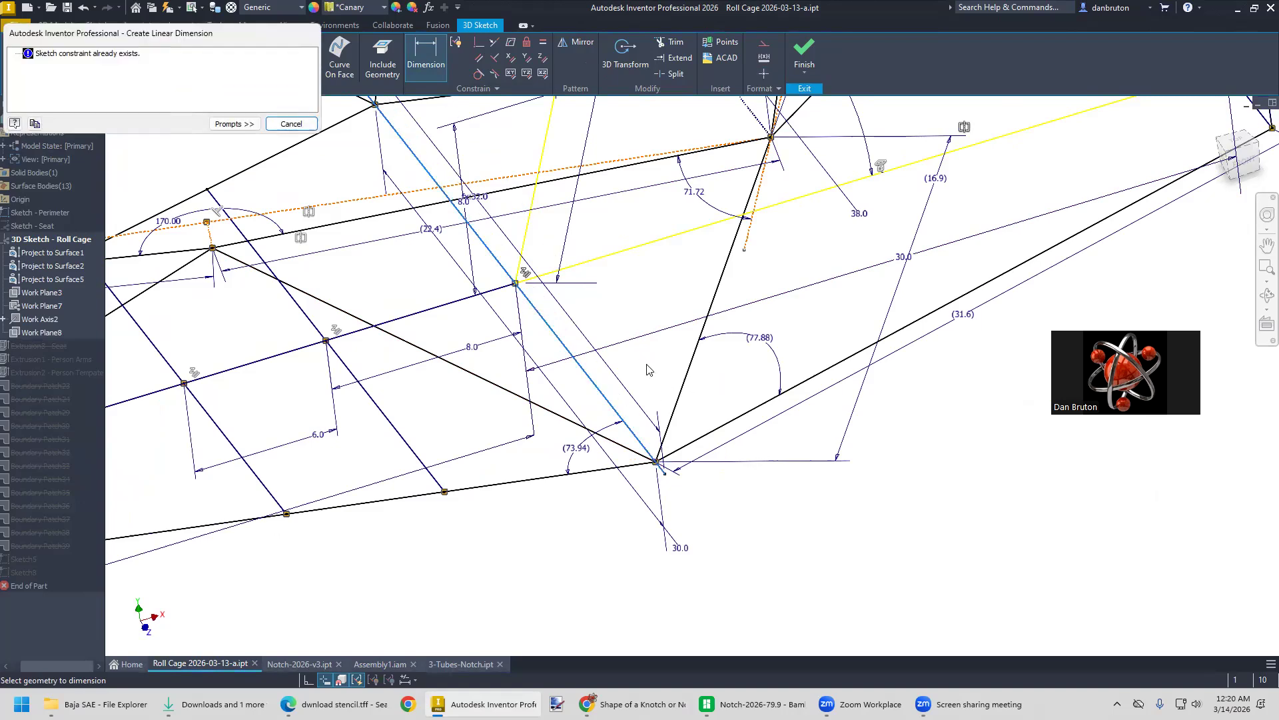
left_click(291, 124)
Retry the angular dimension between the blue tube's line and the upright line, working from the isometric view
mouse_move(485, 521)
middle_mouse_down("shift")
mouse_move(460, 518)
mouse_move(531, 530)
middle_mouse_up("shift")
scroll(579, 525, "down", 3)
scroll(600, 524, "down", 2)
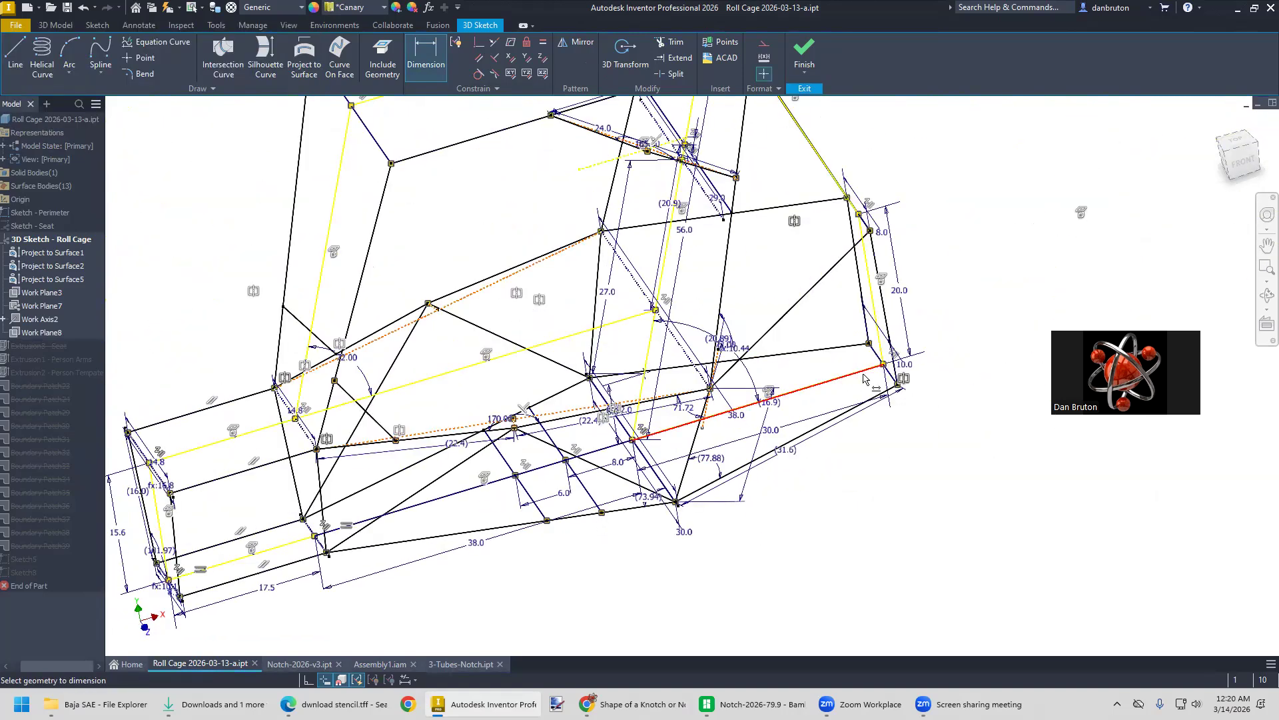
left_click(1225, 154)
scroll(766, 433, "up", 5)
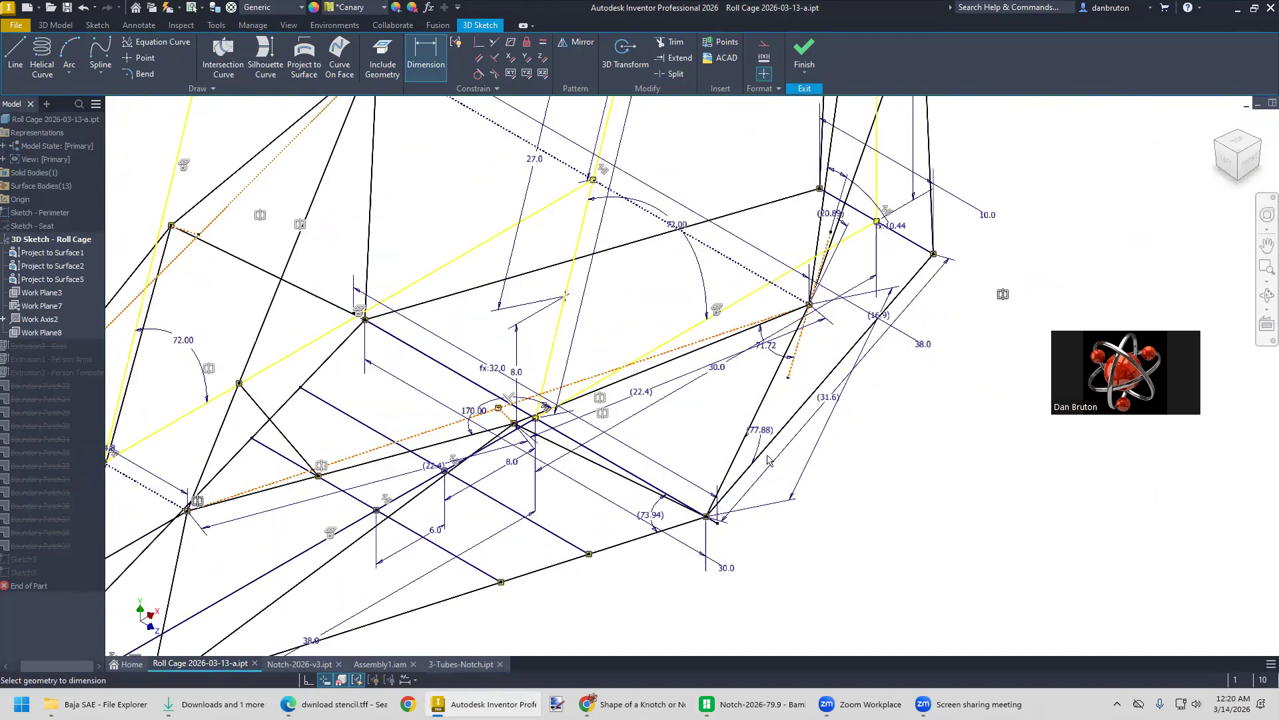
middle_click_drag(873, 519, 845, 469)
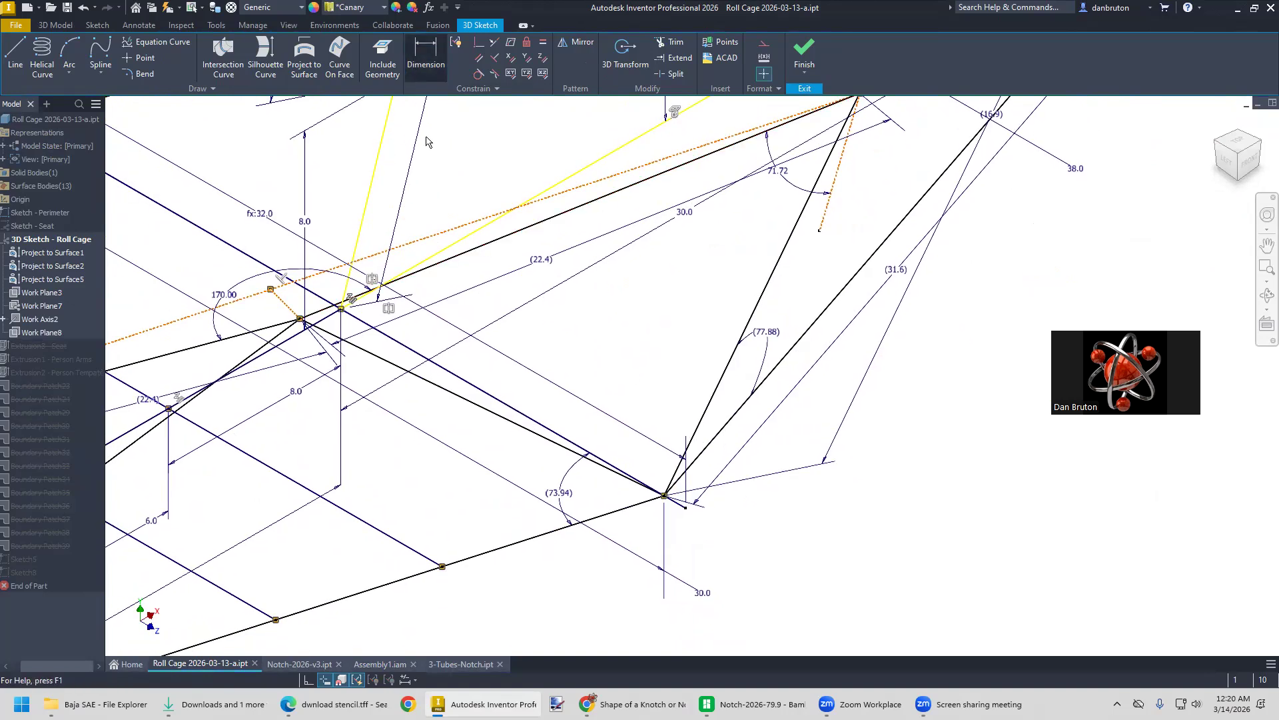
left_click(543, 426)
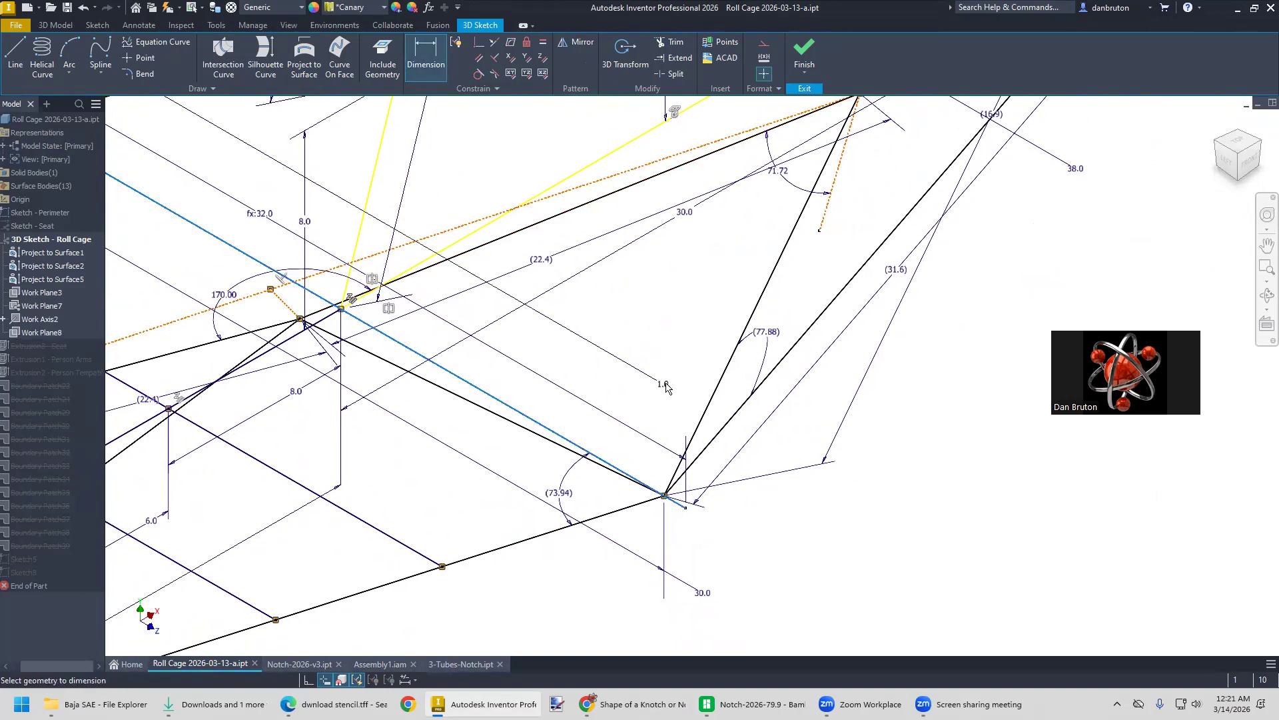
left_click(707, 393)
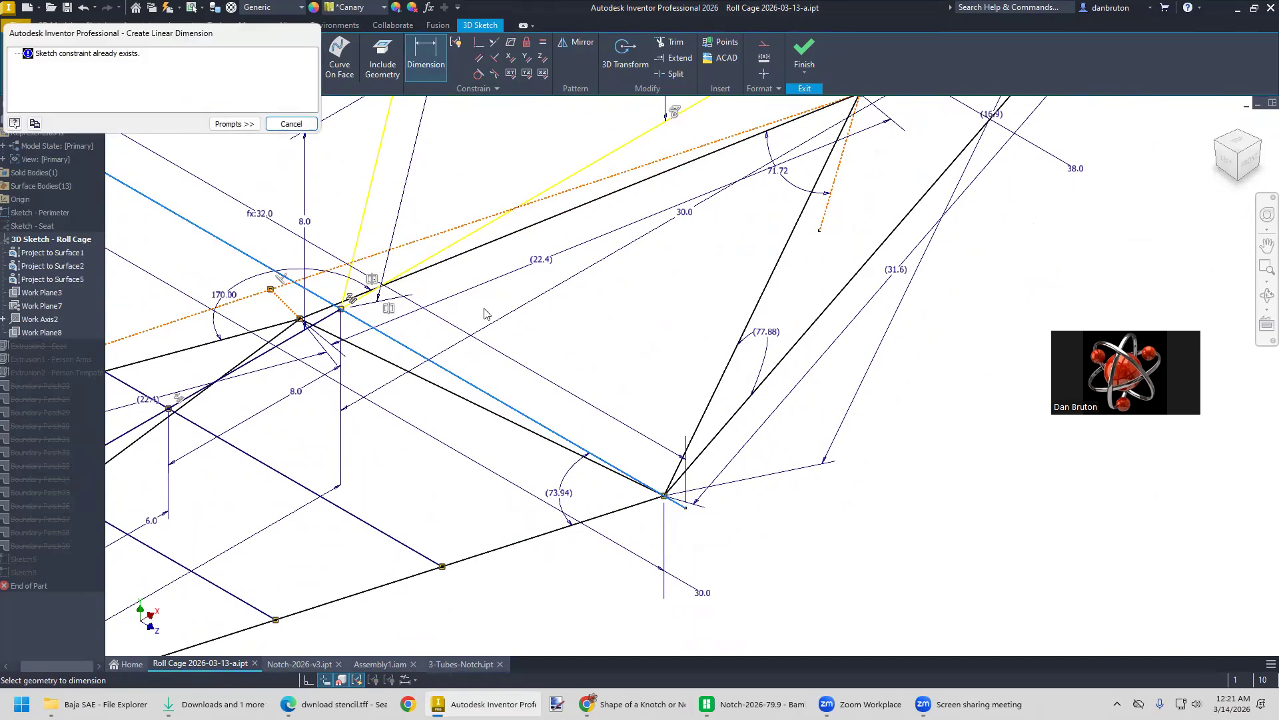
left_click(292, 123)
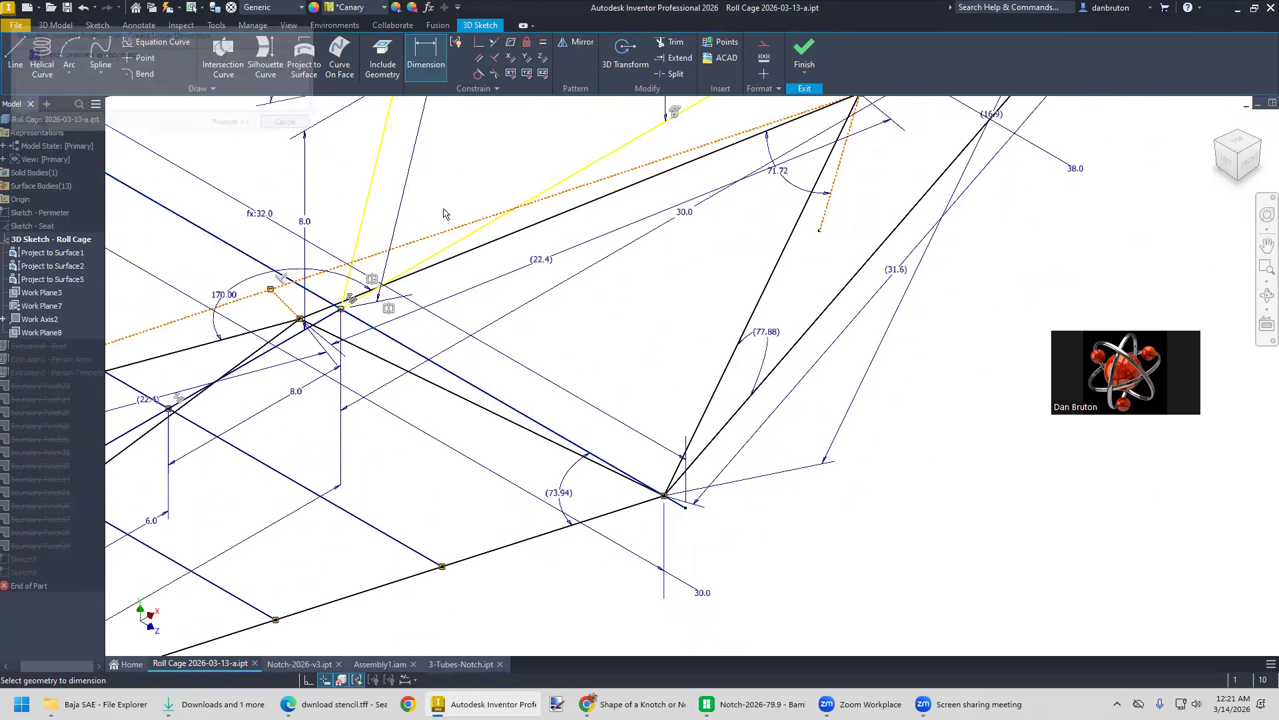
scroll(639, 385, "down", 3)
scroll(636, 385, "down", 5)
scroll(636, 385, "up", 4)
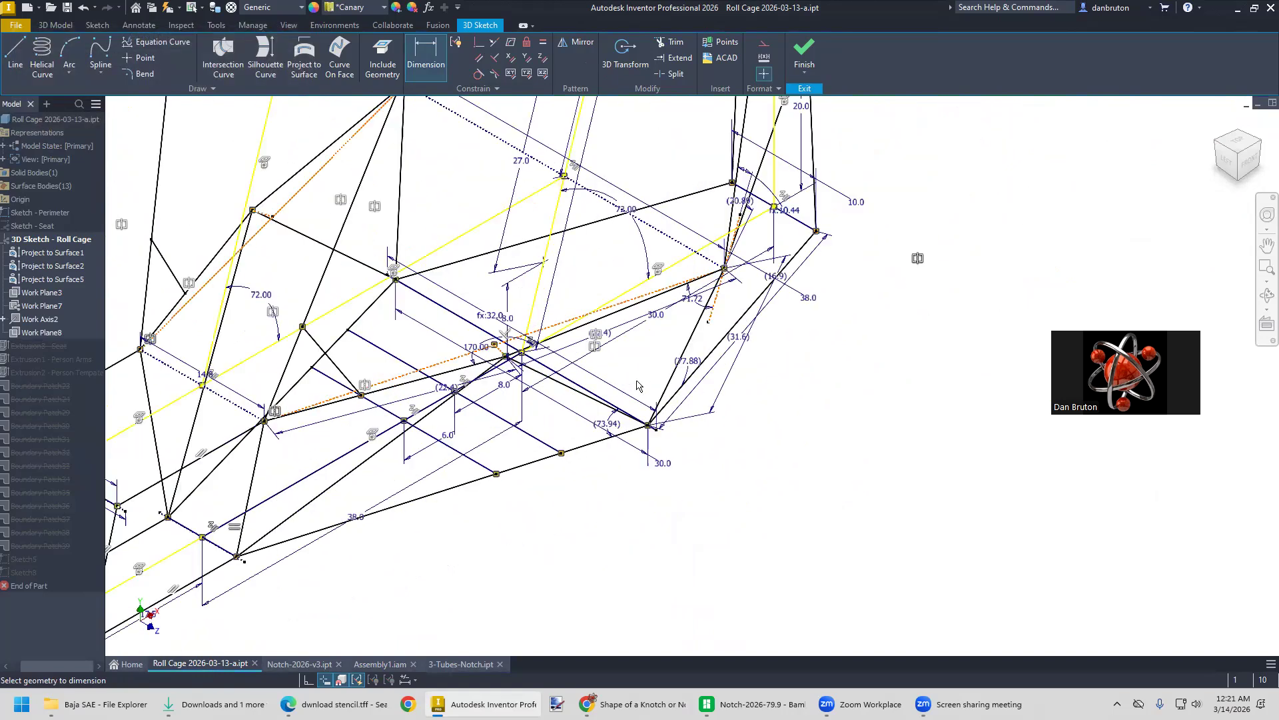
scroll(636, 387, "down", 2)
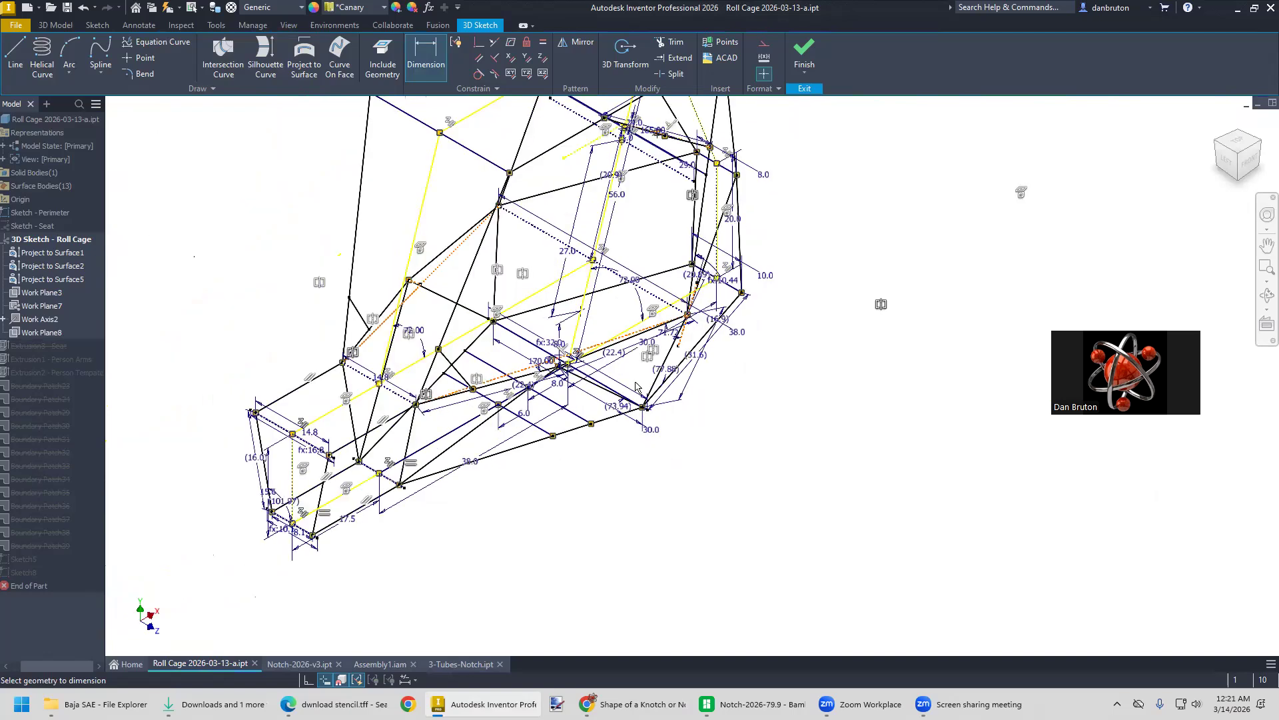
scroll(636, 387, "up", 3)
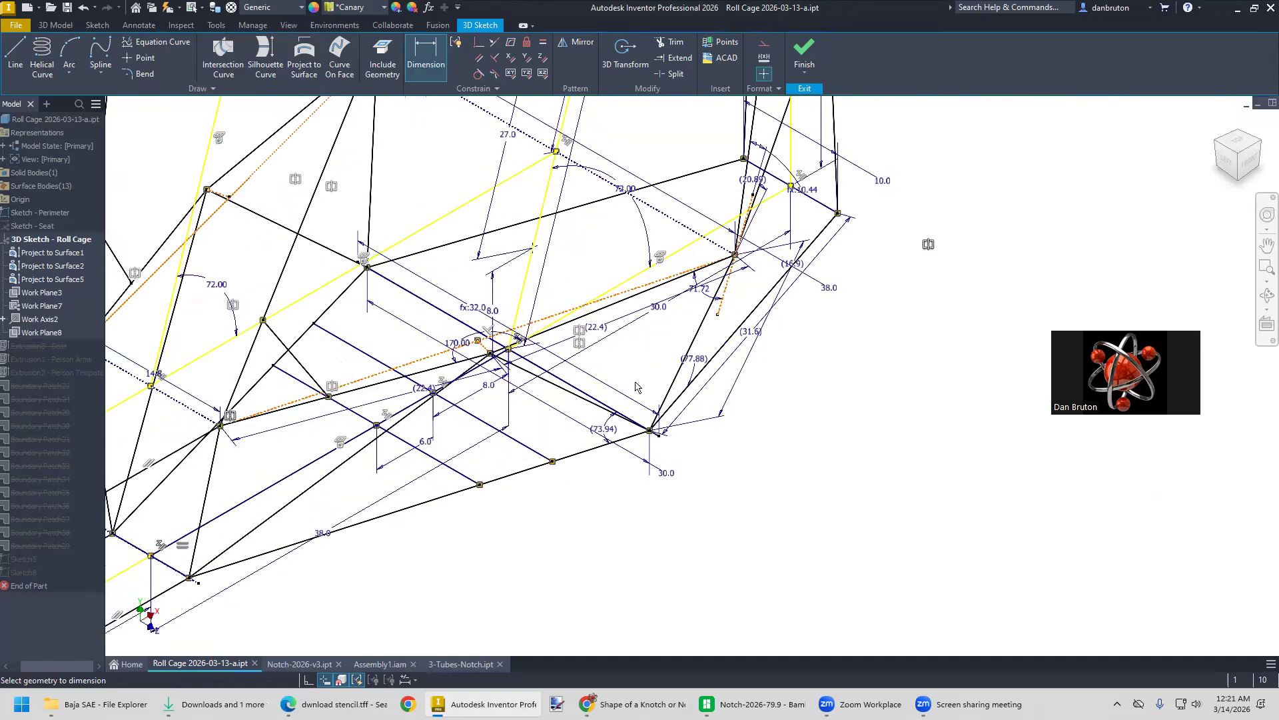
left_click(673, 387)
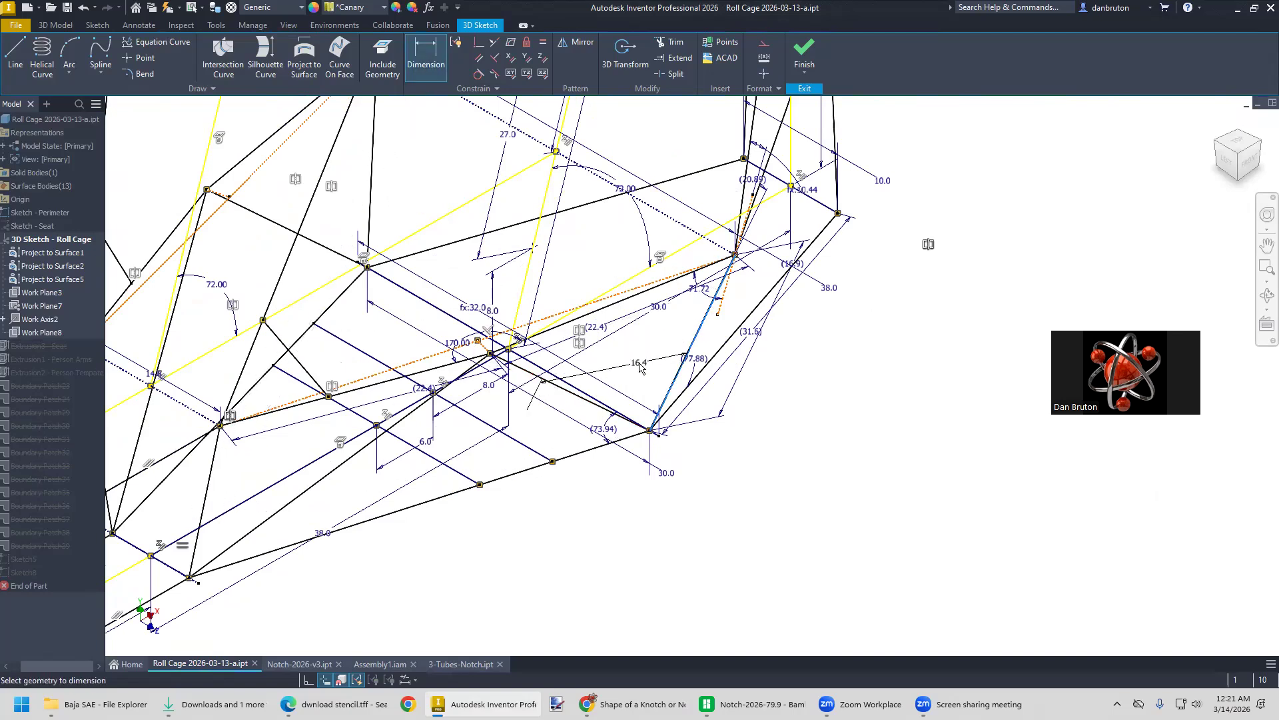
key("Escape")
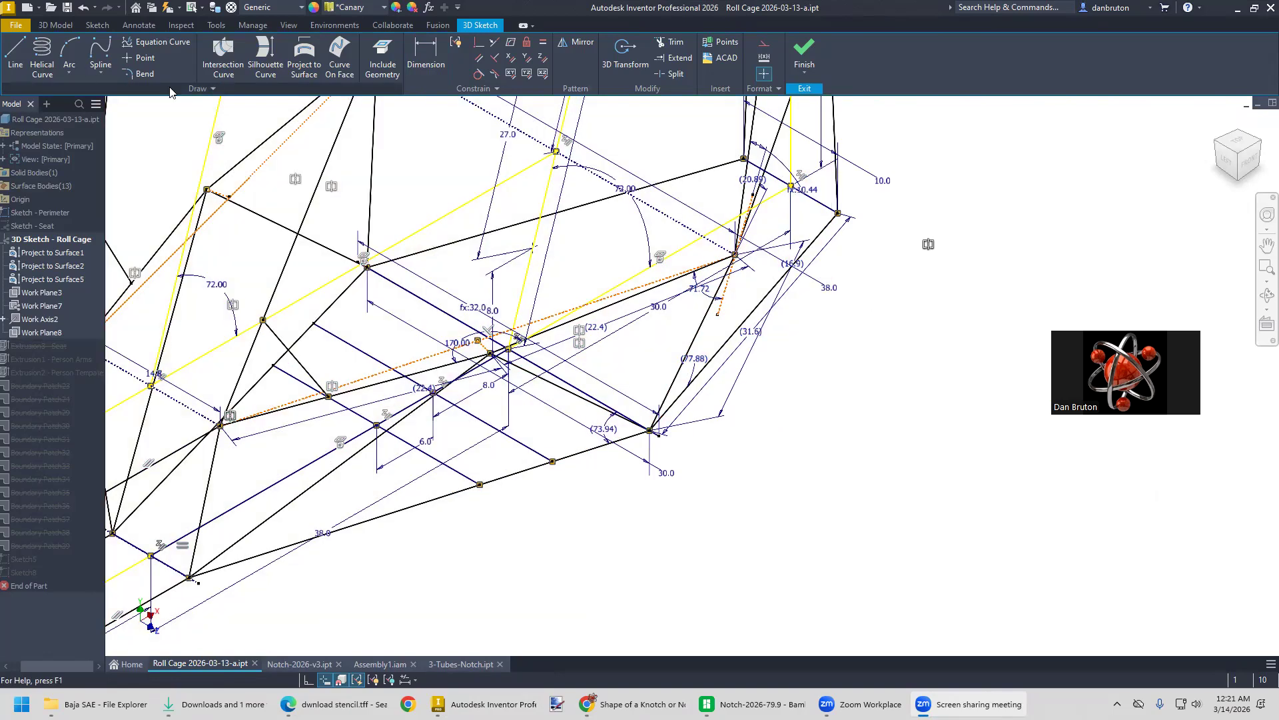
Add a driven angle dimension between the near-vertical tube line and the 32.0 cross-member line that meets its lower end
left_click(425, 56)
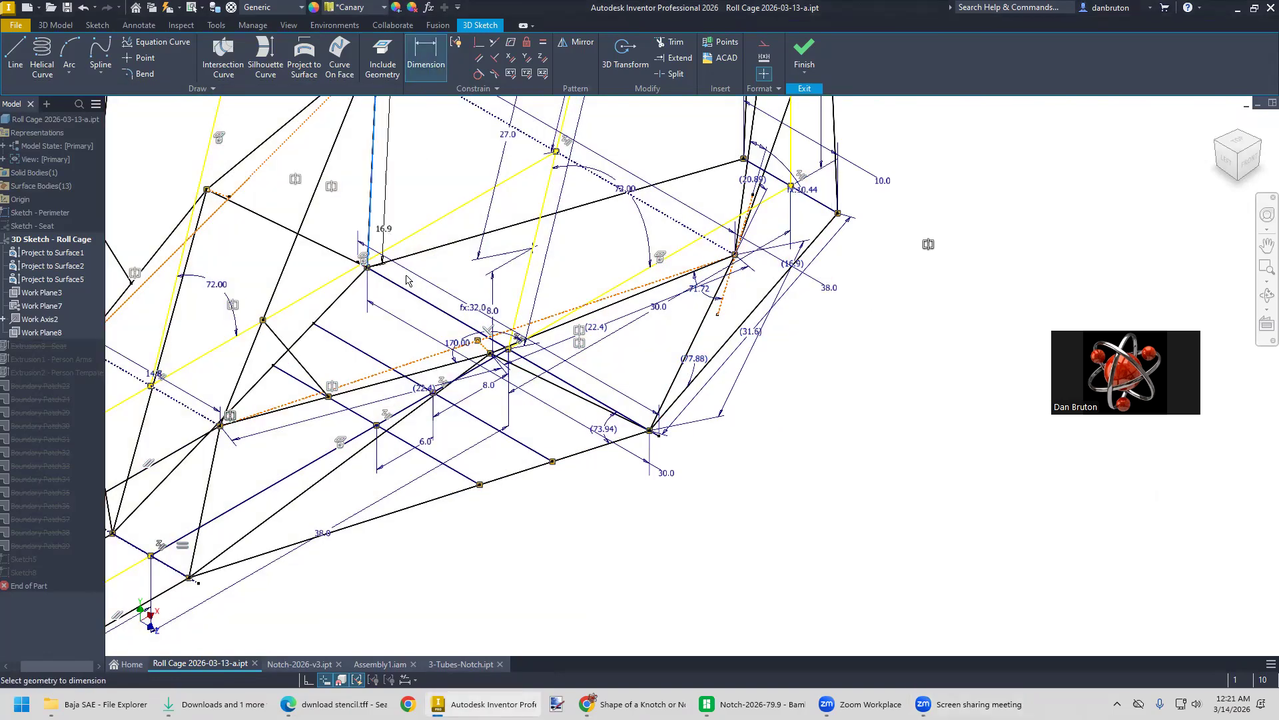
left_click(418, 295)
left_click(415, 236)
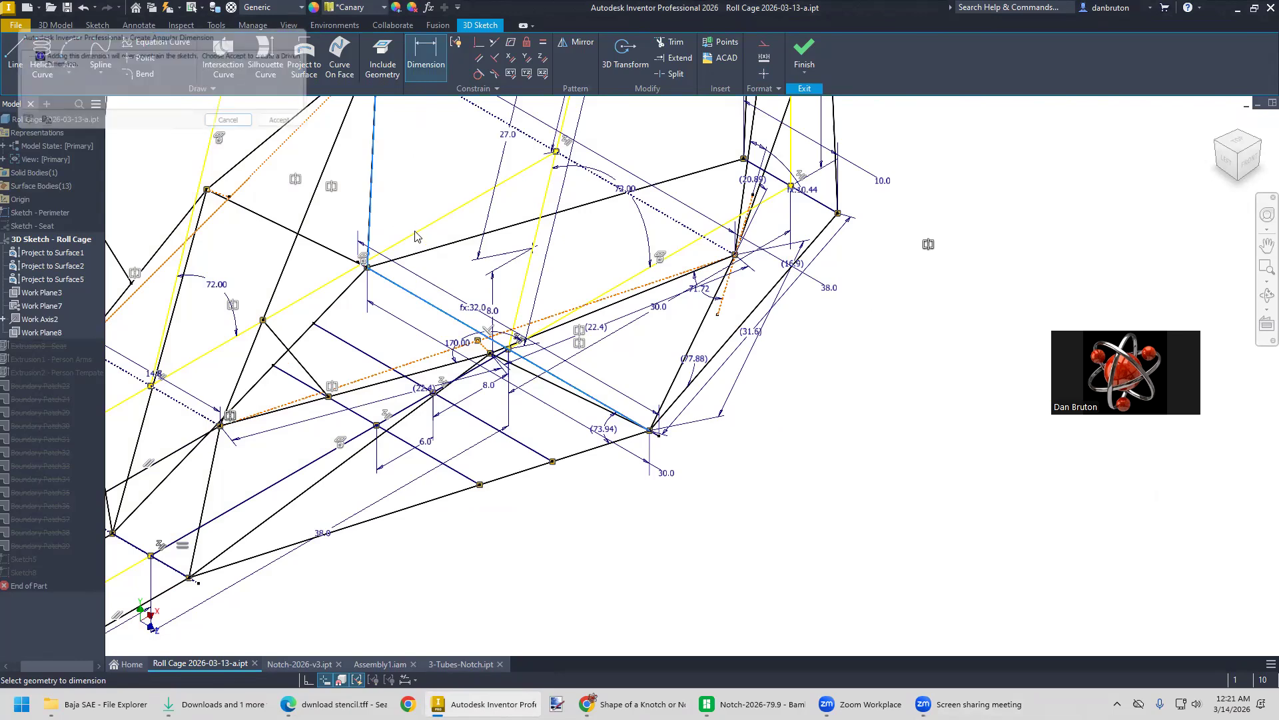
left_click(278, 120)
left_click(274, 170)
left_click_drag(266, 170, 219, 194)
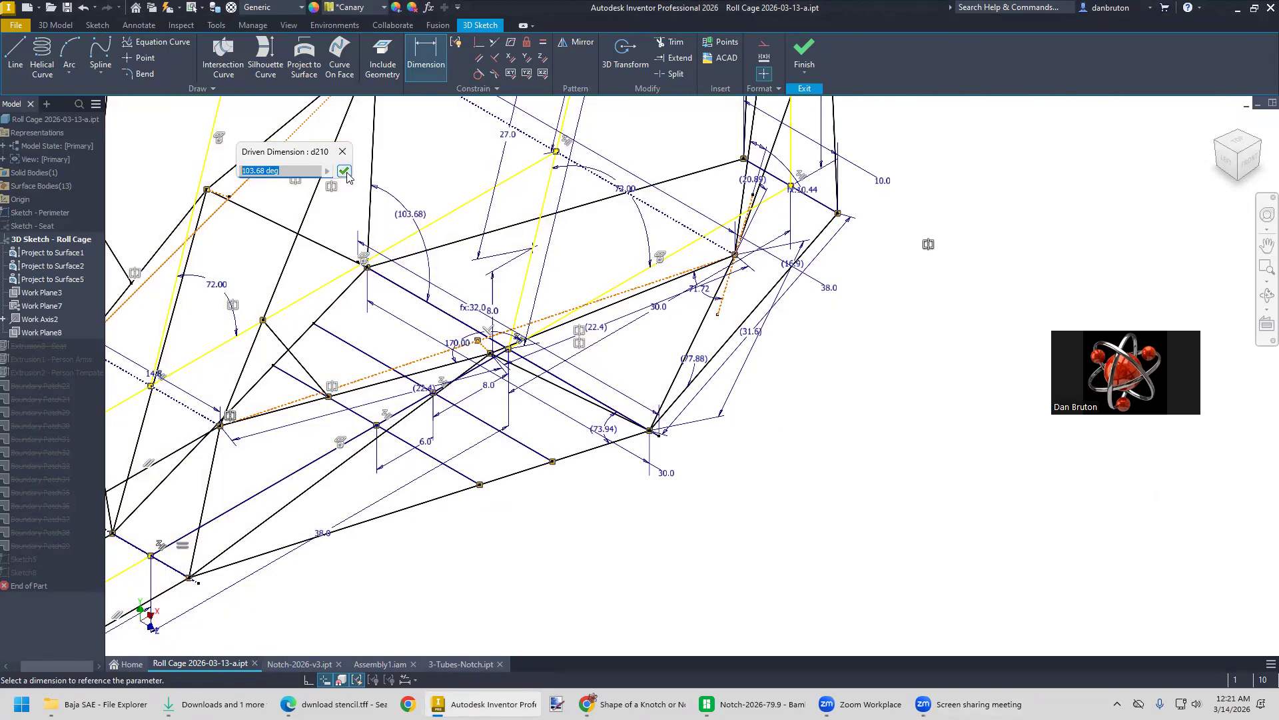
left_click(344, 171)
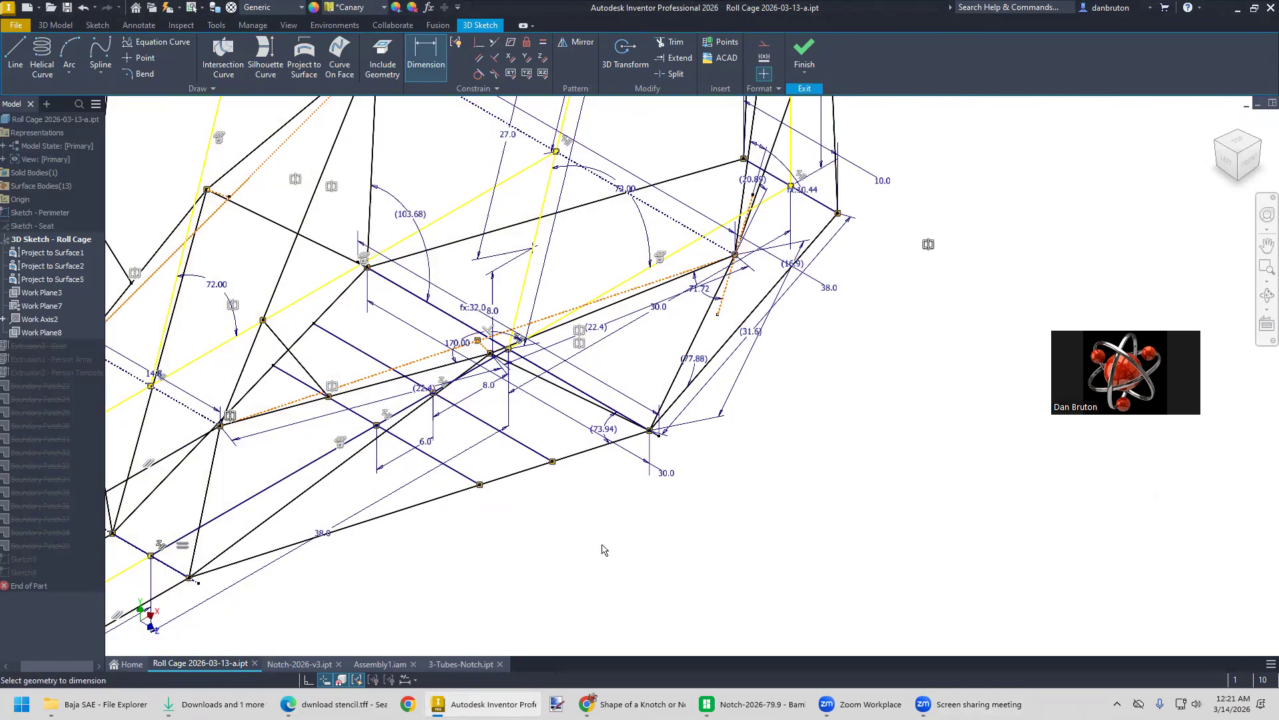
Switch to the 3-Tubes-Notch.ipt part and open Sketch6 for editing
left_click(478, 660)
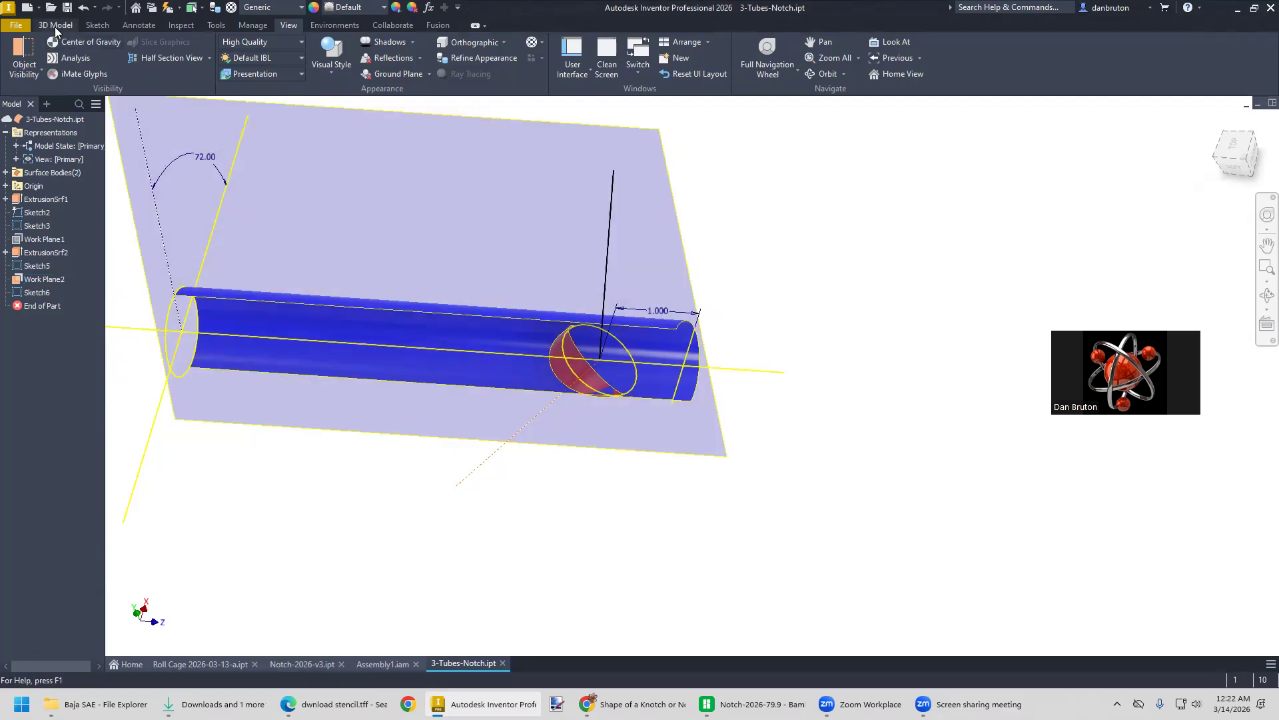
left_click(56, 26)
left_click(38, 293)
double_click(39, 293)
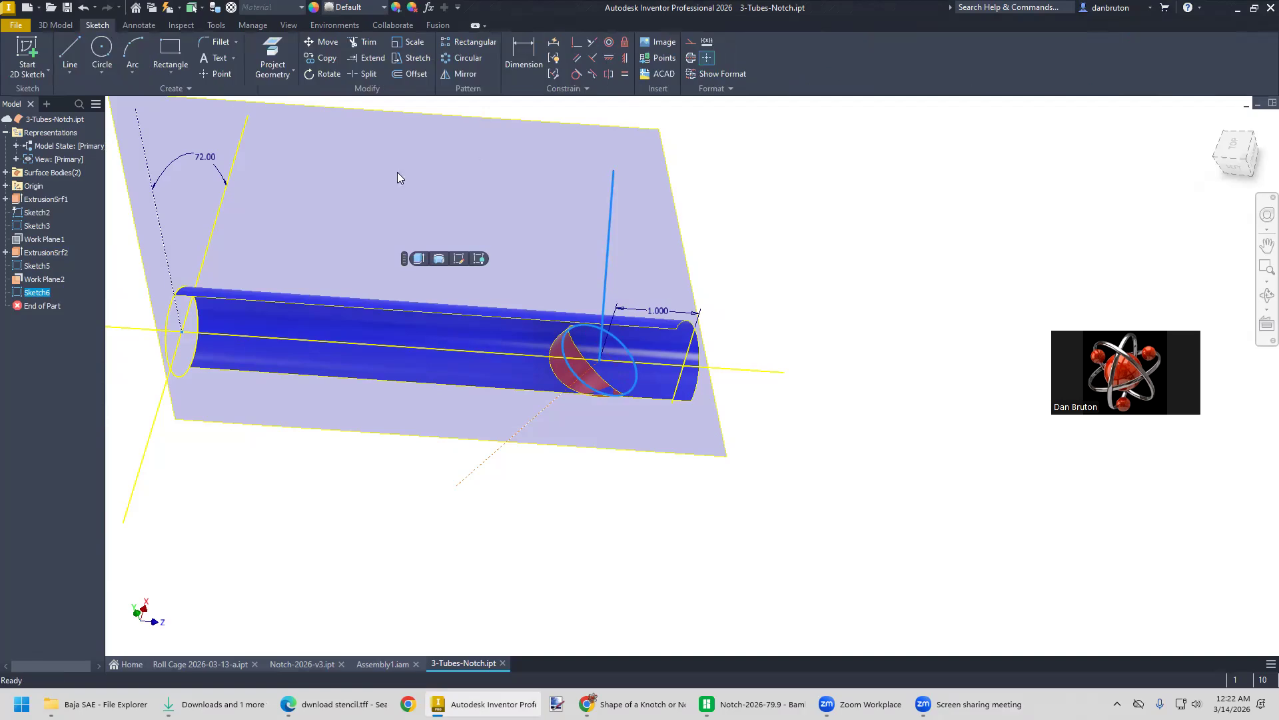
left_click(606, 265)
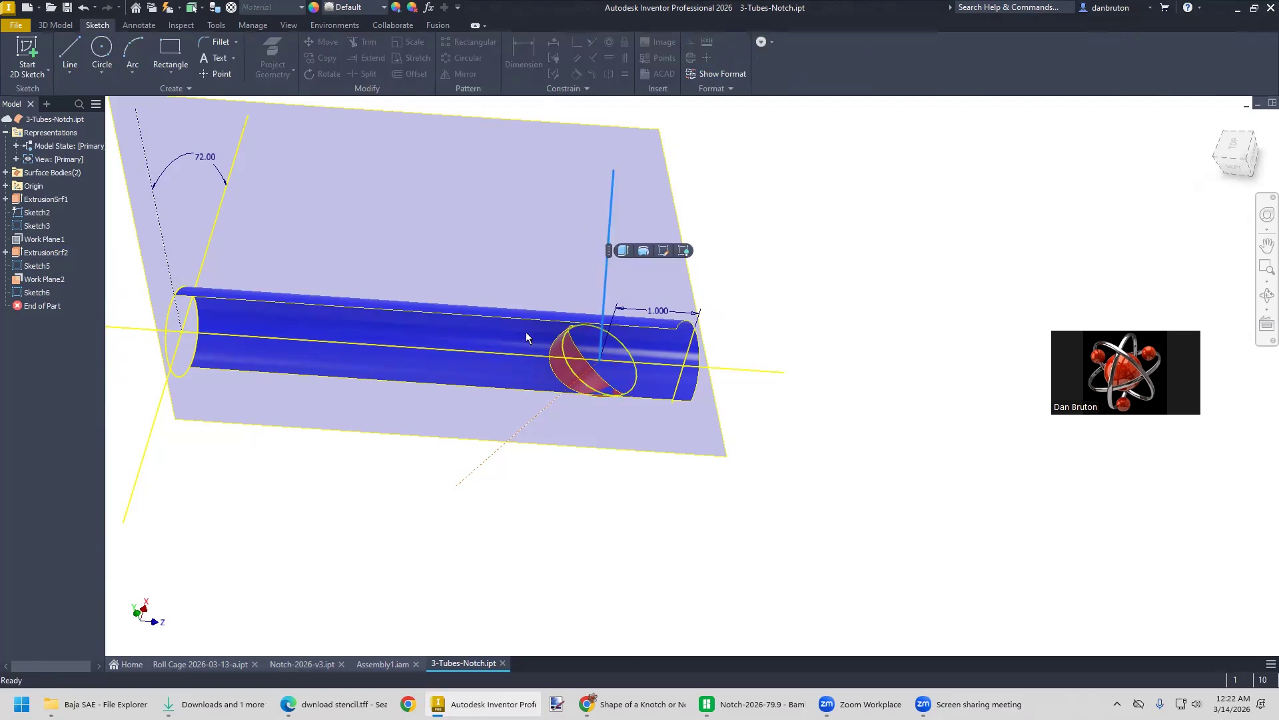
left_click(511, 358)
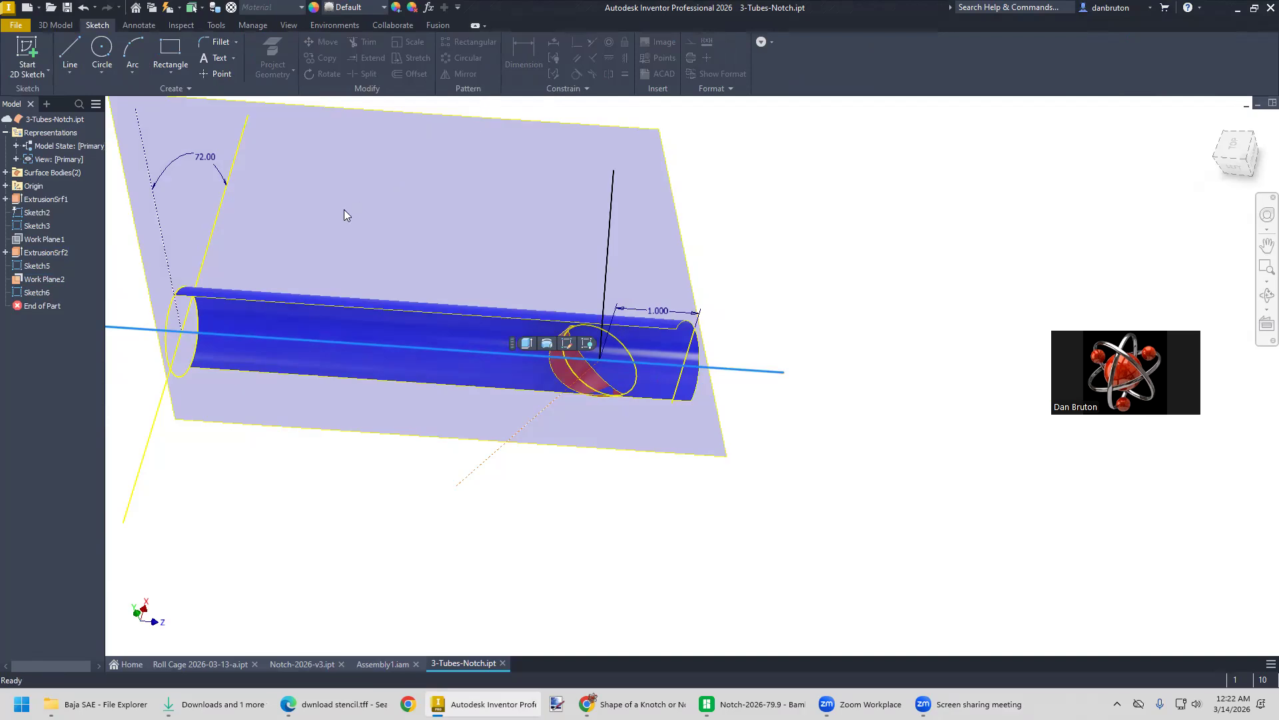
right_click(46, 292)
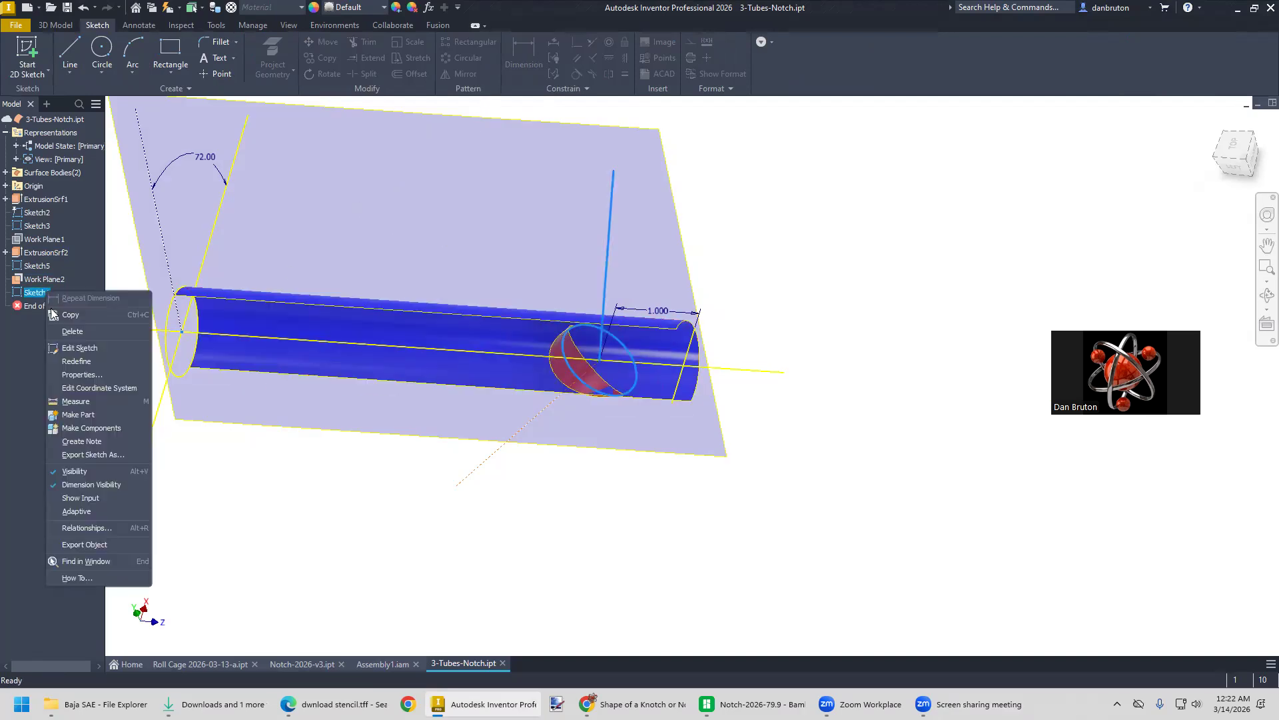
left_click(93, 351)
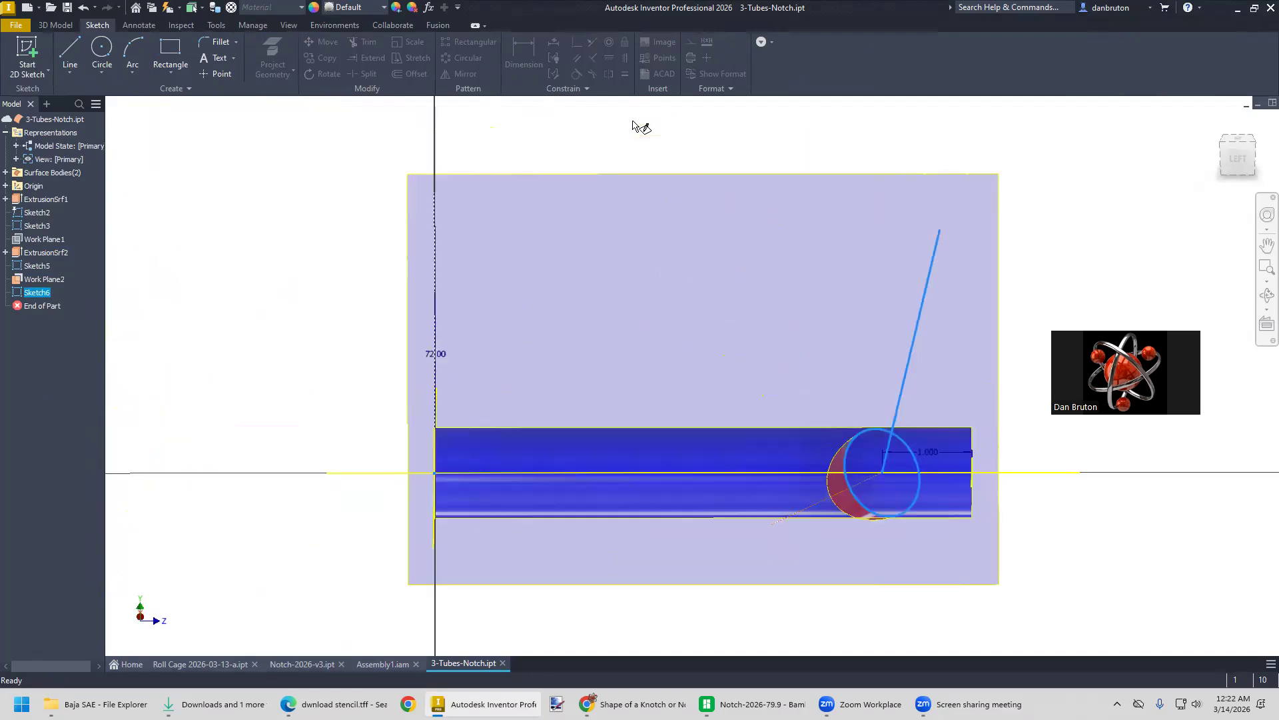
Dimension the angle between the slanted line and the Z Axis at 103.68 deg
left_click(525, 57)
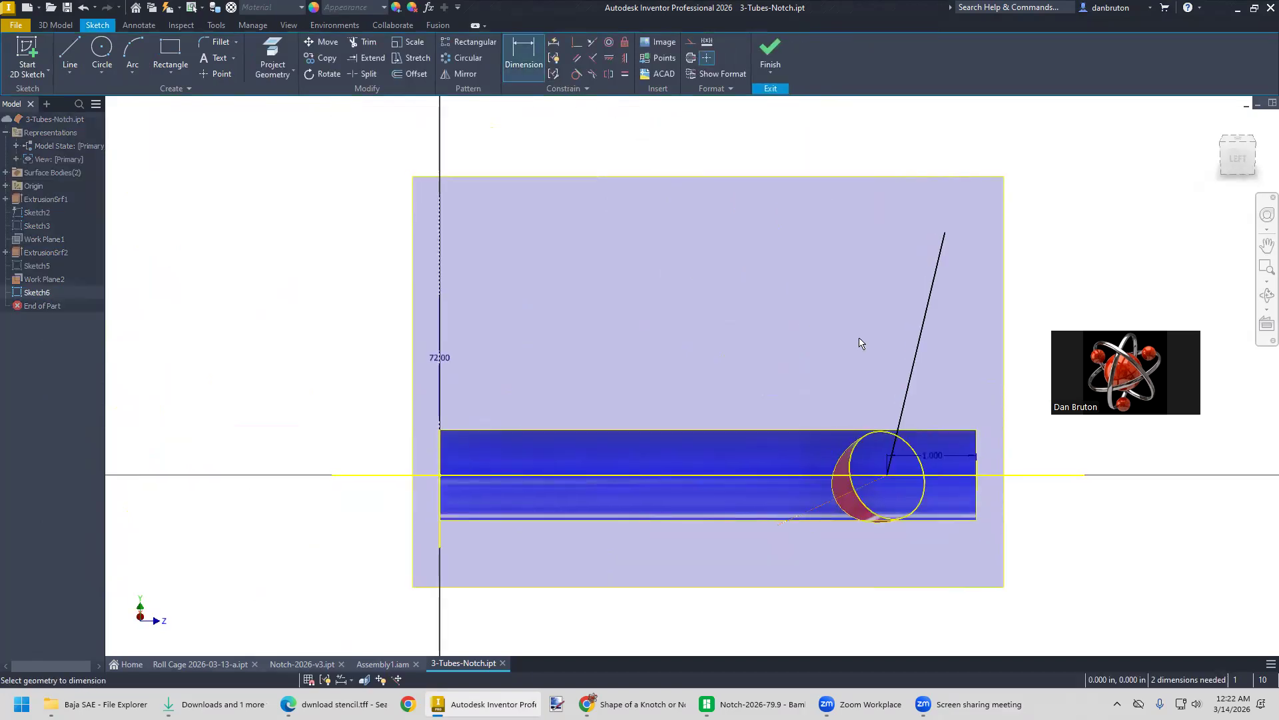
left_click(910, 370)
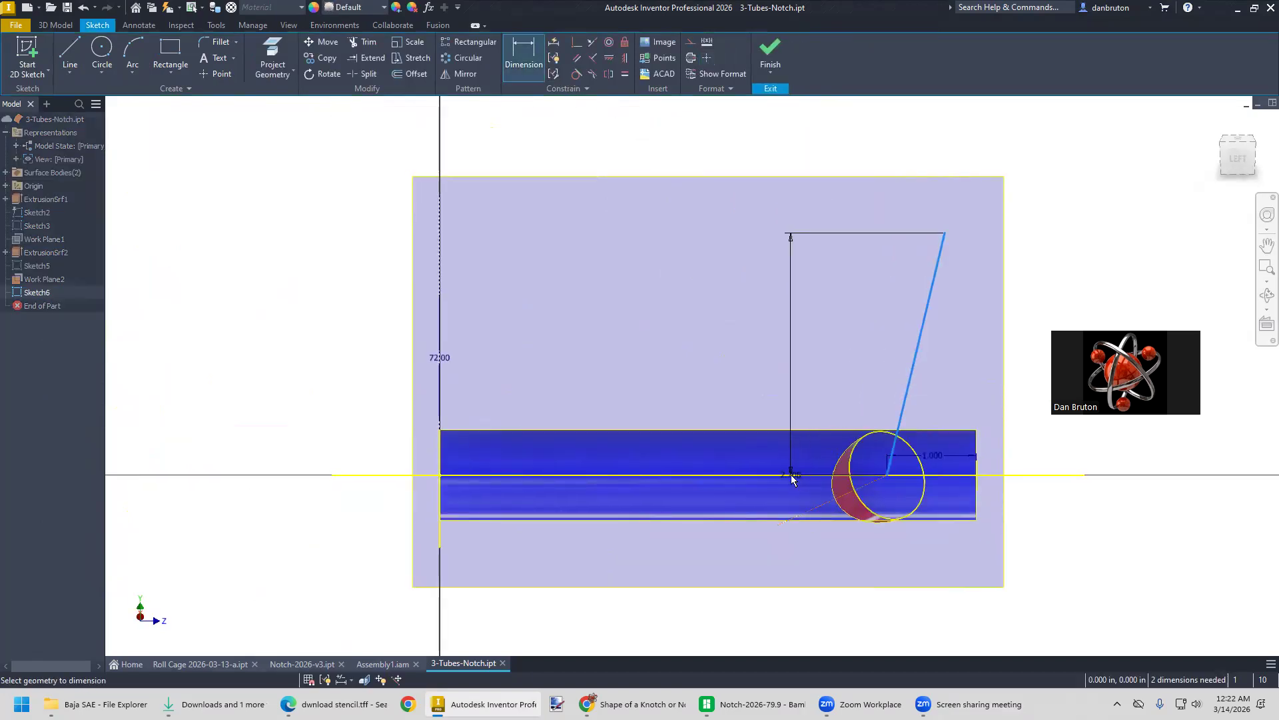
left_click(230, 470)
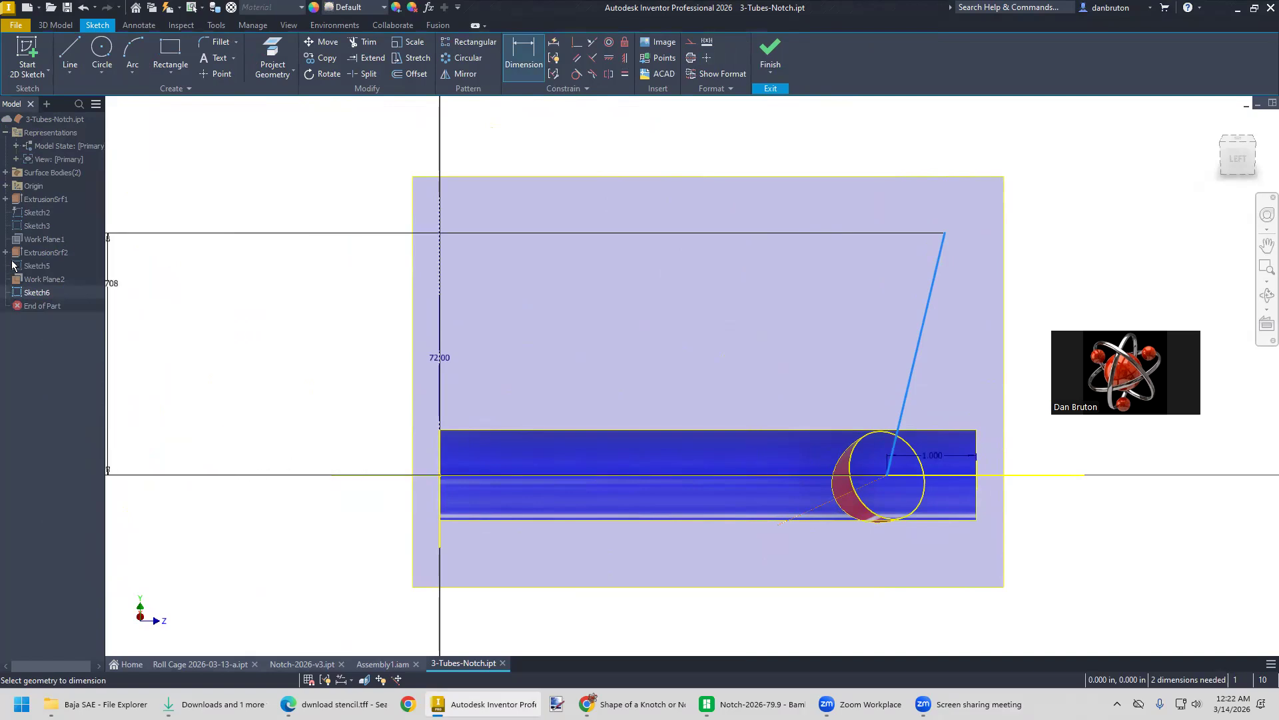
left_click(6, 187)
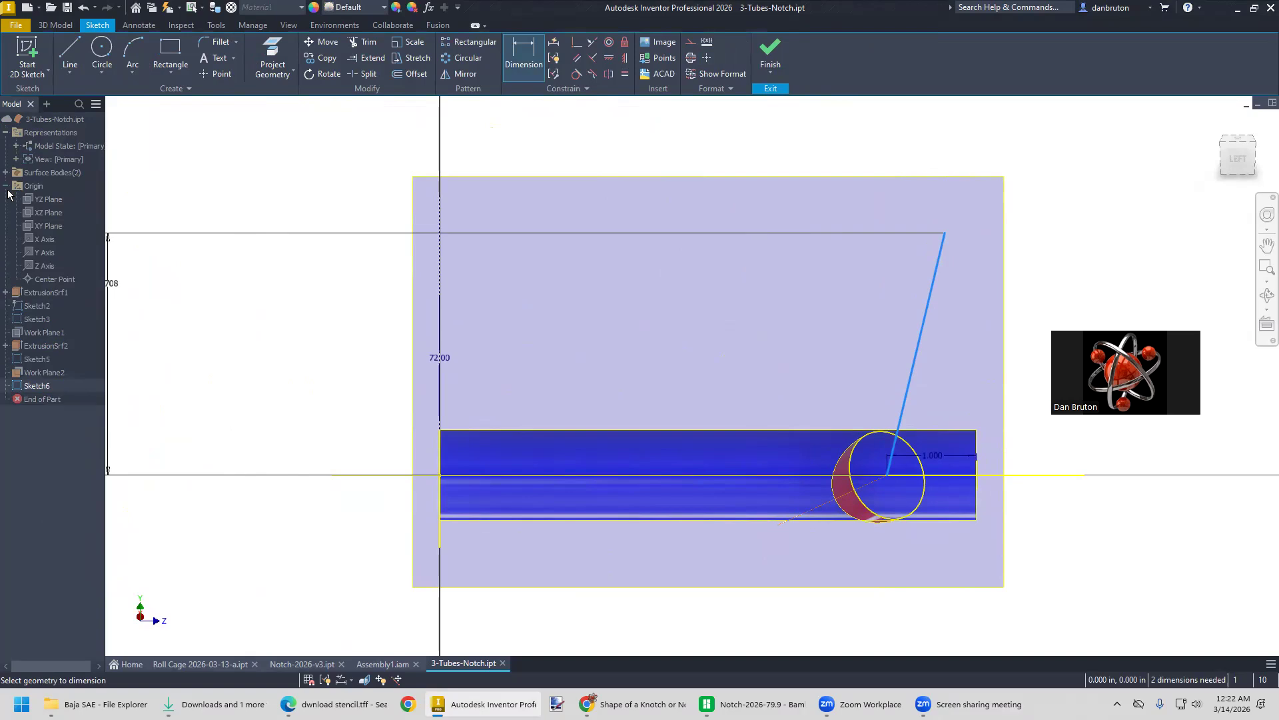
left_click(40, 264)
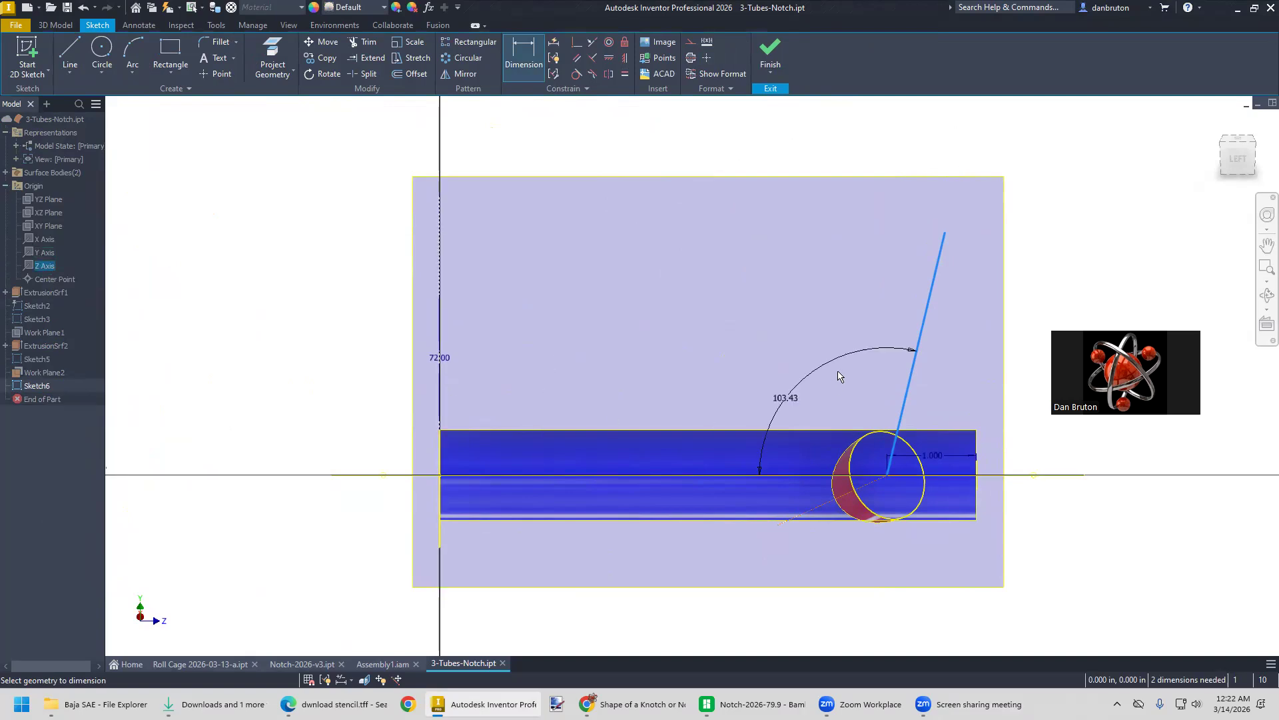
left_click(838, 370)
type("103.68 deg")
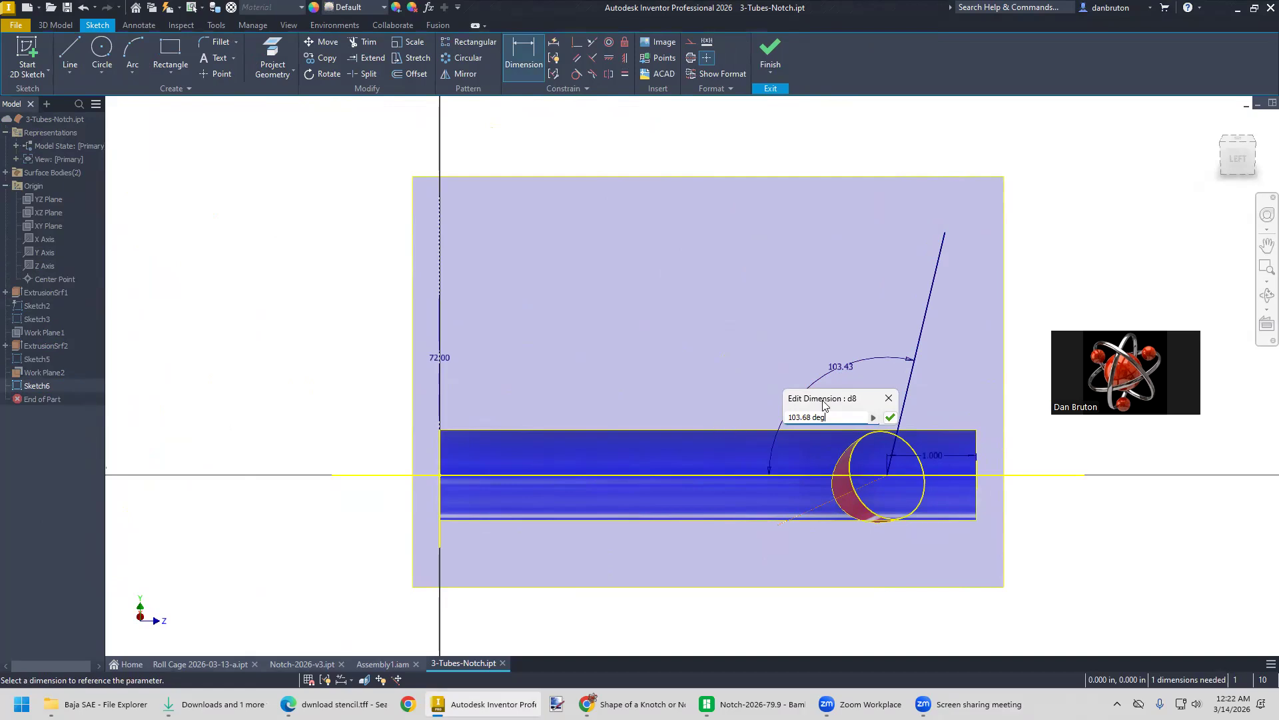
left_click(891, 417)
Convert the slanted line to construction geometry
left_click(925, 321)
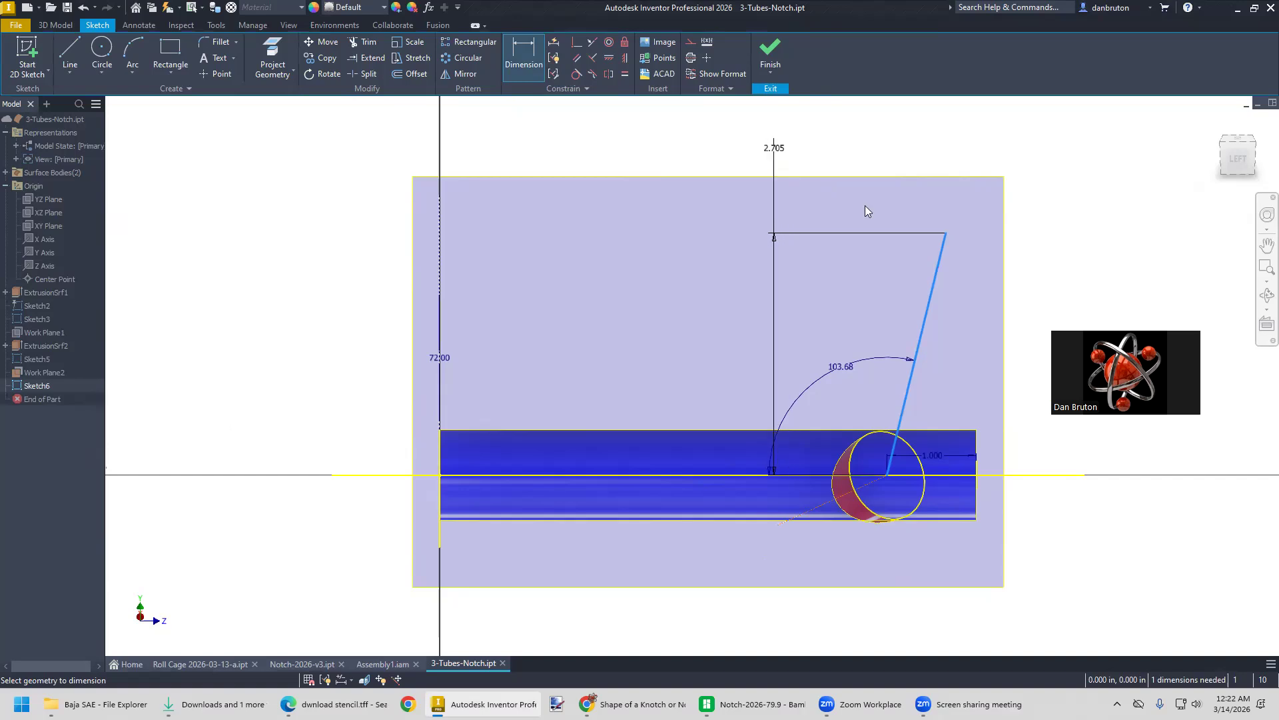
key("Escape")
left_click(931, 303)
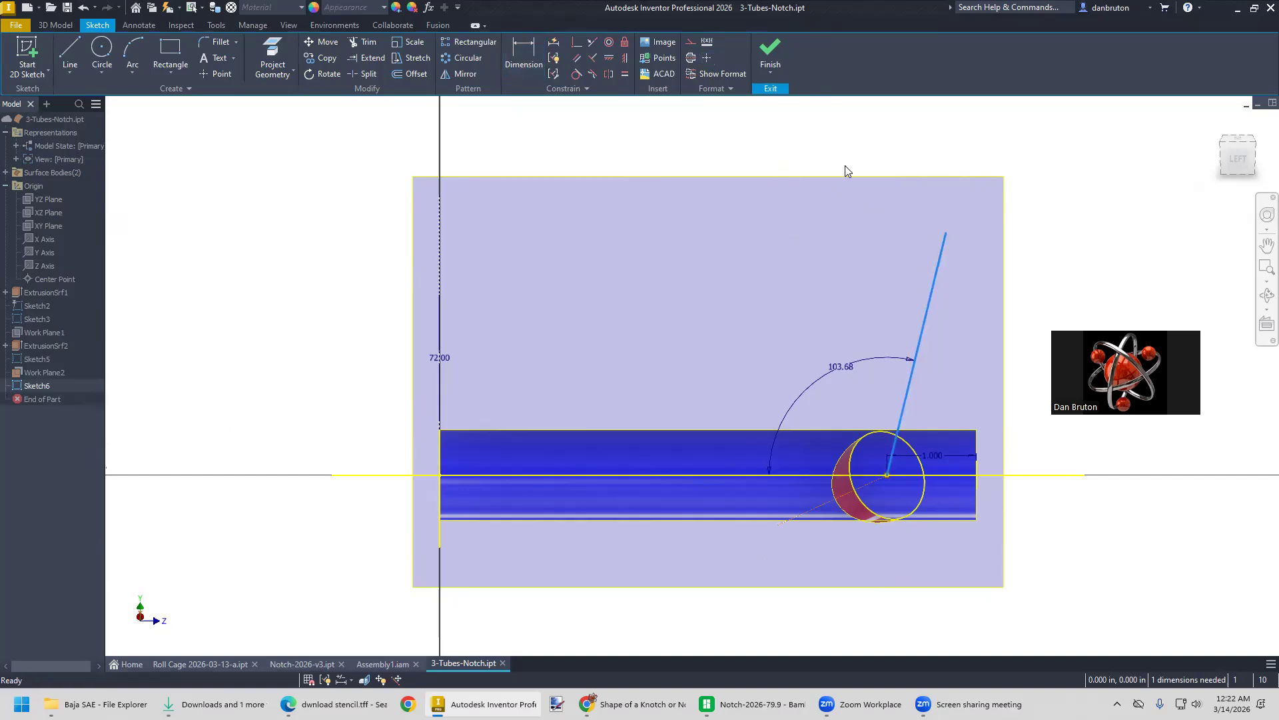
left_click(691, 47)
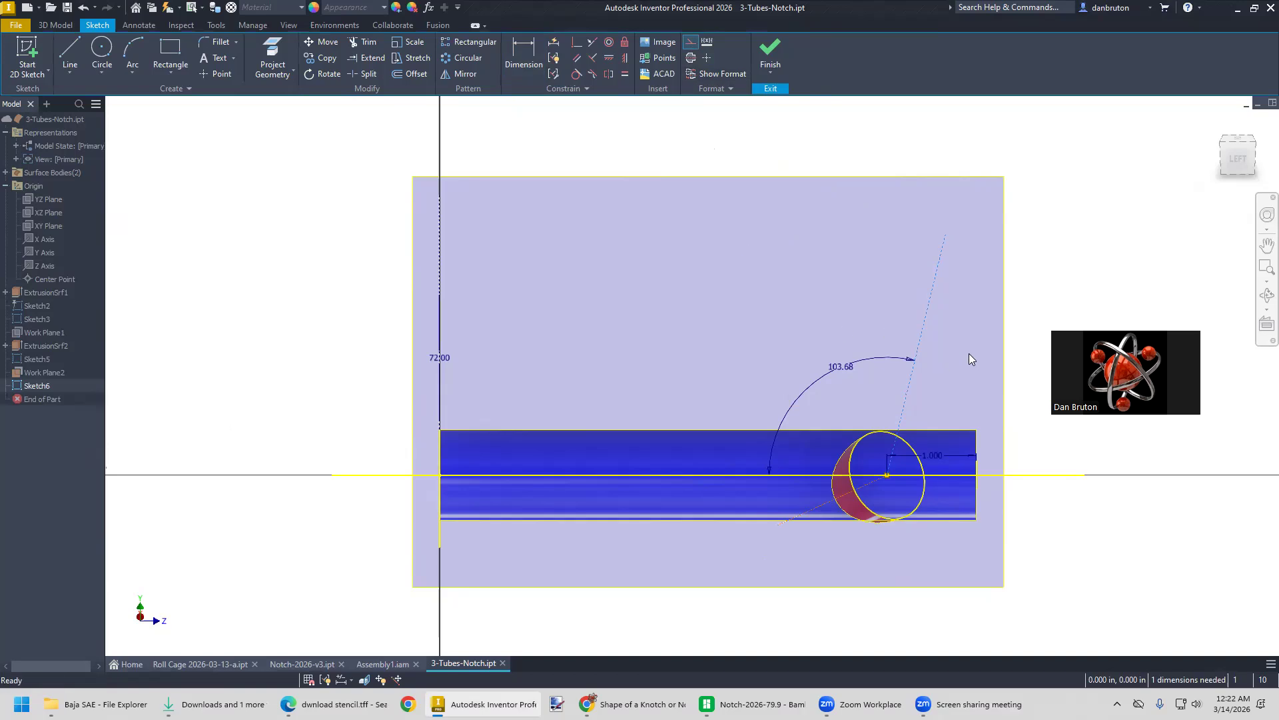
Shorten the slanted construction line down to the angle dimension's arrow and finish the sketch
left_click_drag(947, 235, 930, 301)
left_click_drag(920, 322, 913, 362)
left_click(849, 365)
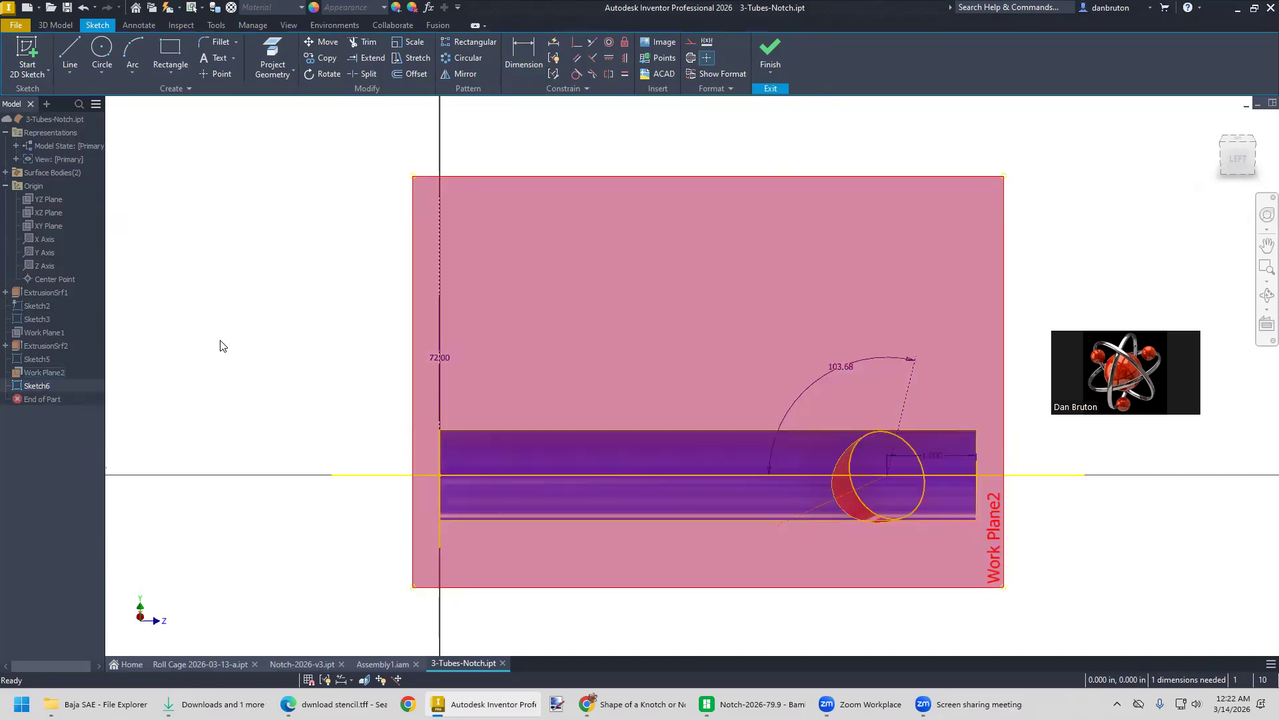
left_click(769, 56)
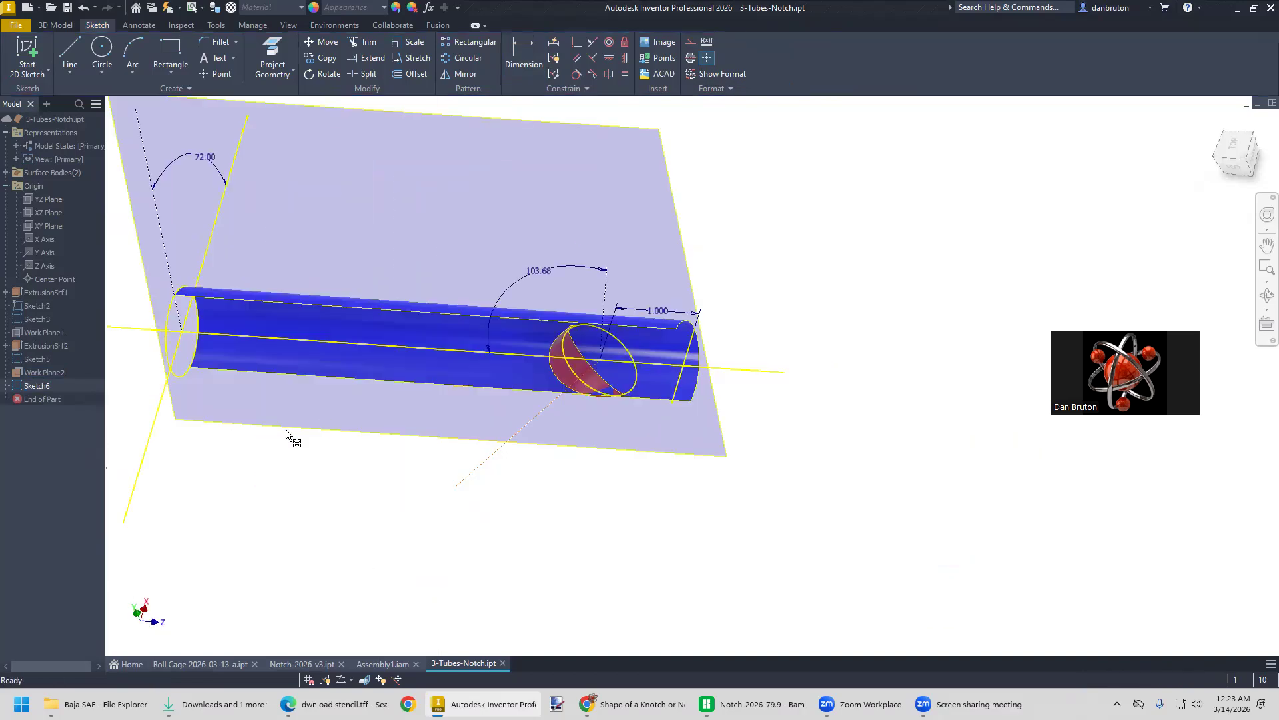
Hide Work Plane2 and create a work plane perpendicular to the slanted construction line at its free end
right_click(39, 373)
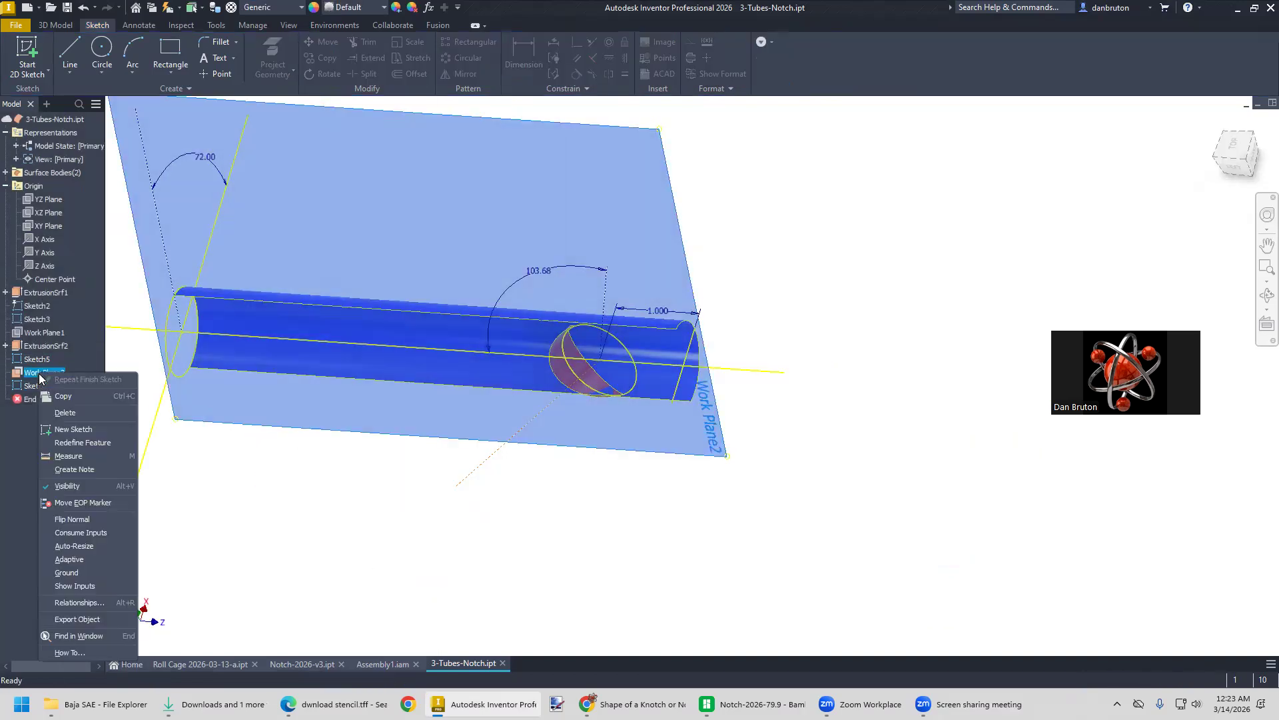
left_click(85, 484)
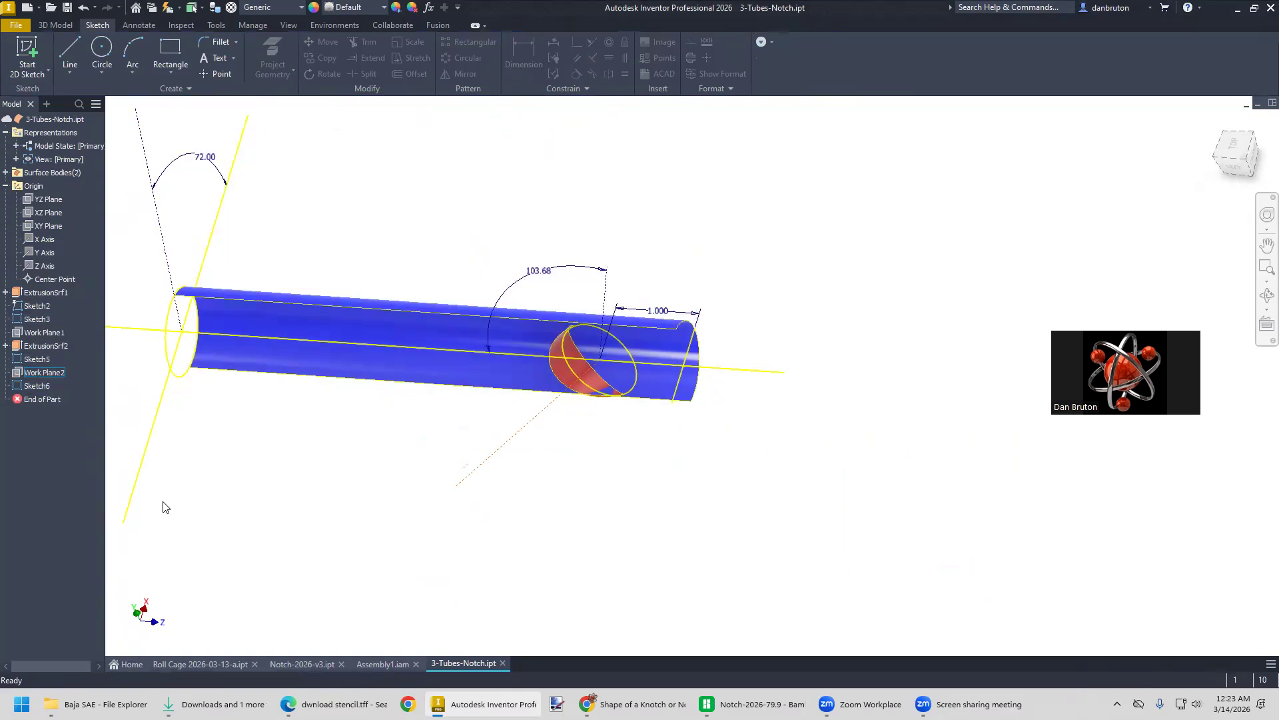
left_click(56, 25)
left_click(607, 53)
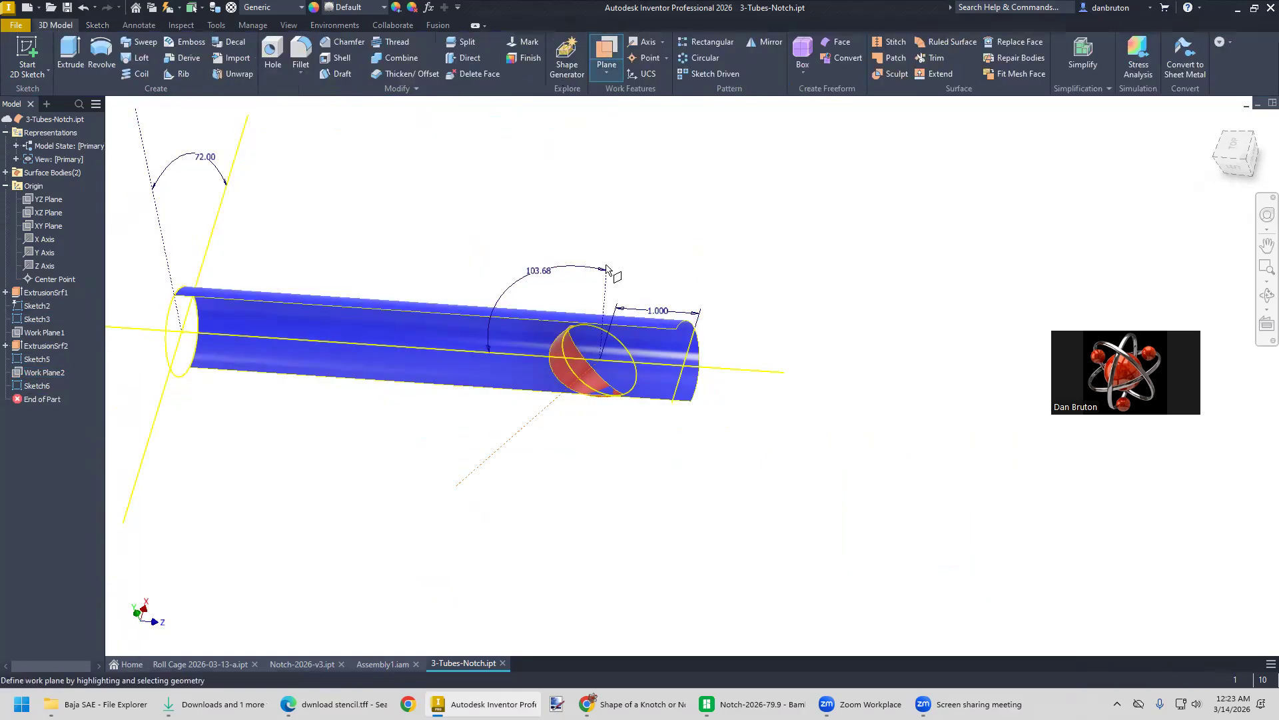
left_click(607, 288)
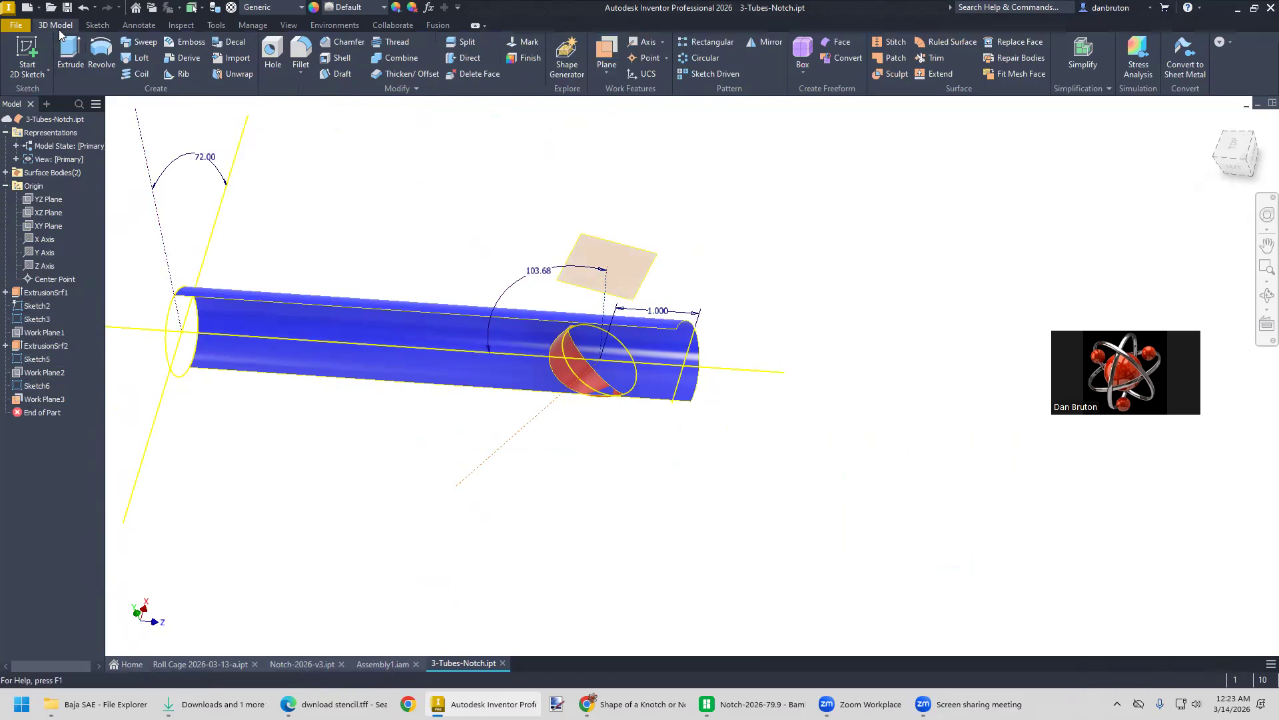
Start a new 2D sketch on the work plane at the construction line's free end
left_click(97, 25)
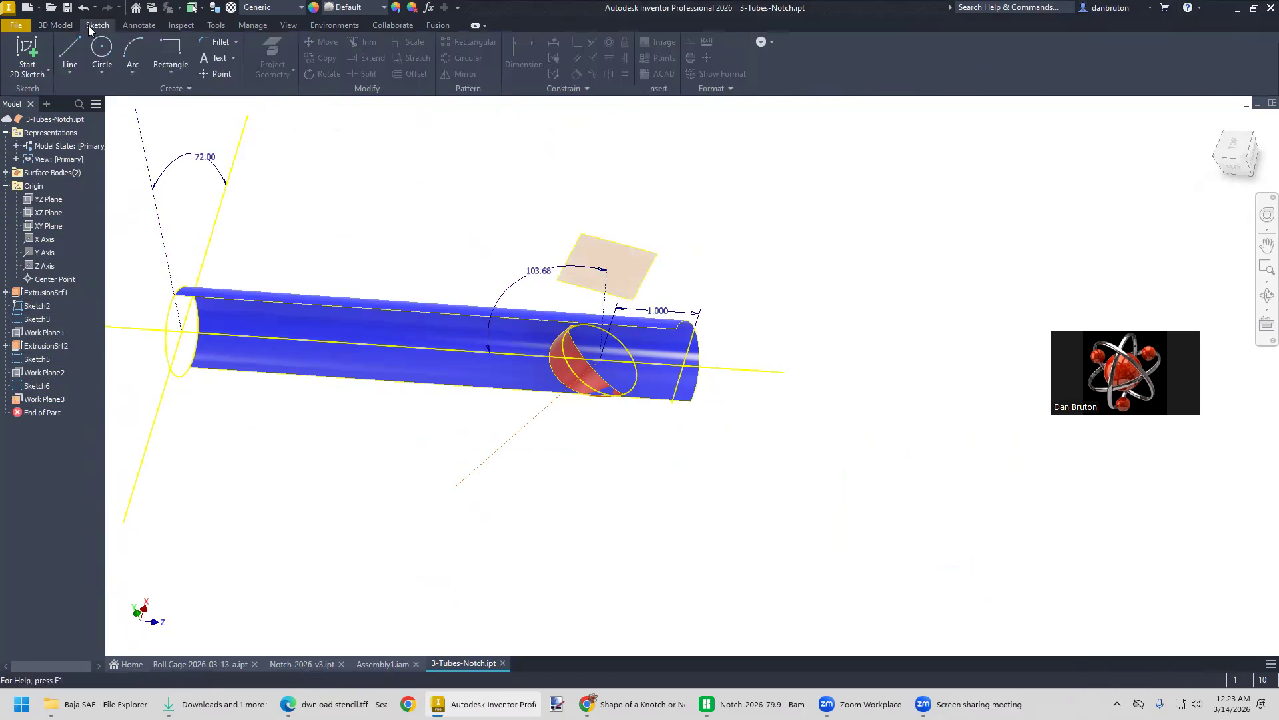
right_click(606, 244)
left_click(613, 280)
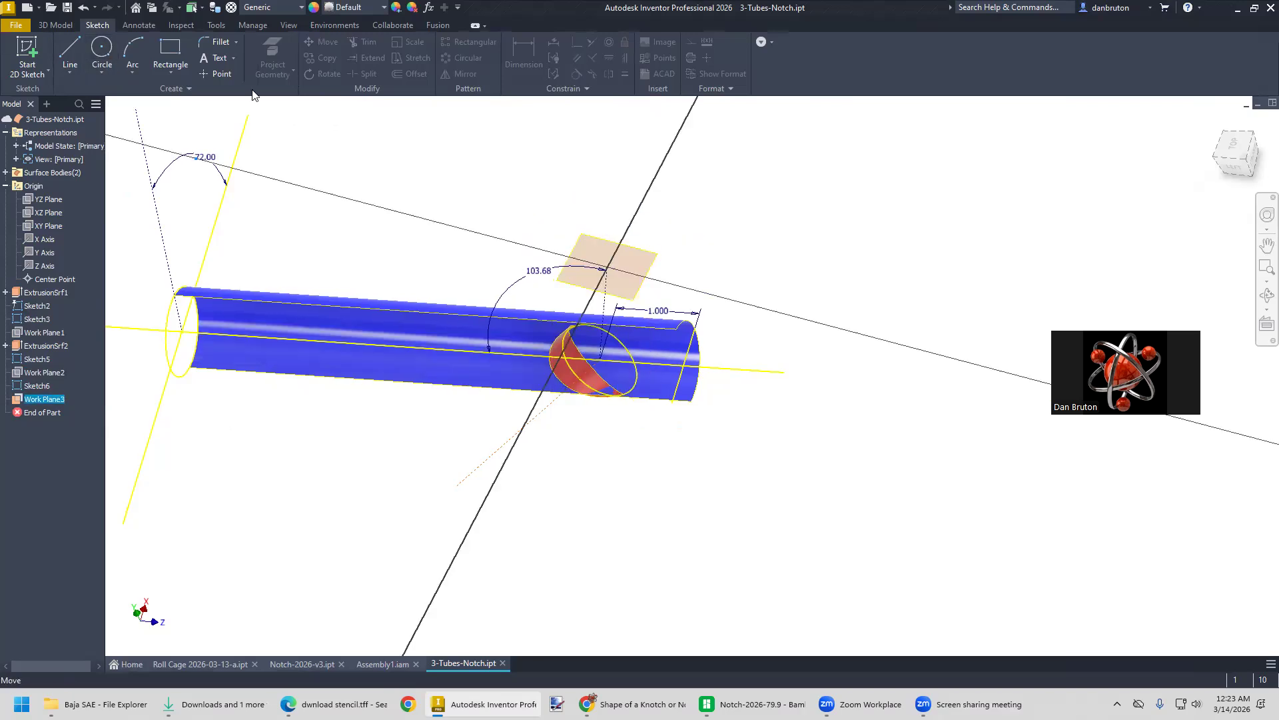
Draw a circle centred on the slanted construction line's free end with a diameter of 1in+.4mm
key("c")
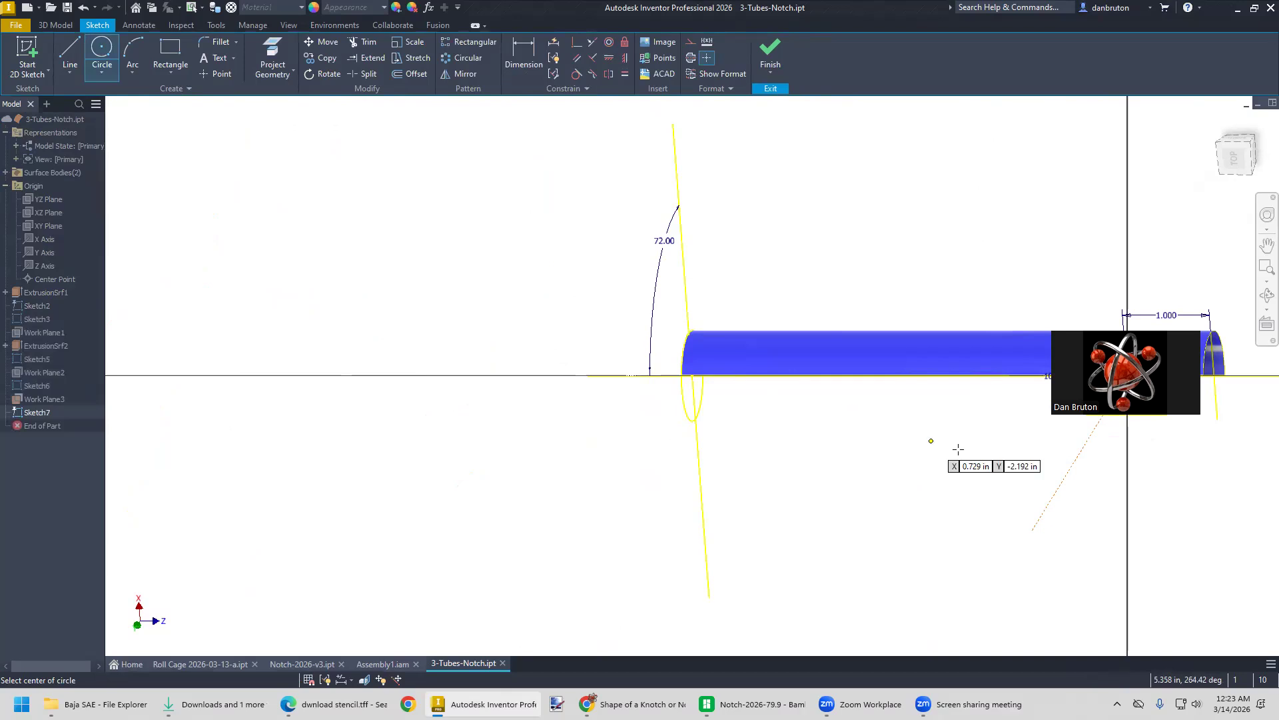
middle_click_drag(891, 446, 513, 433)
mouse_move(675, 471)
middle_mouse_down()
mouse_move(626, 443)
mouse_move(509, 432)
mouse_move(522, 414)
mouse_move(545, 415)
middle_mouse_up()
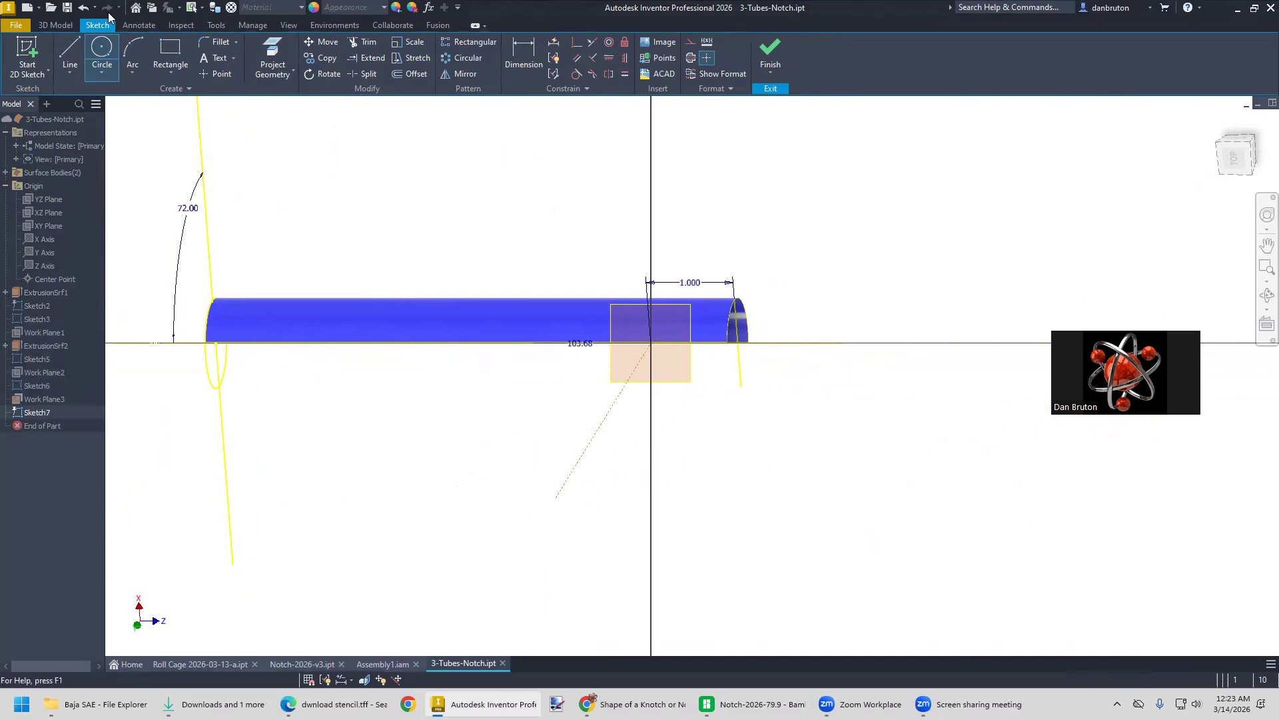
left_click(97, 45)
left_click(99, 53)
left_click(651, 342)
type("1in+")
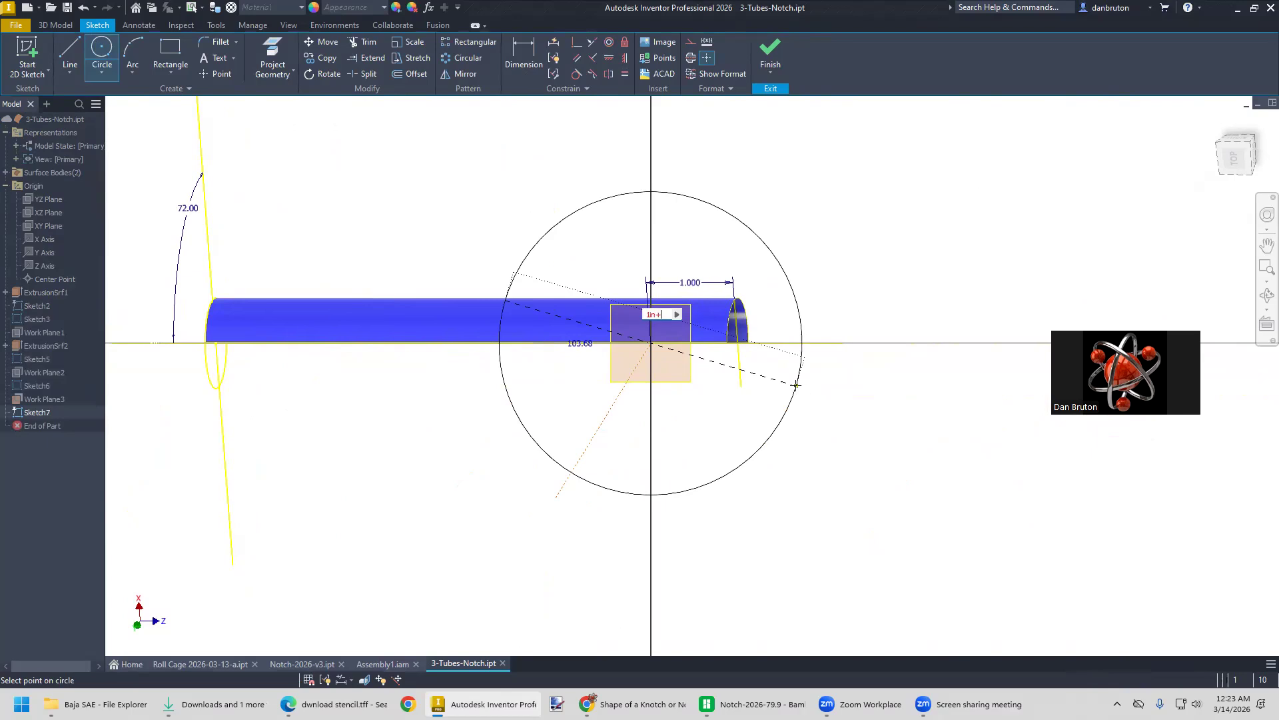
type(".4mm")
key("Return")
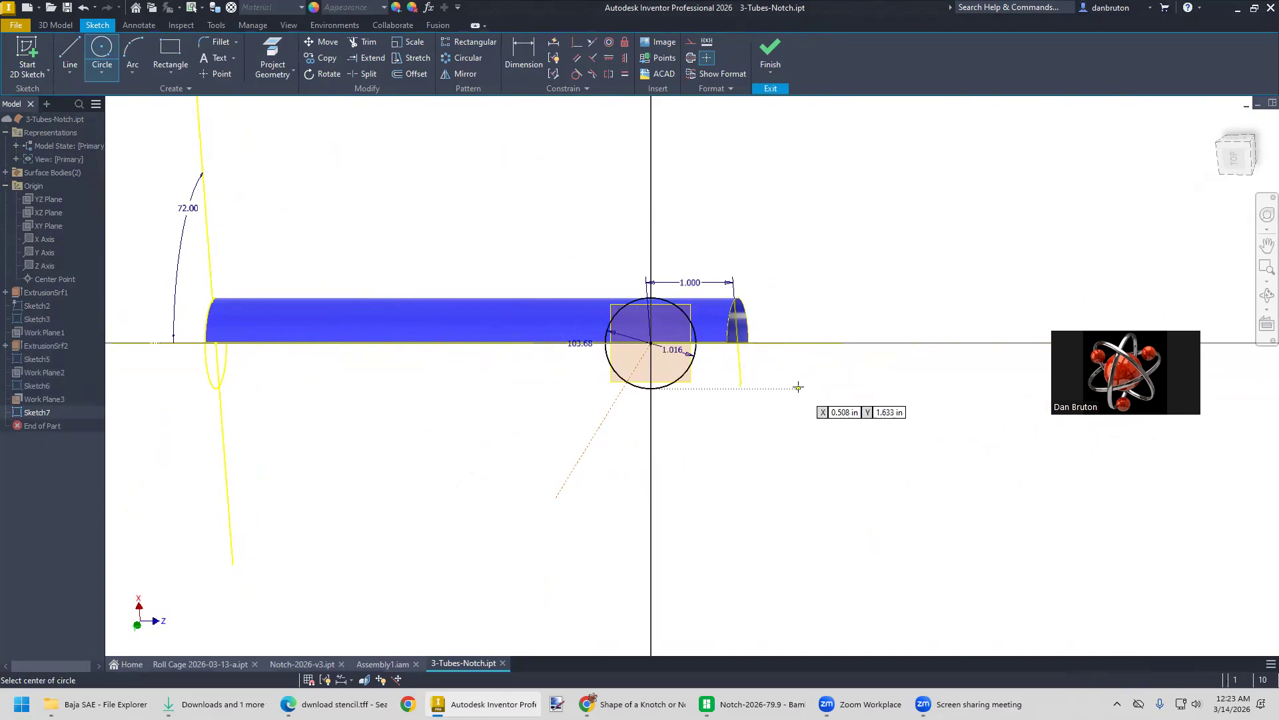
Extrude the circle as a surface 1.375 in in the flipped direction, into the blue tube, and save the part
left_click(64, 31)
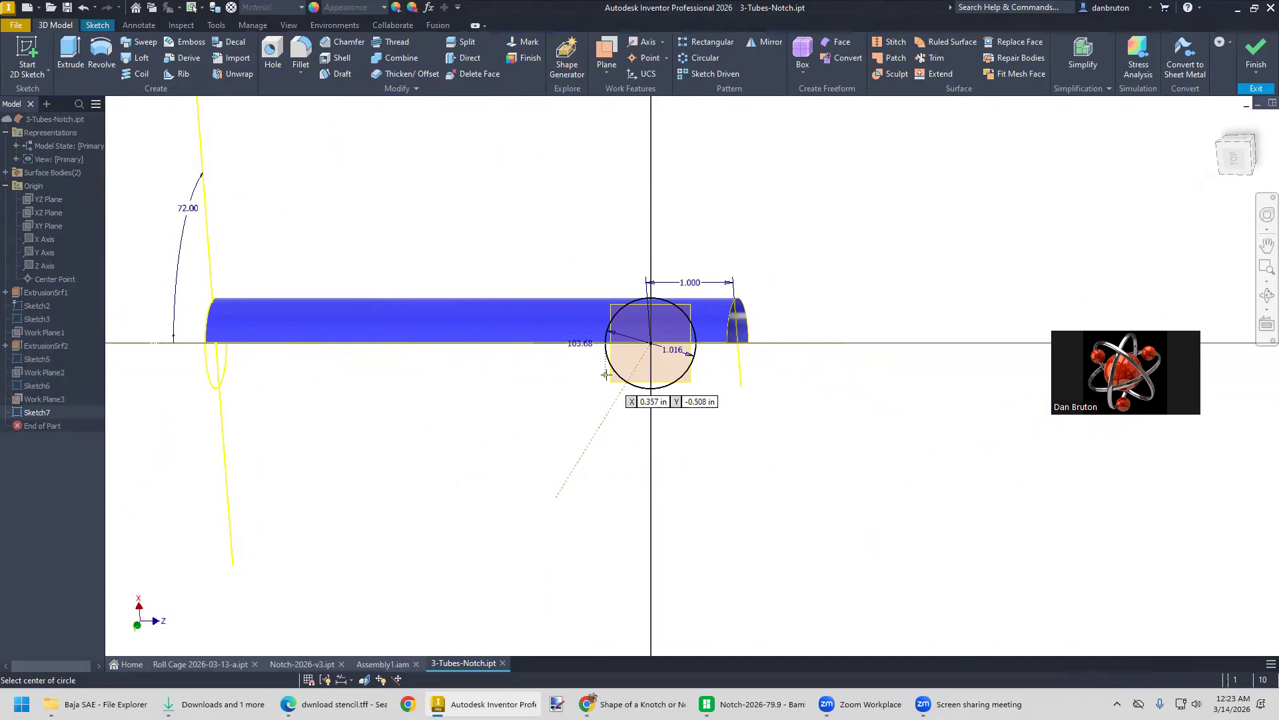
mouse_move(666, 417)
middle_mouse_down("shift")
mouse_move(585, 386)
mouse_move(622, 385)
middle_mouse_up("shift")
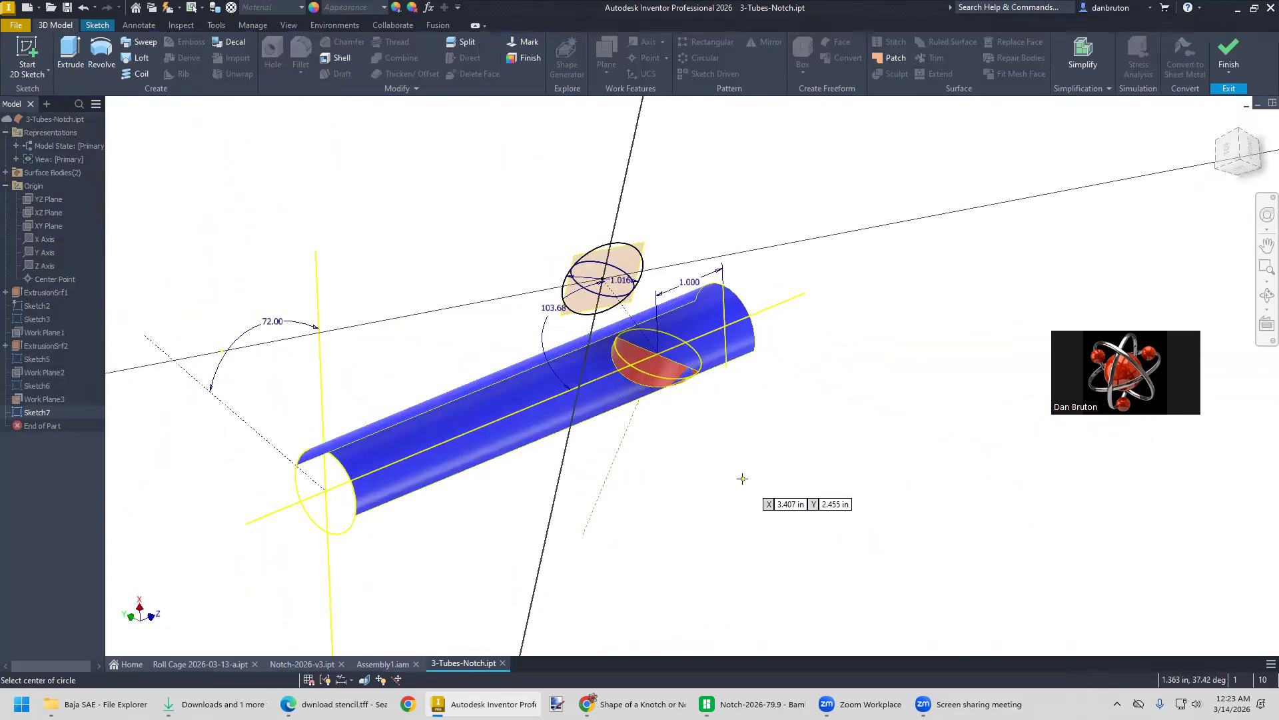
left_click(64, 48)
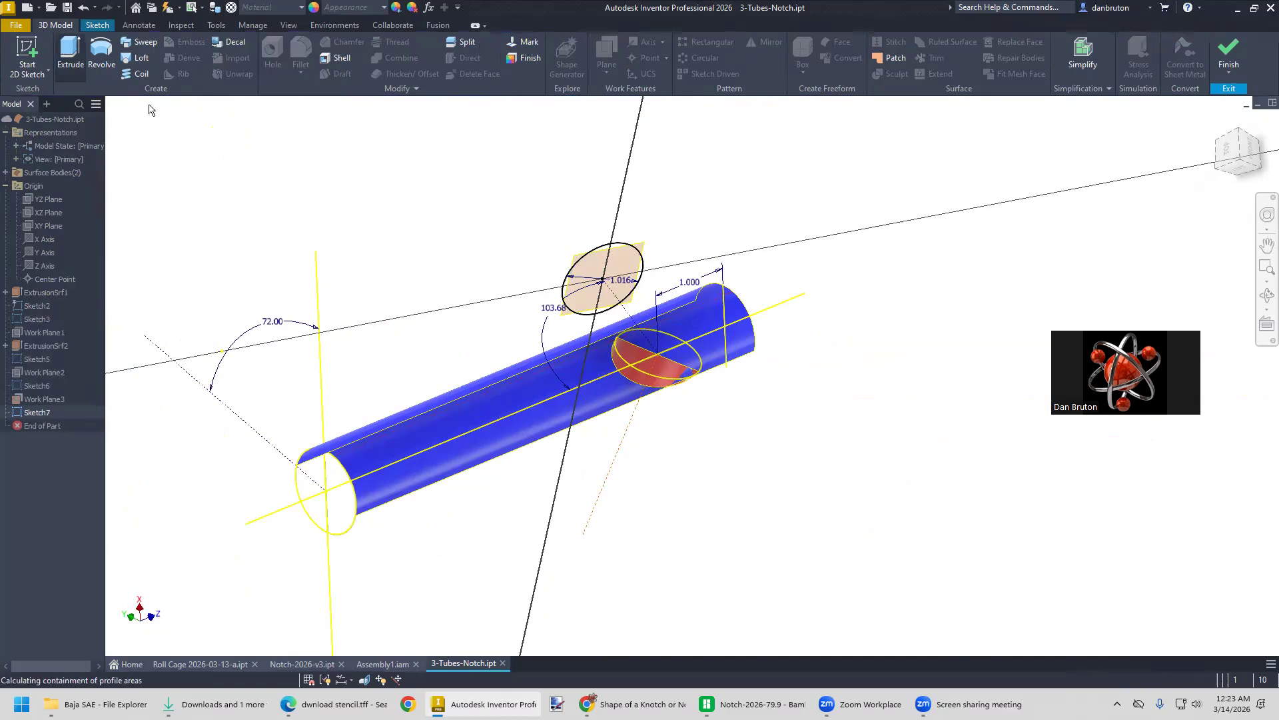
left_click(312, 122)
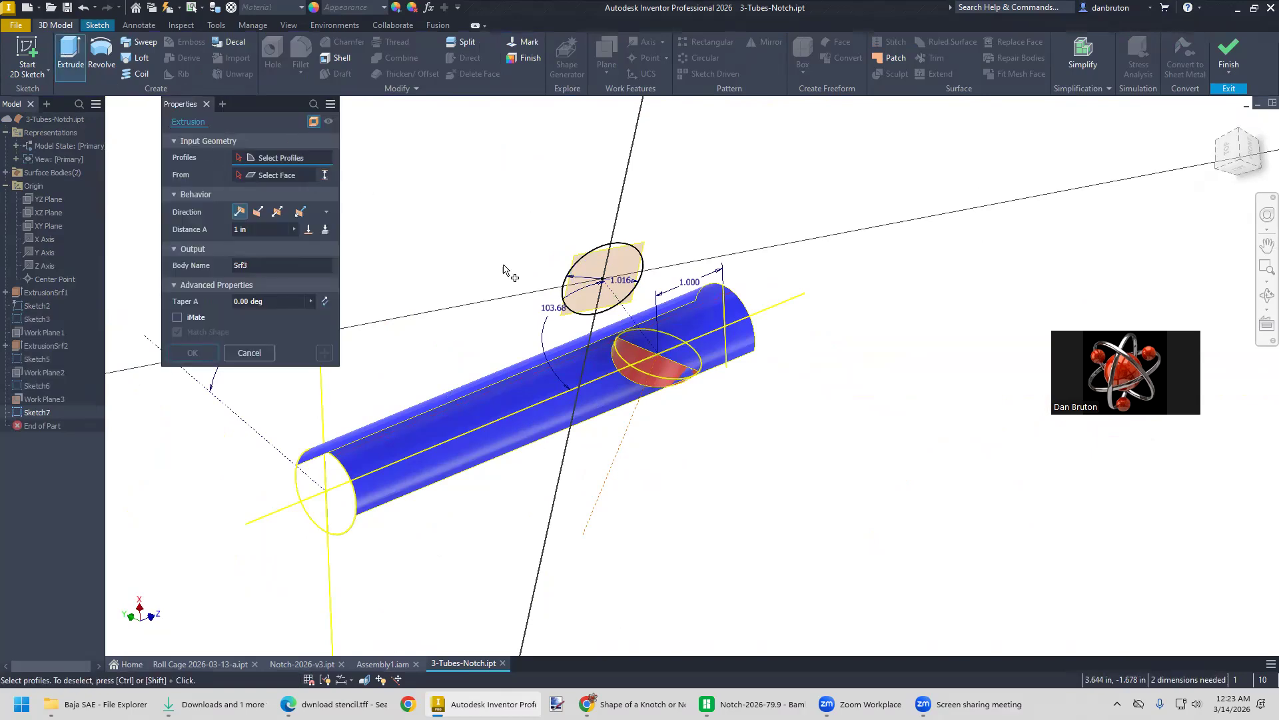
left_click(596, 254)
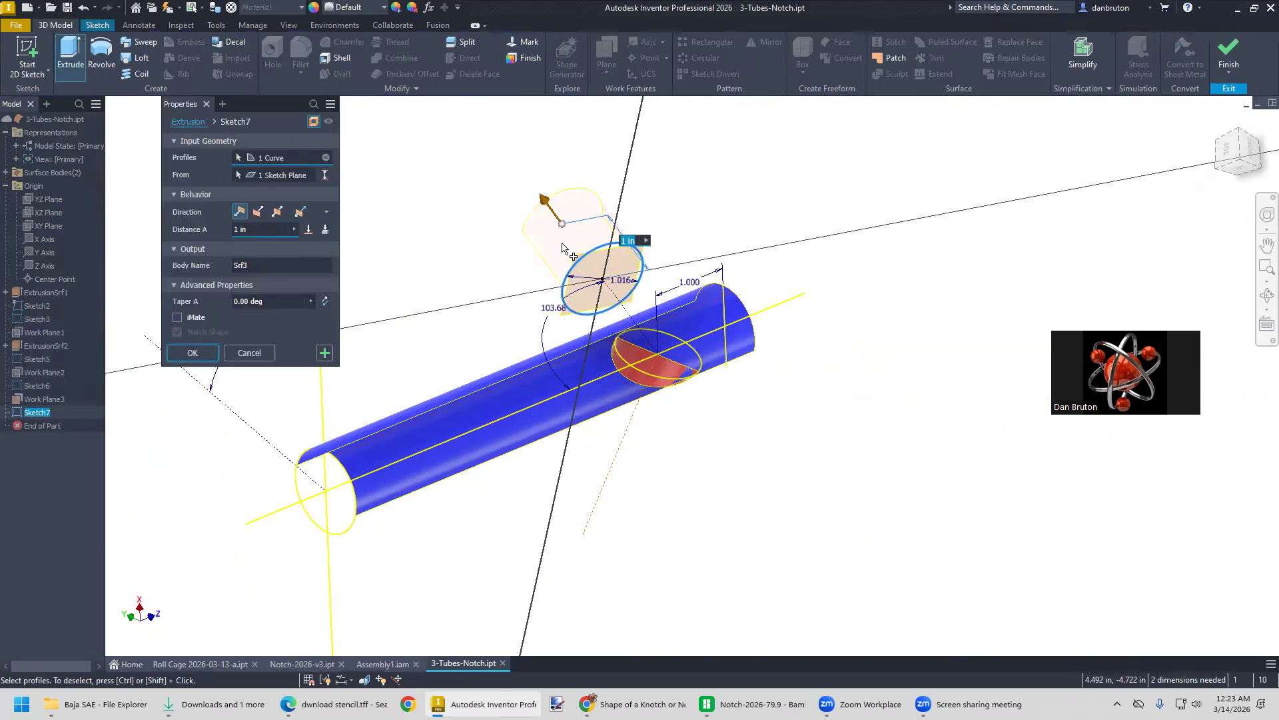
left_click(258, 213)
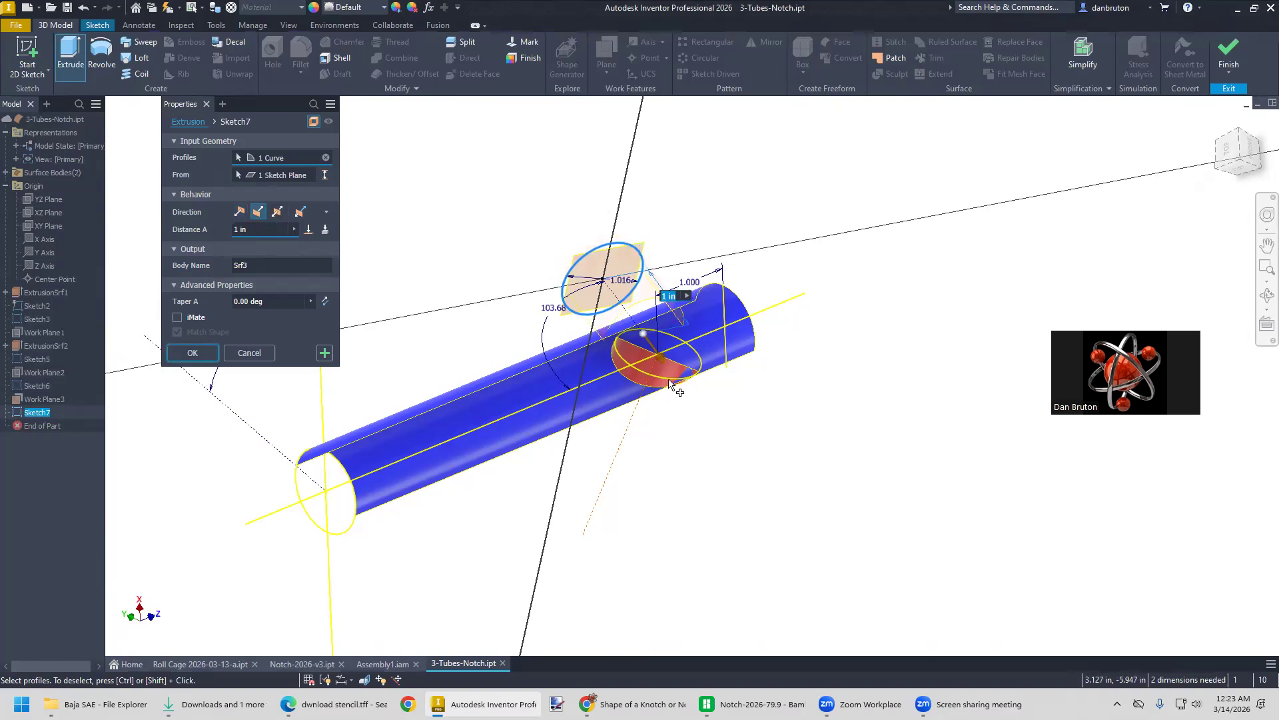
left_click_drag(669, 369, 708, 465)
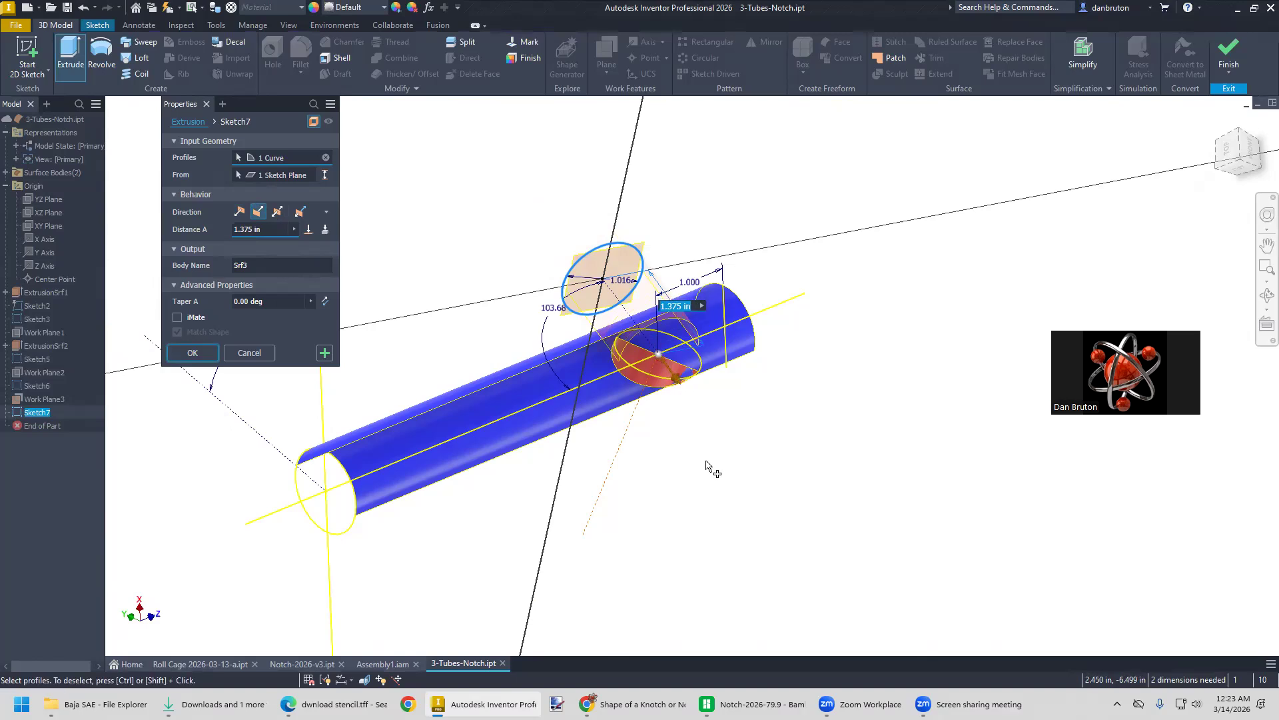
left_click(193, 353)
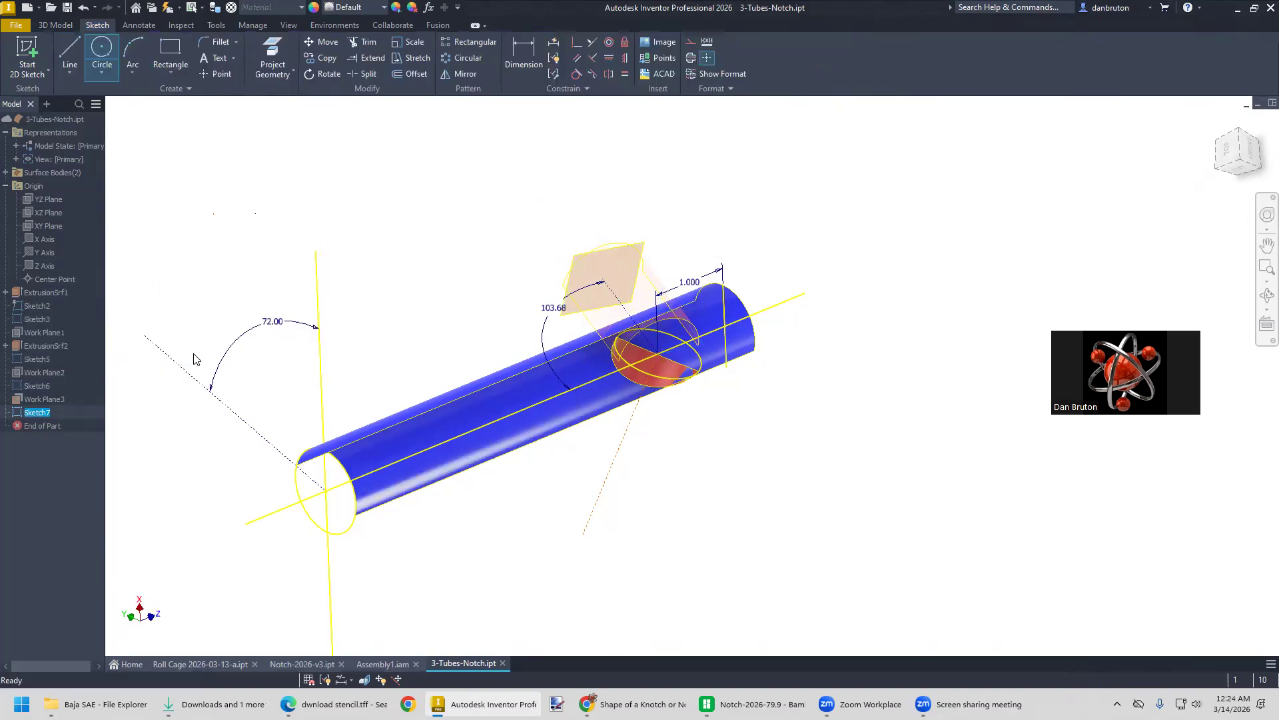
left_click(67, 8)
left_click(589, 387)
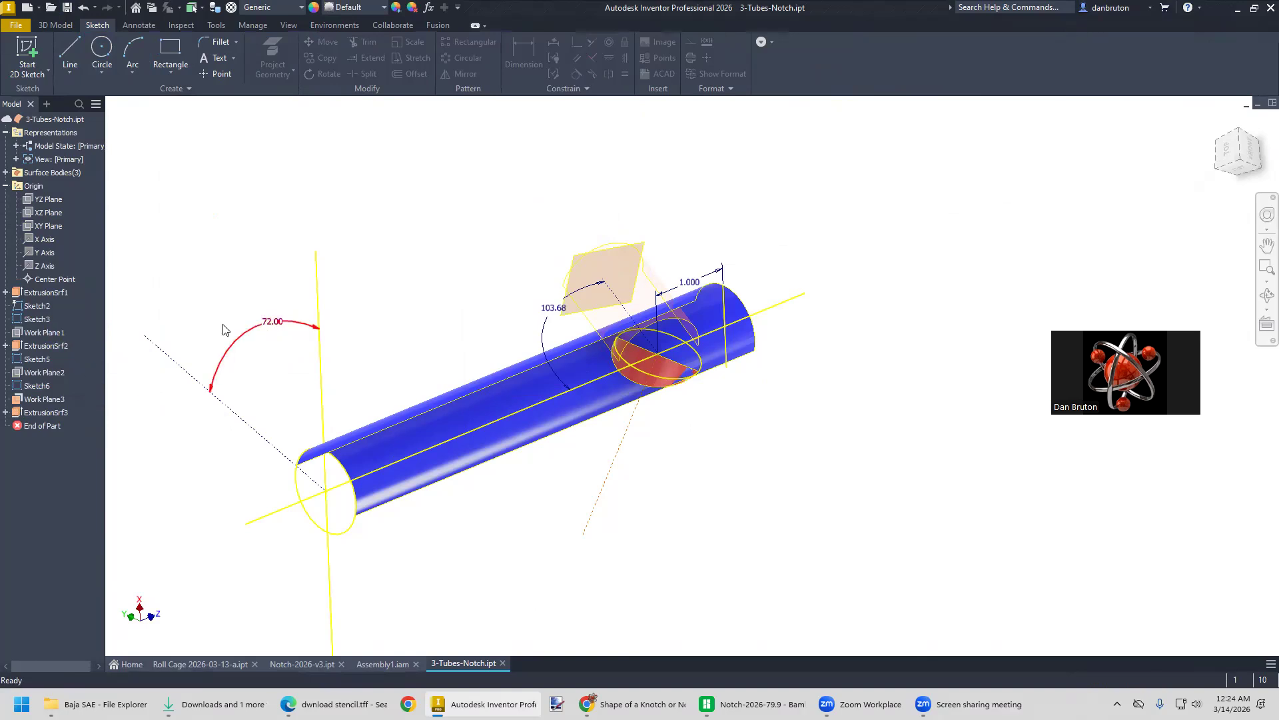
right_click(38, 308)
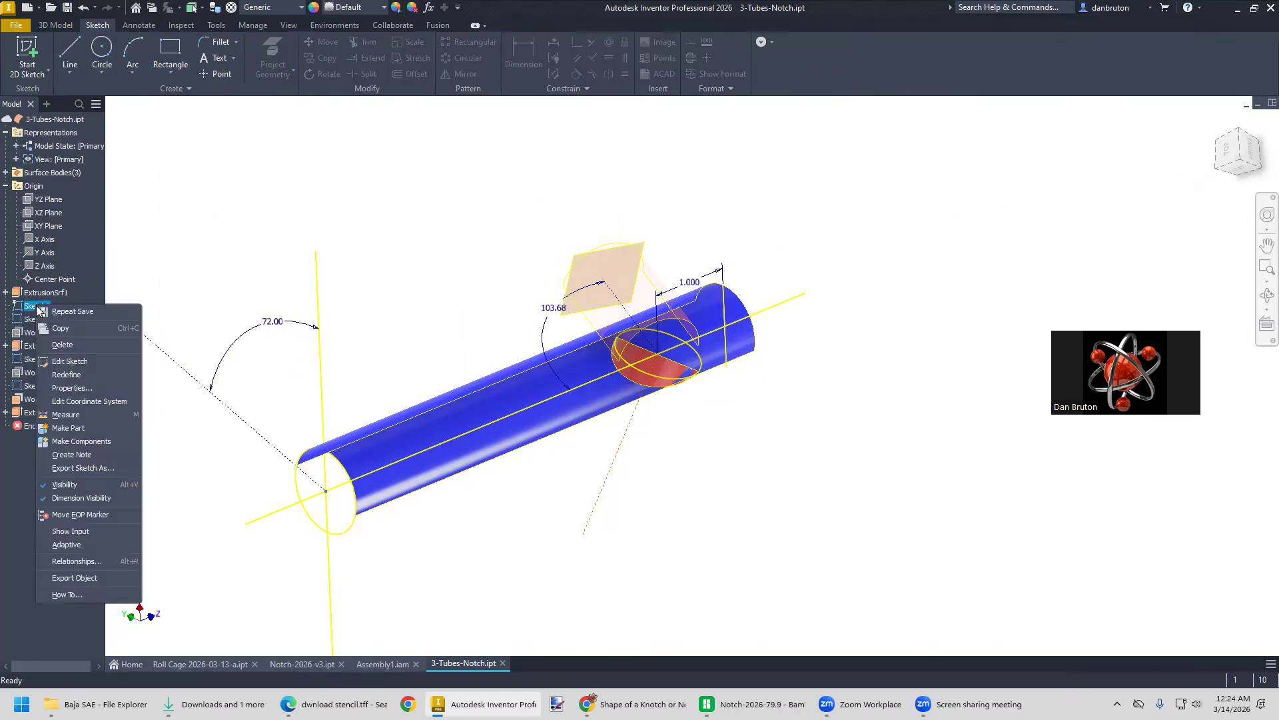
key("Escape")
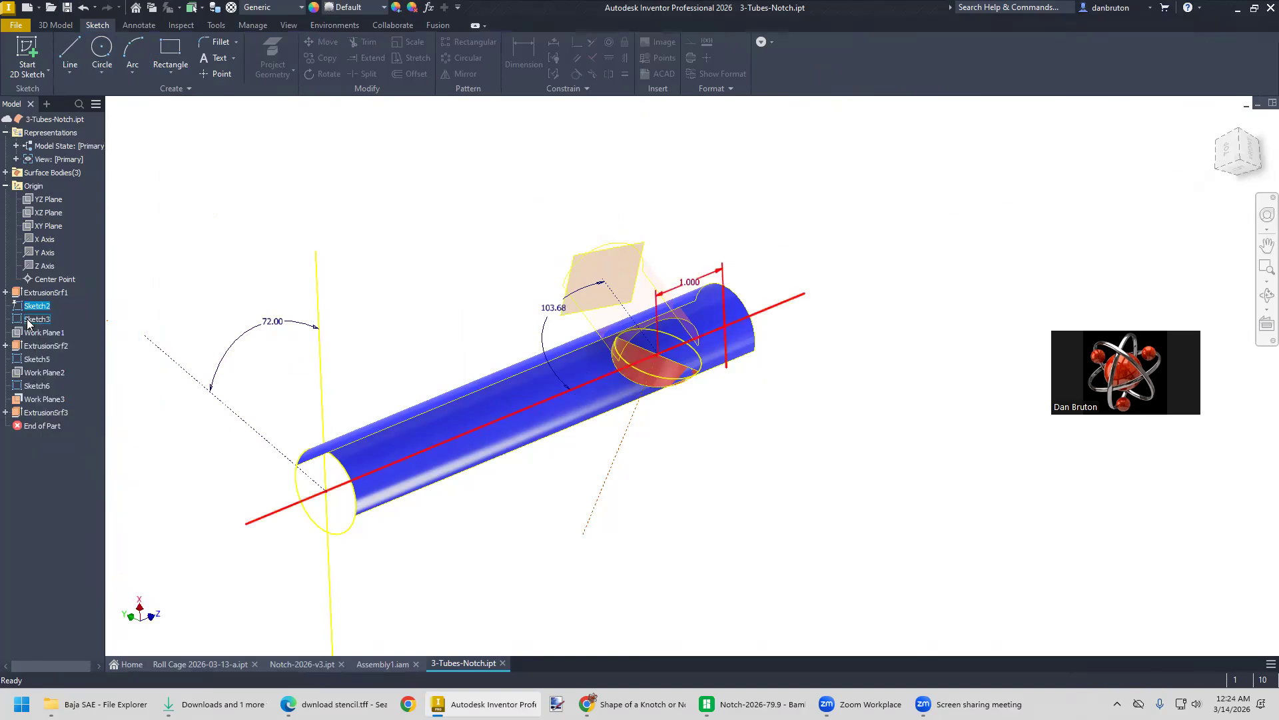
left_click(30, 323)
left_click(36, 308)
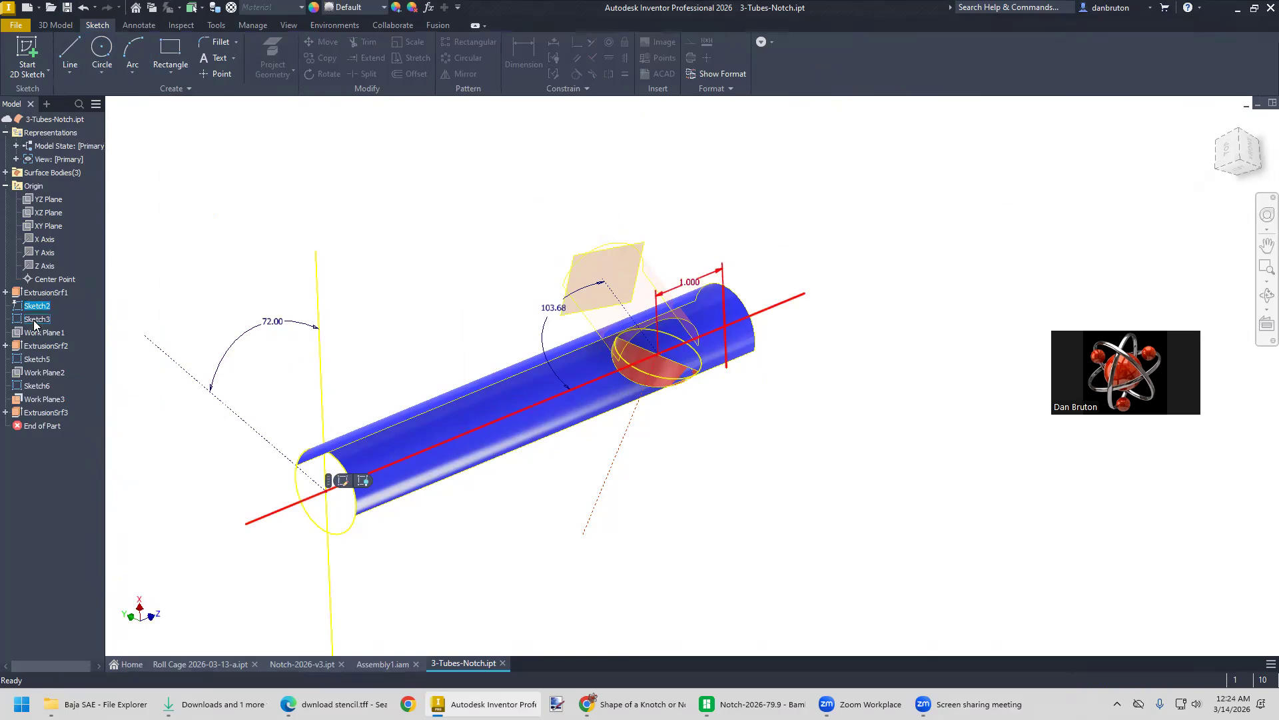
left_click(6, 292)
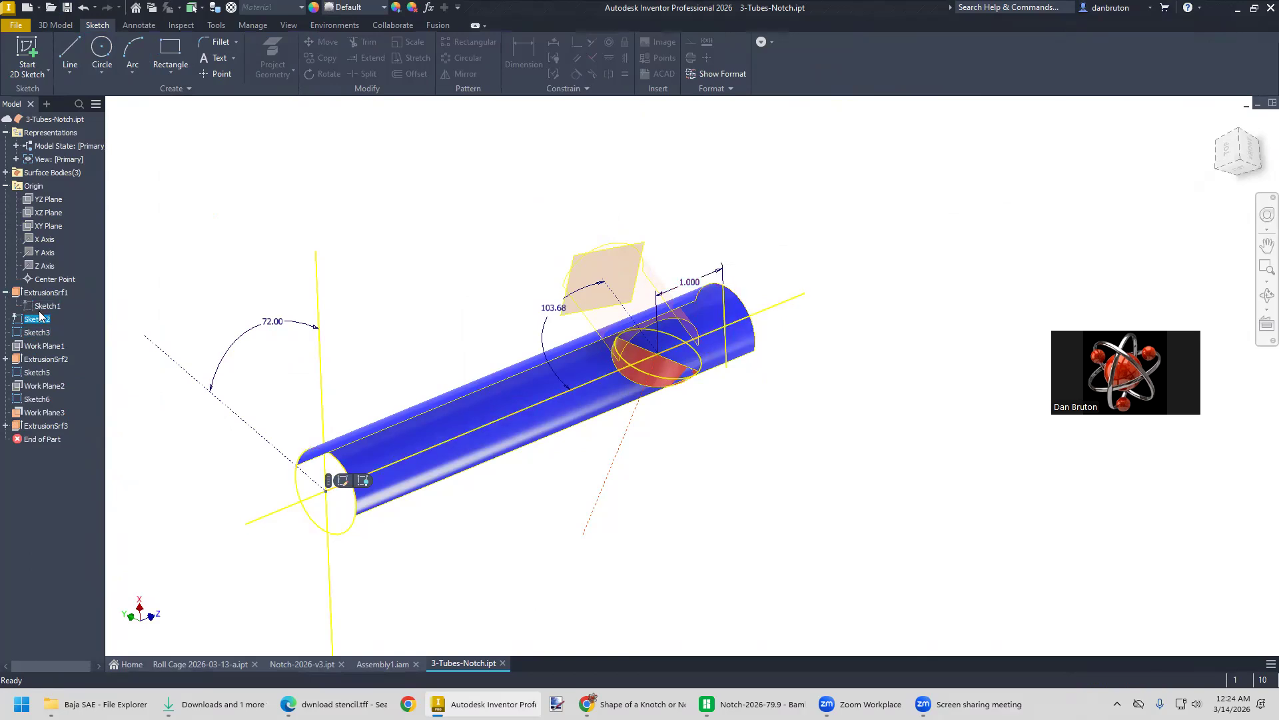
Hide Work Plane3 and turn off translucency for the third tube's surface, ExtrusionSrf3
left_click(32, 413)
right_click(32, 413)
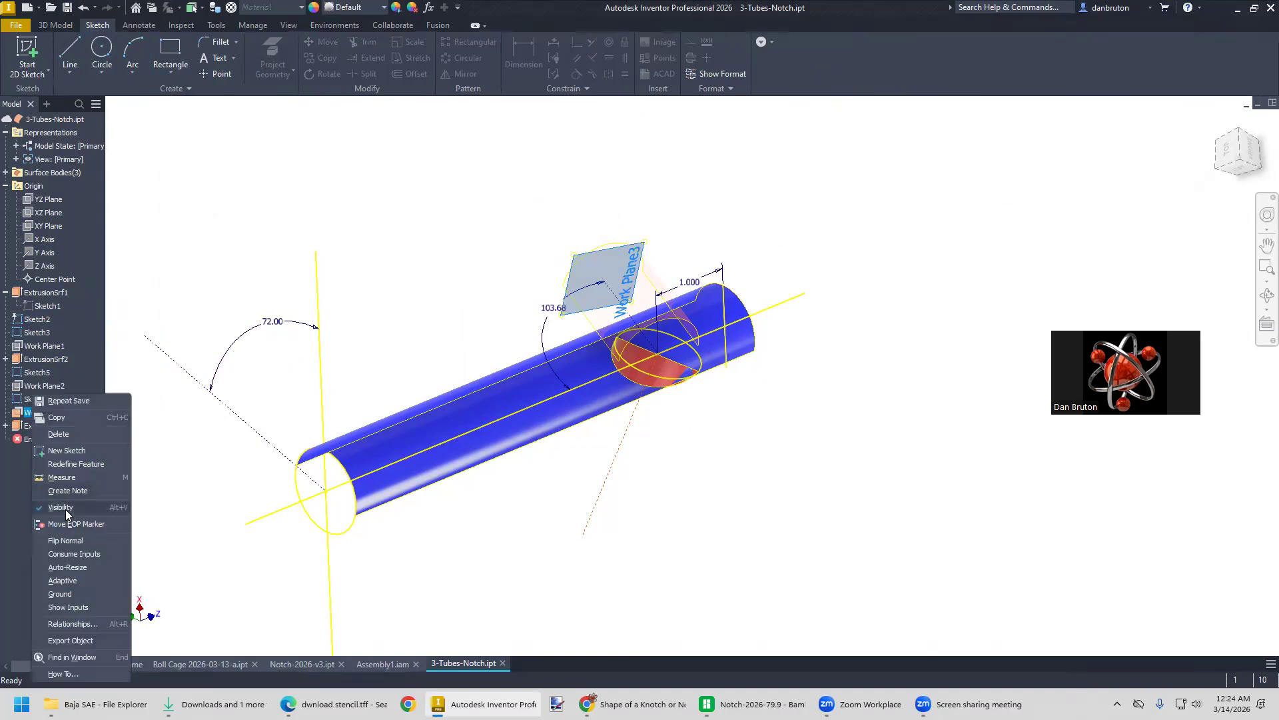
left_click(62, 507)
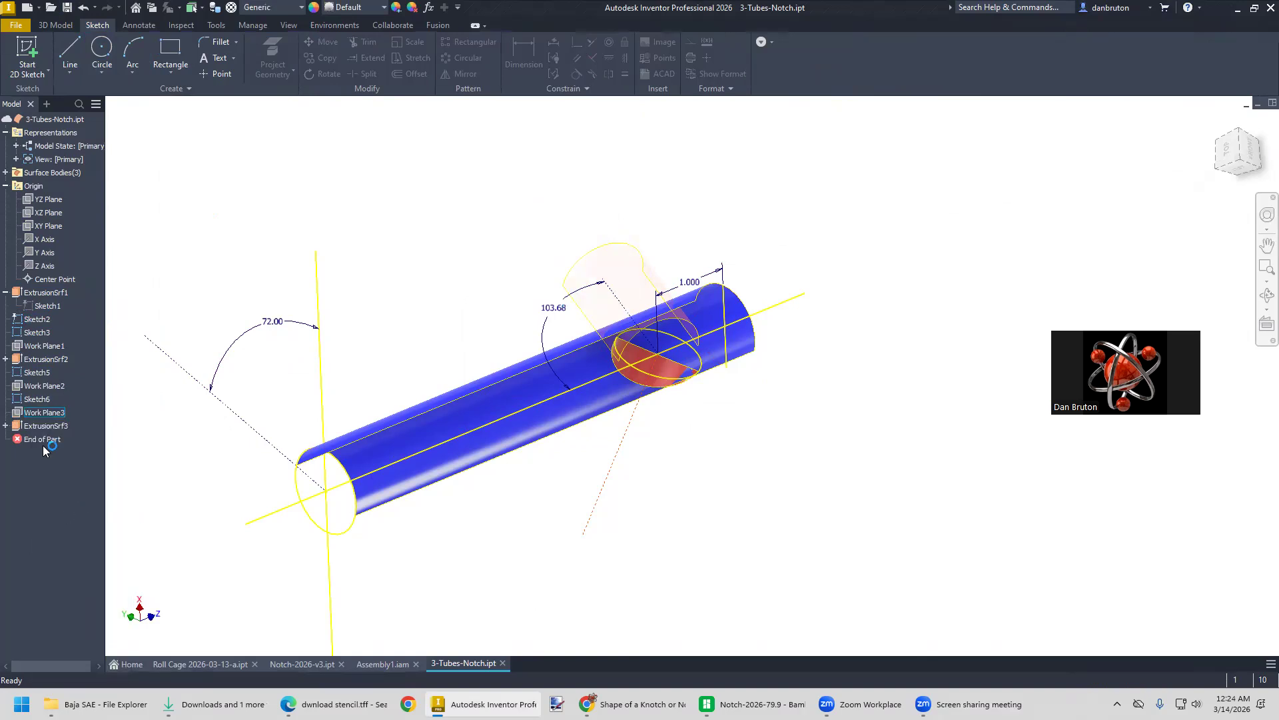
right_click(32, 426)
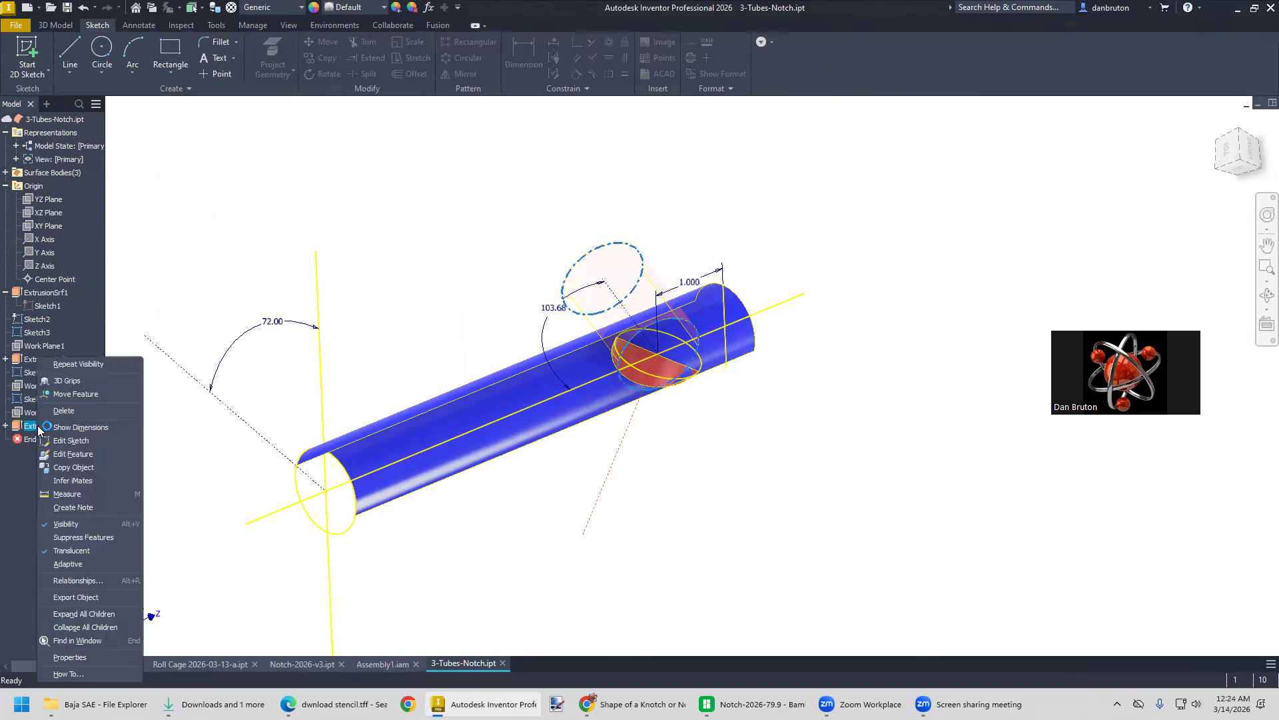
left_click(73, 550)
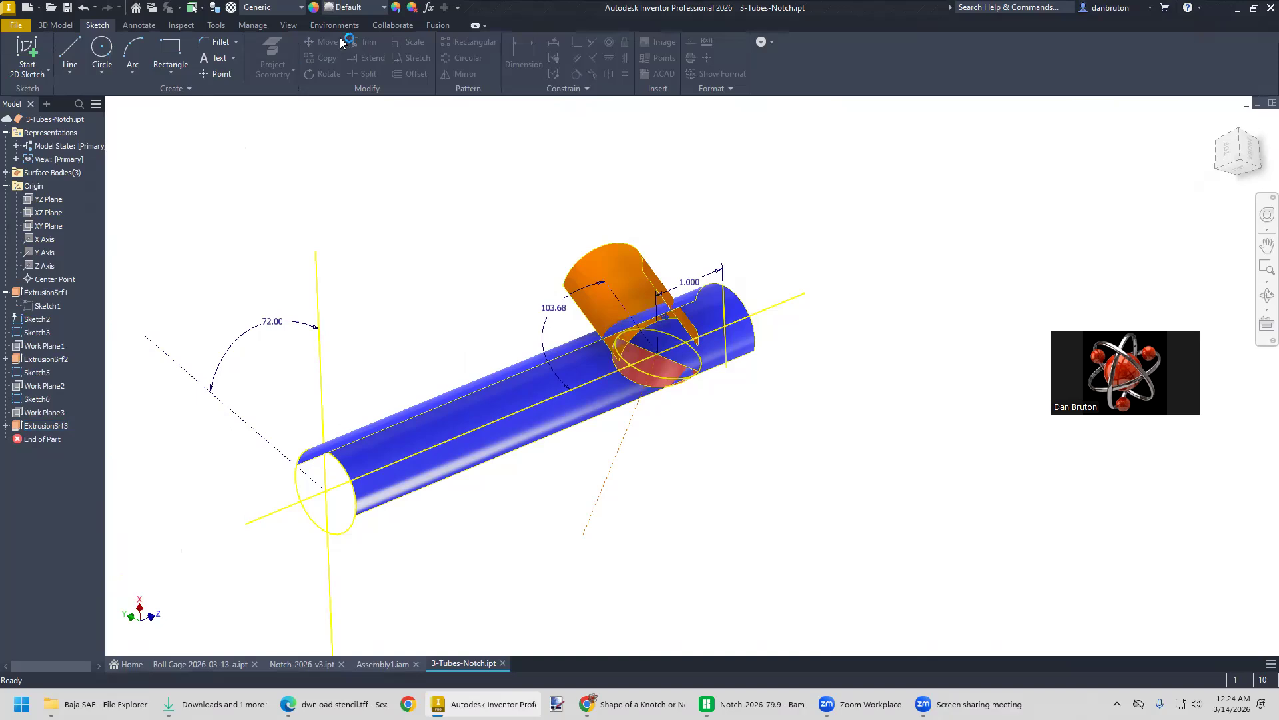
Apply the Dark Green appearance to the third tube's surface, ExtrusionSrf3
left_click(45, 426)
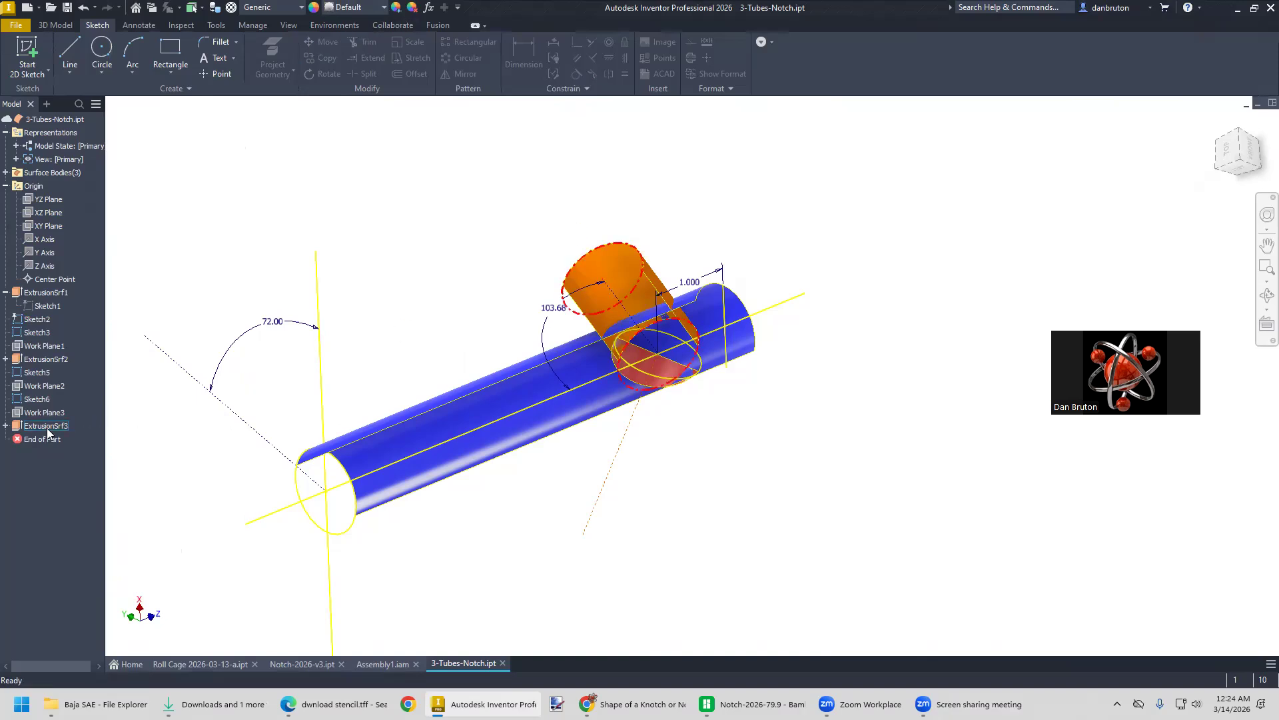
left_click(384, 8)
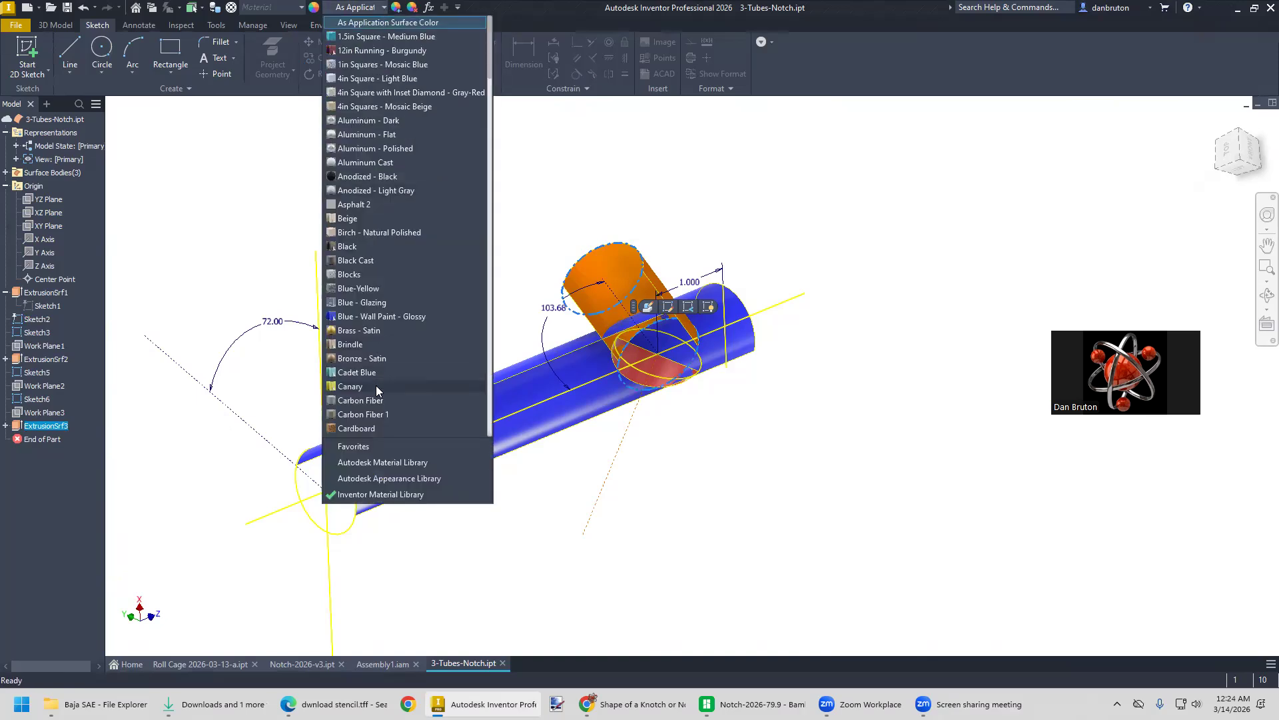
scroll(377, 288, "down", 4)
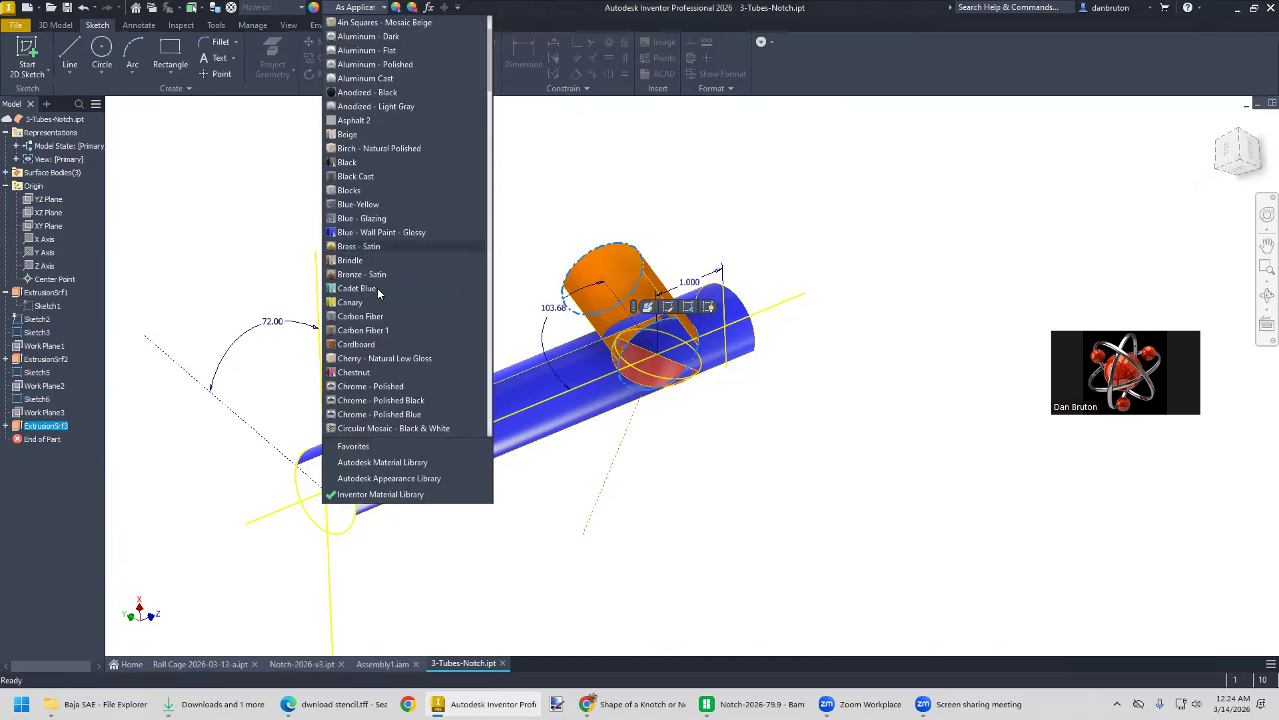
scroll(379, 320, "down", 5)
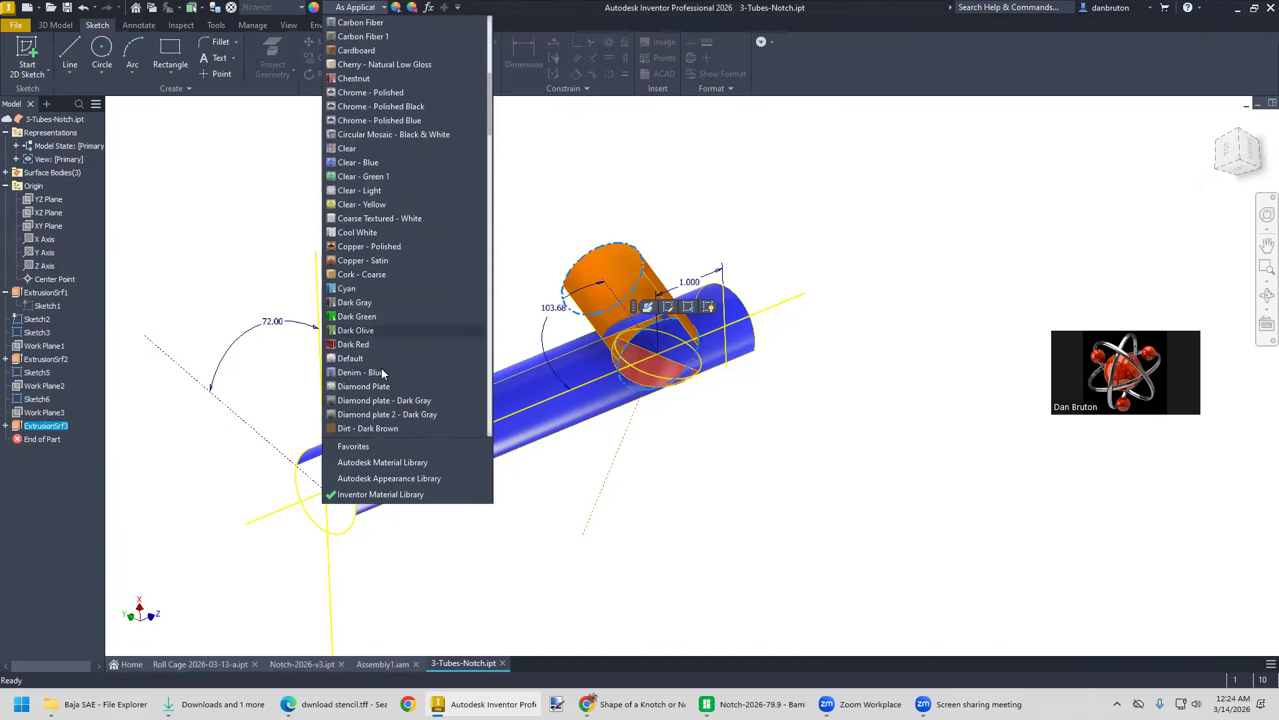
left_click(375, 318)
left_click(402, 318)
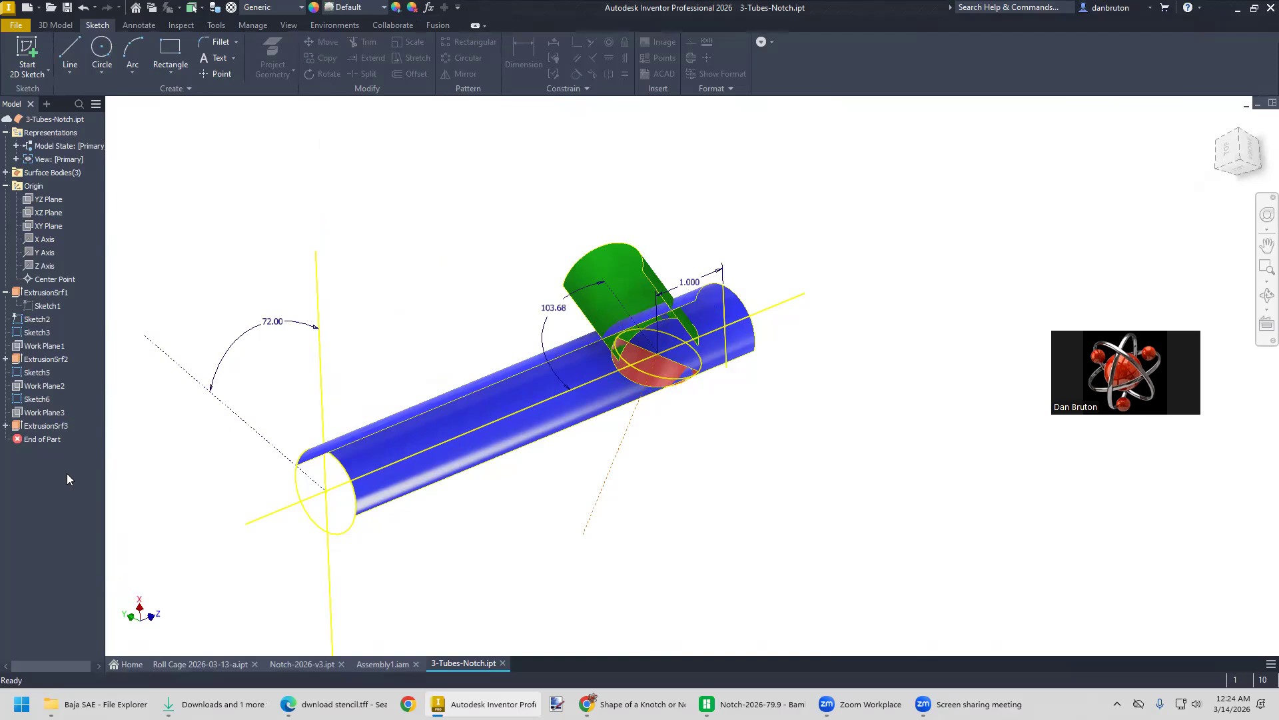
Hide Sketch6, which holds the 103.68 angle dimension
left_click(6, 426)
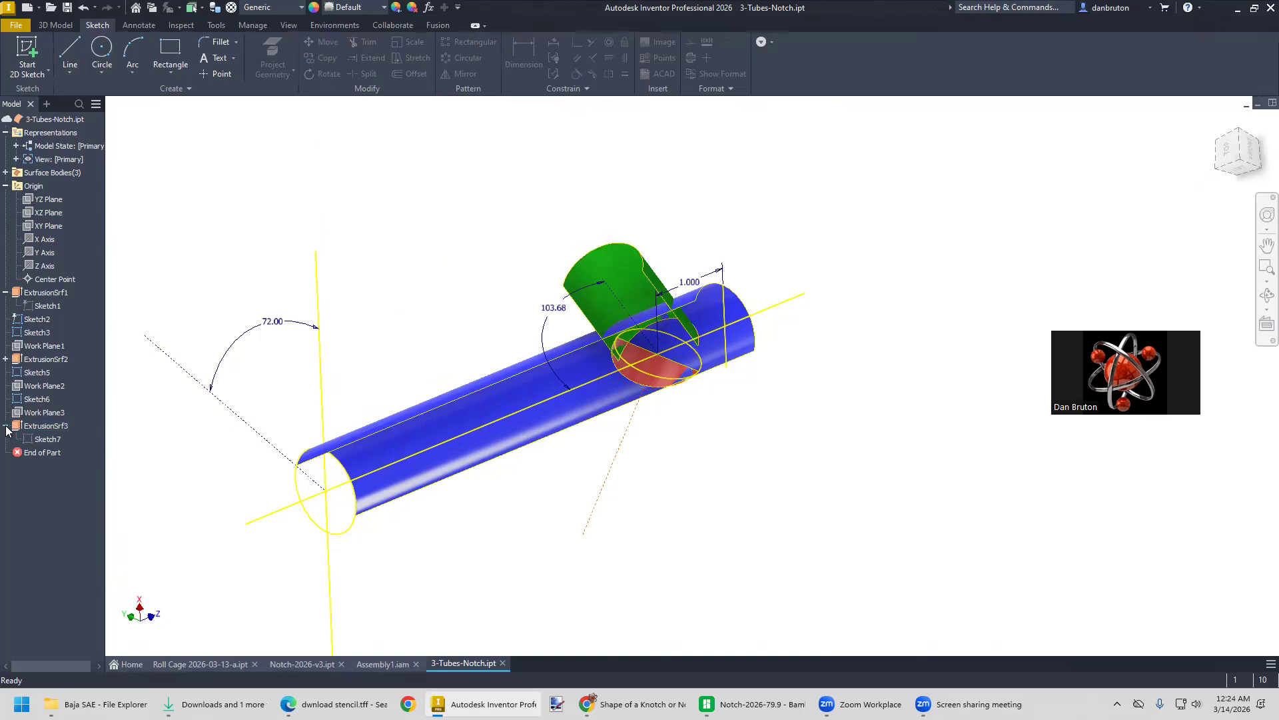
right_click(40, 441)
left_click(192, 399)
right_click(36, 398)
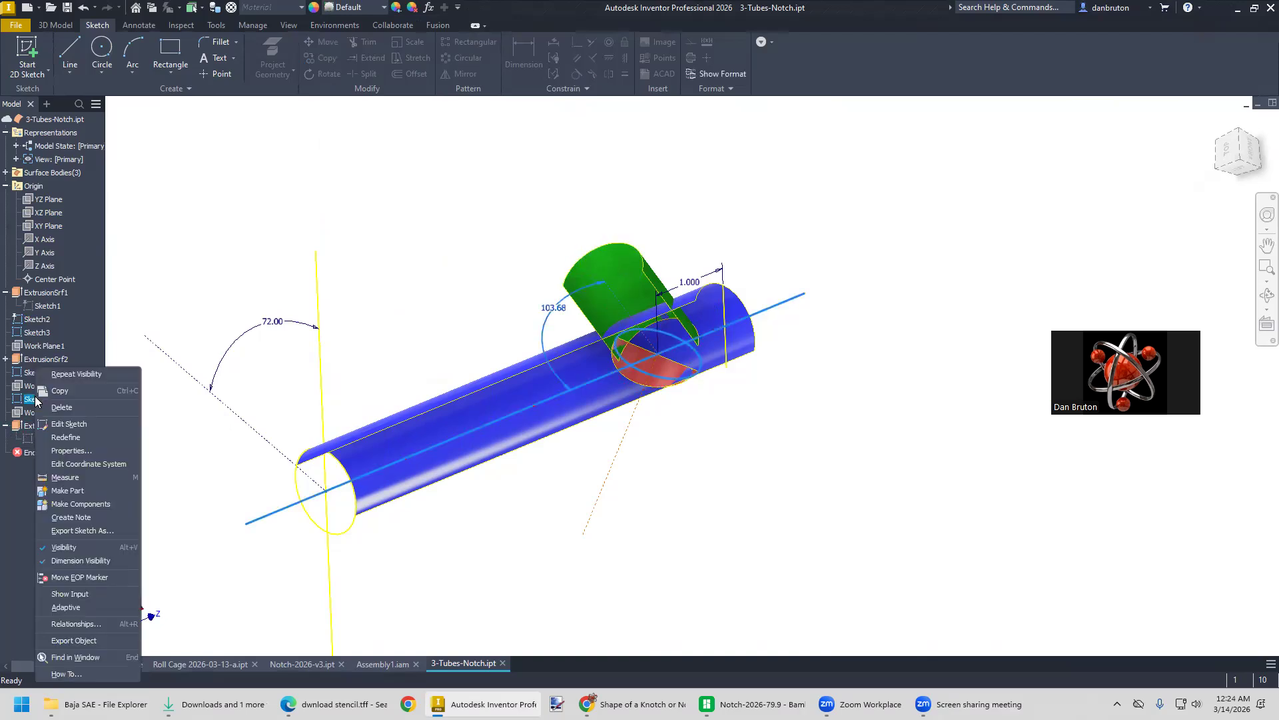
left_click(84, 548)
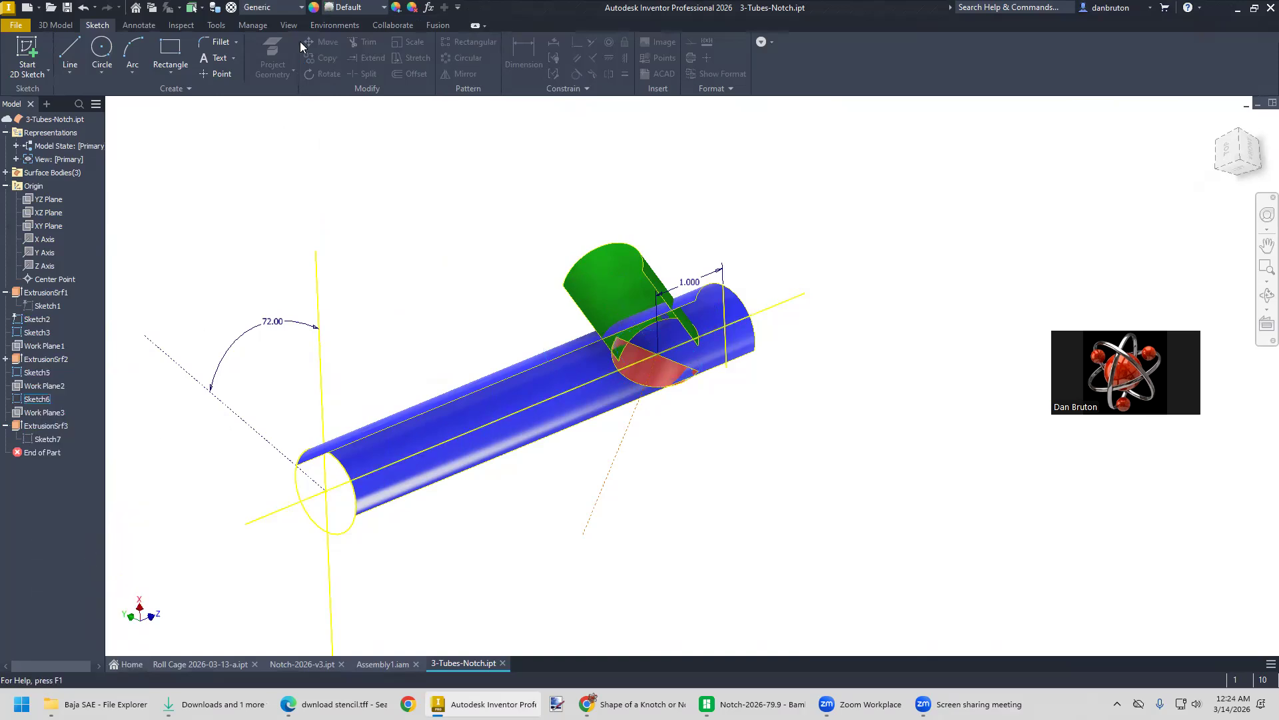
Delete the half section view to show the three tubes whole
left_click(289, 26)
left_click(209, 58)
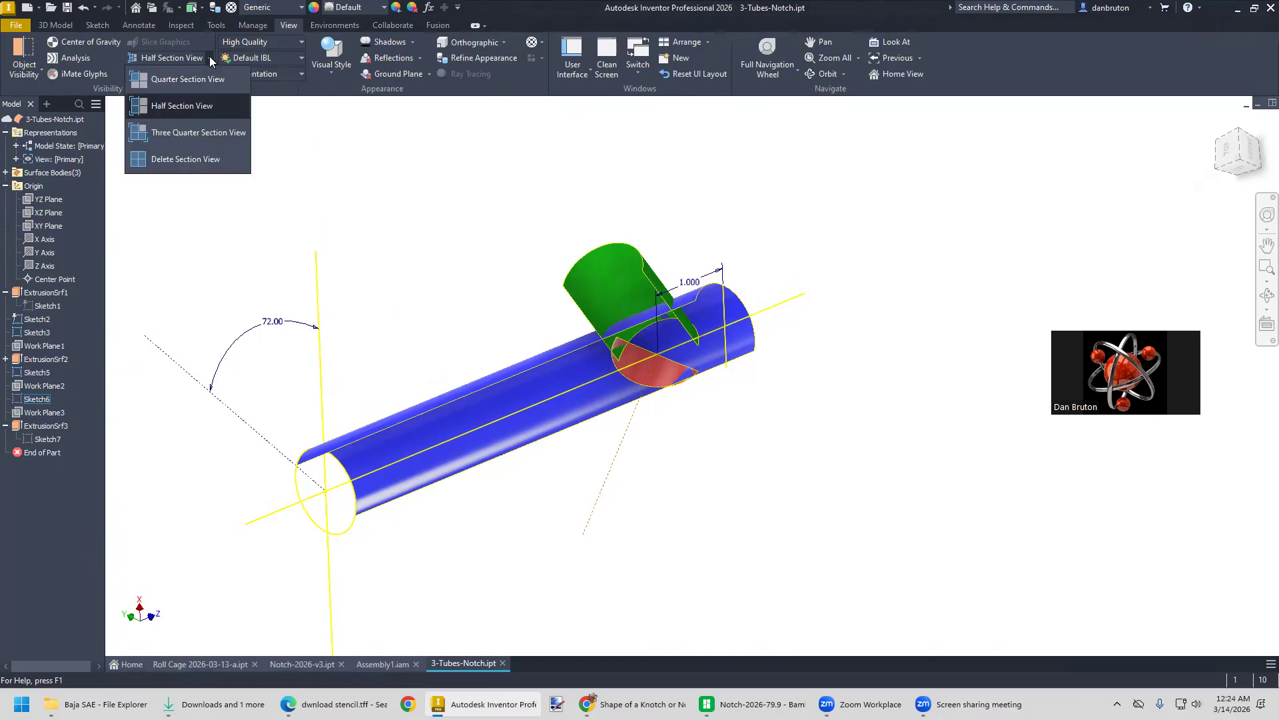
left_click(190, 160)
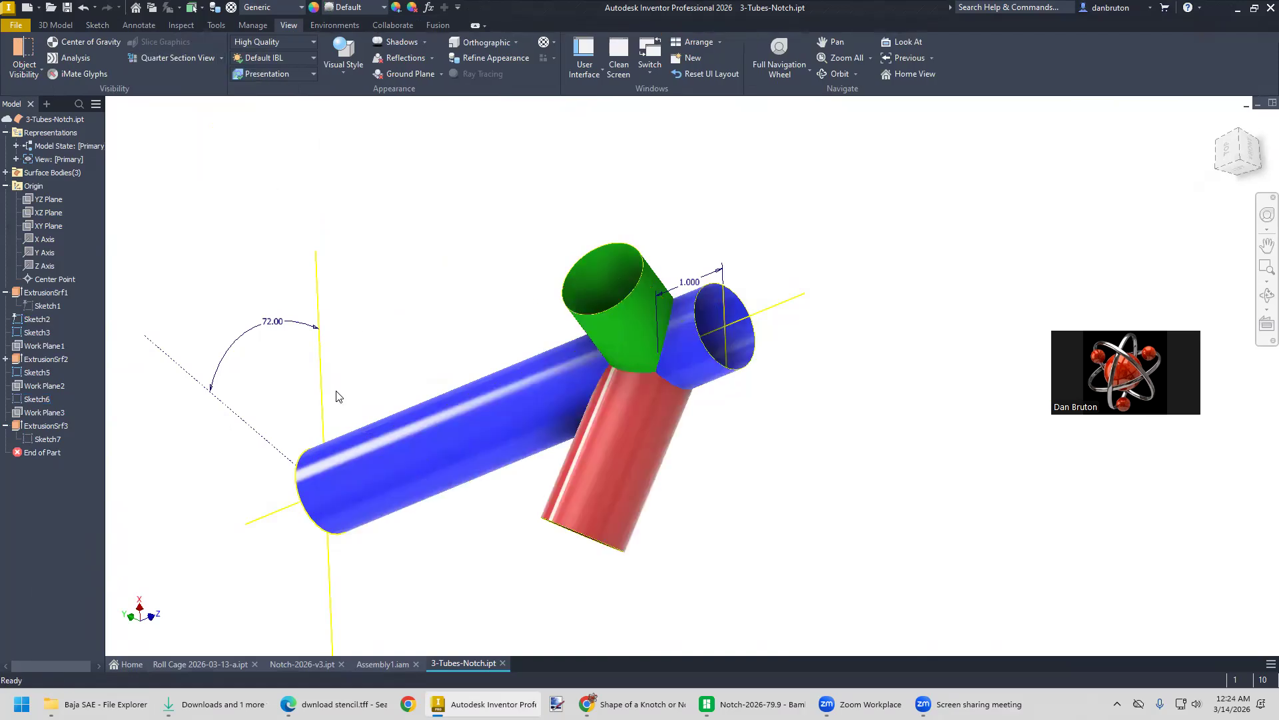
Hide Sketch5, which holds the 72.00 angle dimension, and Sketch3, which holds the 1.000 dimension
right_click(36, 372)
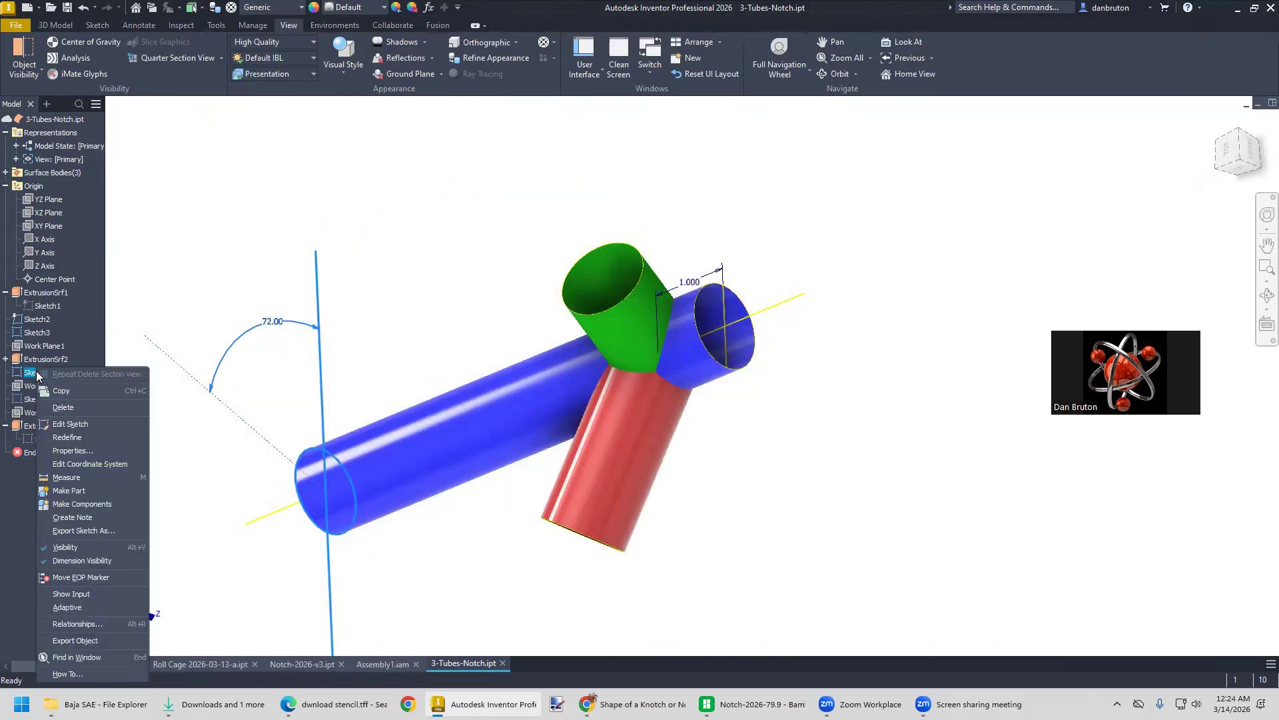
left_click(85, 547)
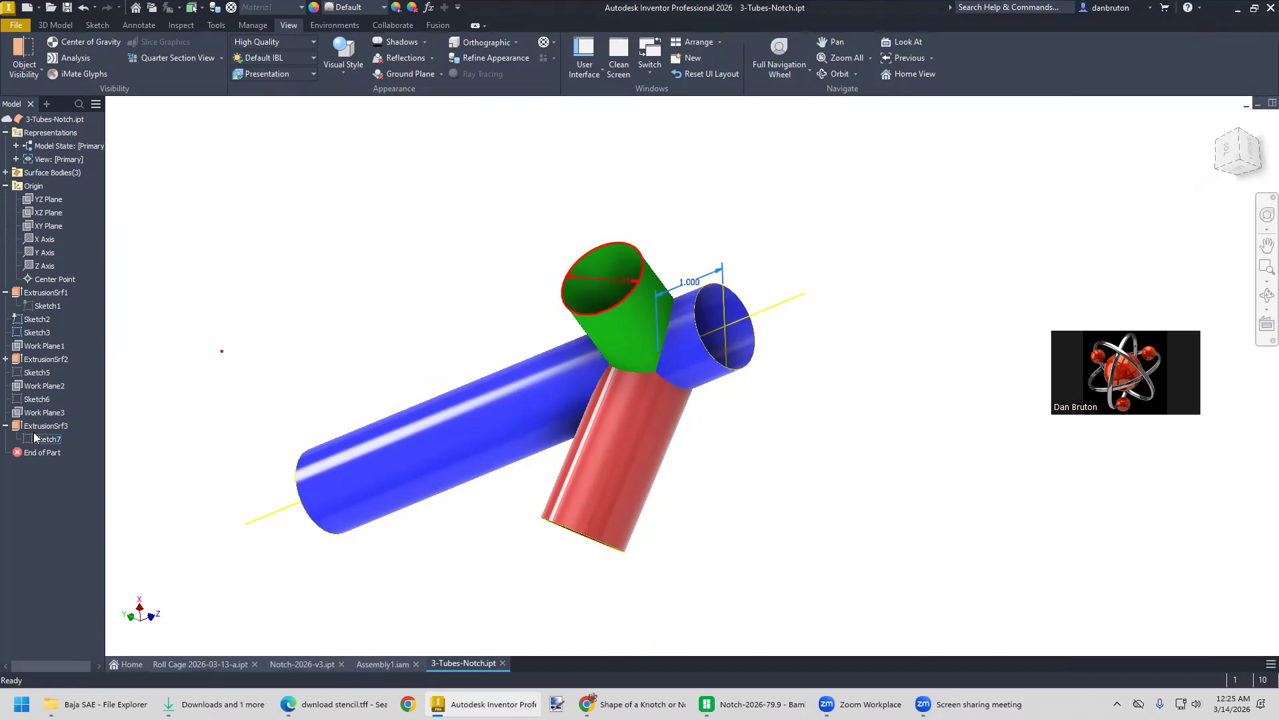
left_click(6, 359)
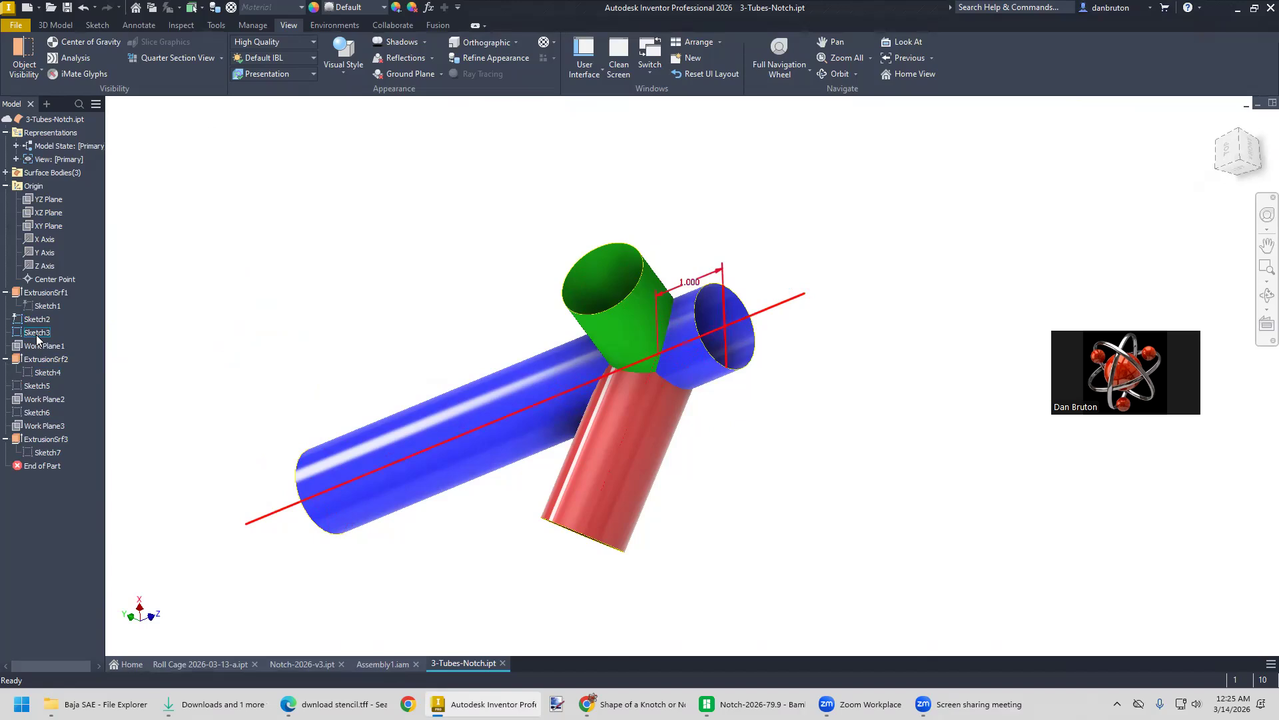
right_click(37, 337)
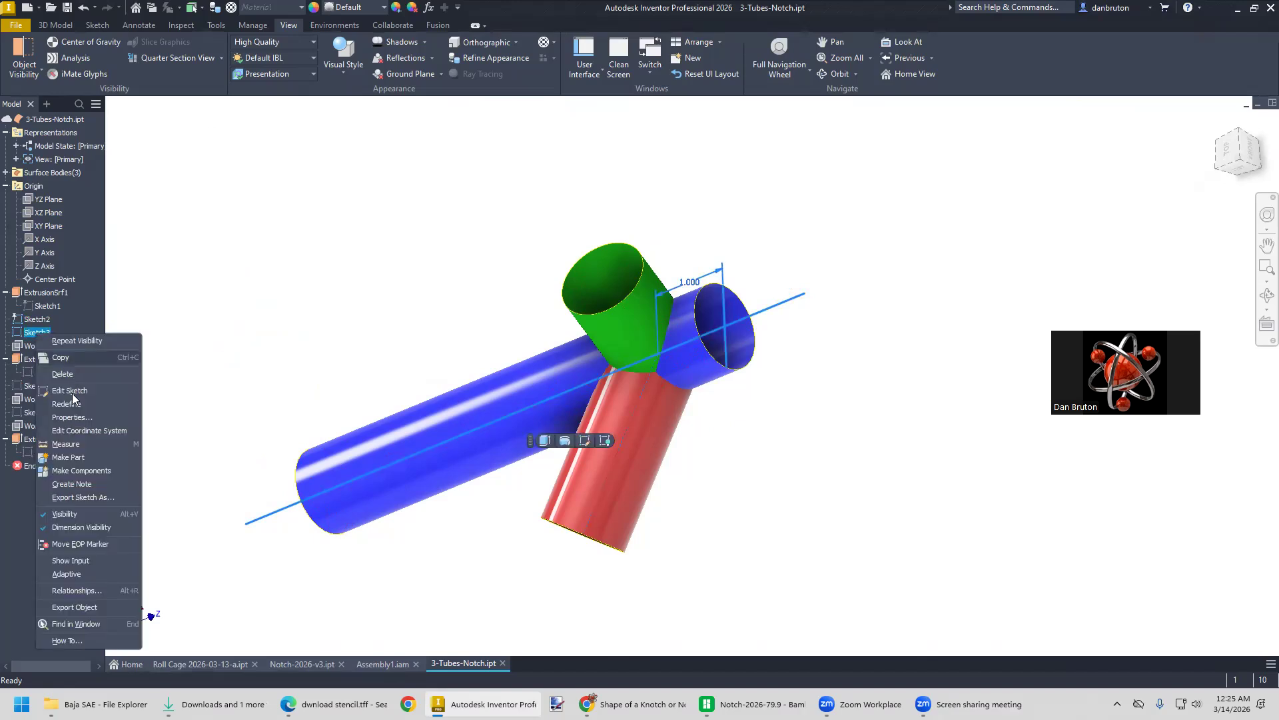
left_click(93, 512)
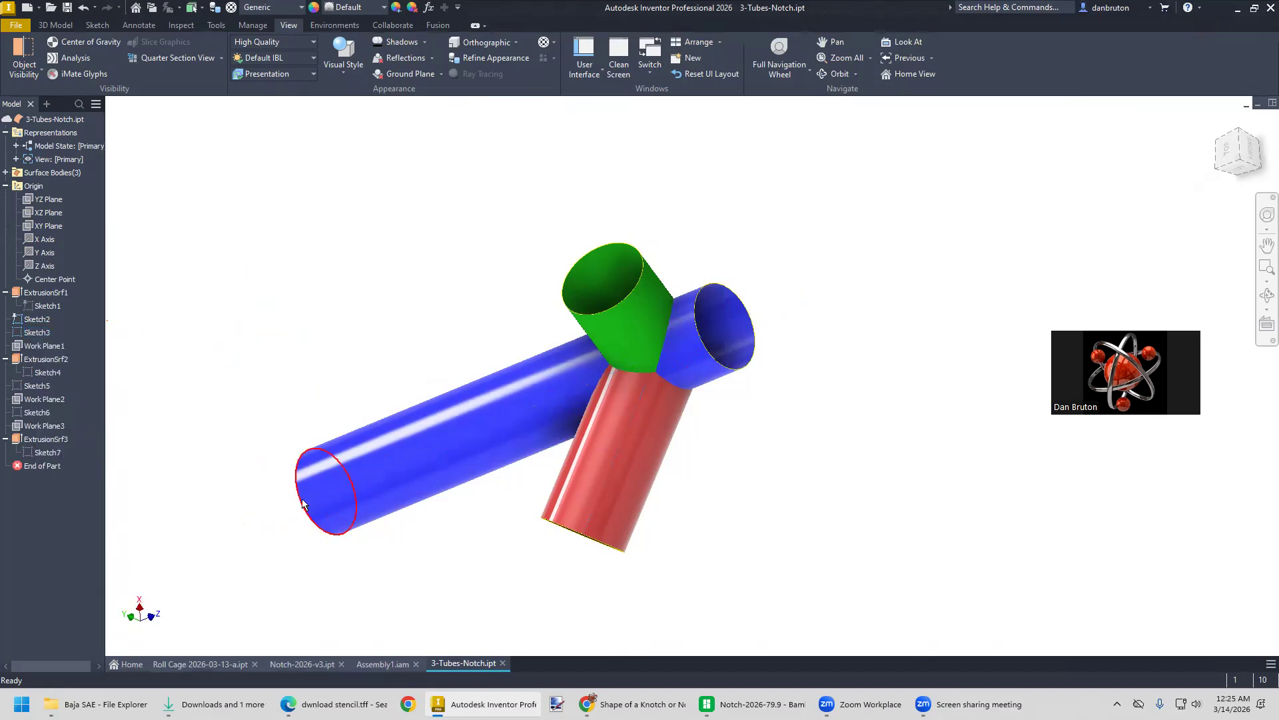
Inspect the three-tube joint from several sides and compare it with the roll cage joint in Assembly1.iam
key("F4")
left_click_drag(401, 610, 489, 606)
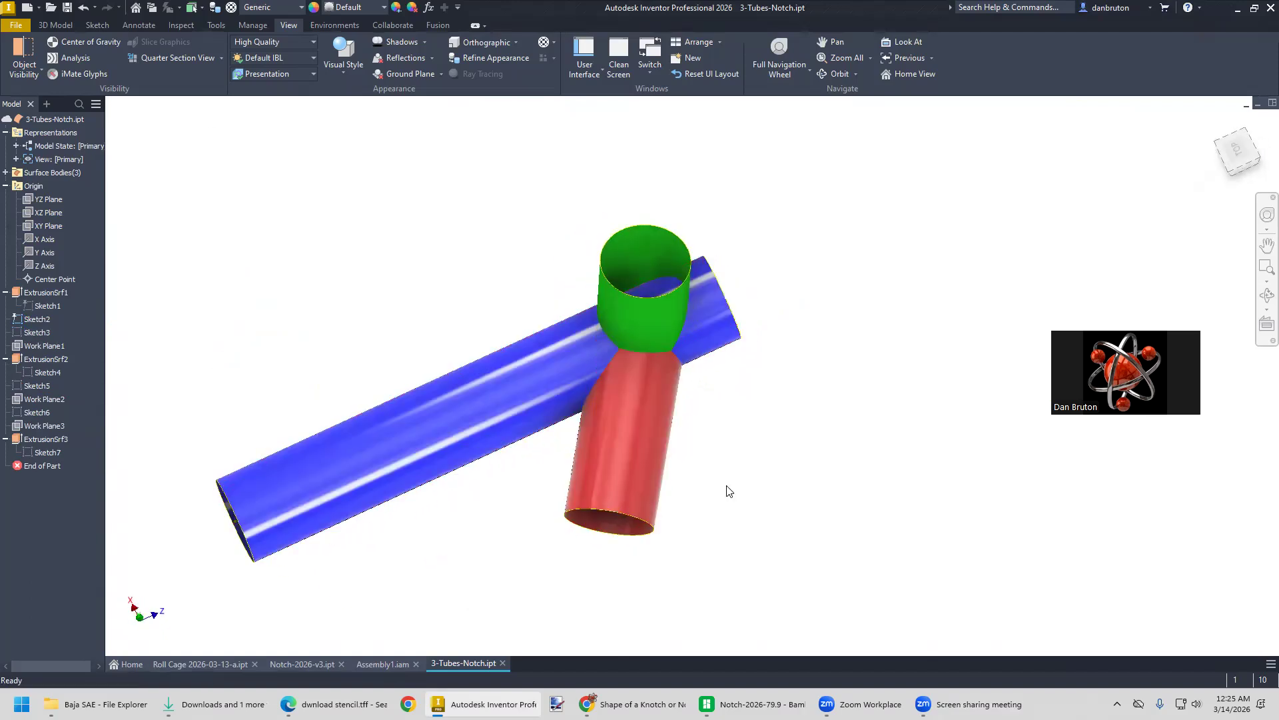
mouse_move(776, 503)
middle_mouse_down("shift")
mouse_move(702, 480)
mouse_move(677, 443)
middle_mouse_up("shift")
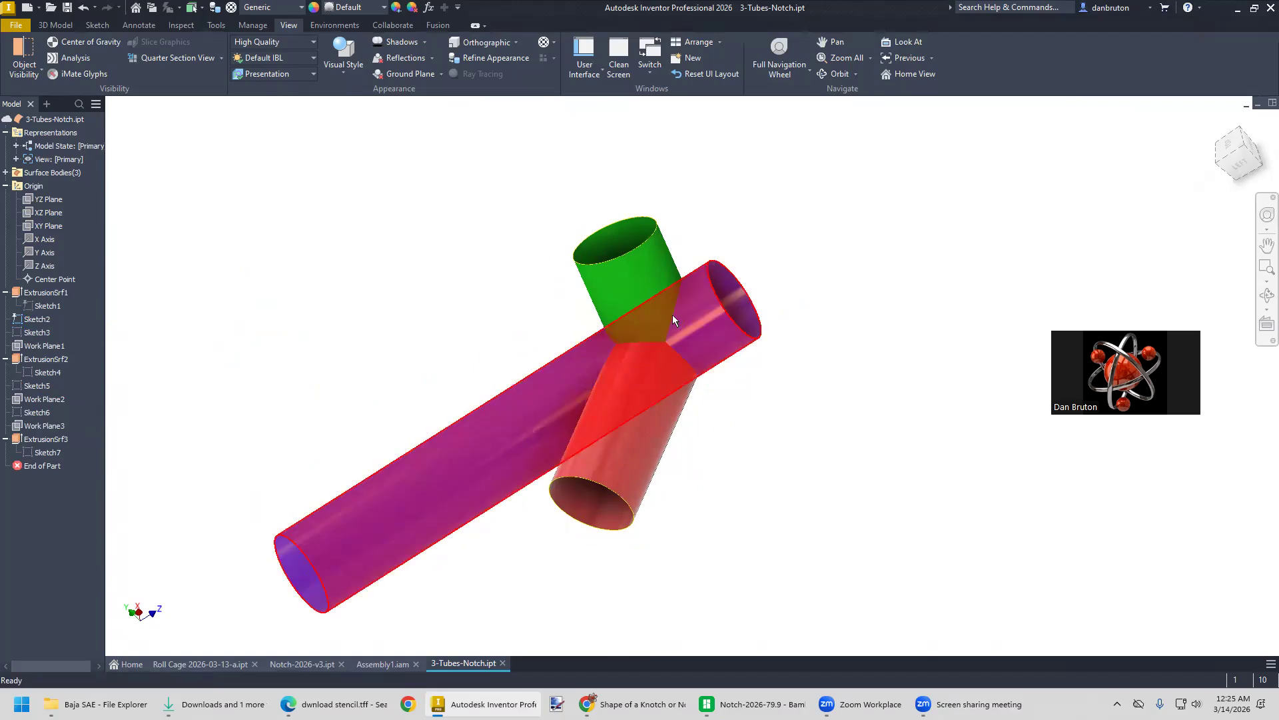
mouse_move(768, 440)
middle_mouse_down("shift")
mouse_move(876, 399)
mouse_move(642, 414)
mouse_move(629, 443)
mouse_move(677, 403)
mouse_move(700, 413)
middle_mouse_up("shift")
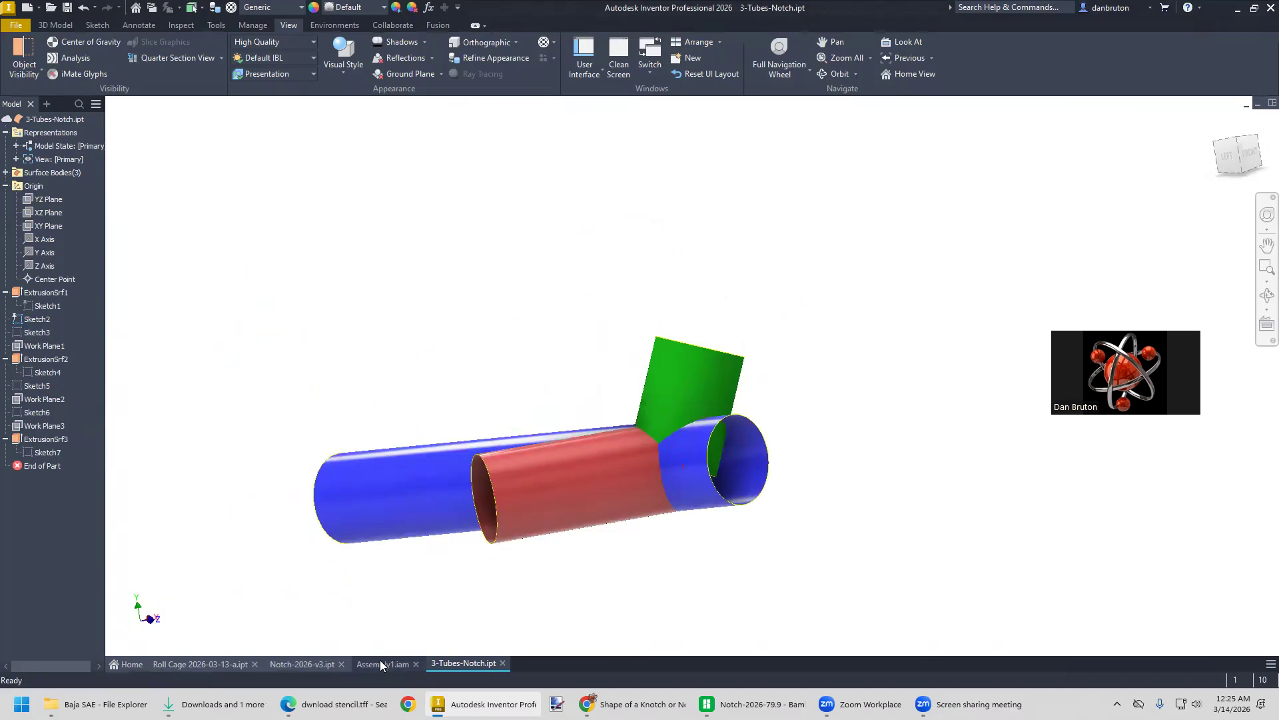
left_click(382, 664)
scroll(741, 381, "up", 3)
scroll(741, 380, "down", 6)
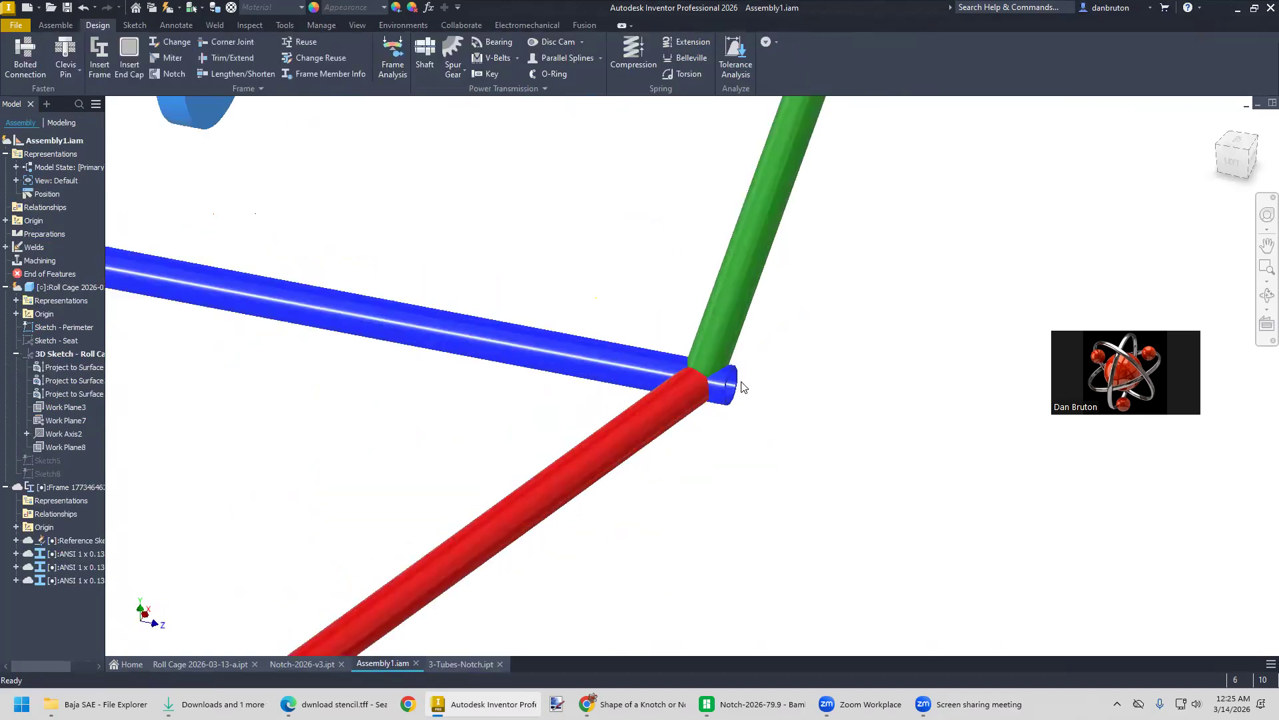
middle_click_drag(771, 354, 640, 460)
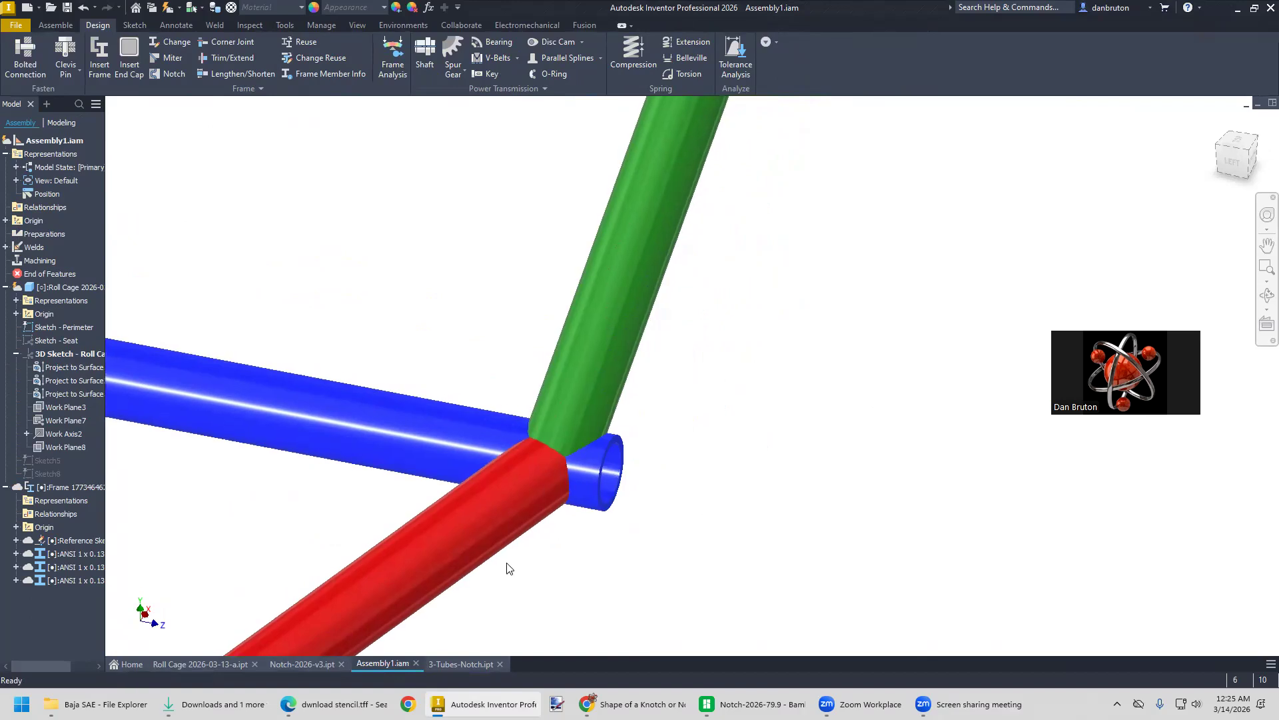
Compare the joint in 3-Tubes-Notch.ipt and Assembly1.iam from the same home view, ending in the part
left_click(459, 665)
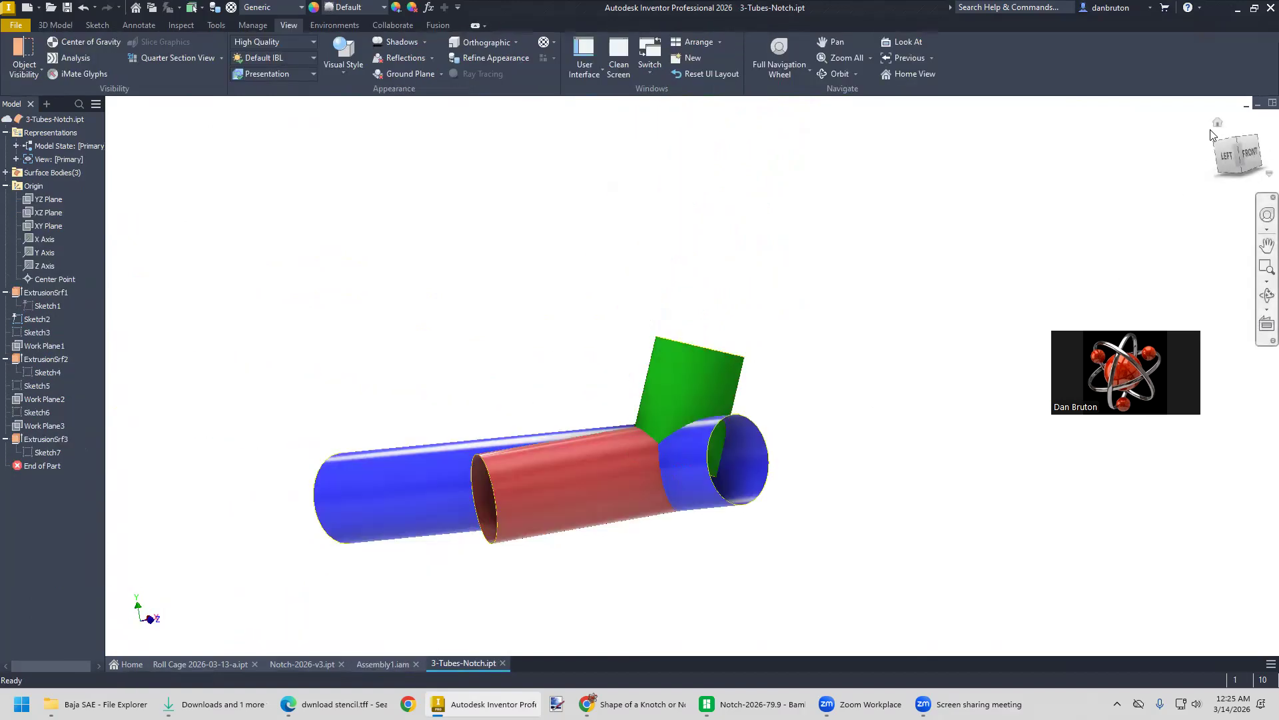
left_click(1219, 123)
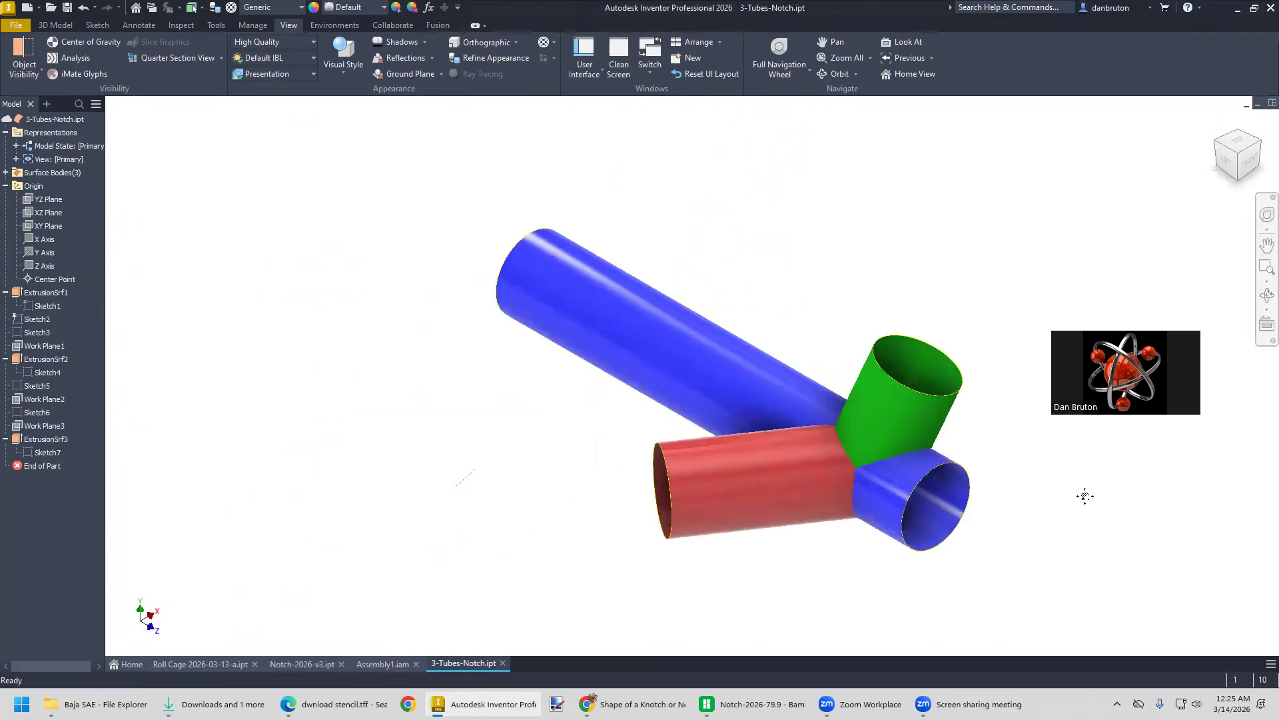
middle_click_drag(932, 461, 765, 442)
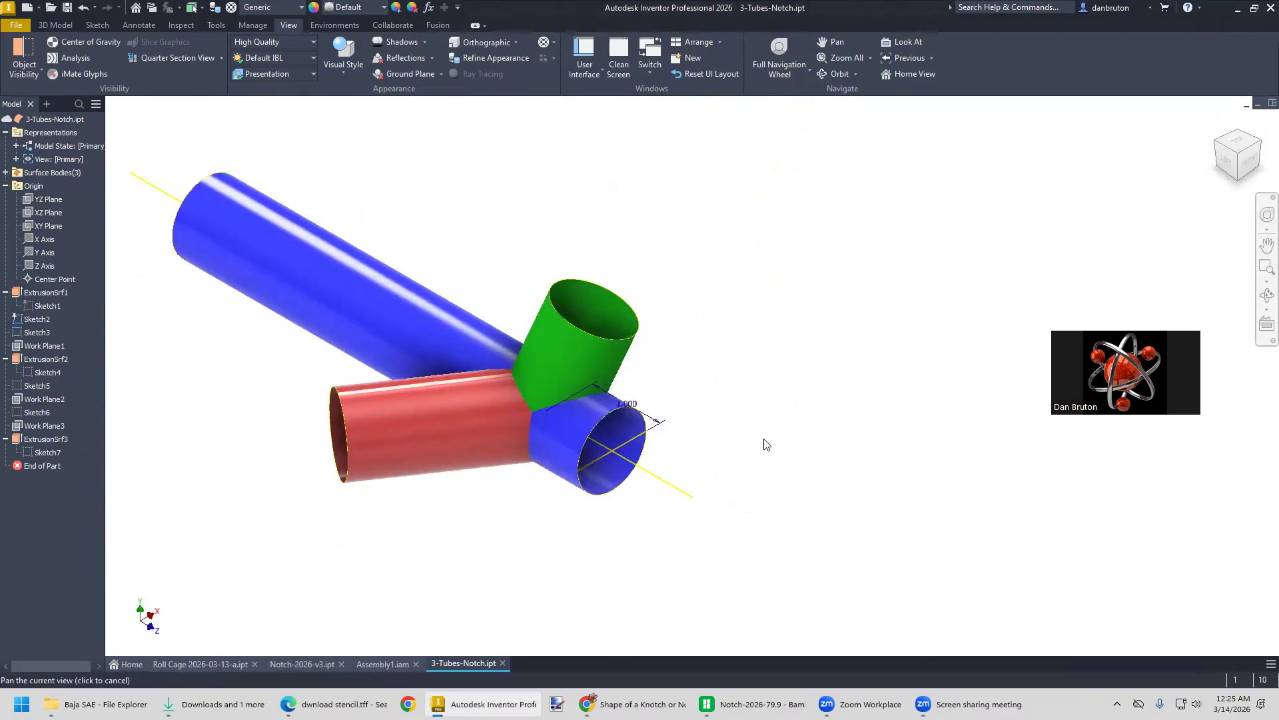
left_click(386, 664)
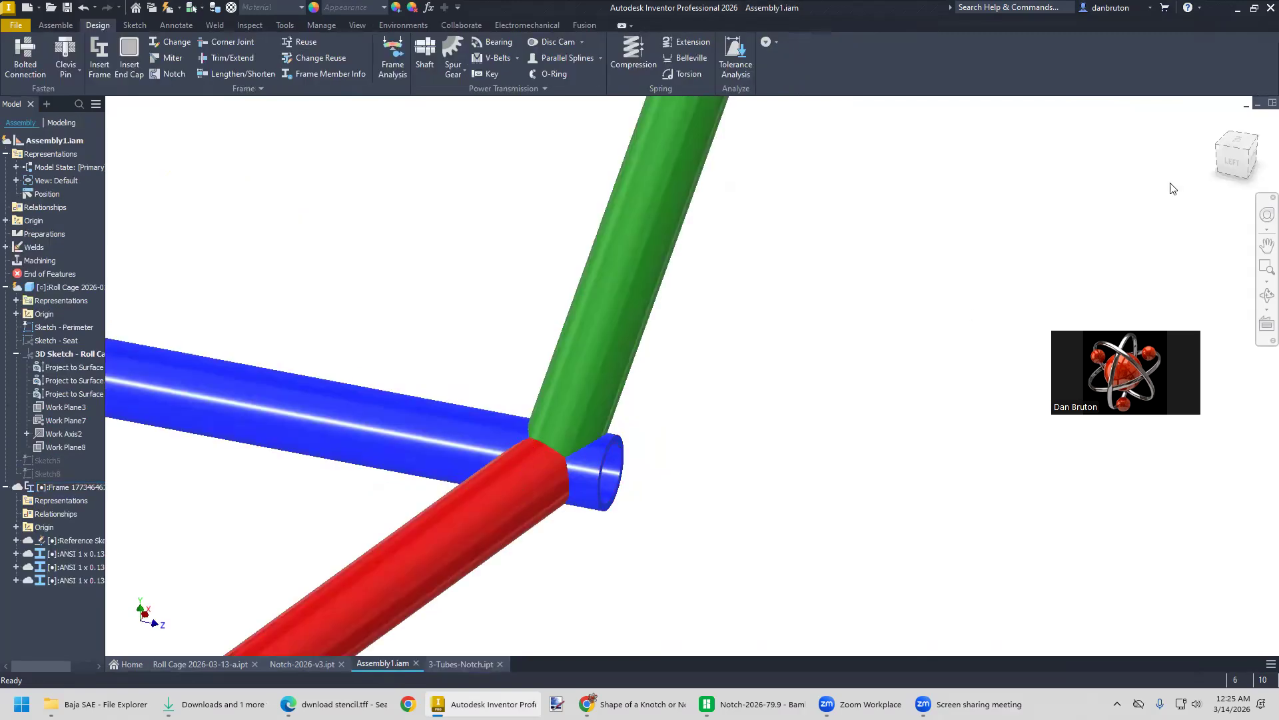
left_click(1218, 122)
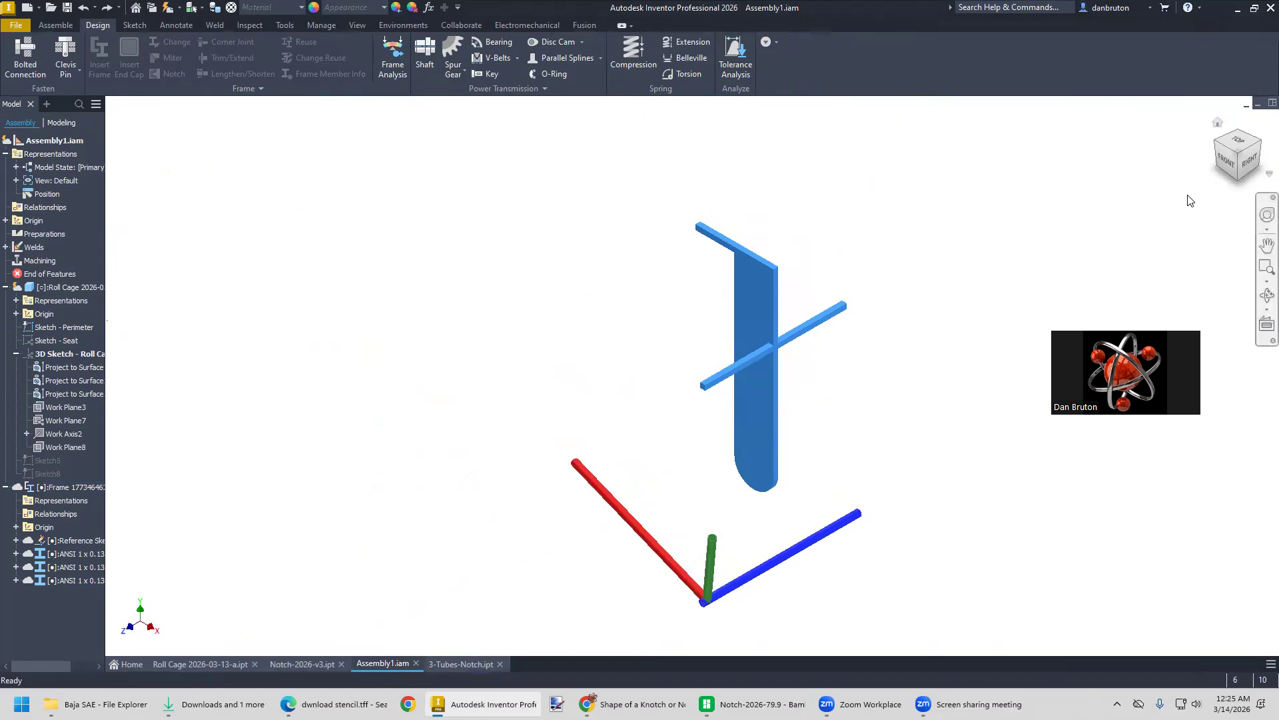
left_click(1217, 143)
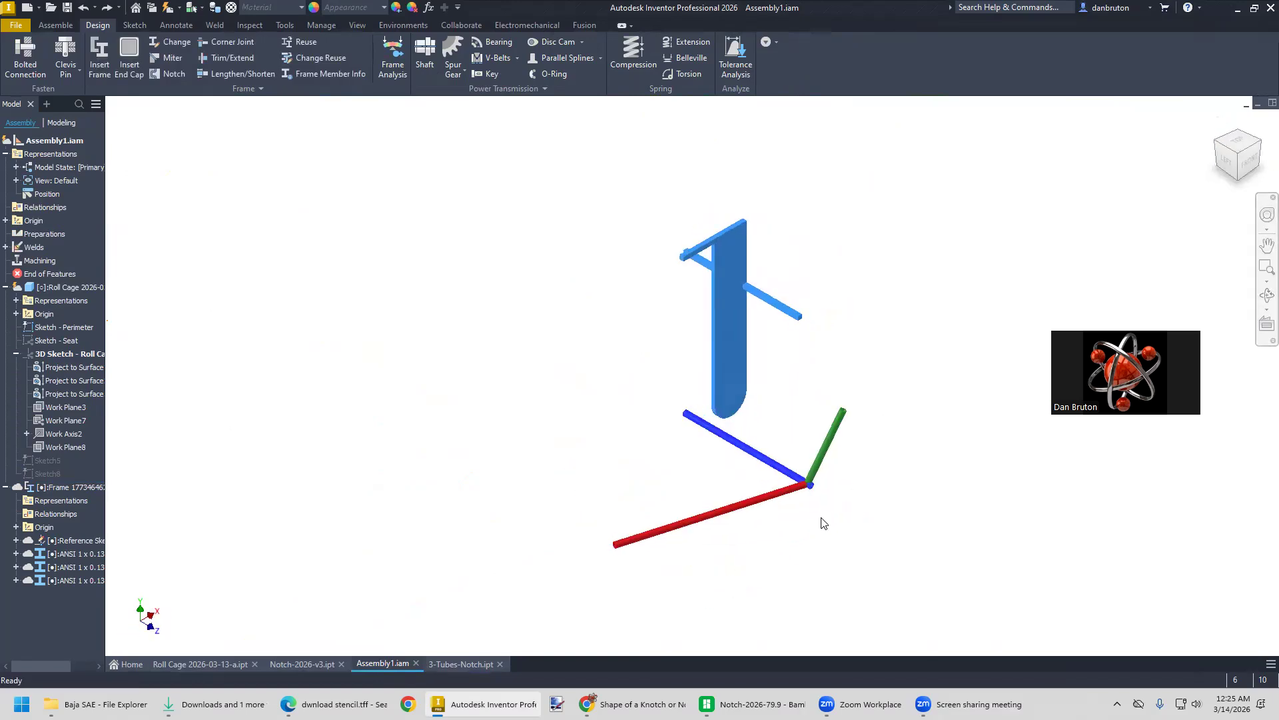
scroll(780, 443, "up", 5)
middle_click_drag(744, 372, 693, 545)
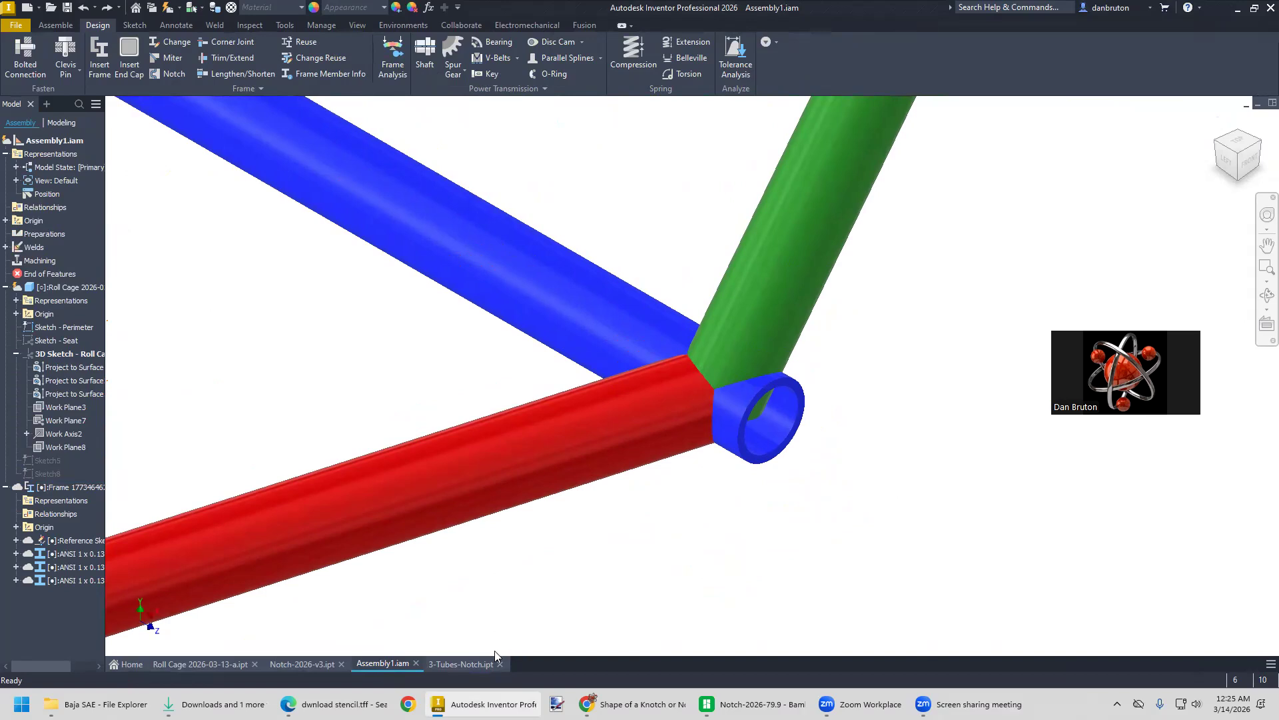
left_click(474, 669)
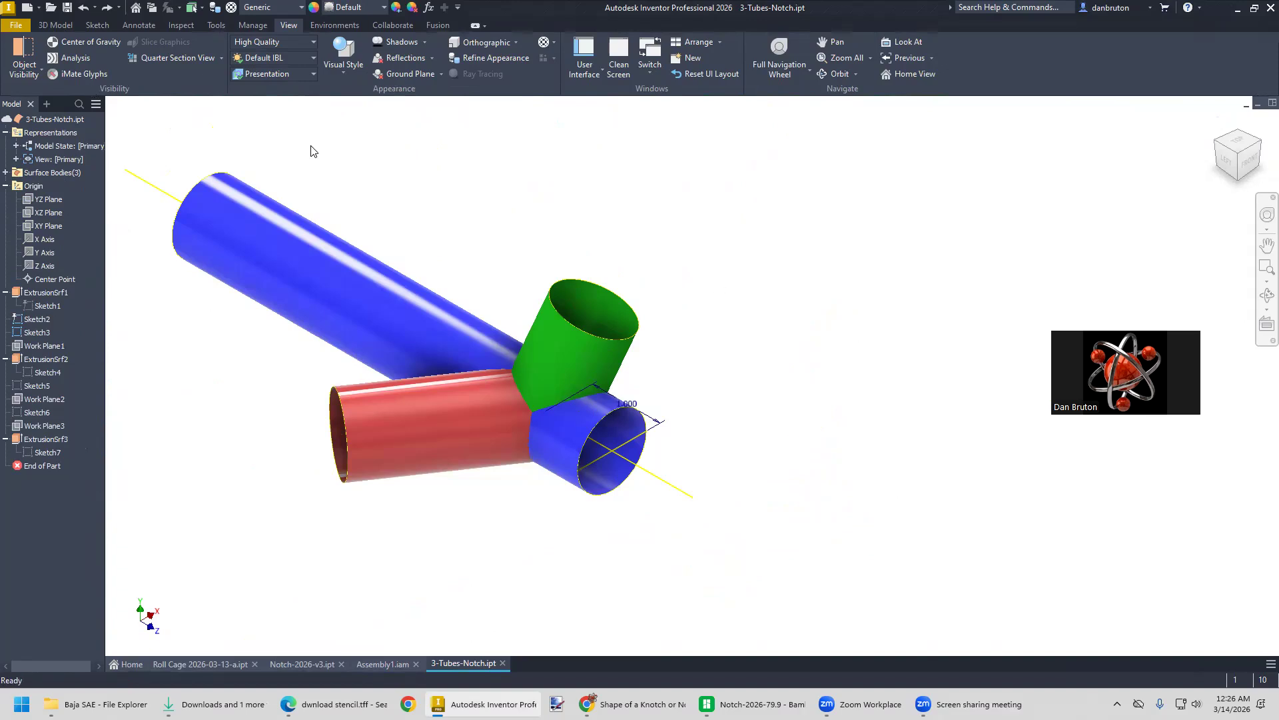
left_click(55, 24)
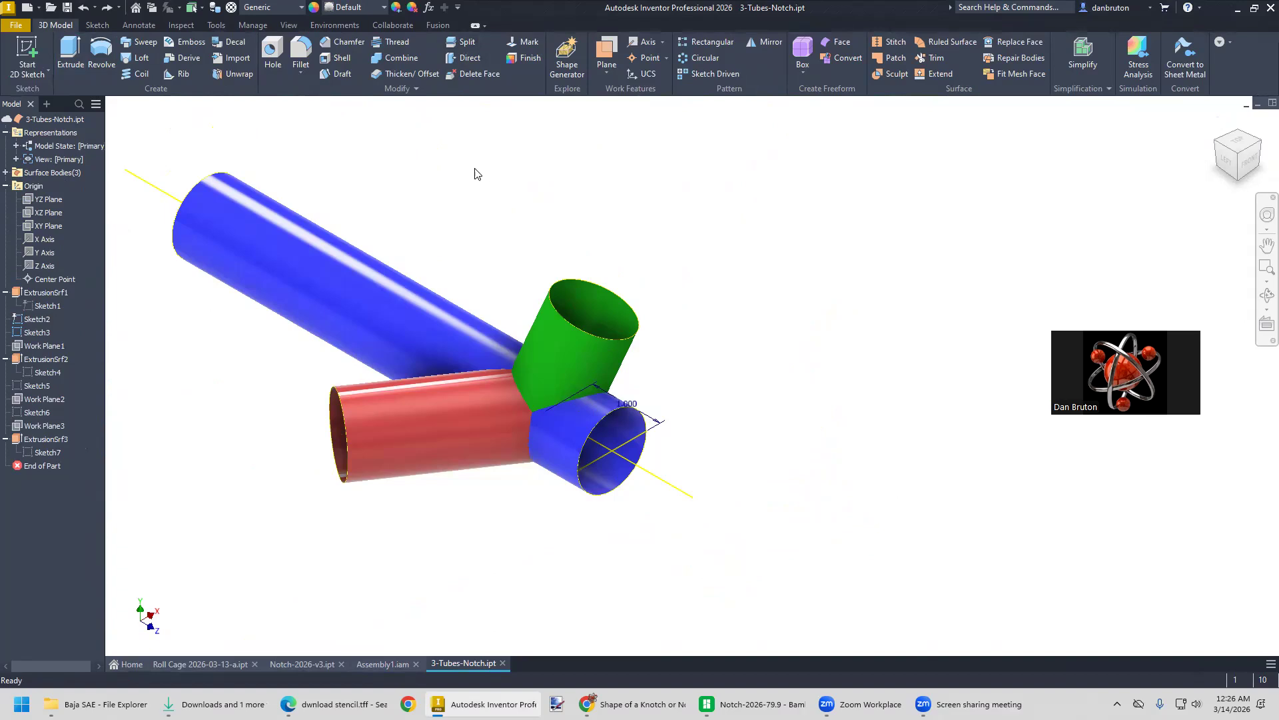
left_click(936, 60)
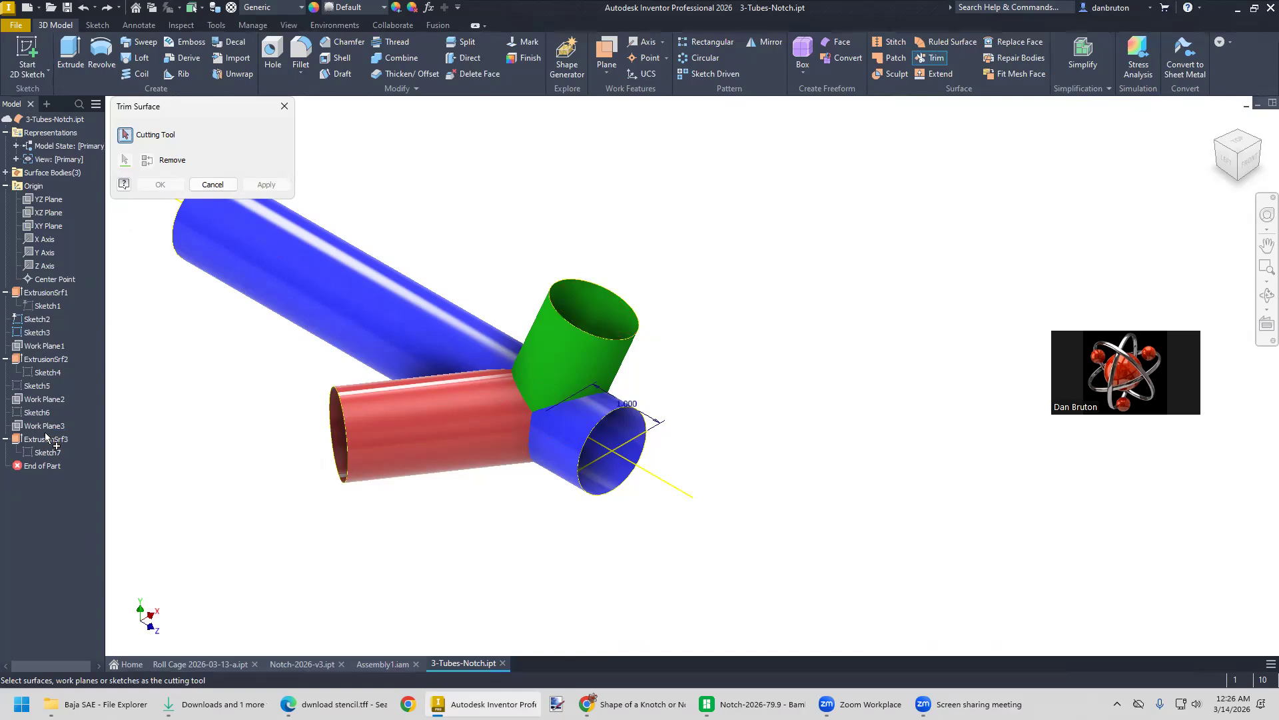
left_click(39, 364)
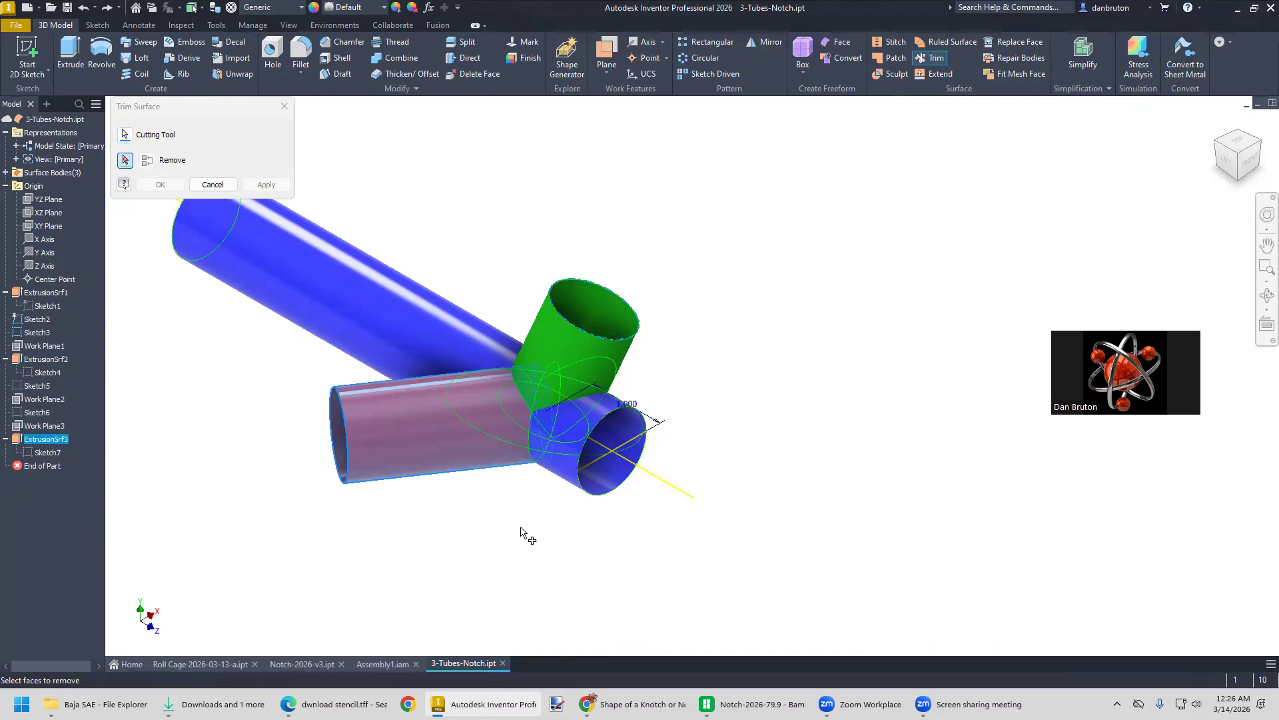
scroll(527, 533, "down", 2)
scroll(524, 533, "up", 3)
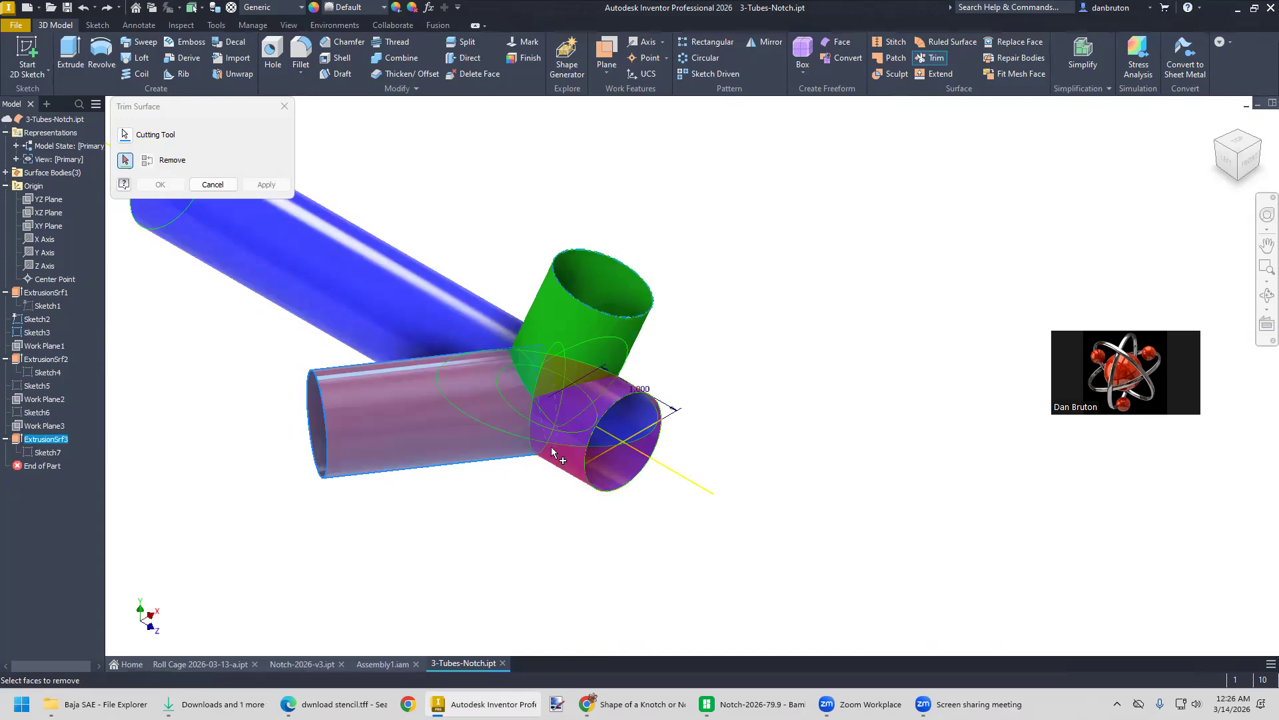
middle_click_drag(523, 533, 457, 537)
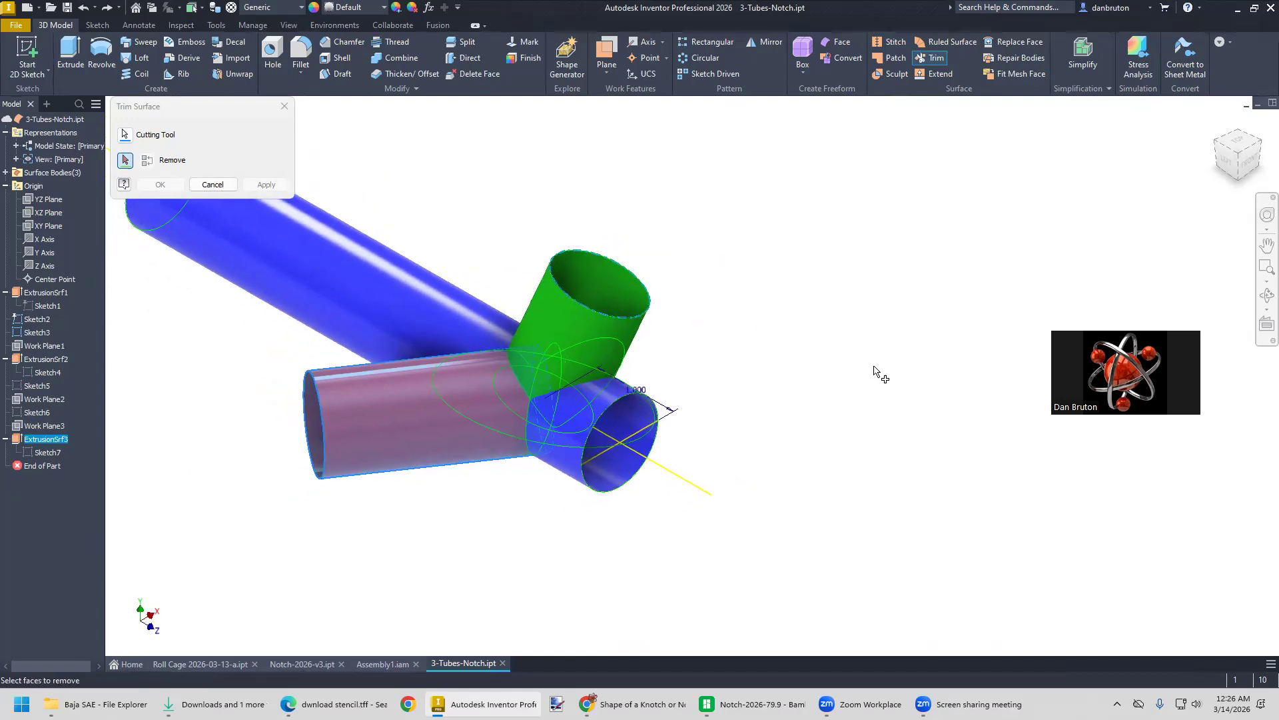
left_click_drag(1244, 157, 1272, 132)
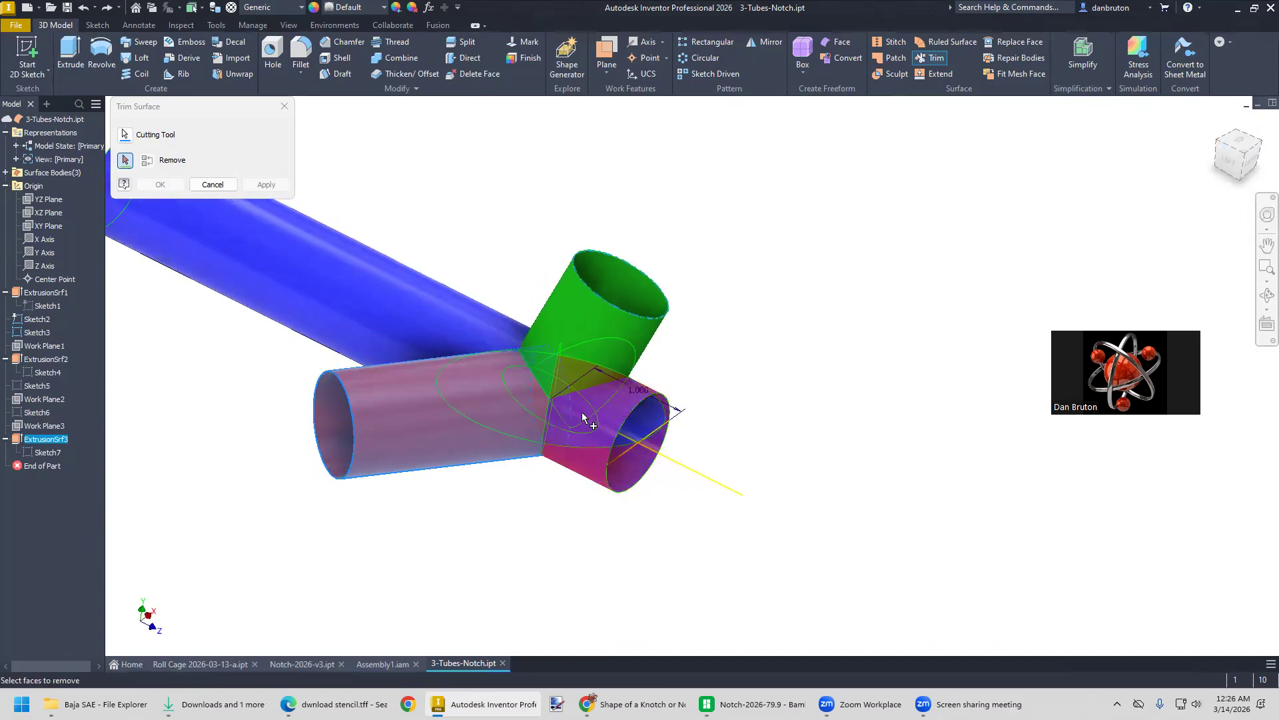
scroll(581, 418, "up", 3)
middle_click_drag(494, 605, 497, 559)
middle_click_drag(487, 495, 496, 535)
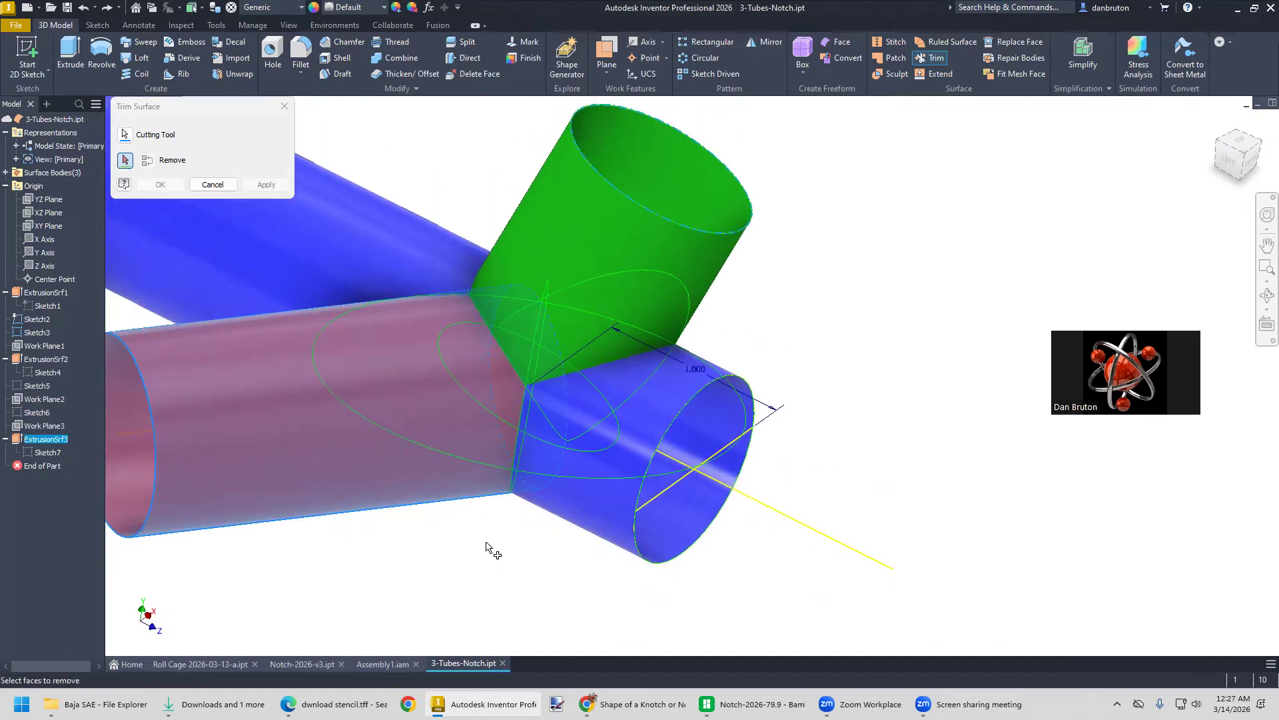
left_click(531, 540)
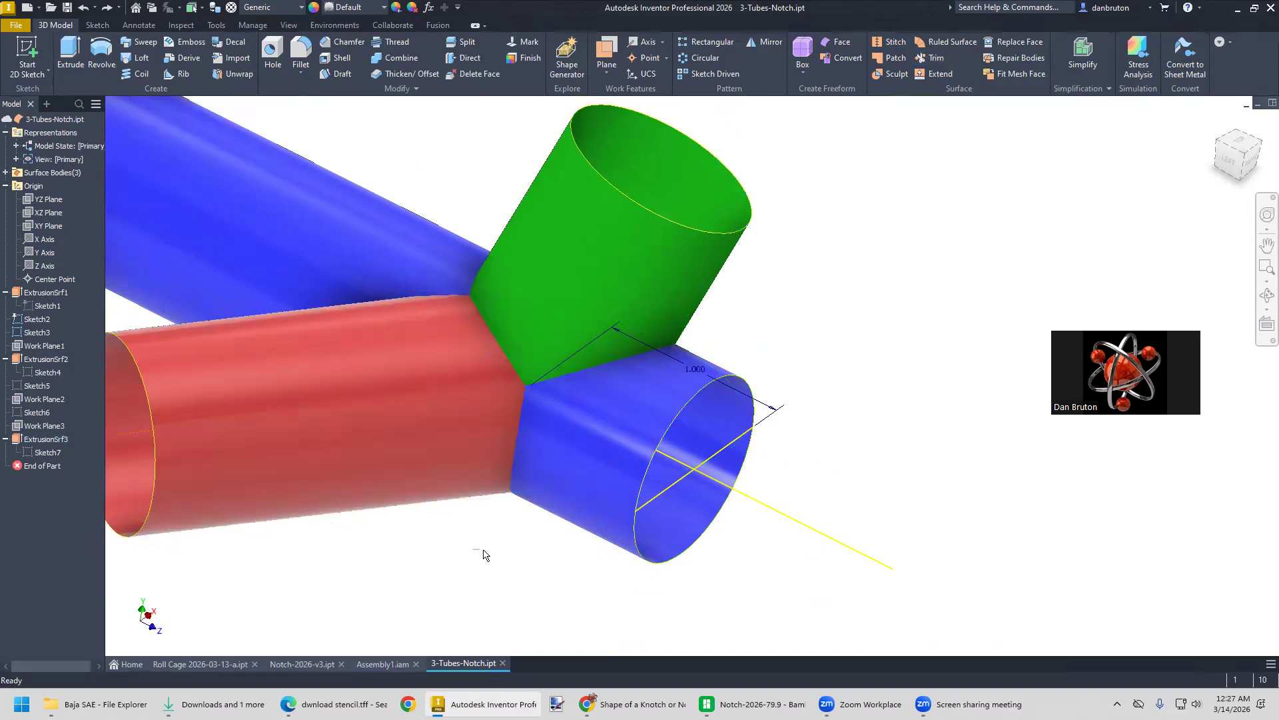
Try suppressing the red tube's surface, ExtrusionSrf2, accepting the dependent feature problems, and unsuppress it again
mouse_move(475, 554)
middle_mouse_down()
mouse_move(544, 547)
mouse_move(531, 545)
middle_mouse_up()
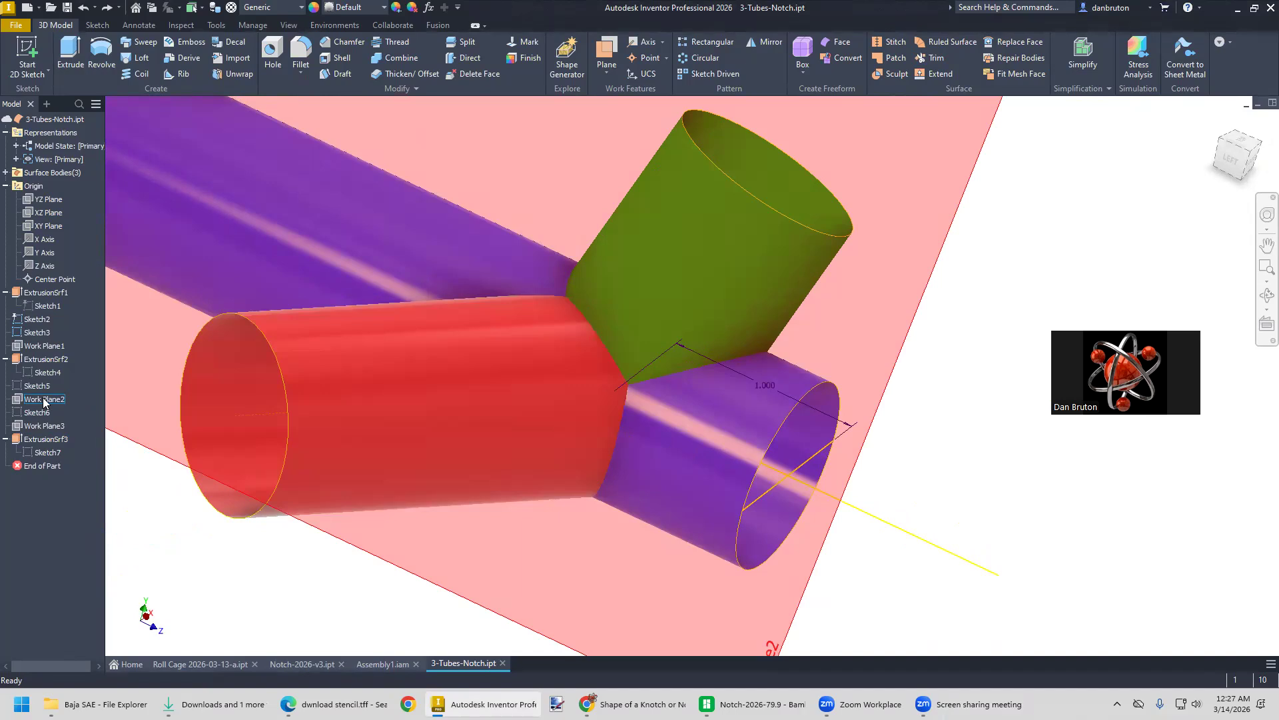
left_click(44, 359)
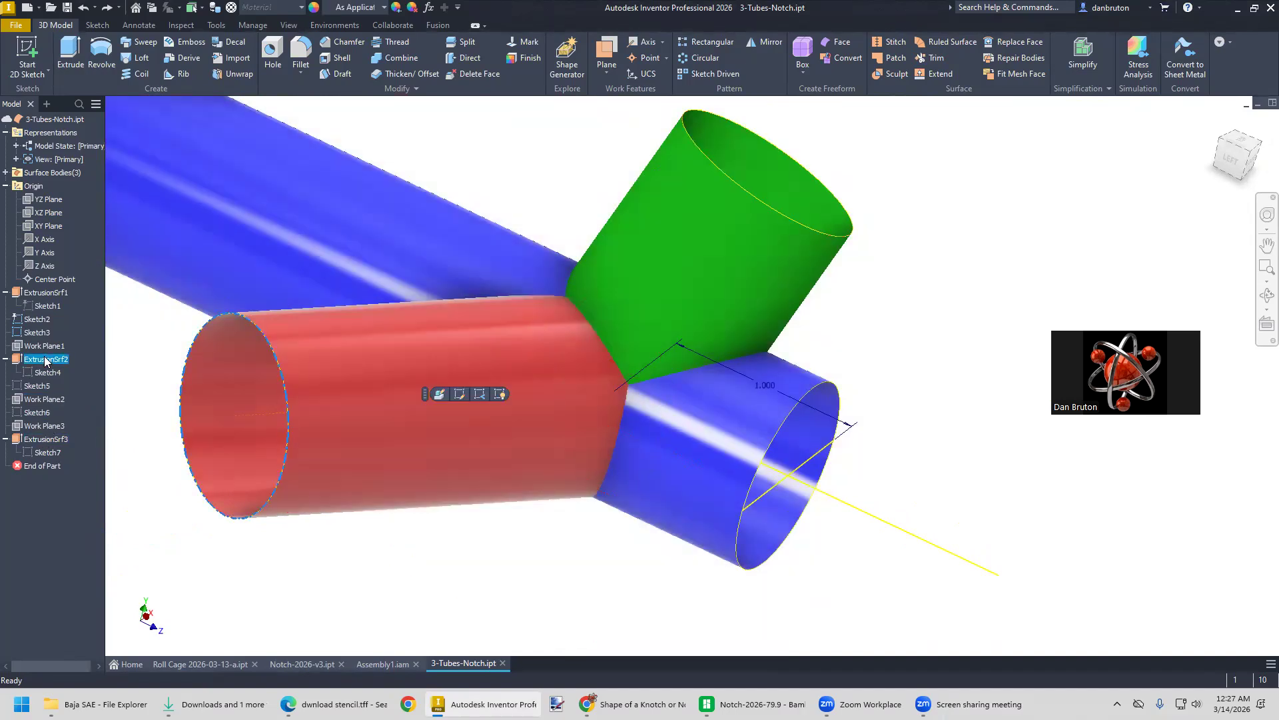
right_click(45, 360)
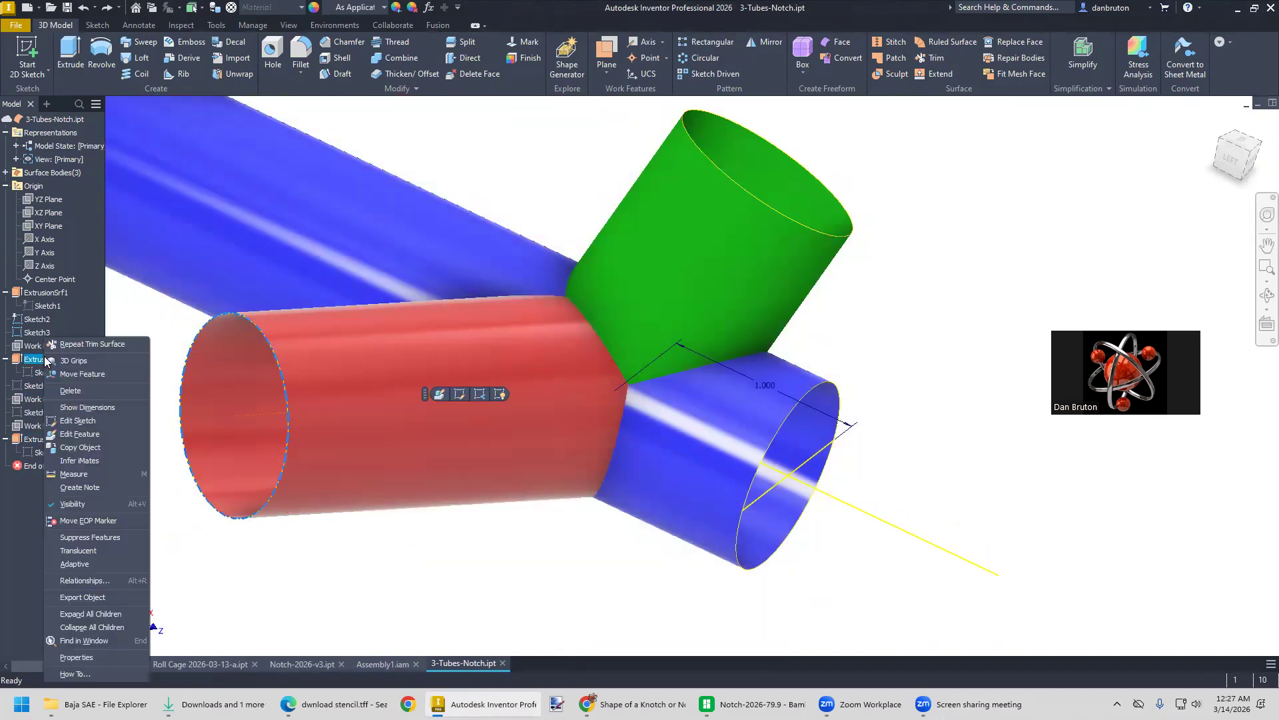
left_click(100, 541)
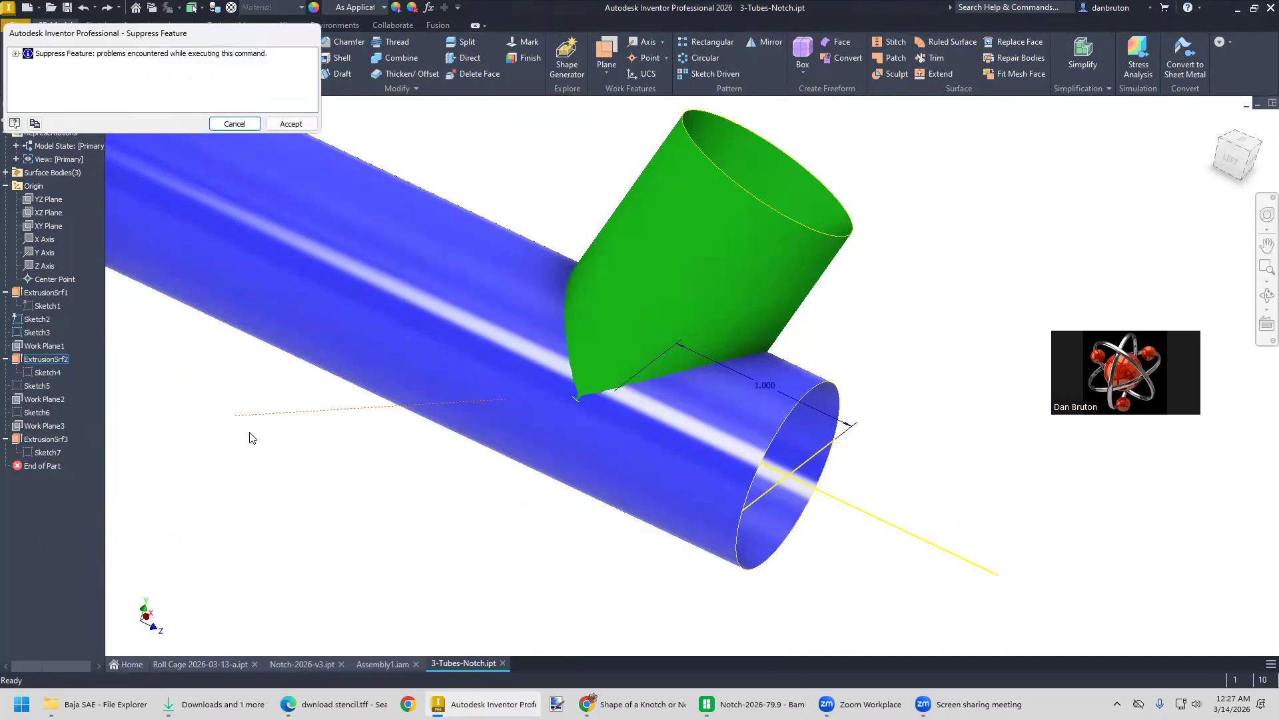
left_click(284, 125)
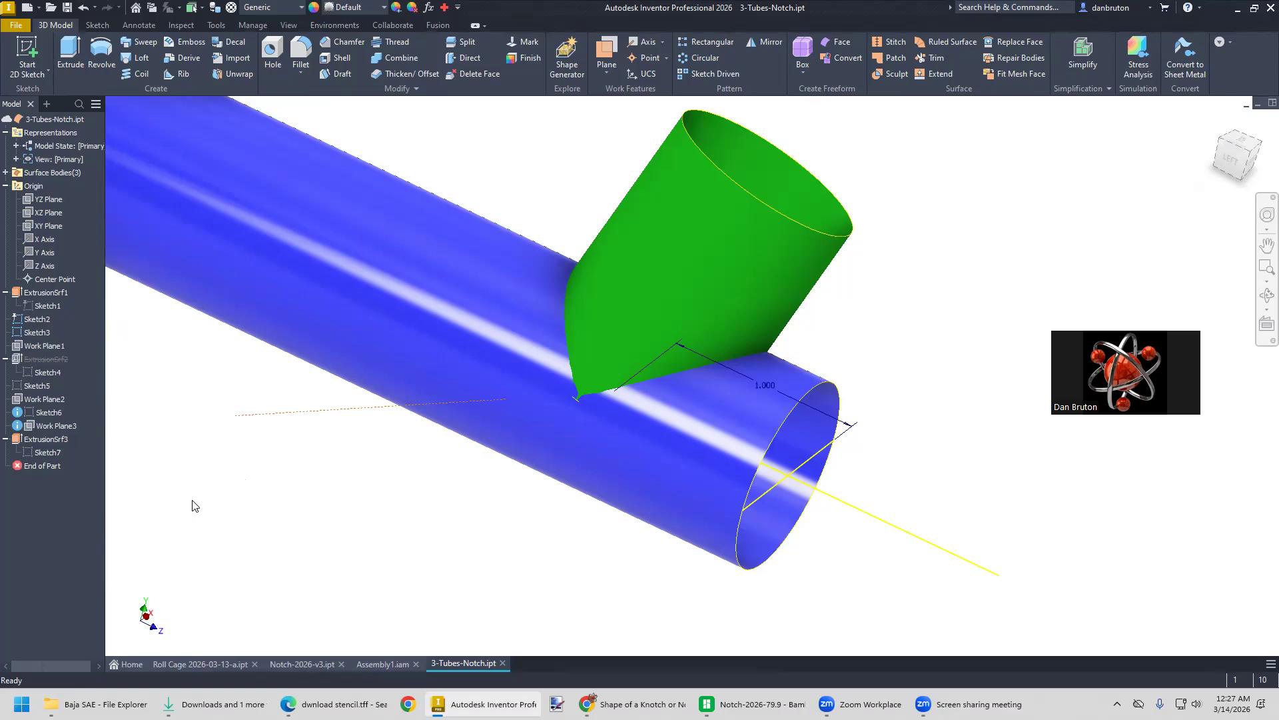
right_click(41, 360)
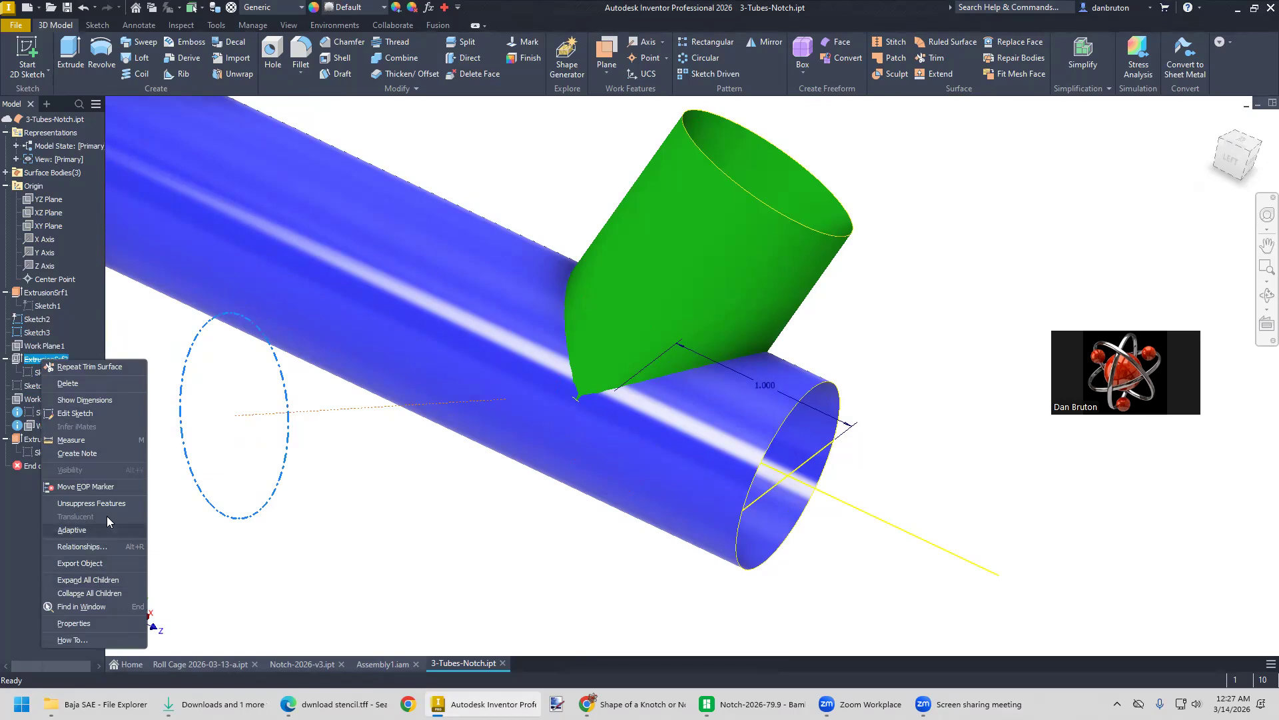
left_click(93, 504)
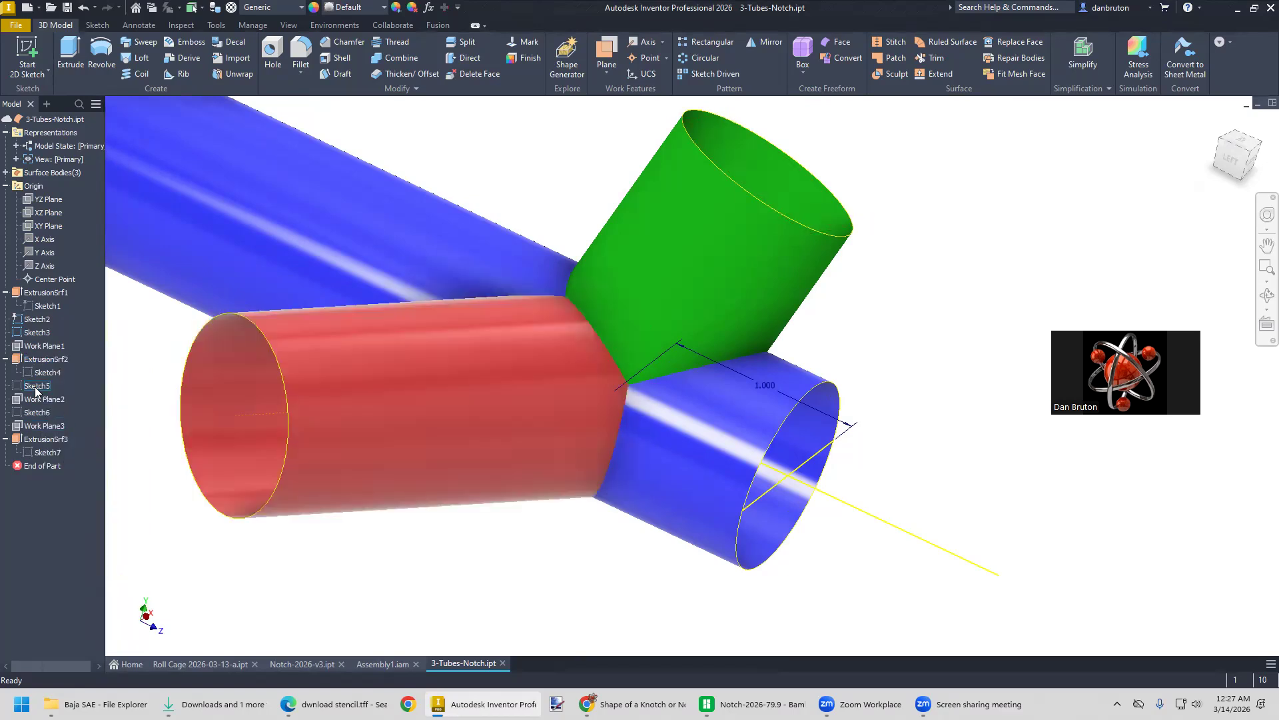
Hide the red tube's surface, ExtrusionSrf2, leaving the blue and green tubes displayed
right_click(42, 361)
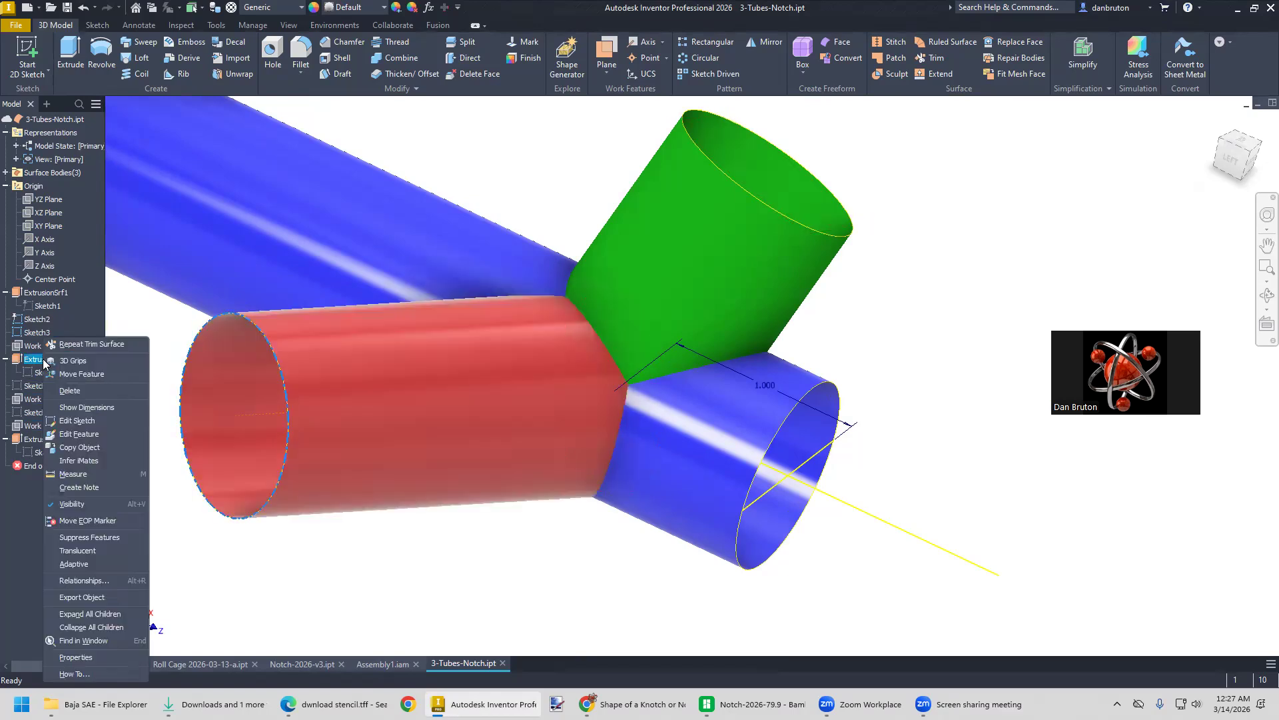
left_click(79, 504)
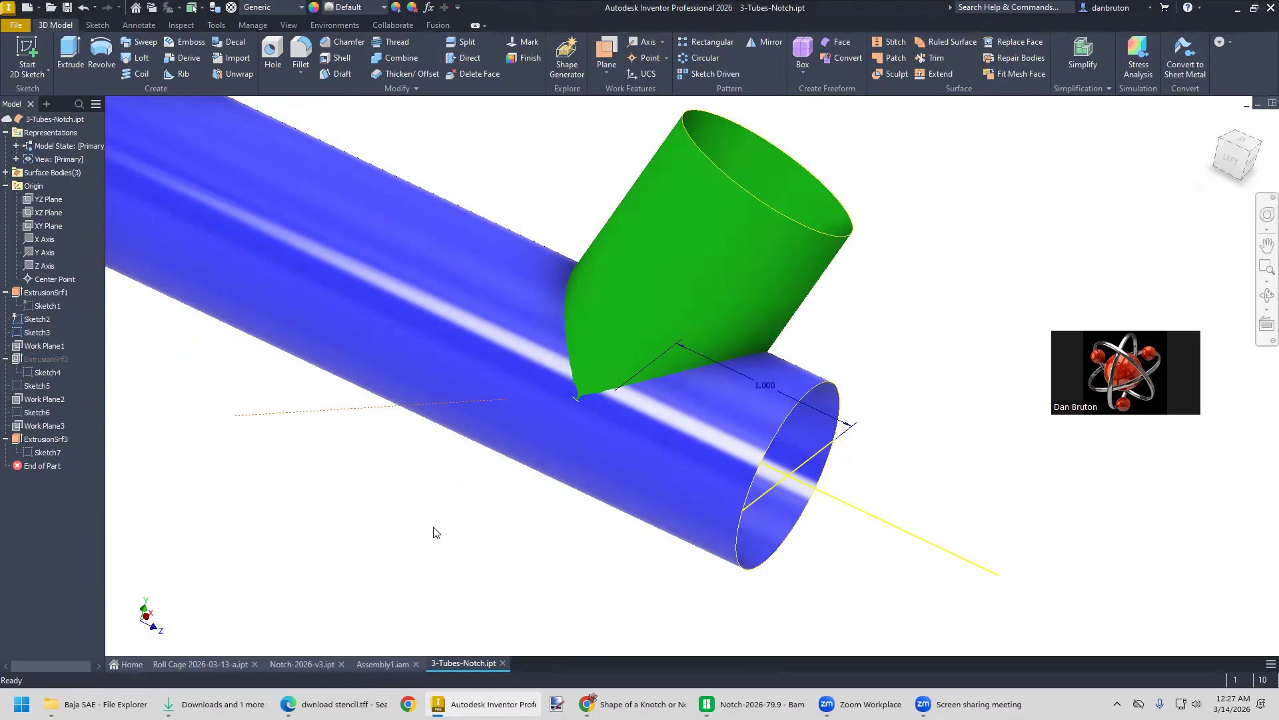
Trim the green tube's surface with the blue tube as the cutting tool, removing both green portions inside the blue tube
left_click(935, 58)
left_click(606, 291)
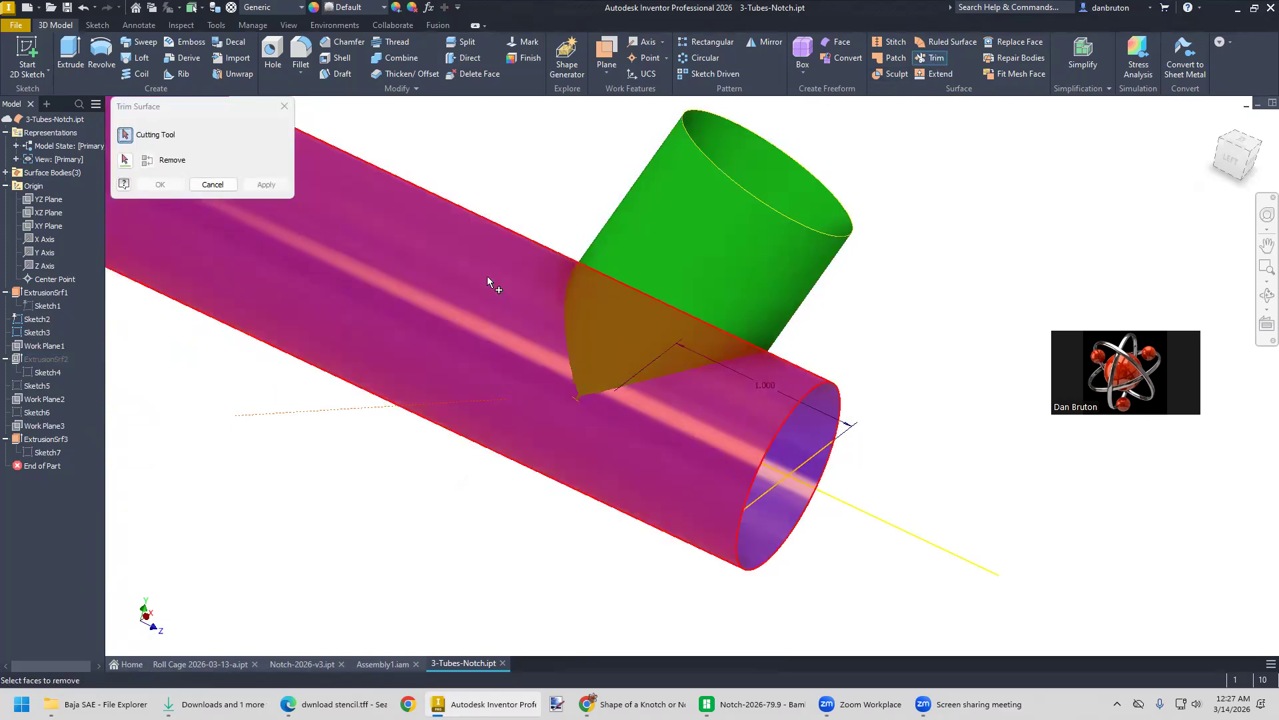
left_click(693, 398)
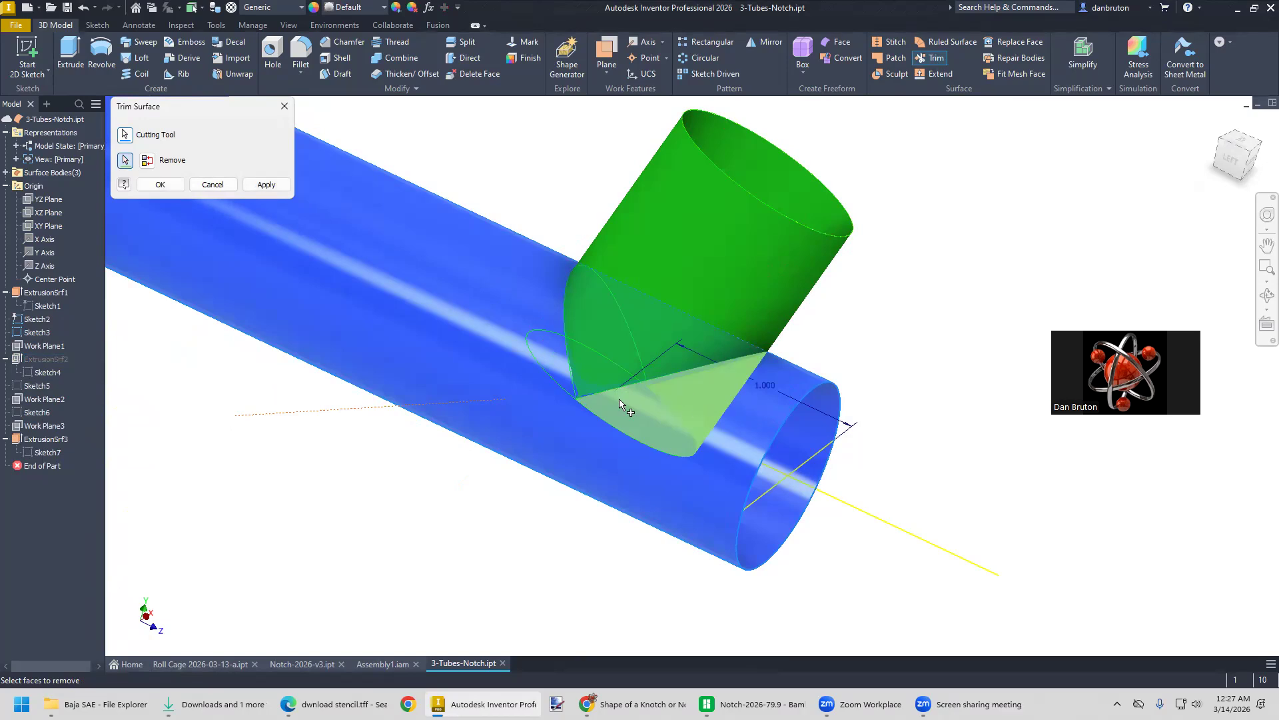
left_click(547, 345)
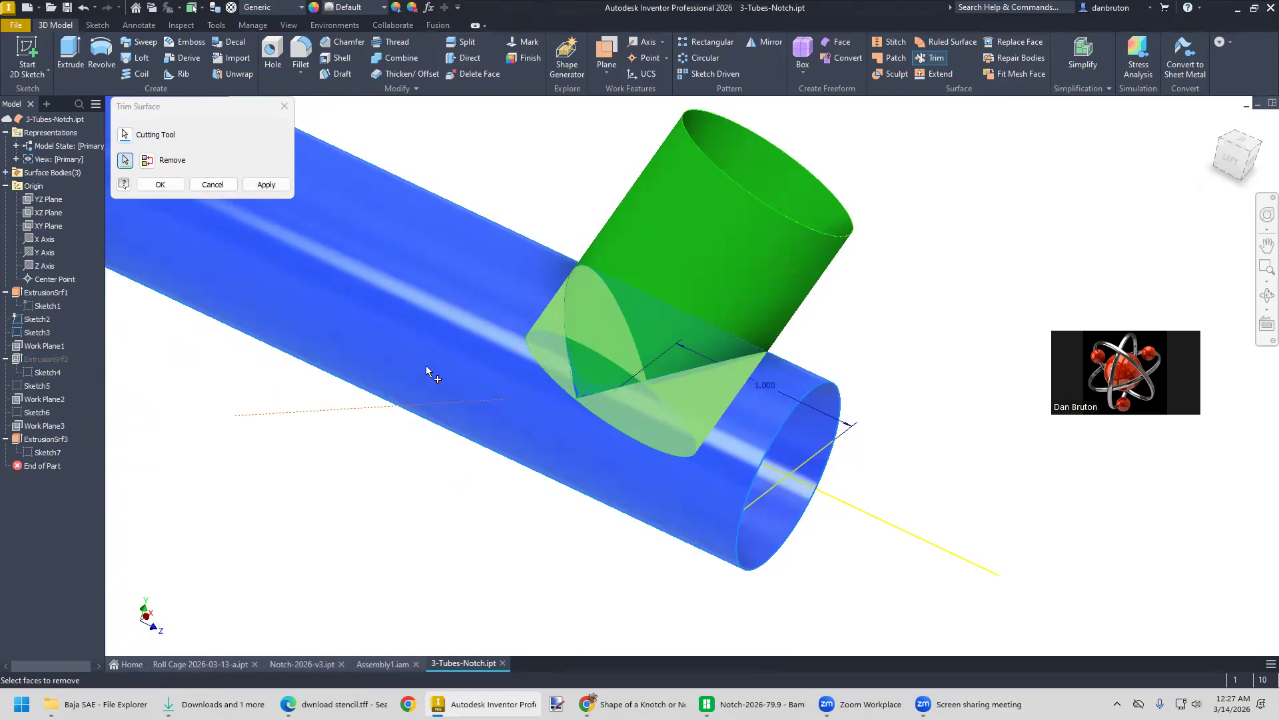
left_click(265, 186)
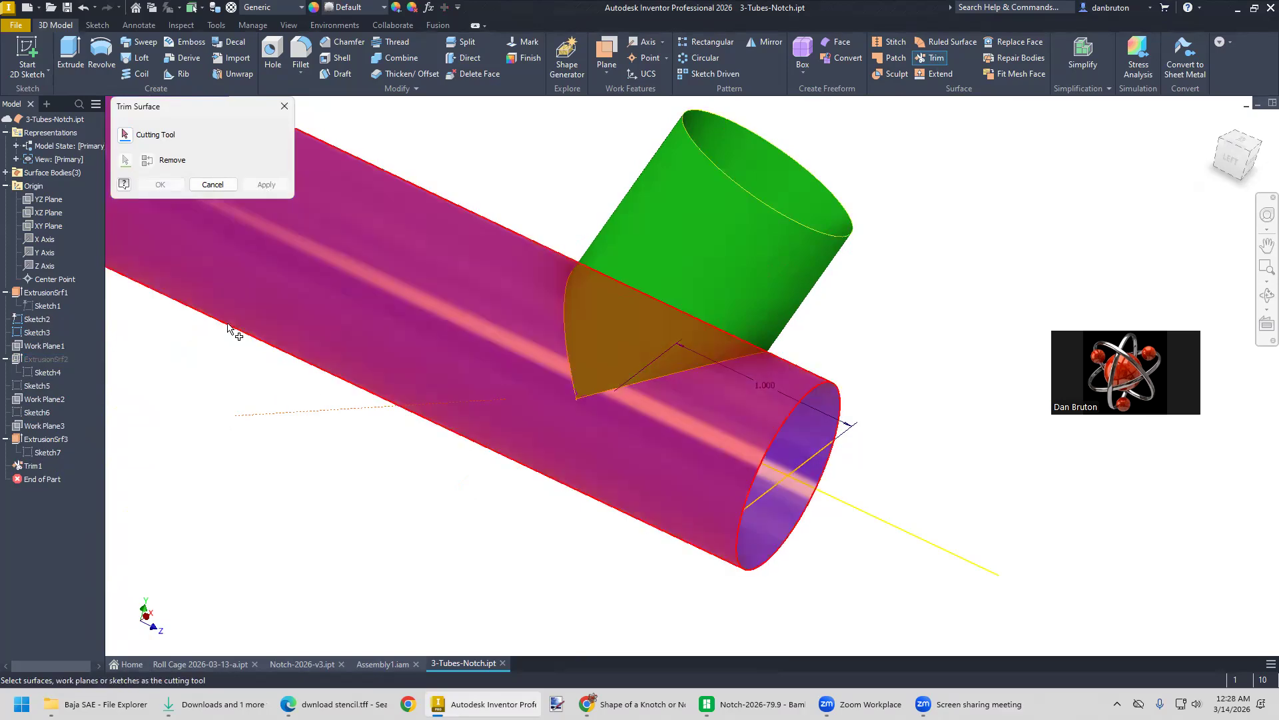
left_click(285, 108)
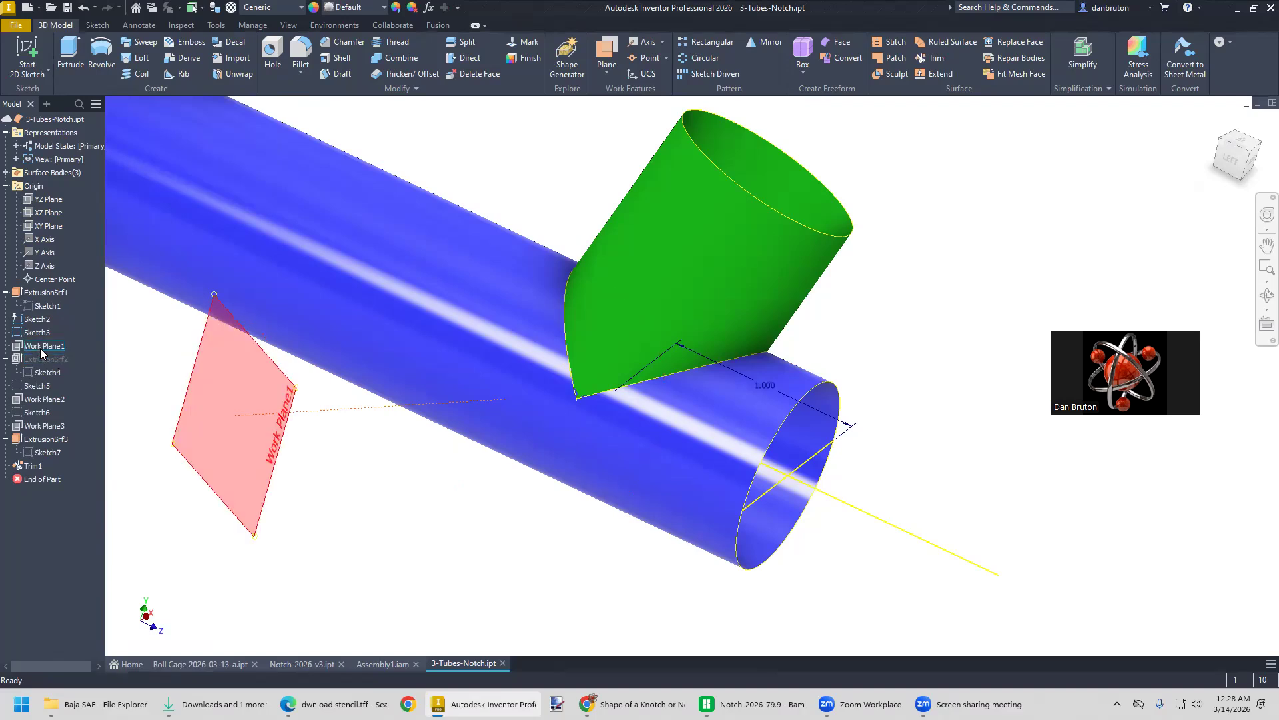
Hide the blue tube's surface, ExtrusionSrf1, and show the red tube's surface, ExtrusionSrf2
right_click(47, 297)
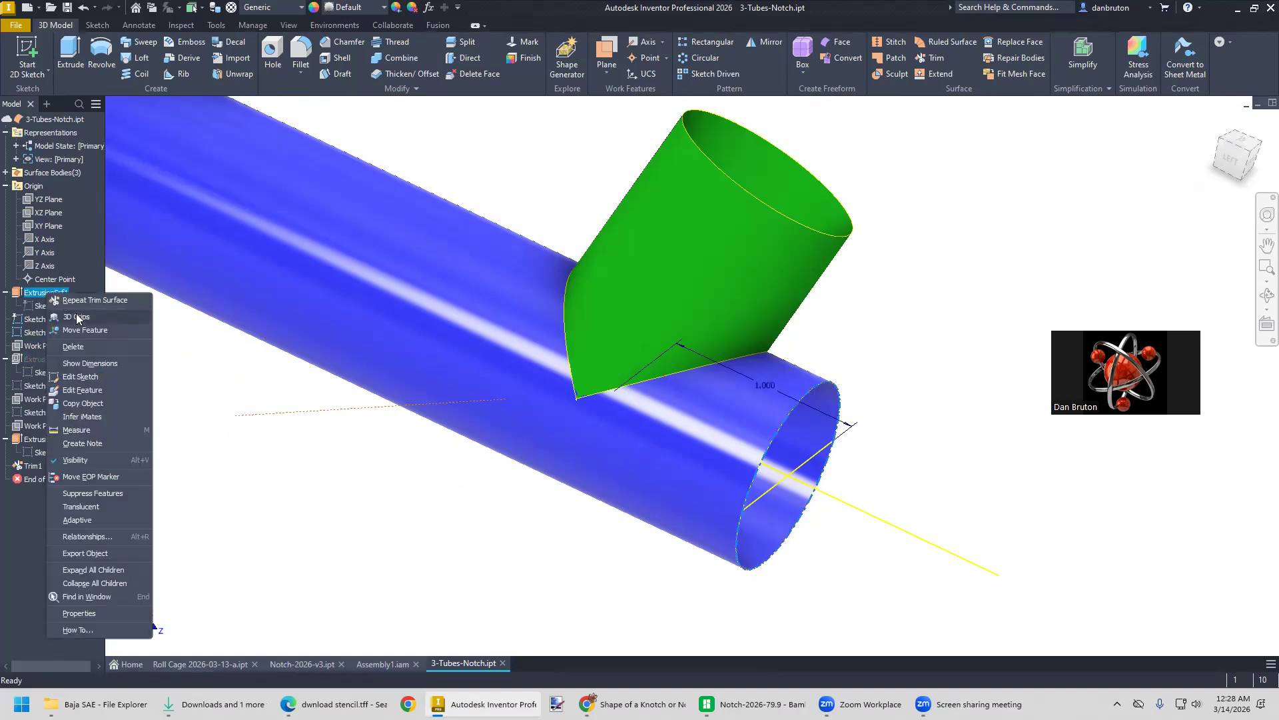
left_click(88, 458)
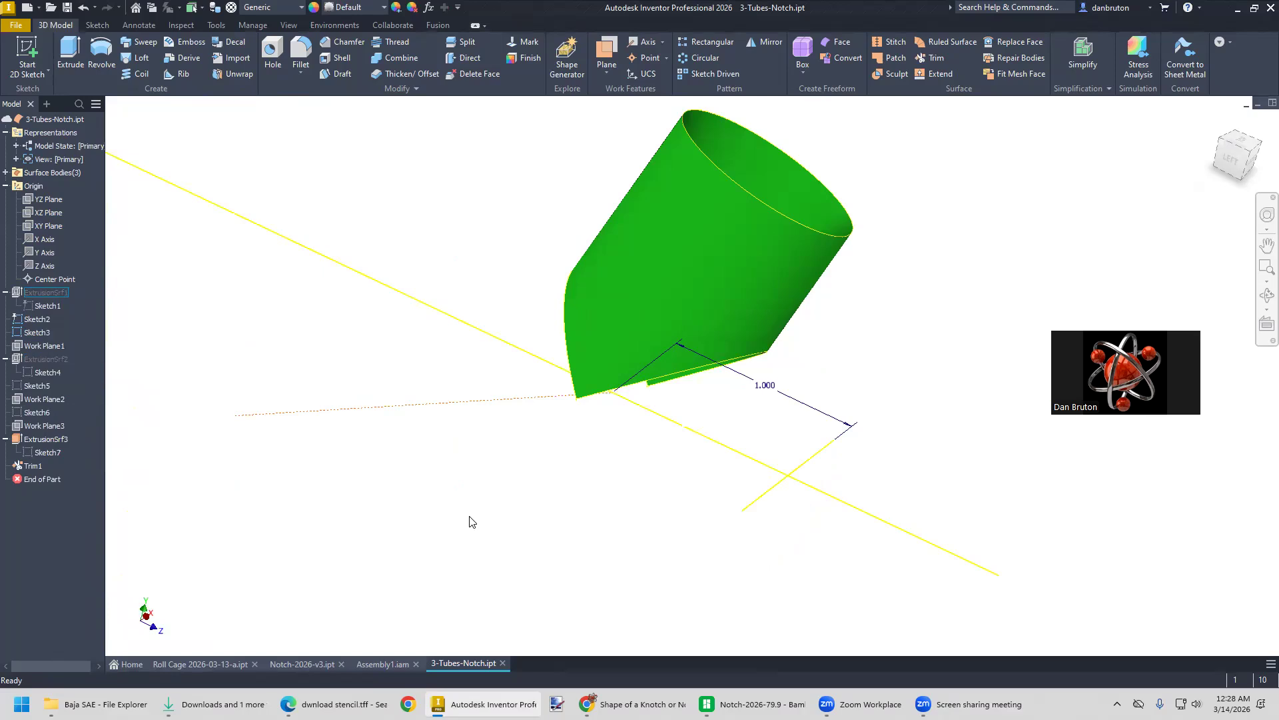
mouse_move(474, 508)
middle_mouse_down("shift")
mouse_move(486, 451)
mouse_move(454, 514)
middle_mouse_up("shift")
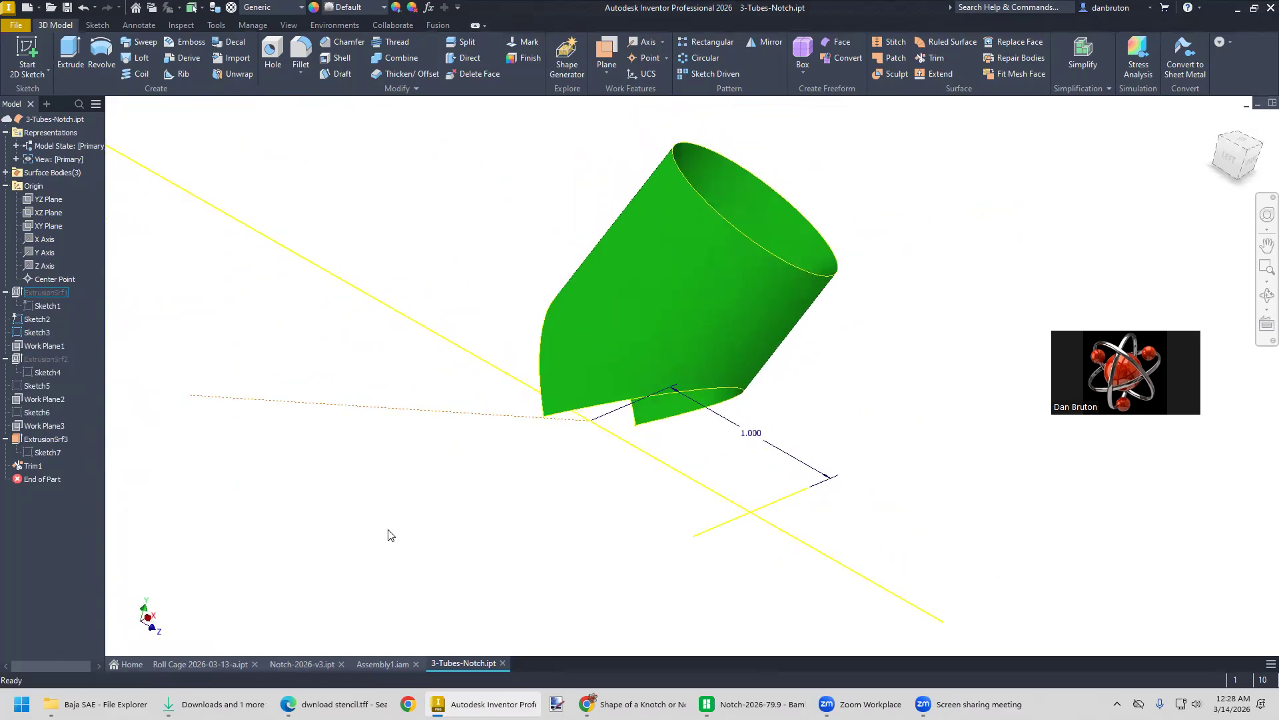
left_click(43, 440)
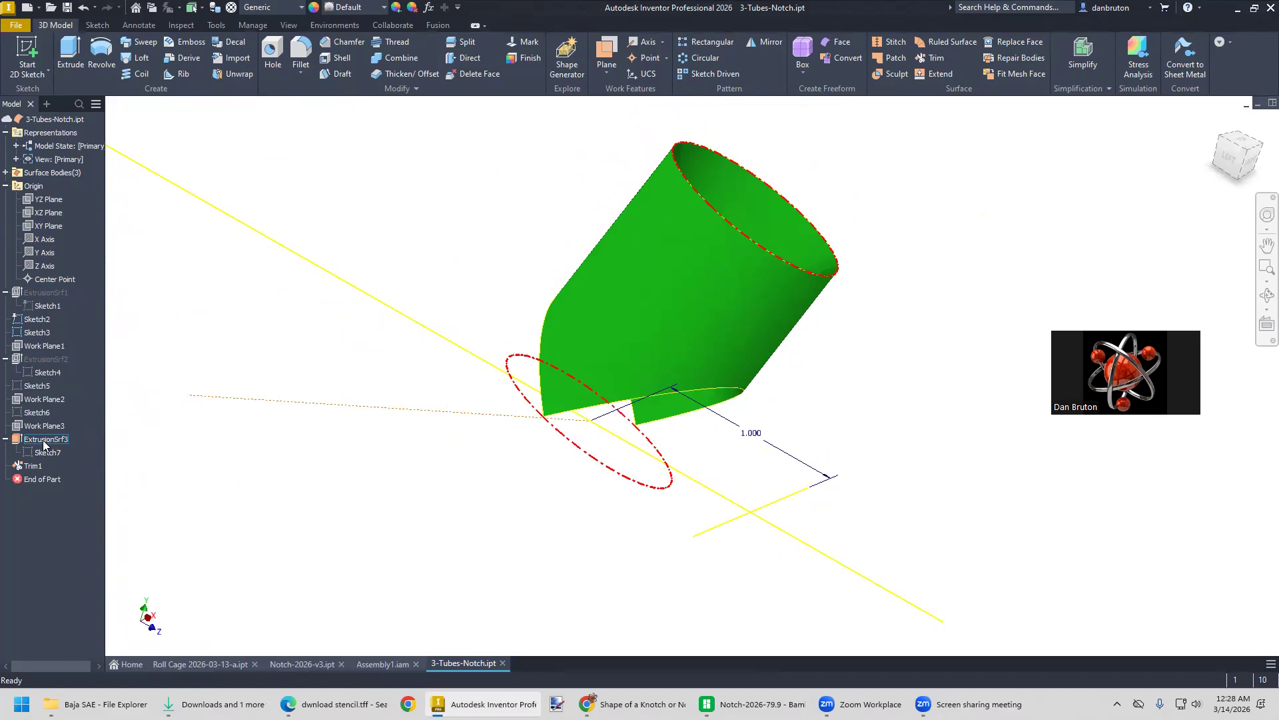
right_click(43, 440)
left_click(161, 439)
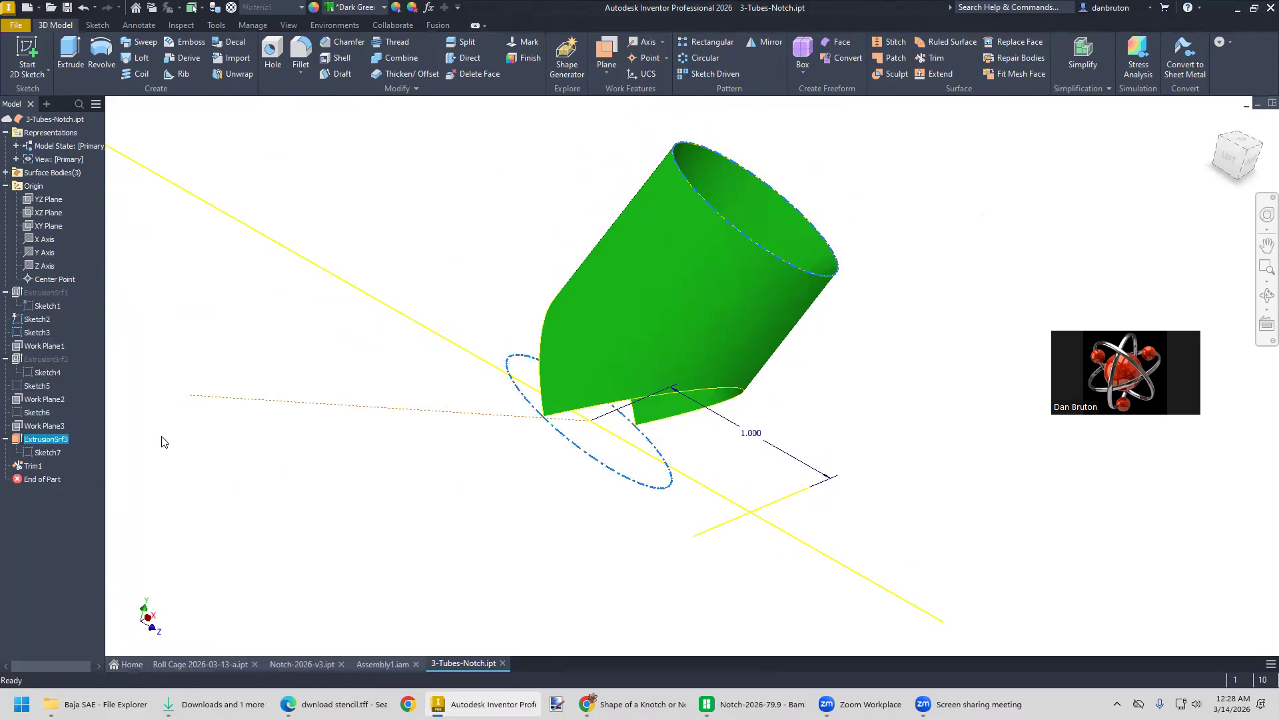
right_click(39, 362)
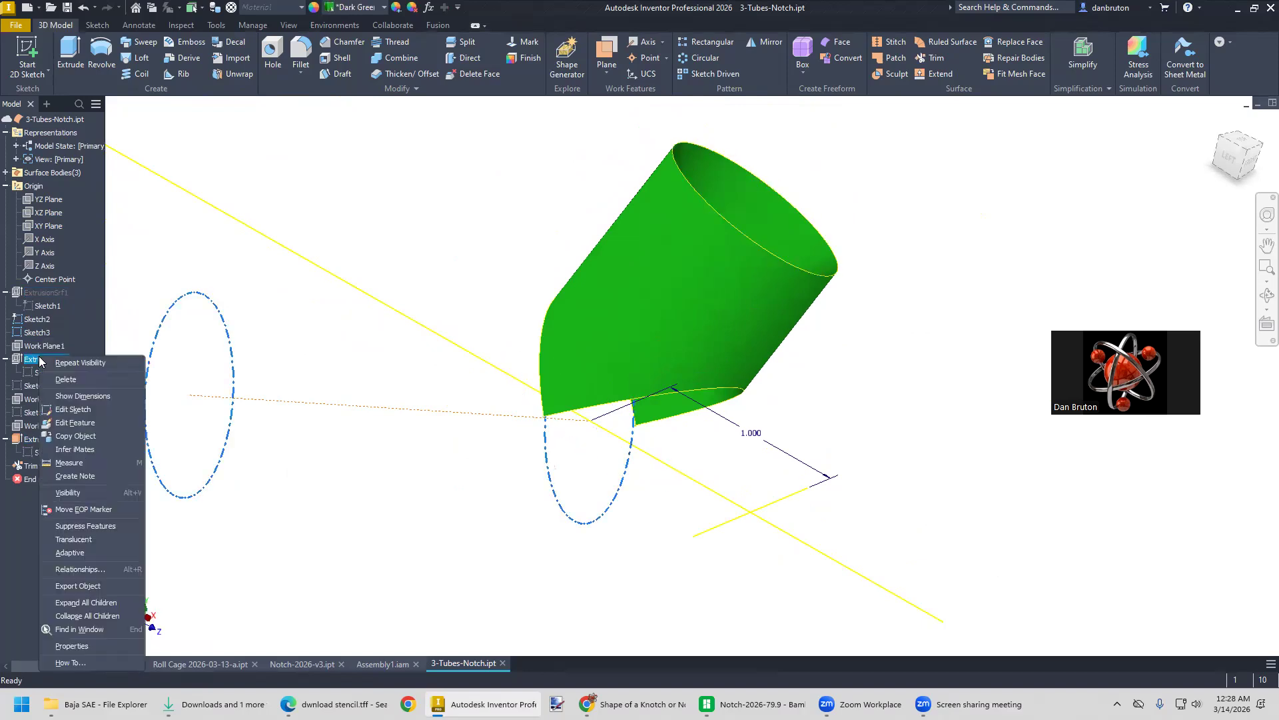
left_click(84, 489)
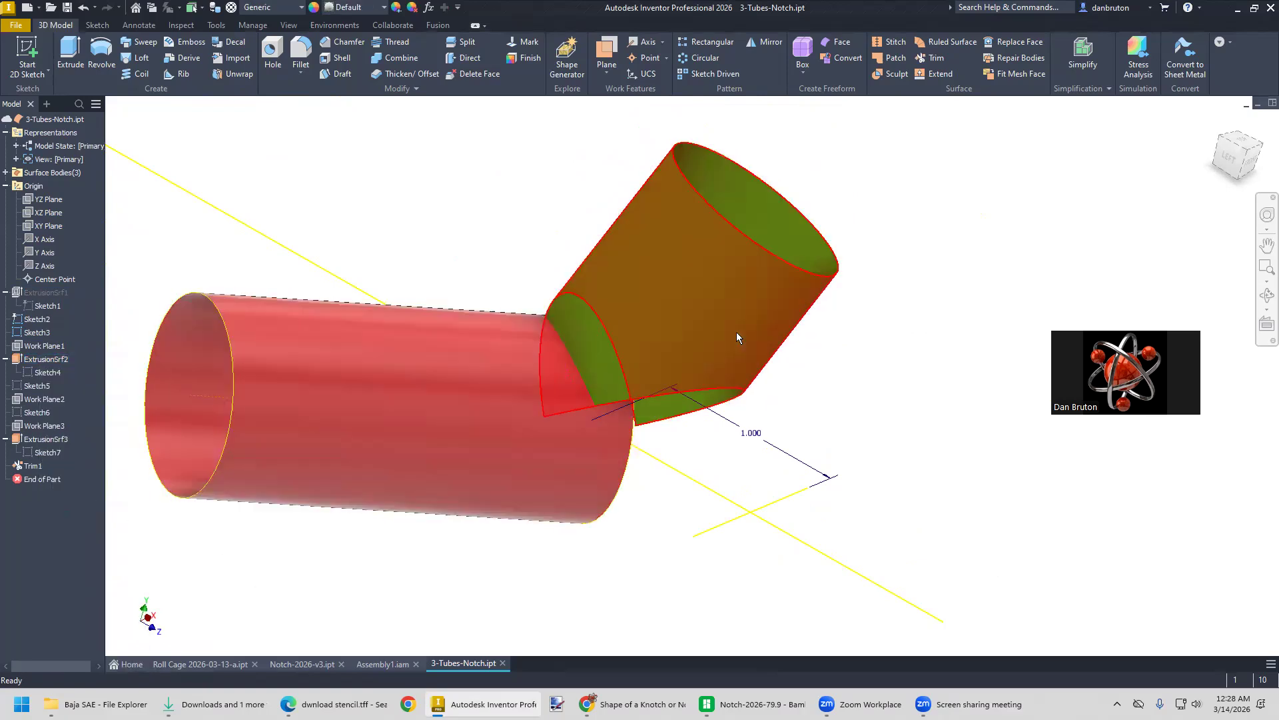
Trim the green tube's surface with the red tube as the cutting tool, removing the green portion inside the red tube
left_click(933, 58)
left_click(733, 326)
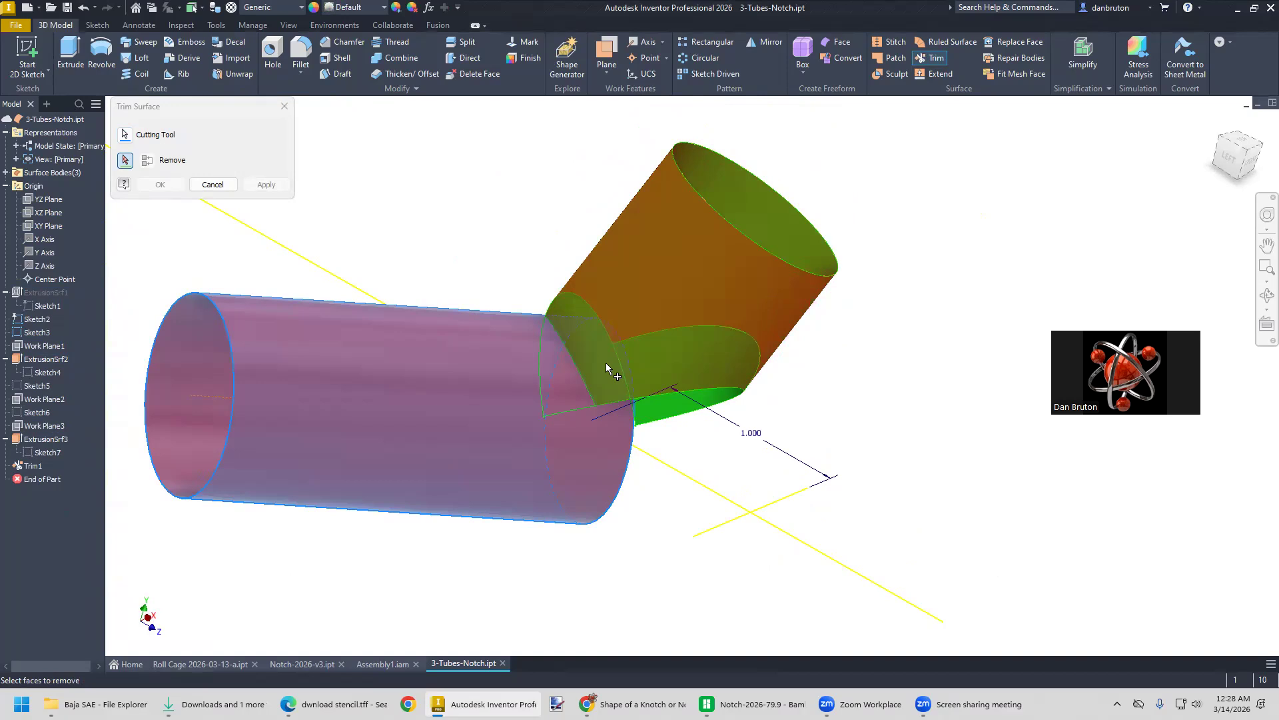
middle_click_drag(571, 572, 552, 526, "shift")
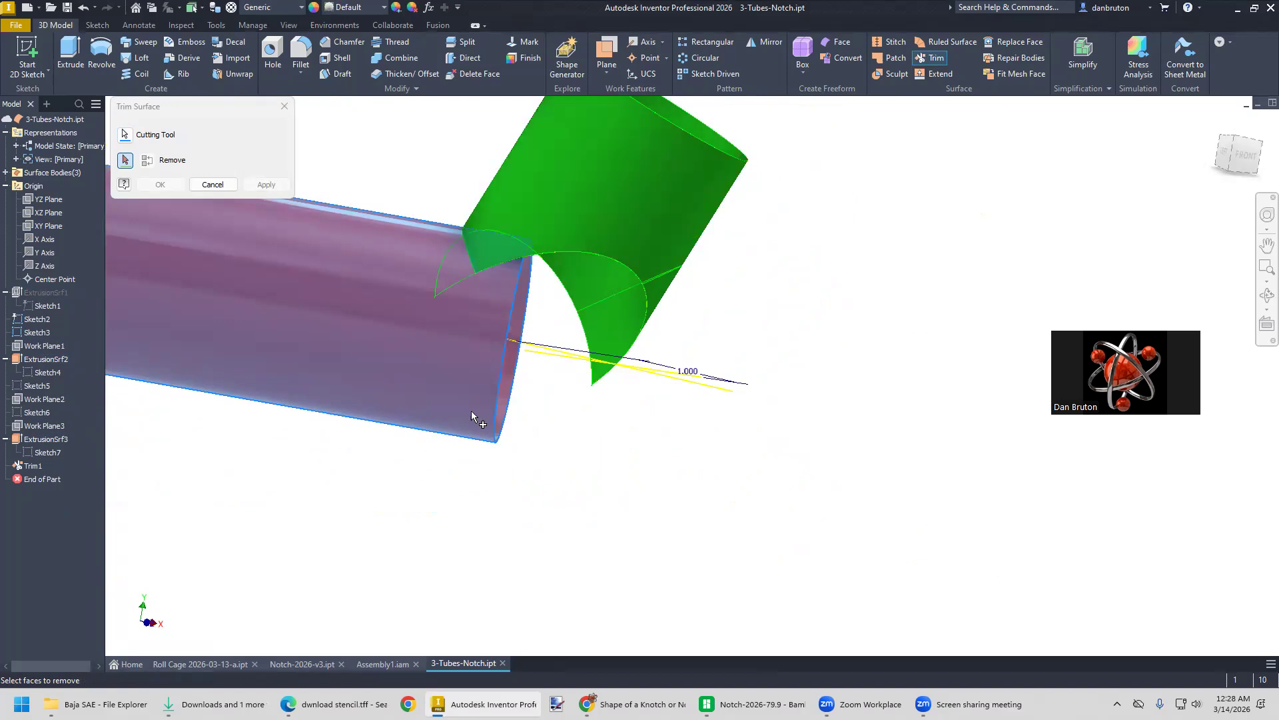
middle_click_drag(517, 491, 646, 511, "shift")
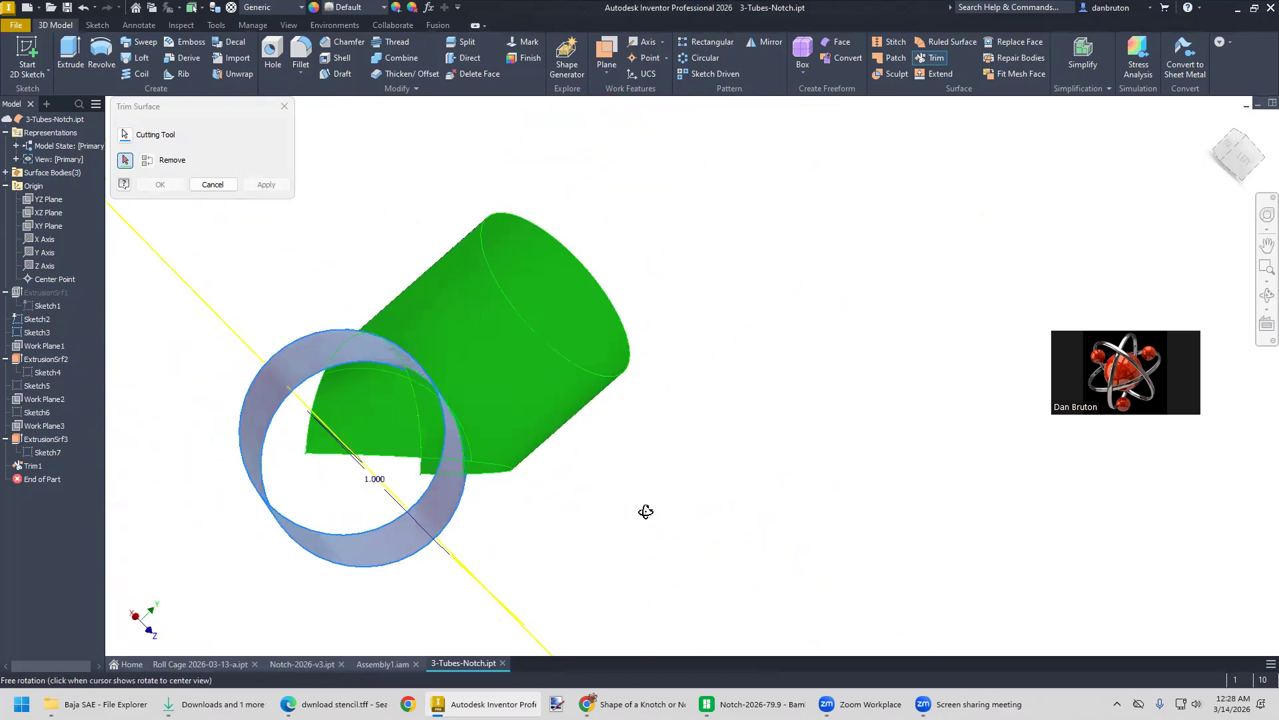
left_click(430, 434)
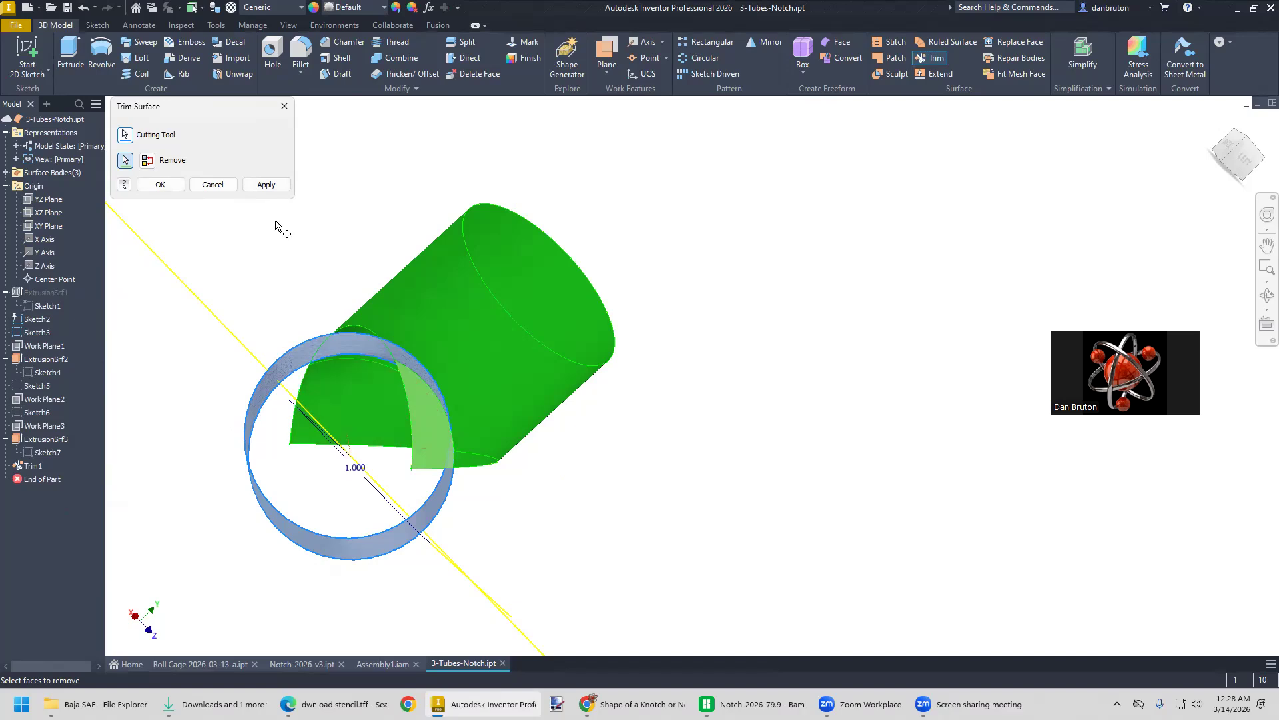
left_click(264, 186)
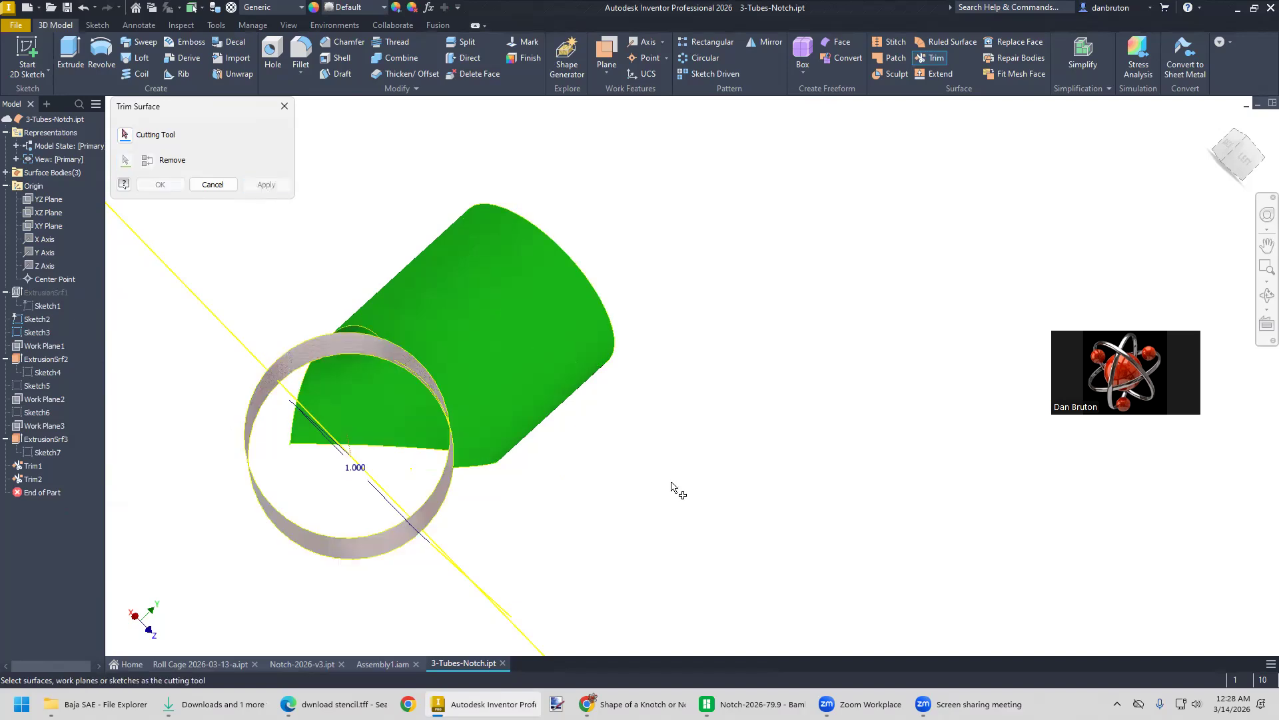
End the surface trimming and hide the red tube's surface, ExtrusionSrf2, leaving only the notched green tube displayed
middle_click_drag(604, 521, 579, 523, "shift")
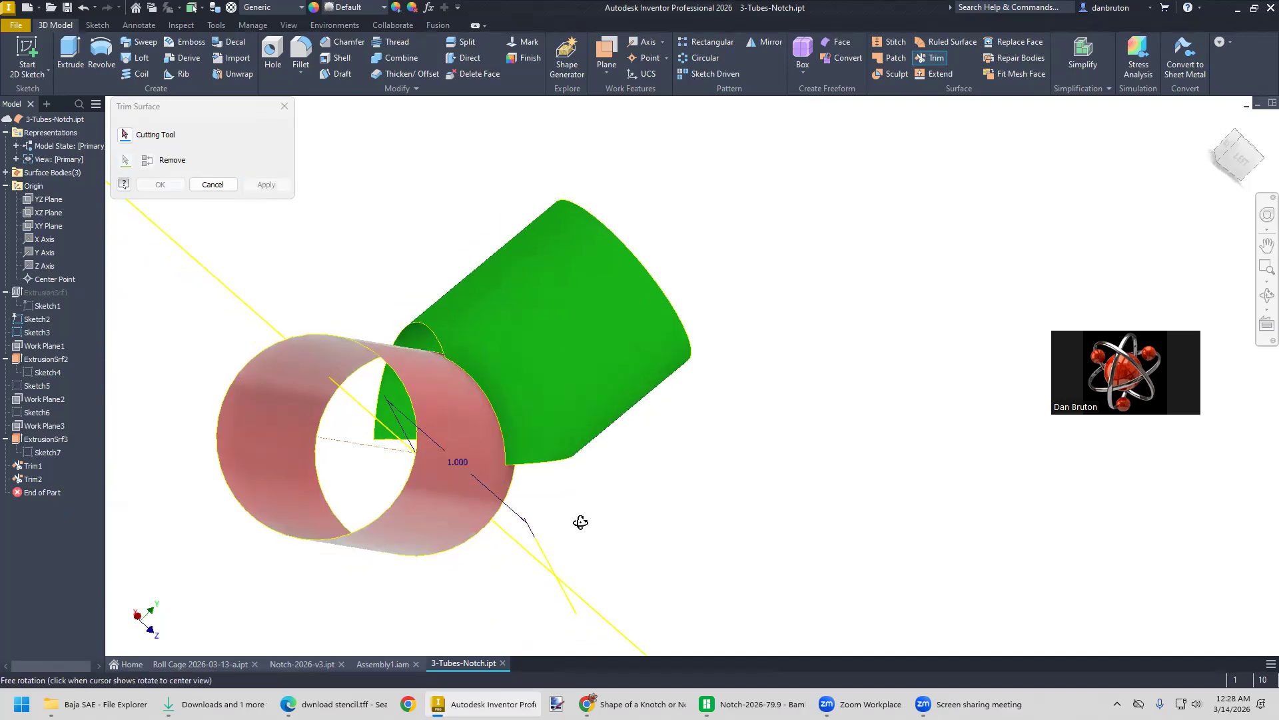
left_click(35, 437)
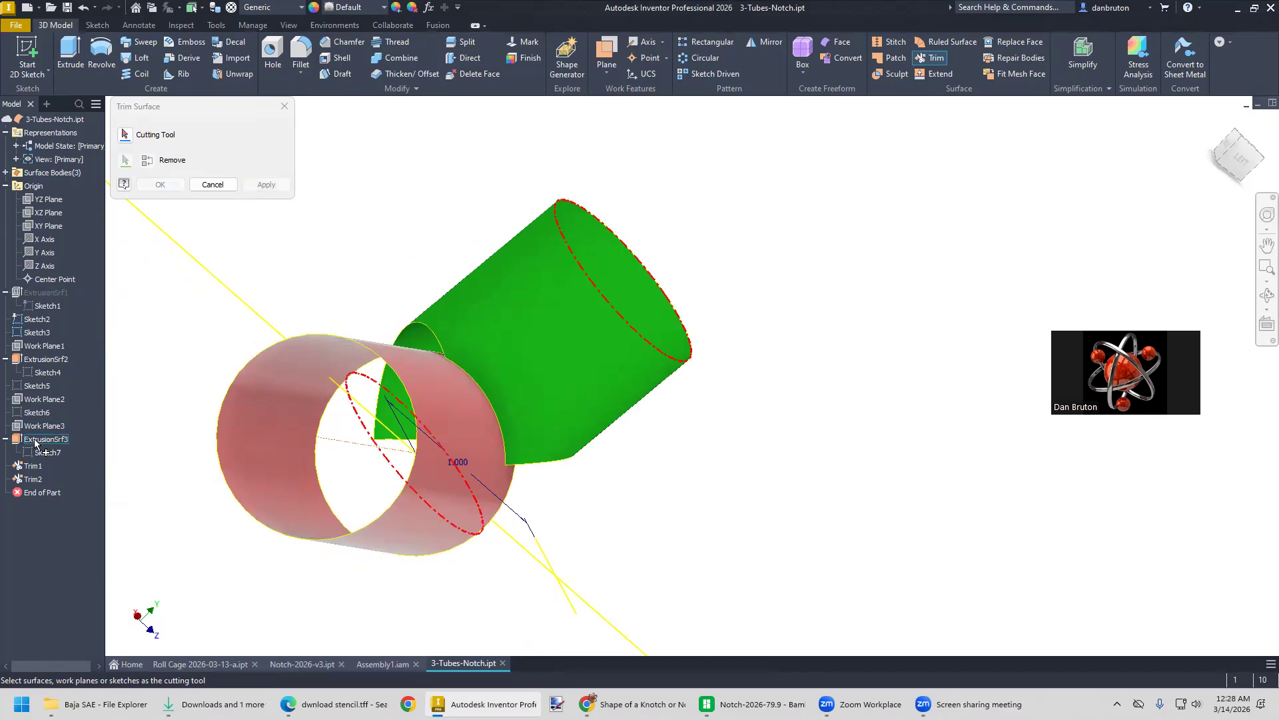
right_click(35, 440)
left_click(48, 440)
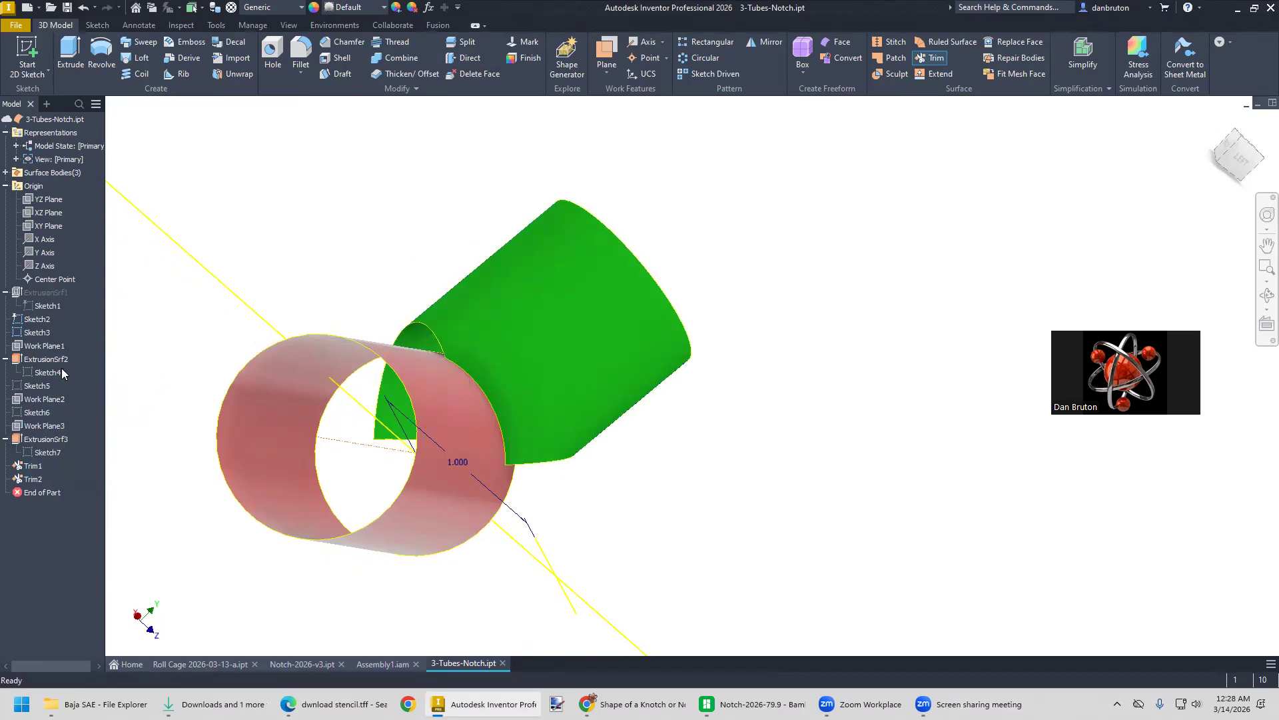
right_click(38, 363)
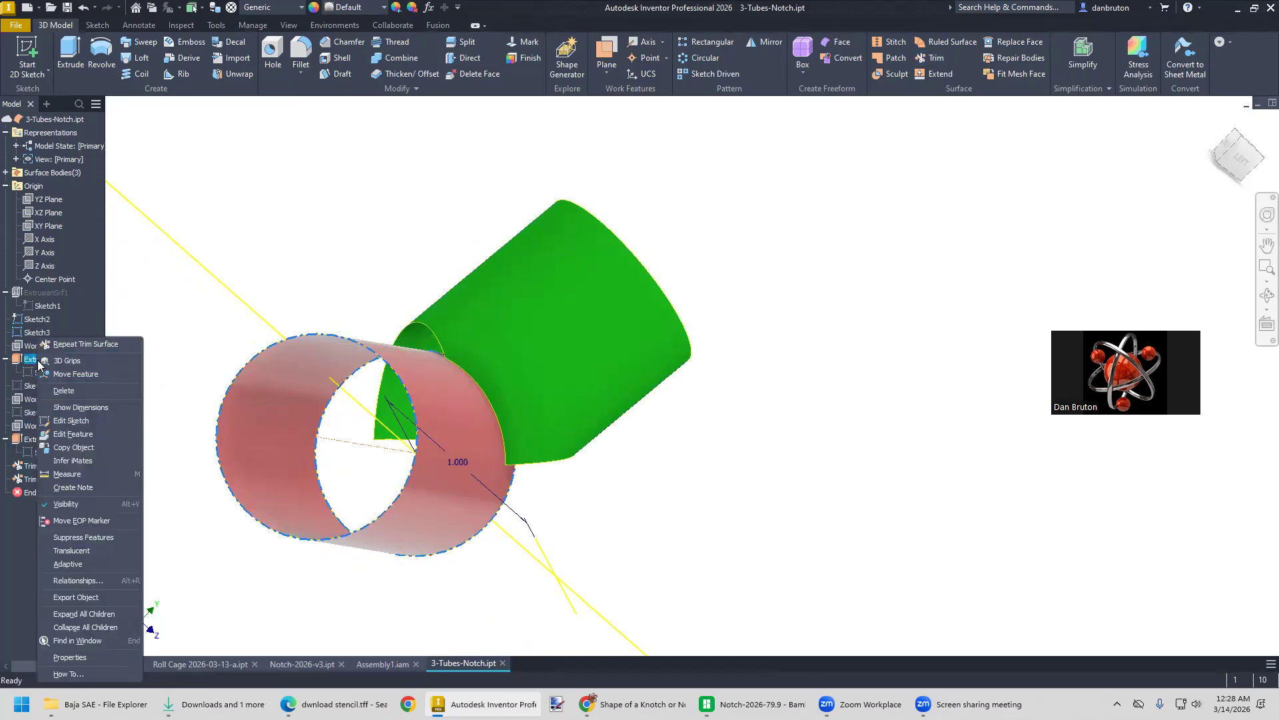
left_click(70, 505)
Examine the notched green tube from its notched end and compare it with the joint in Assembly1.iam, ending in the part
mouse_move(569, 489)
middle_mouse_down("shift")
mouse_move(603, 442)
mouse_move(693, 428)
mouse_move(503, 457)
mouse_move(508, 514)
mouse_move(546, 513)
mouse_move(558, 506)
mouse_move(386, 531)
mouse_move(423, 526)
mouse_move(305, 510)
mouse_move(435, 521)
mouse_move(606, 434)
mouse_move(540, 451)
mouse_move(427, 448)
middle_mouse_up("shift")
scroll(305, 510, "down", 3)
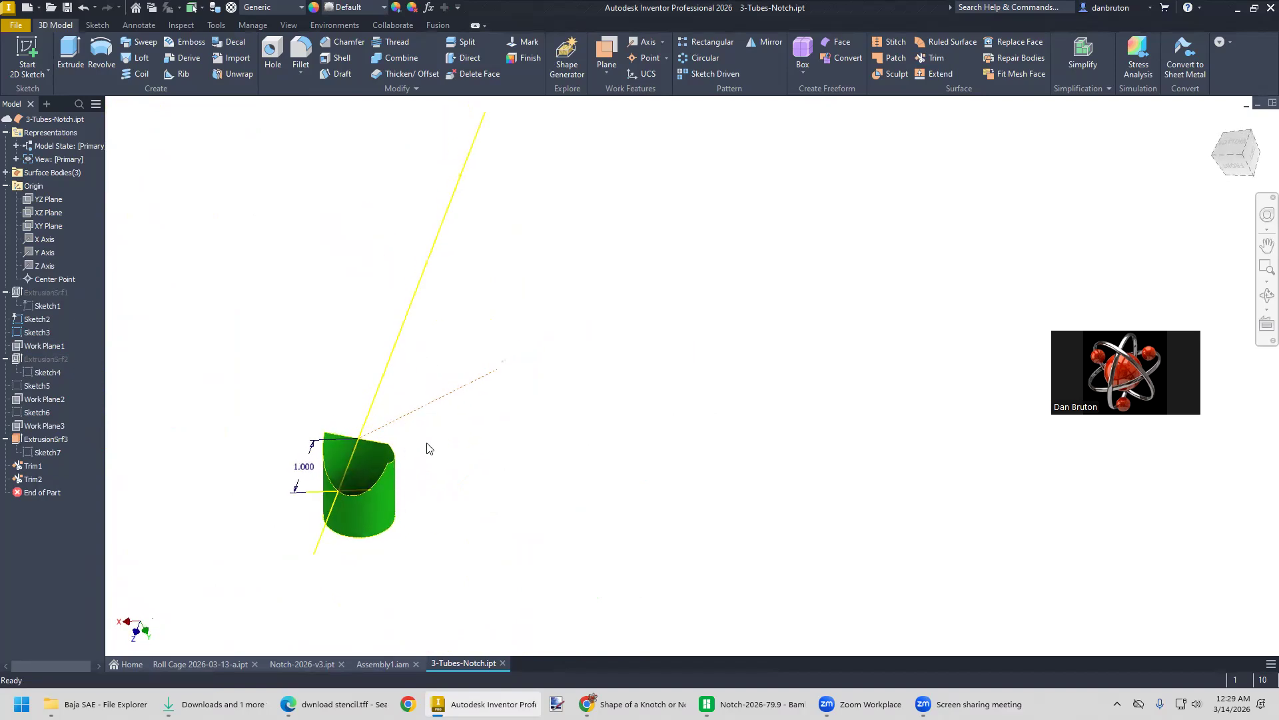
left_click(383, 664)
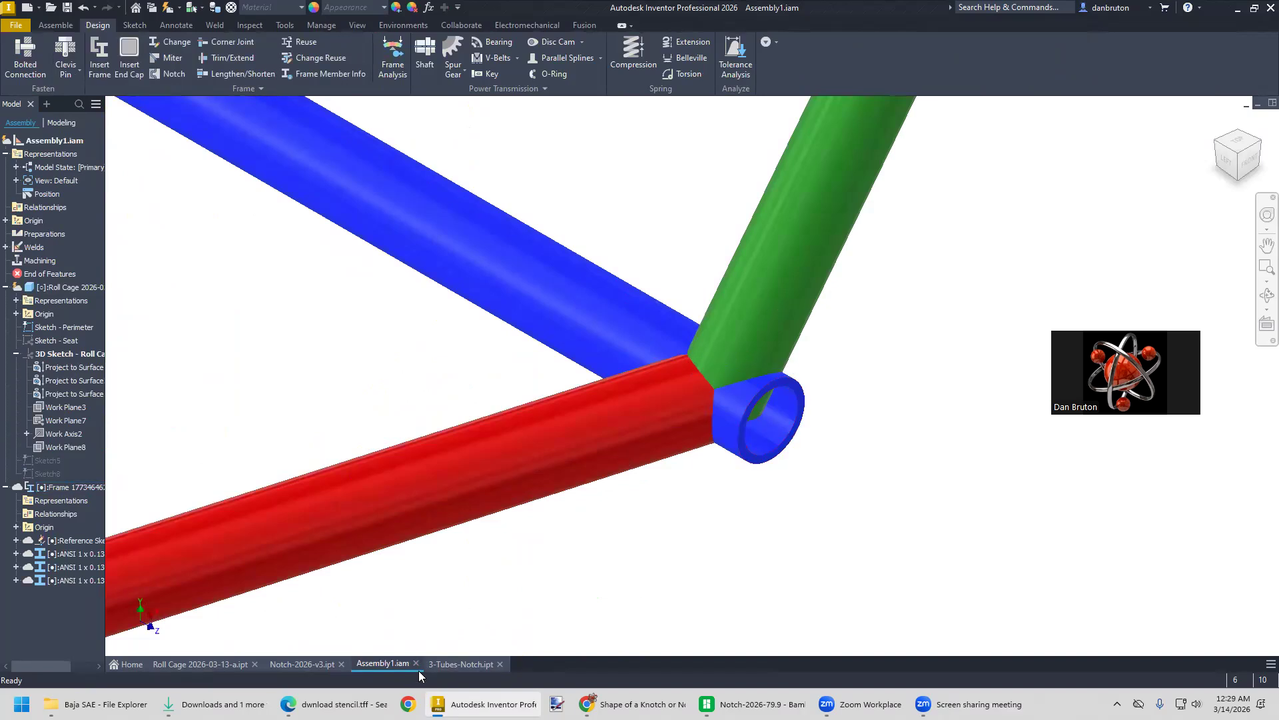
left_click(459, 665)
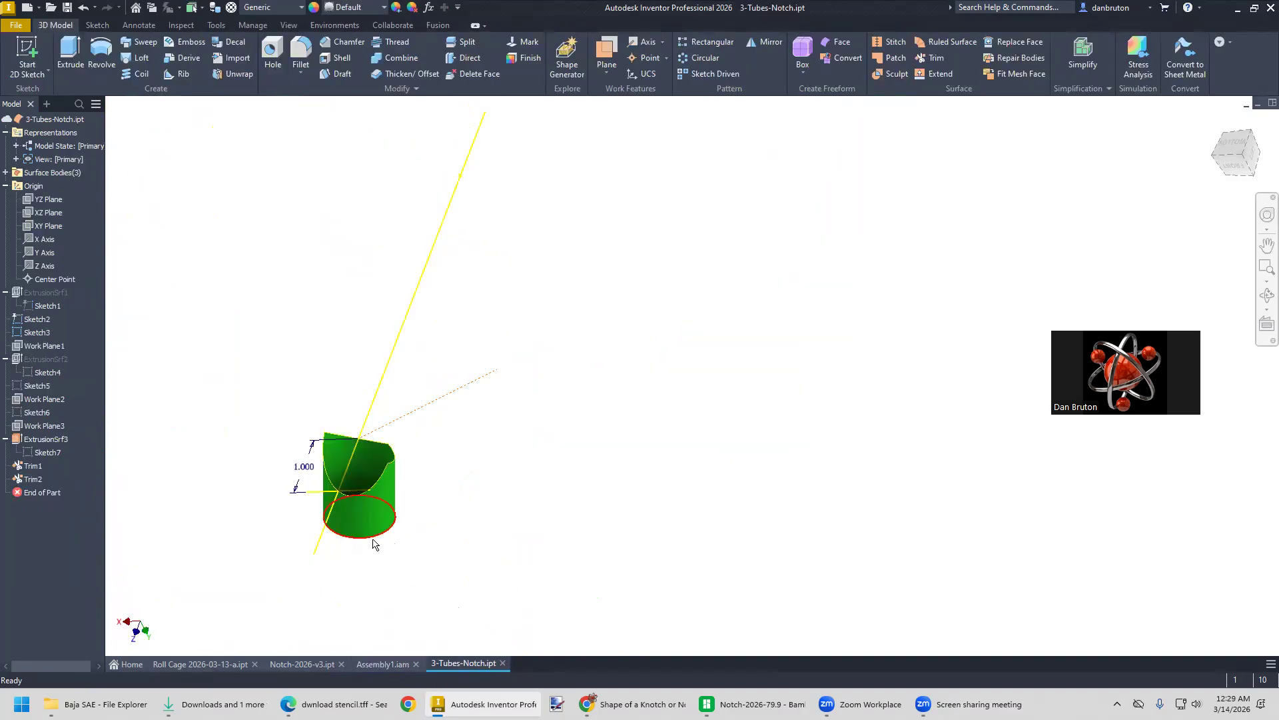
scroll(360, 535, "down", 6)
scroll(457, 541, "up", 5)
scroll(474, 552, "down", 3)
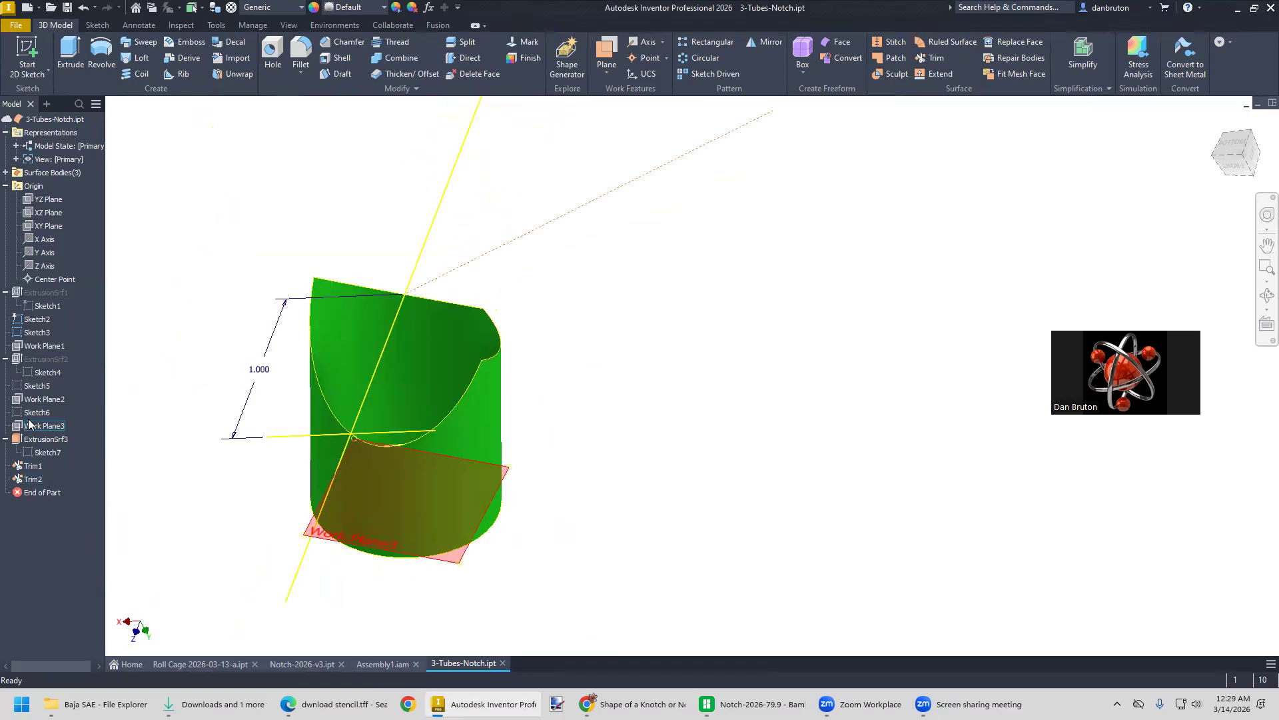
Hide Sketch3 and Sketch2 so that only the notched green tube is displayed
right_click(20, 333)
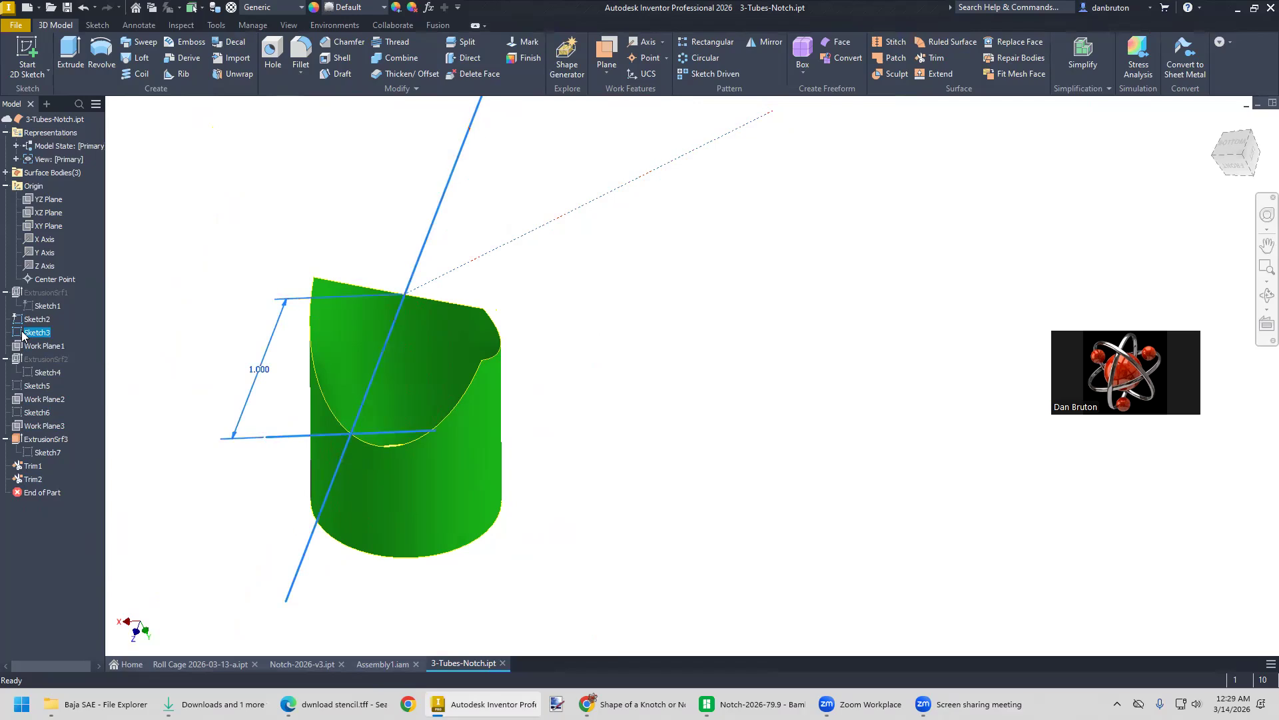
left_click(52, 510)
right_click(28, 323)
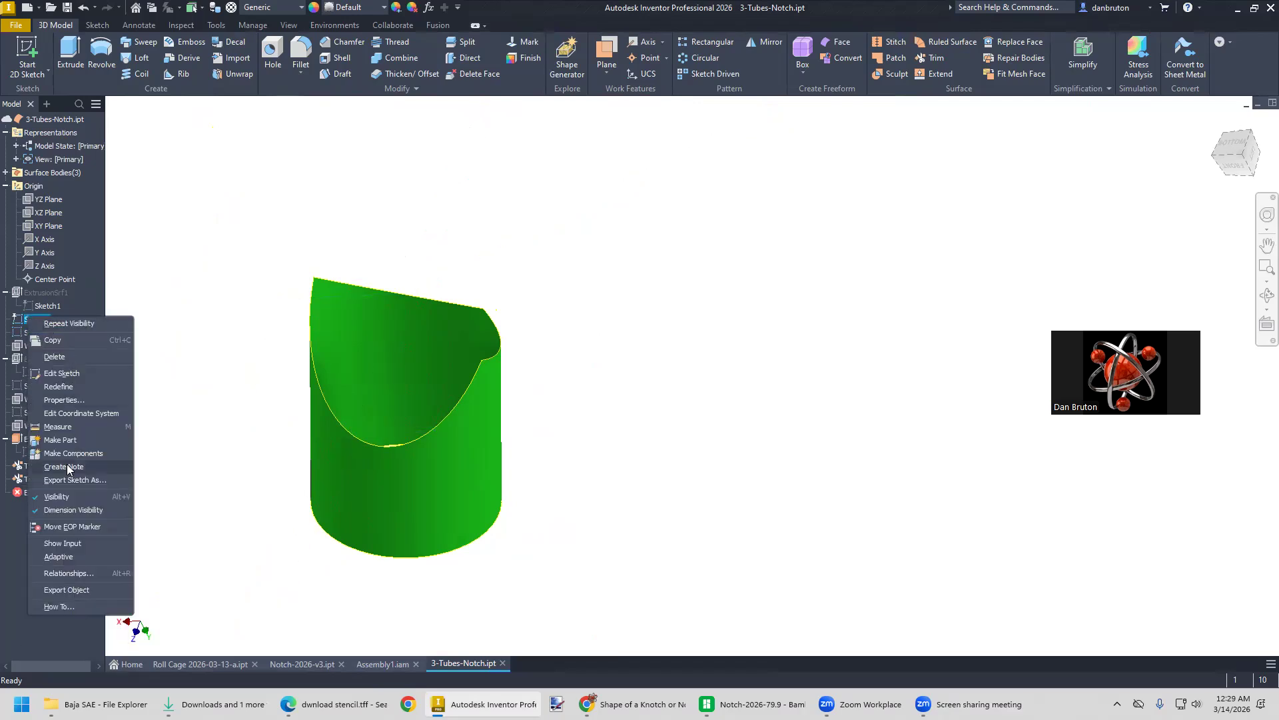
left_click(52, 500)
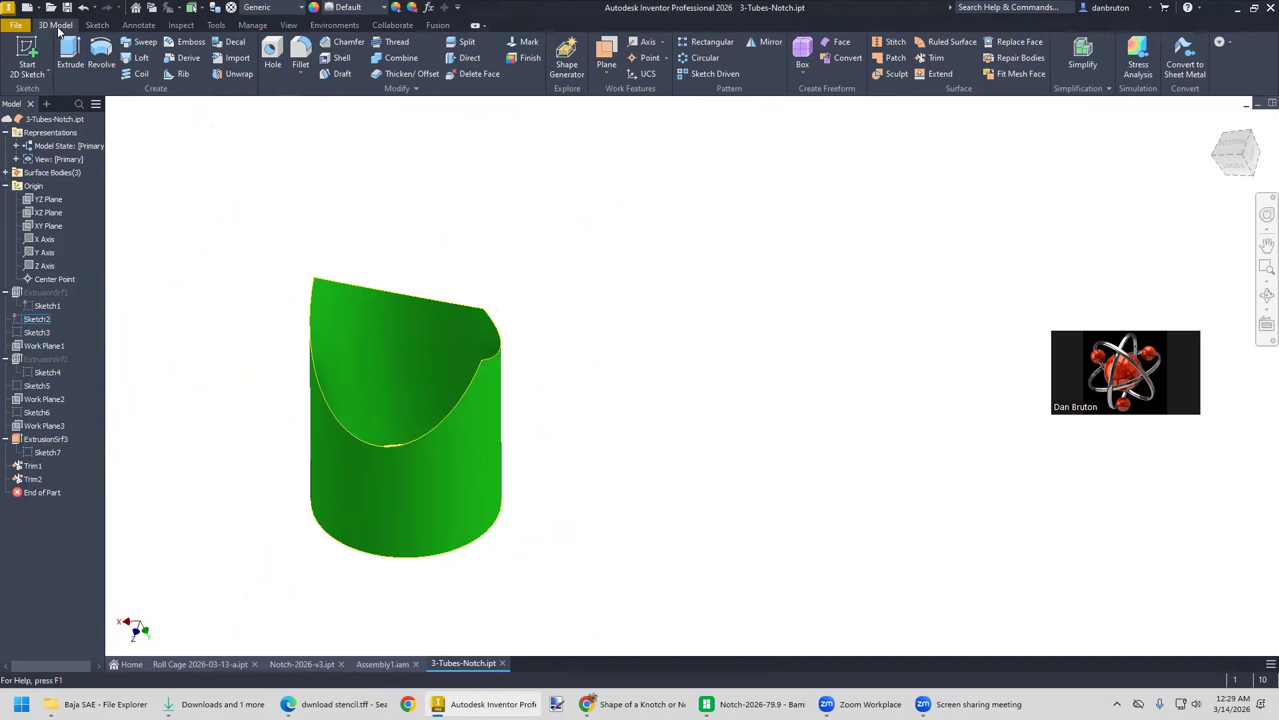
Thicken the notched green tube's surface outward by 1 mm into a solid body, and check the notch from several sides
left_click(389, 345)
left_click(411, 76)
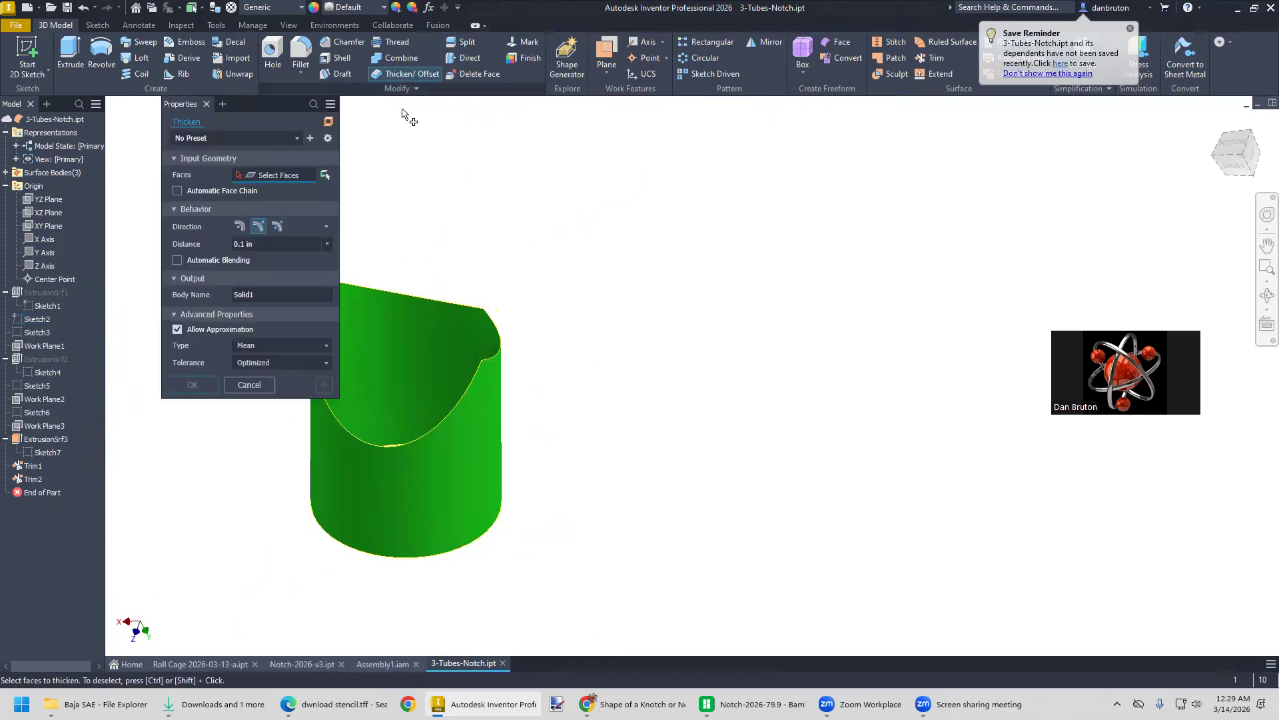
left_click(393, 310)
middle_click_drag(571, 445, 485, 469, "shift")
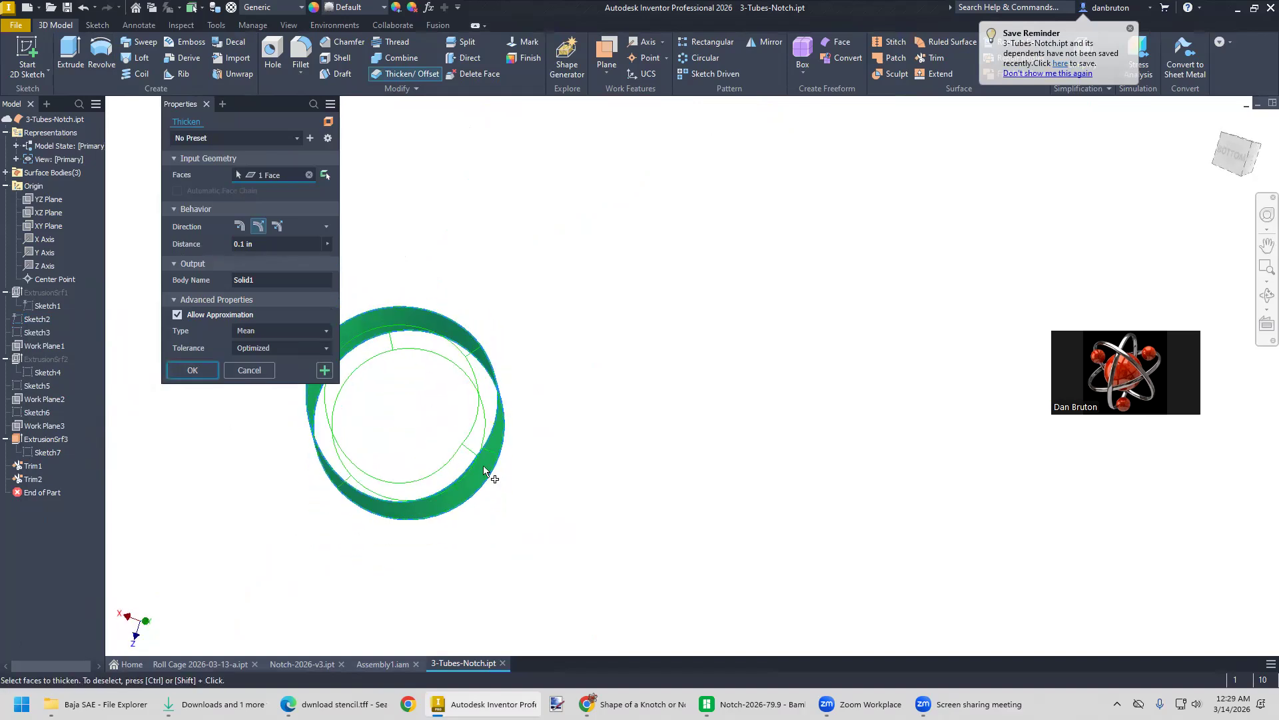
left_click(241, 231)
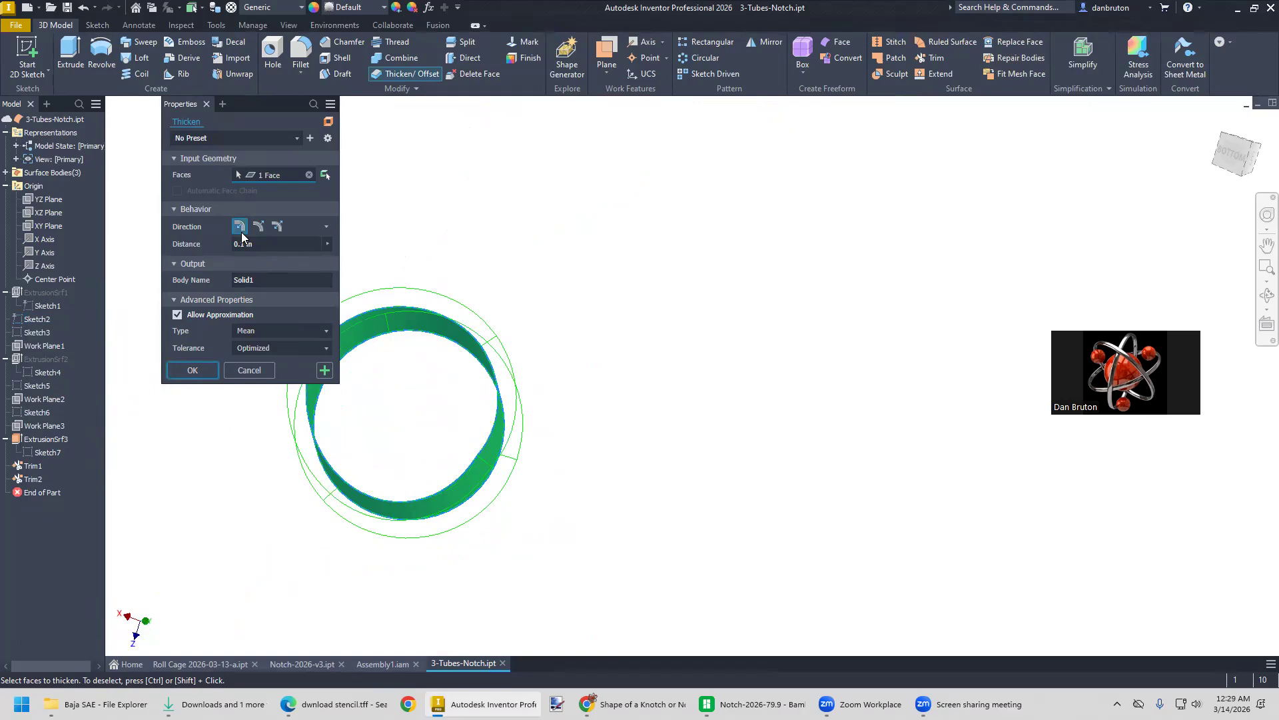
left_click(238, 245)
type("1mm")
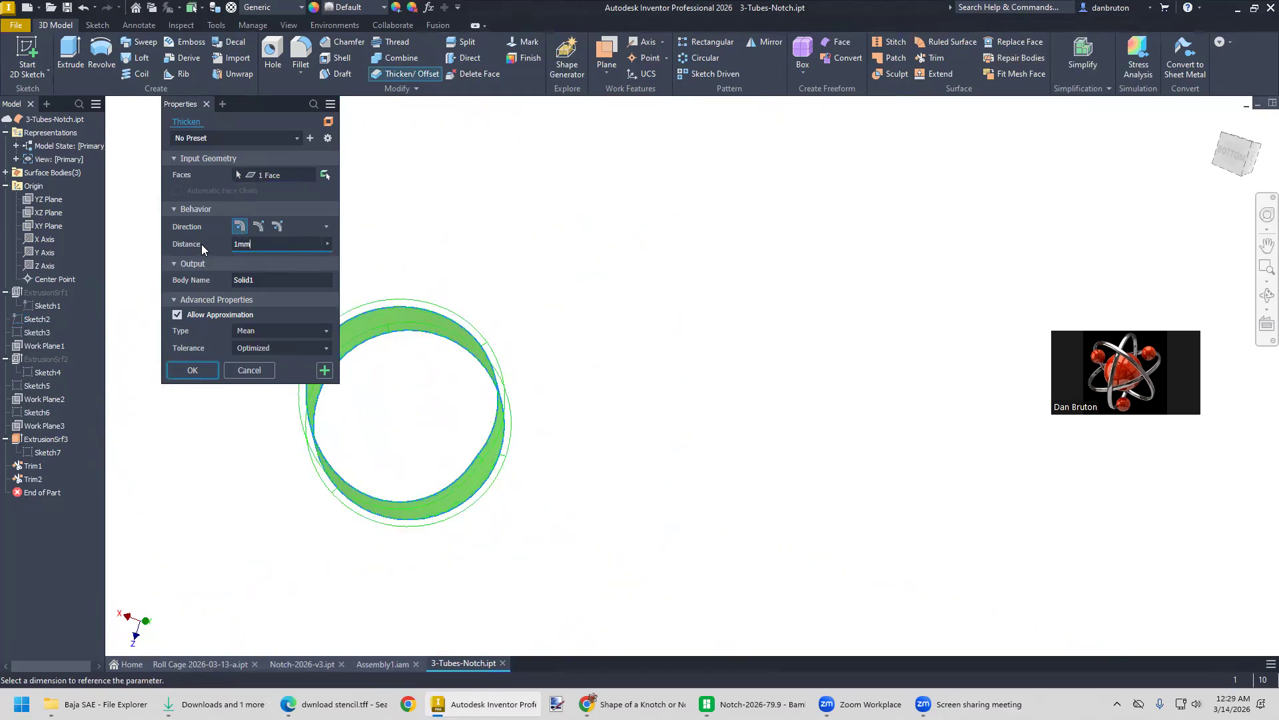
key("Return")
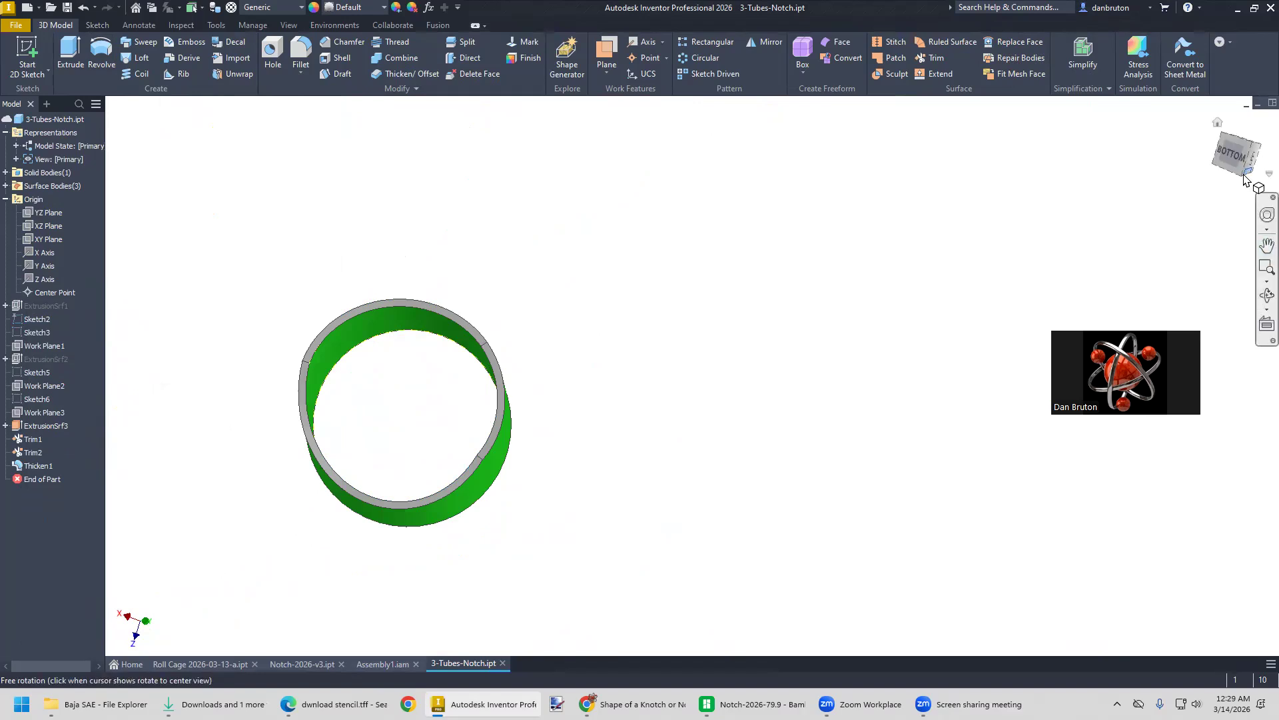
left_click_drag(1233, 152, 1155, 164)
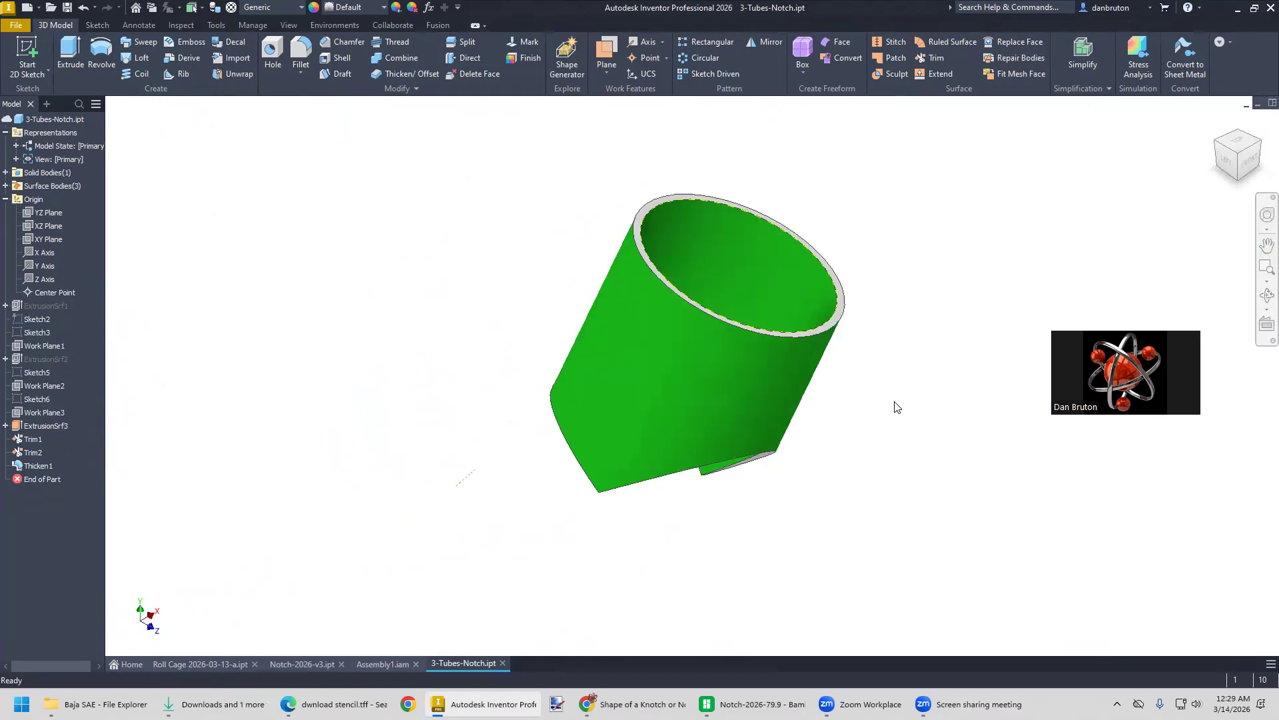
middle_click_drag(930, 481, 766, 322, "shift")
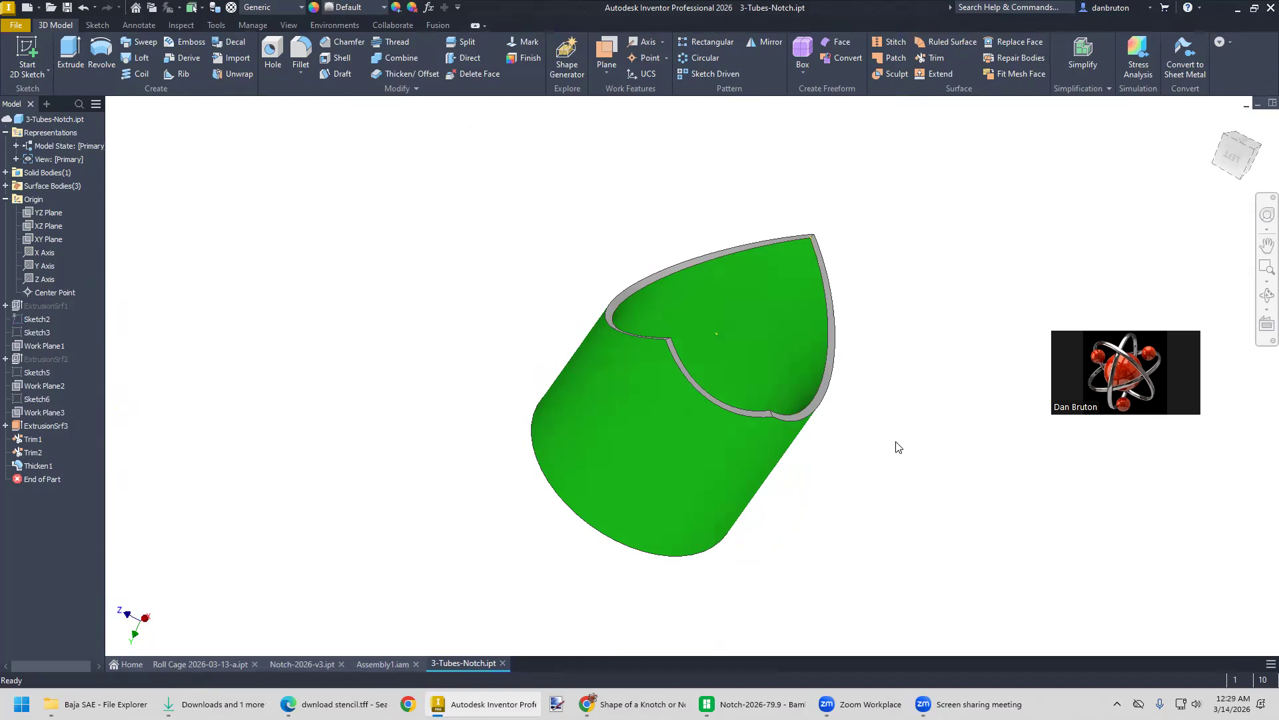
Export the notched green tube for 3D printing as the STL file 3-Tubes-Notch.stl in the 00 - Roll Cage 2026 folder
left_click(349, 25)
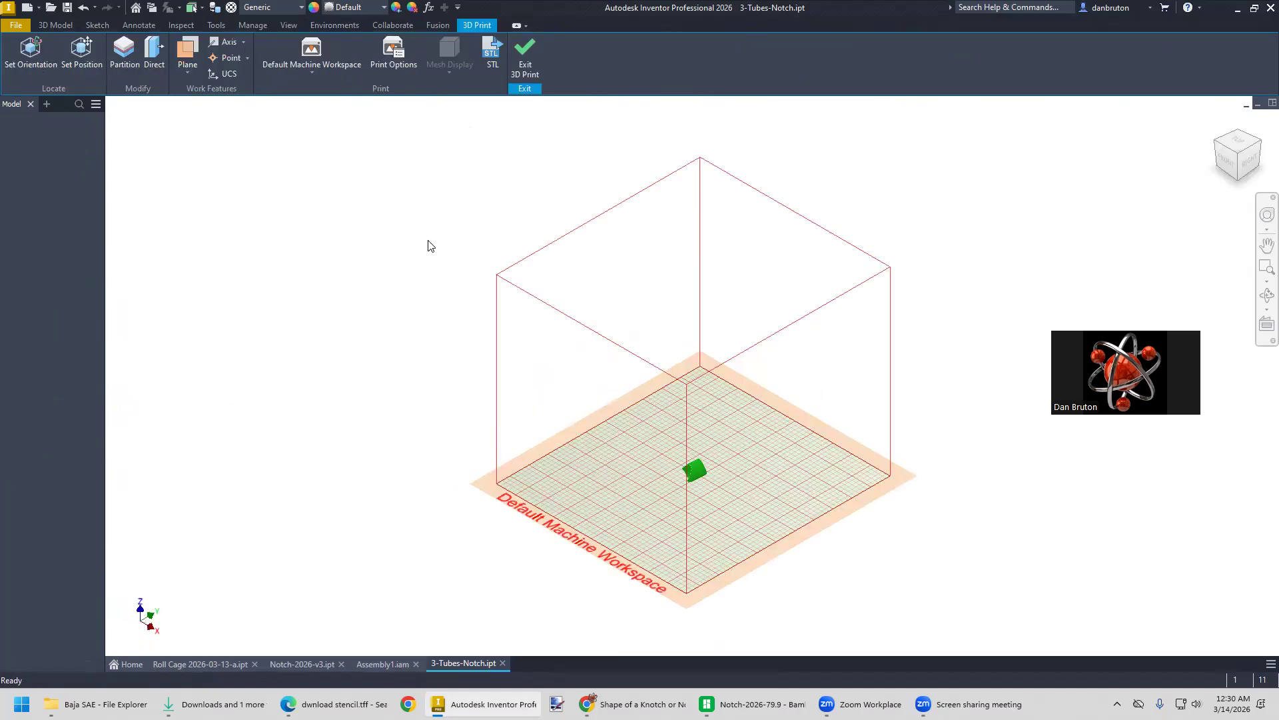
left_click(492, 55)
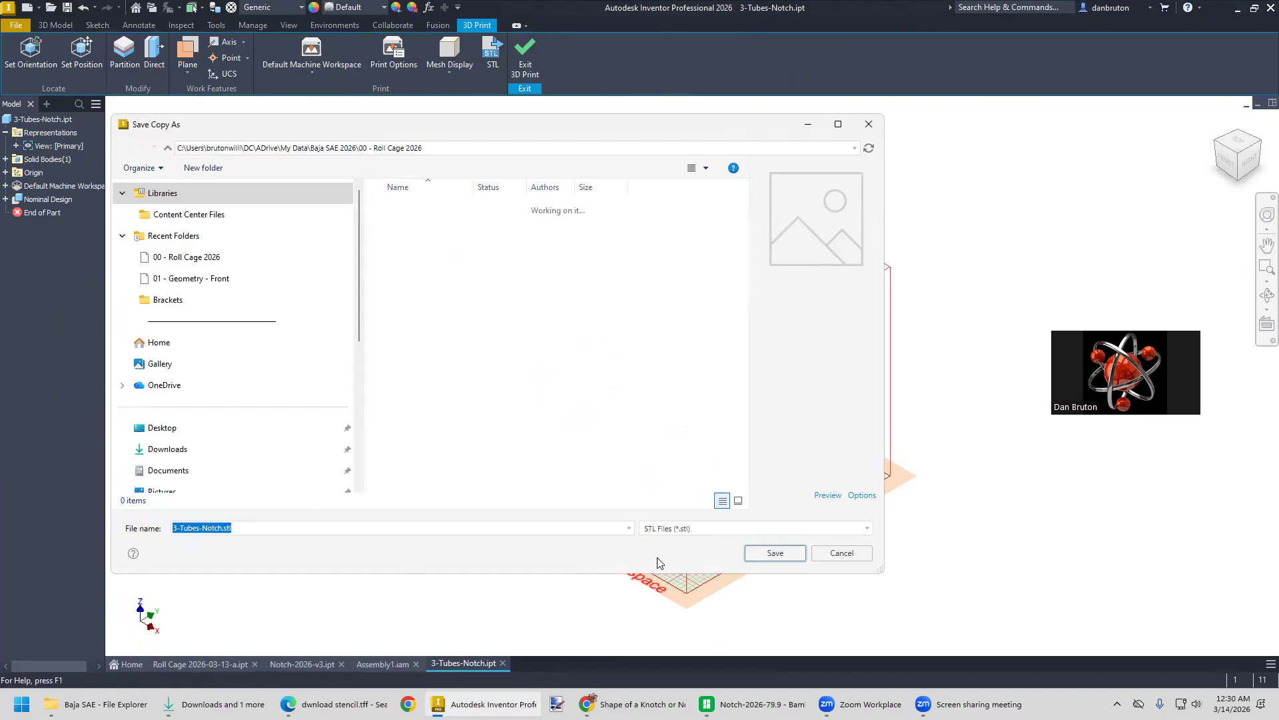
left_click(774, 553)
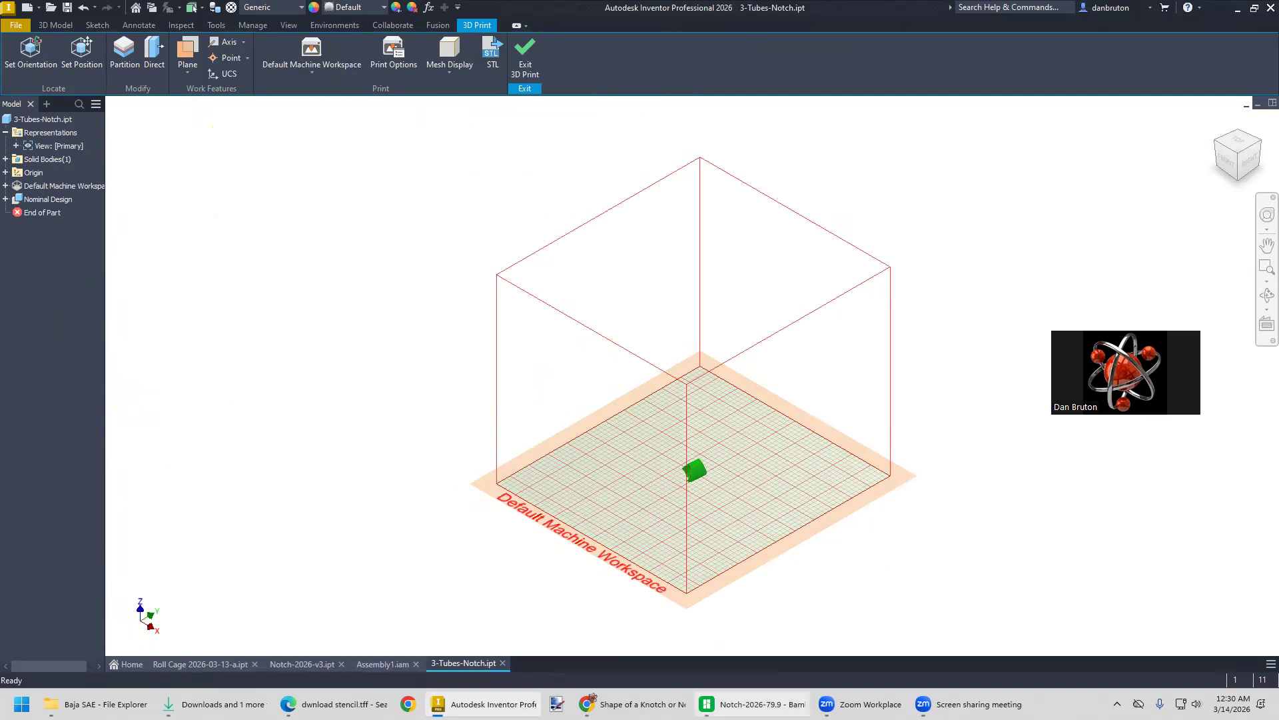
Switch to Bambu Studio, delete the existing notch model from the plate and import 3-Tubes-Notch.stl
left_click(743, 704)
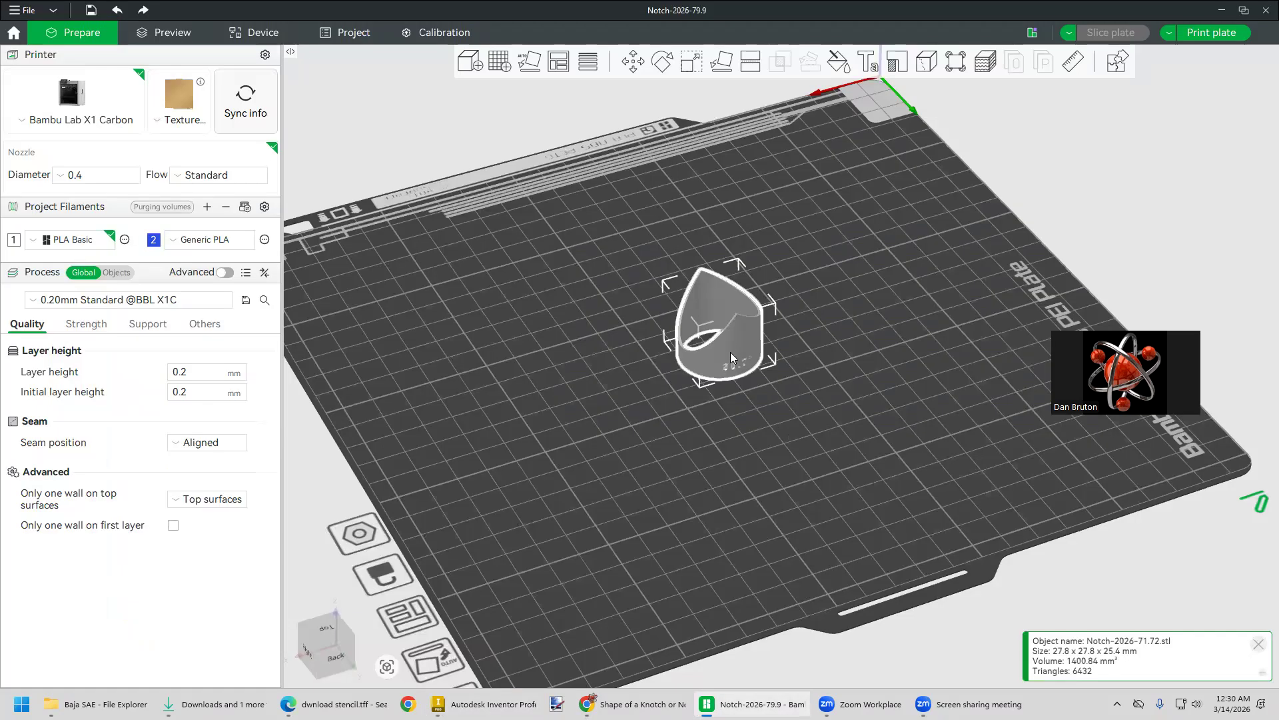
key("Delete")
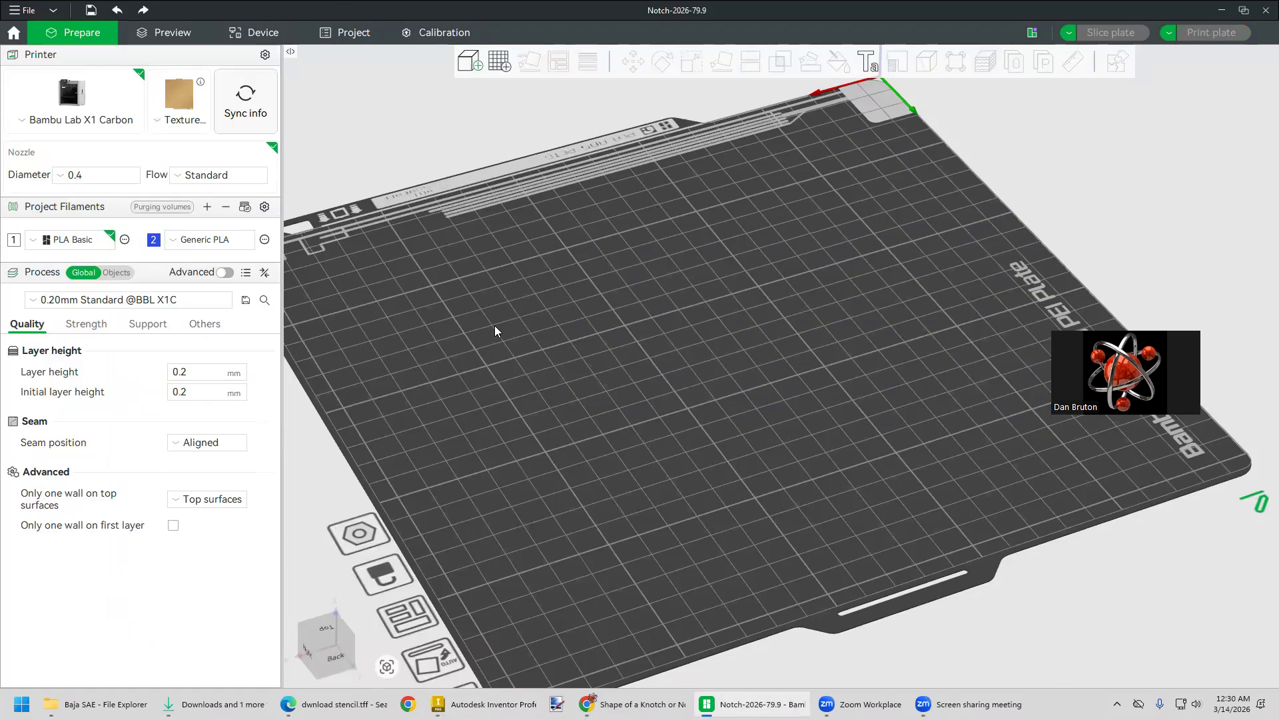
key("ctrl+i")
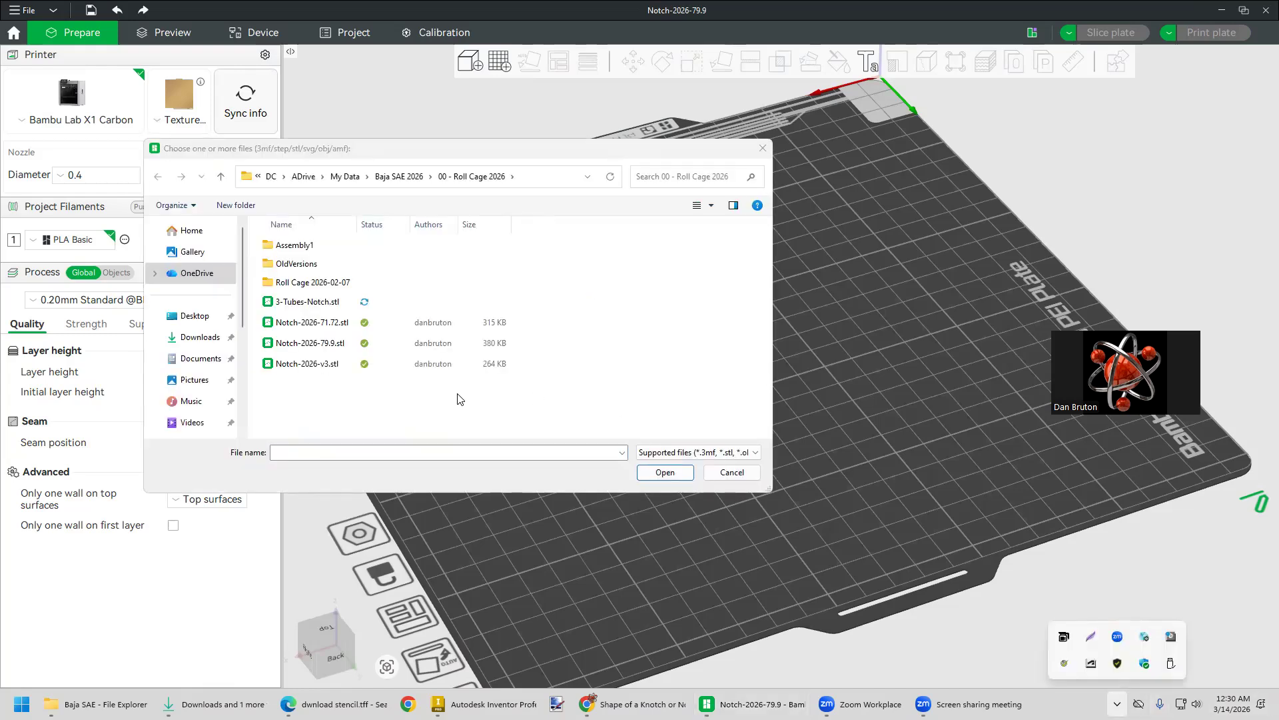
left_click(315, 302)
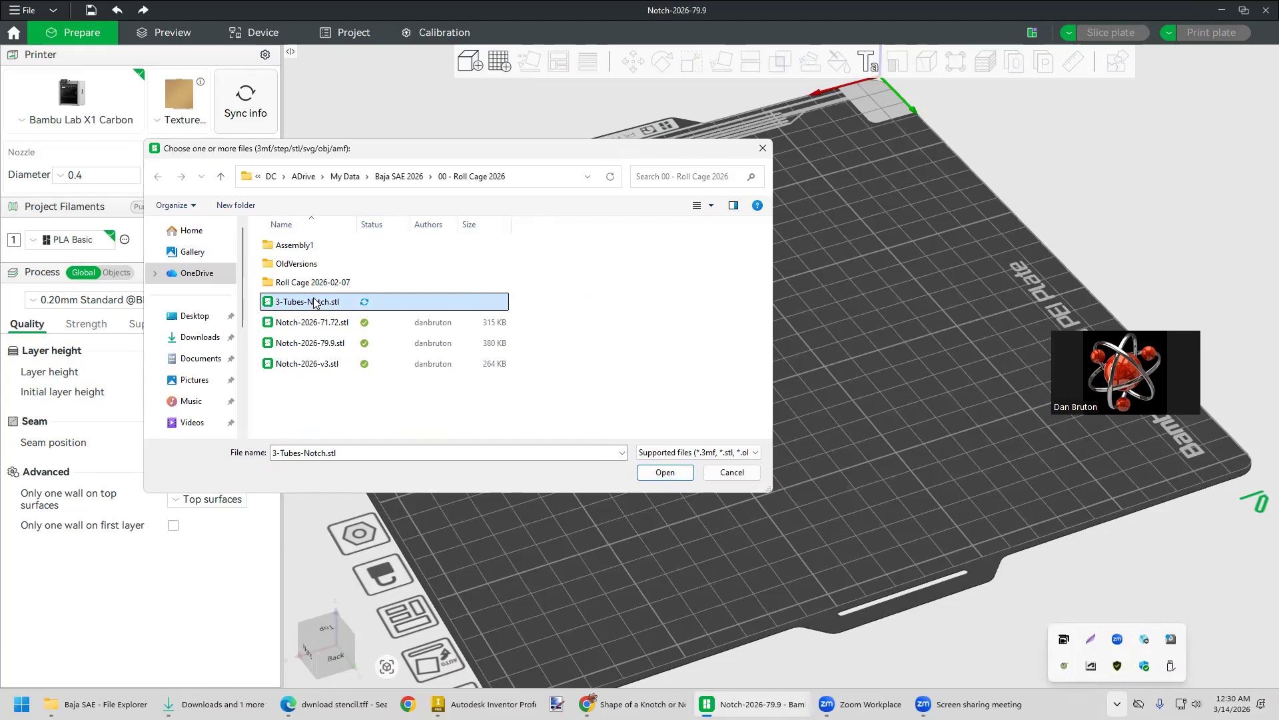
double_click(315, 303)
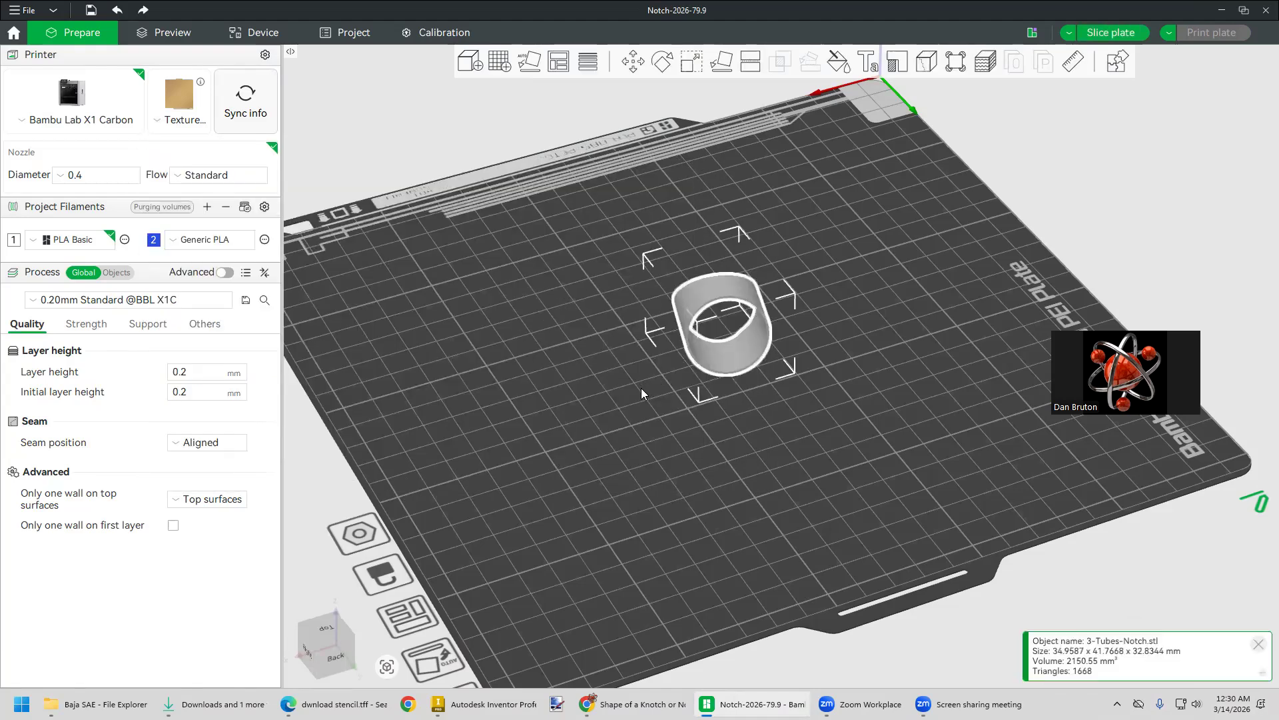
Auto-orient the imported tube so it stands upright with the notch facing up, and slice the plate
left_click_drag(665, 451, 588, 465)
left_click(627, 457)
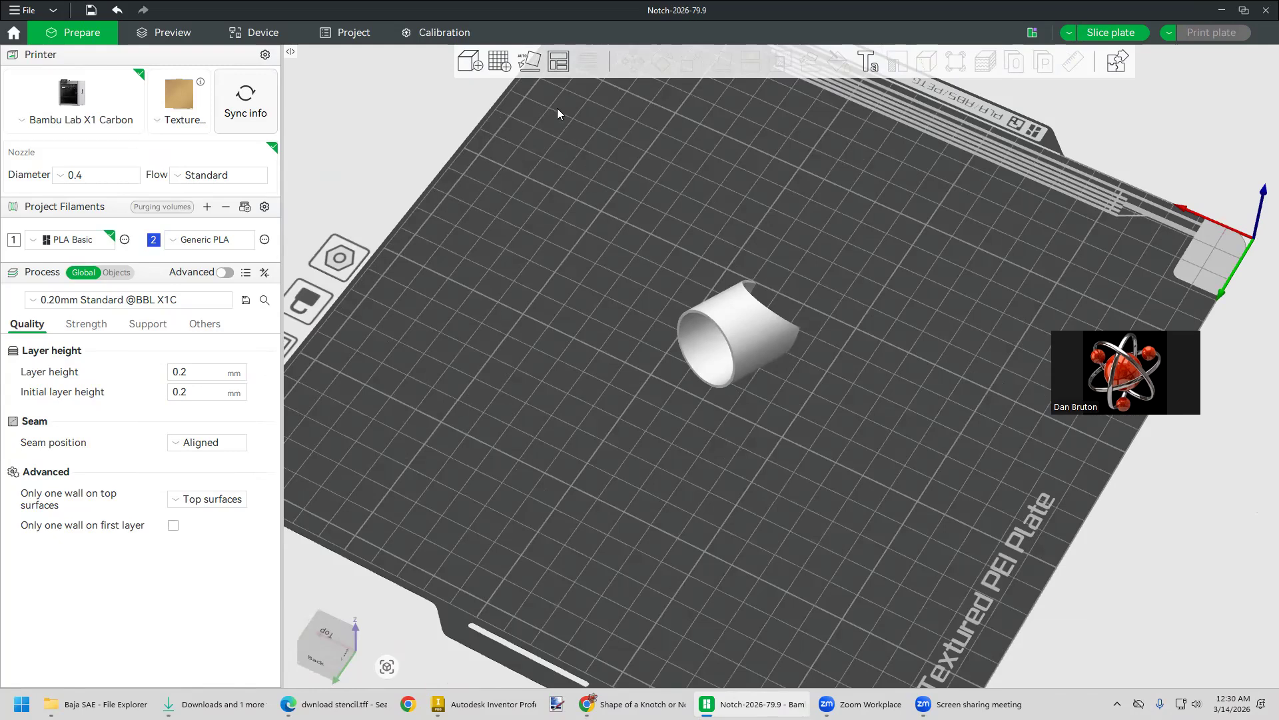
key("ctrl+z")
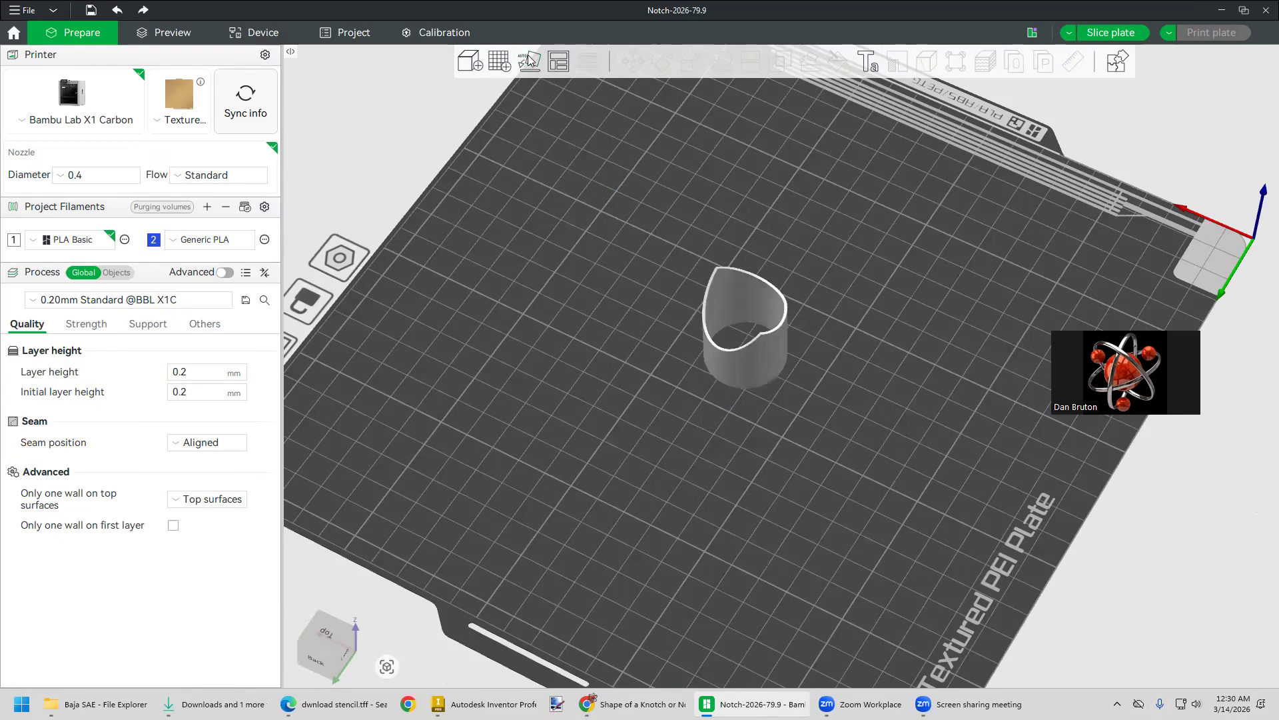
left_click_drag(684, 456, 757, 348)
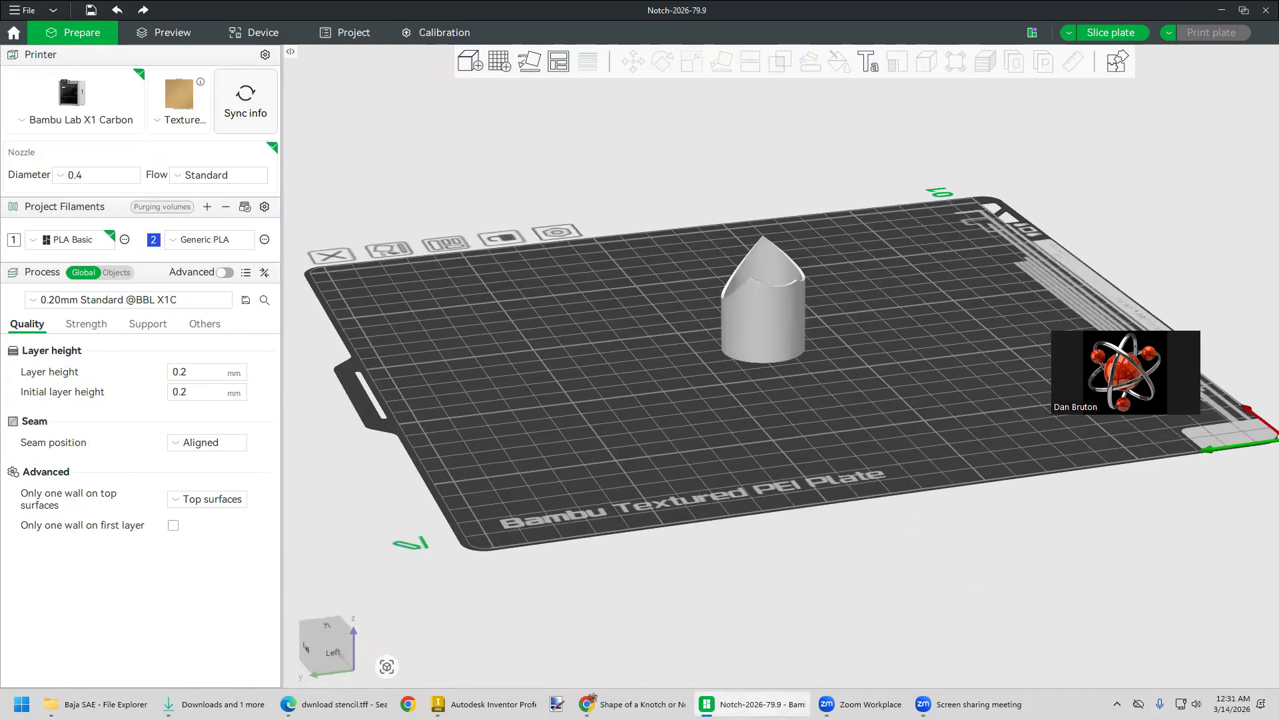
left_click(1111, 32)
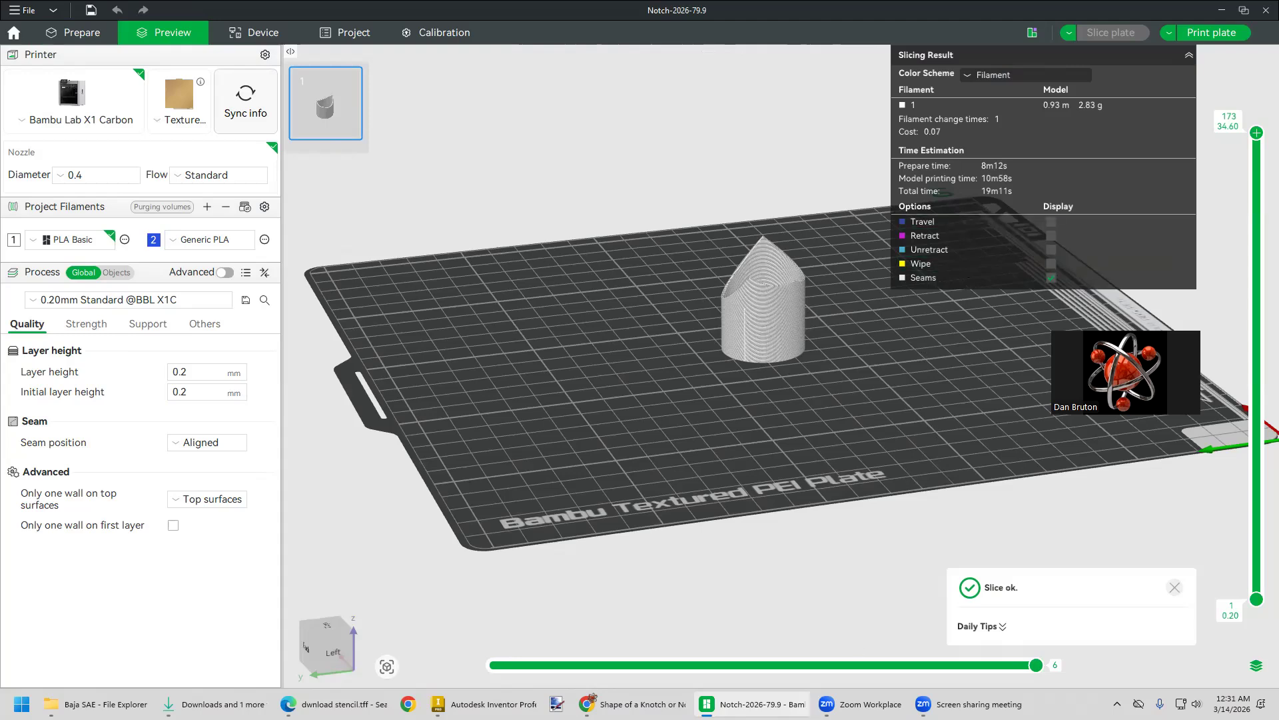
Return to Inventor, leave the 3D print environment, and examine Sketch7, Work Plane3 and Sketch6 behind the green tube's extrusion
key("alt+Tab")
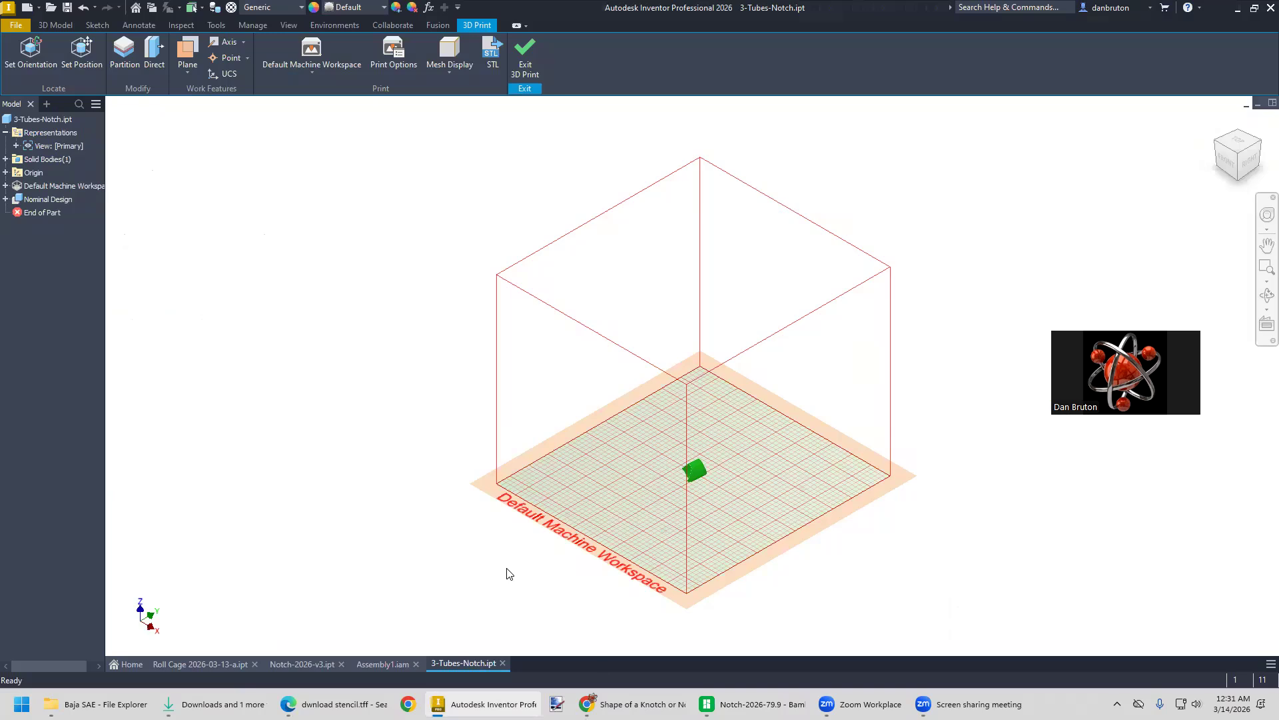
left_click(526, 52)
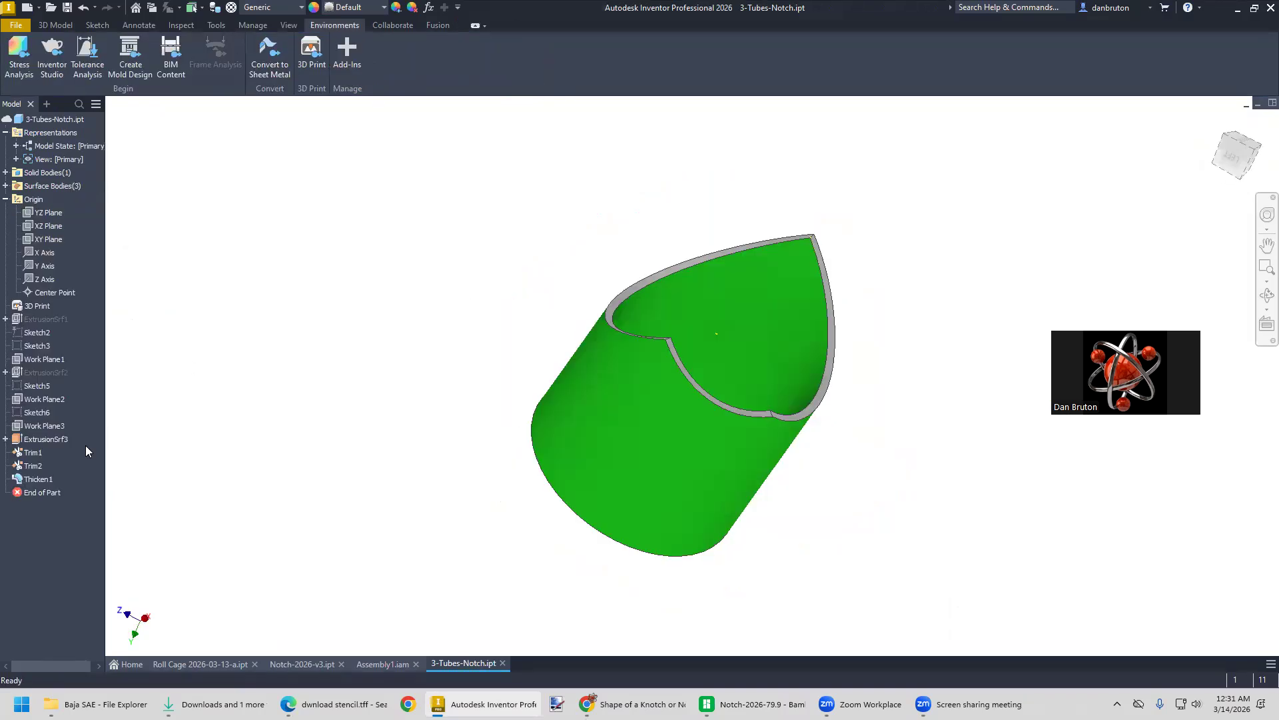
right_click(38, 442)
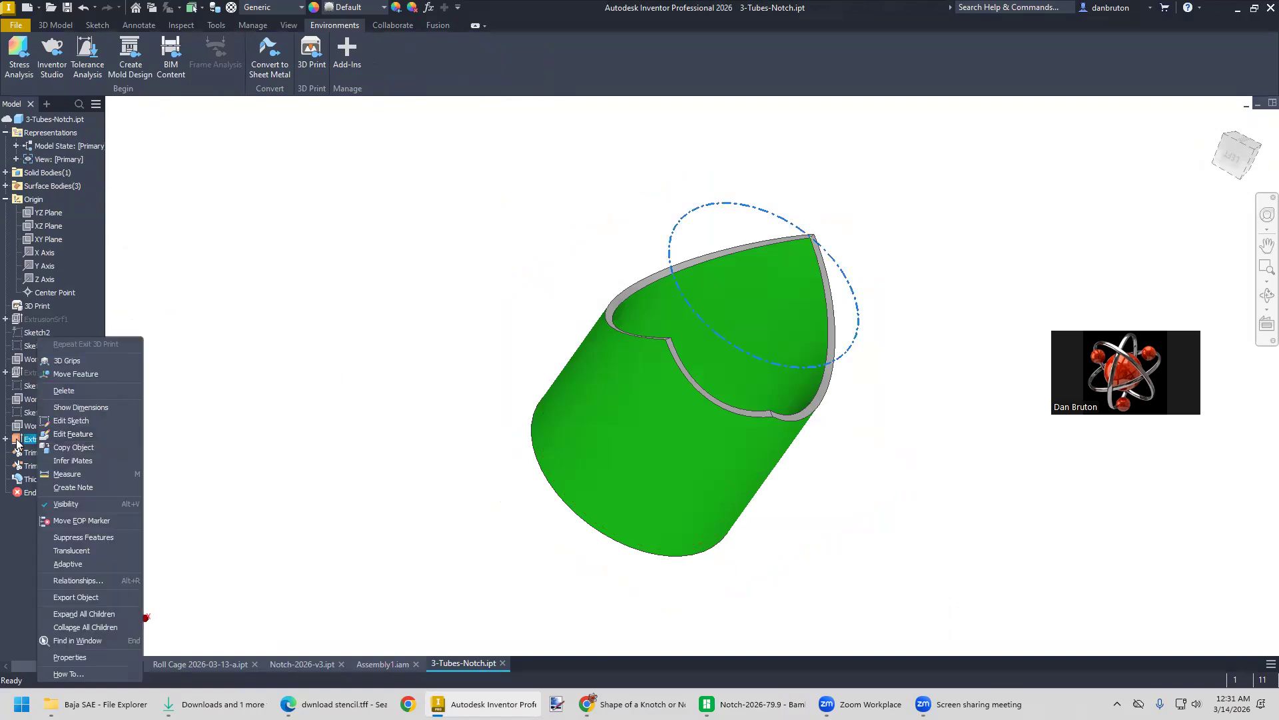
left_click(6, 438)
left_click(6, 439)
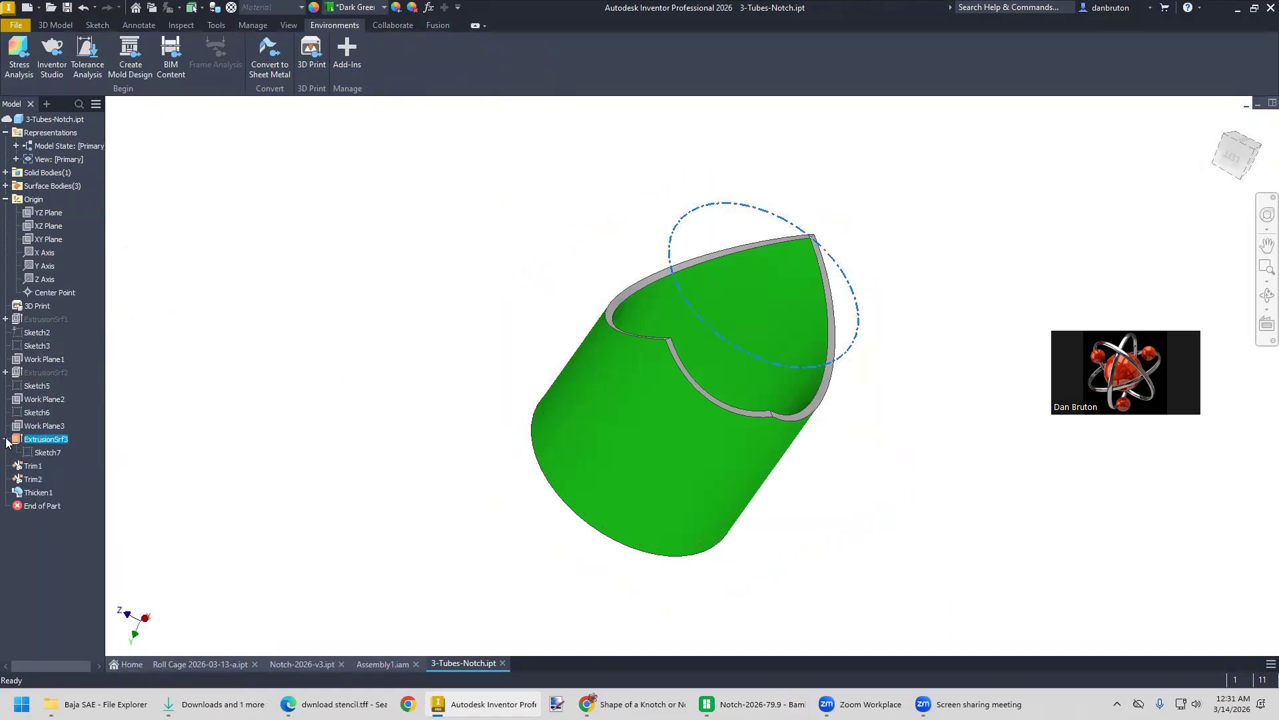
left_click(47, 457)
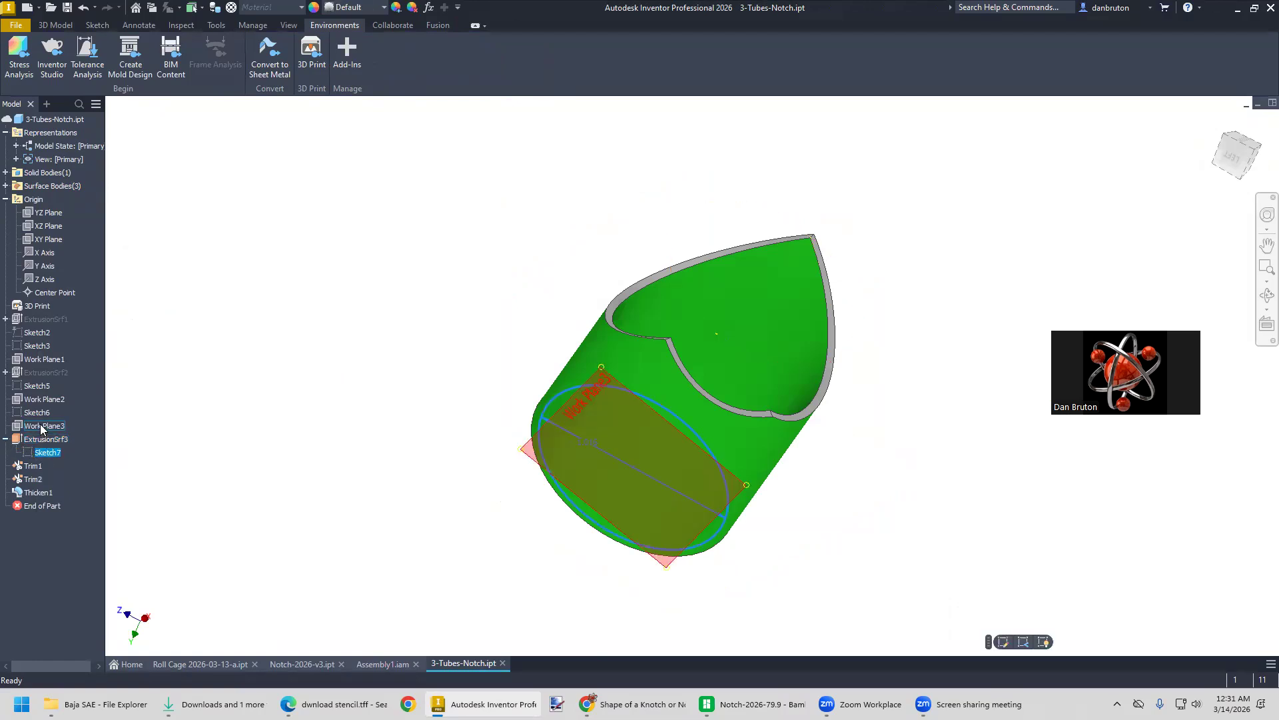
left_click(41, 427)
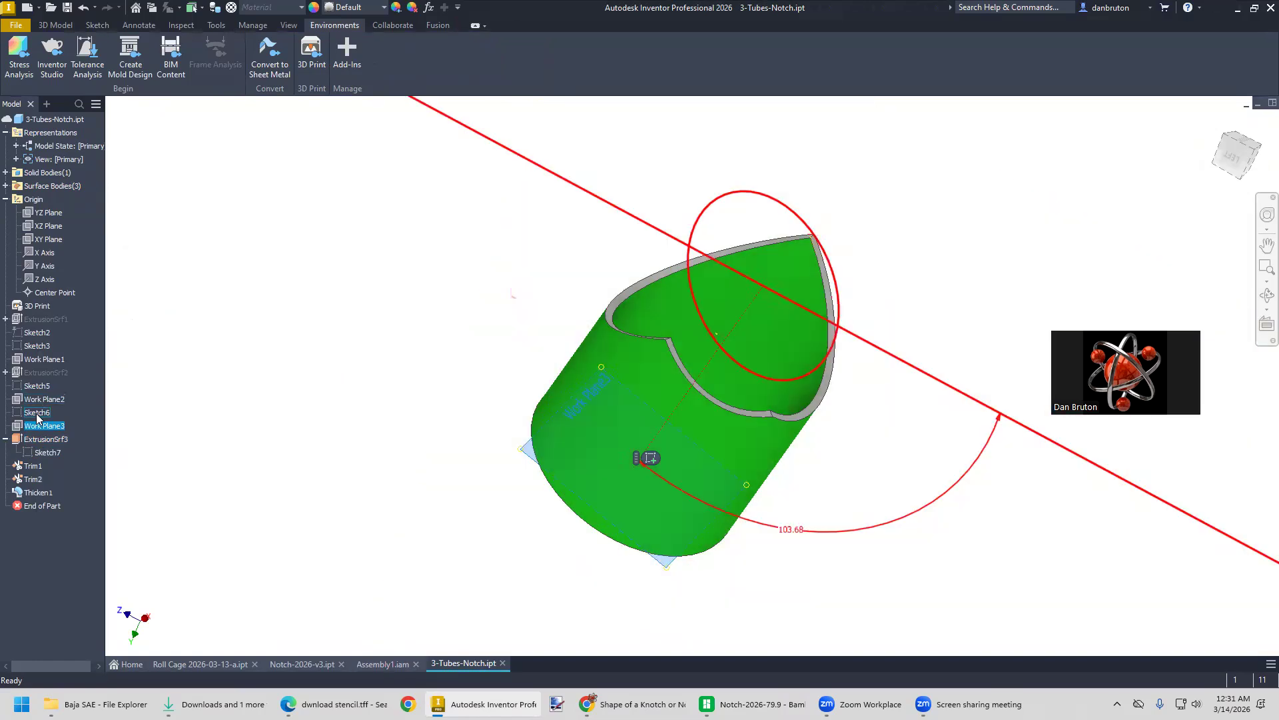
left_click(36, 413)
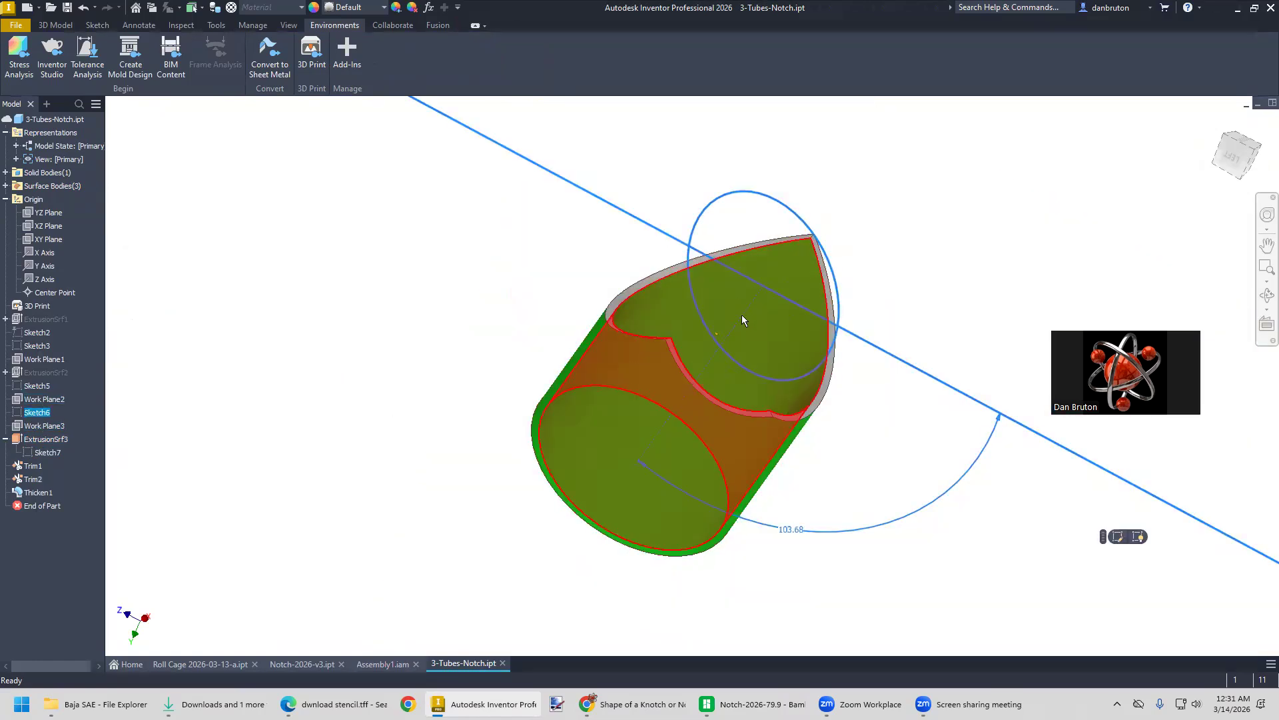
Edit Sketch6 and move the free inner end of the angled line closer to the ellipse, and finish the sketch
right_click(36, 416)
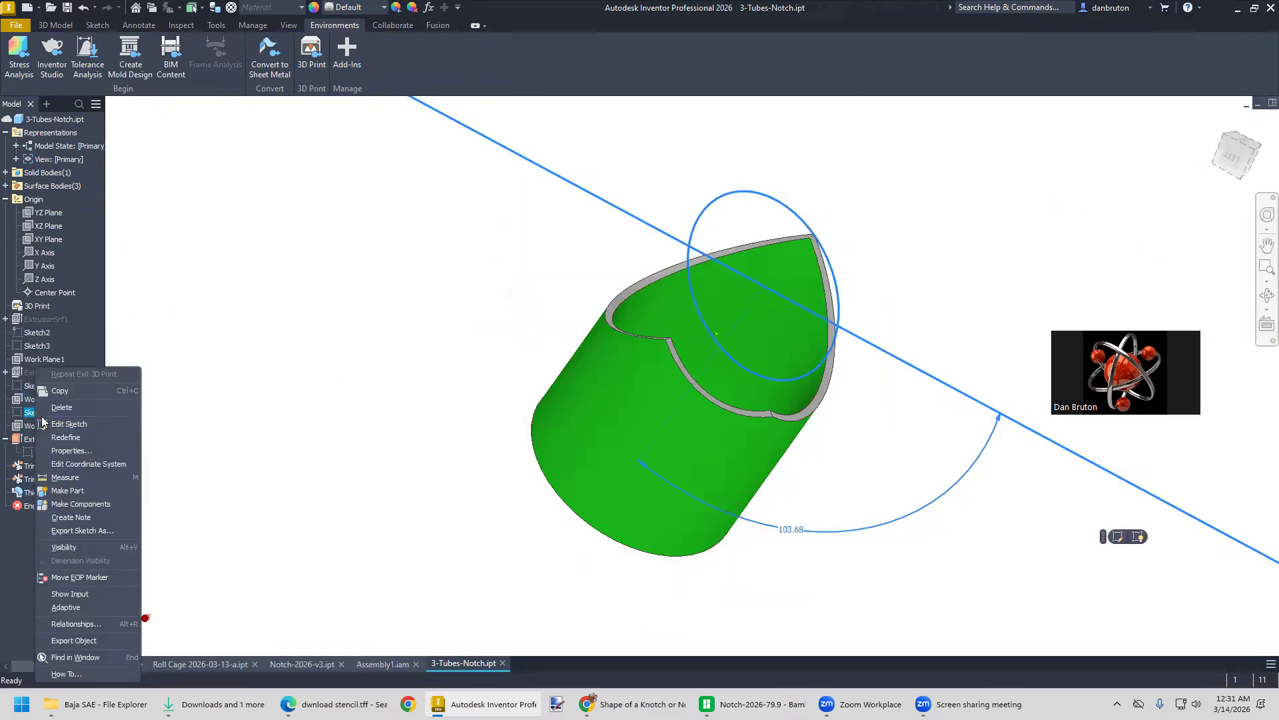
left_click(73, 424)
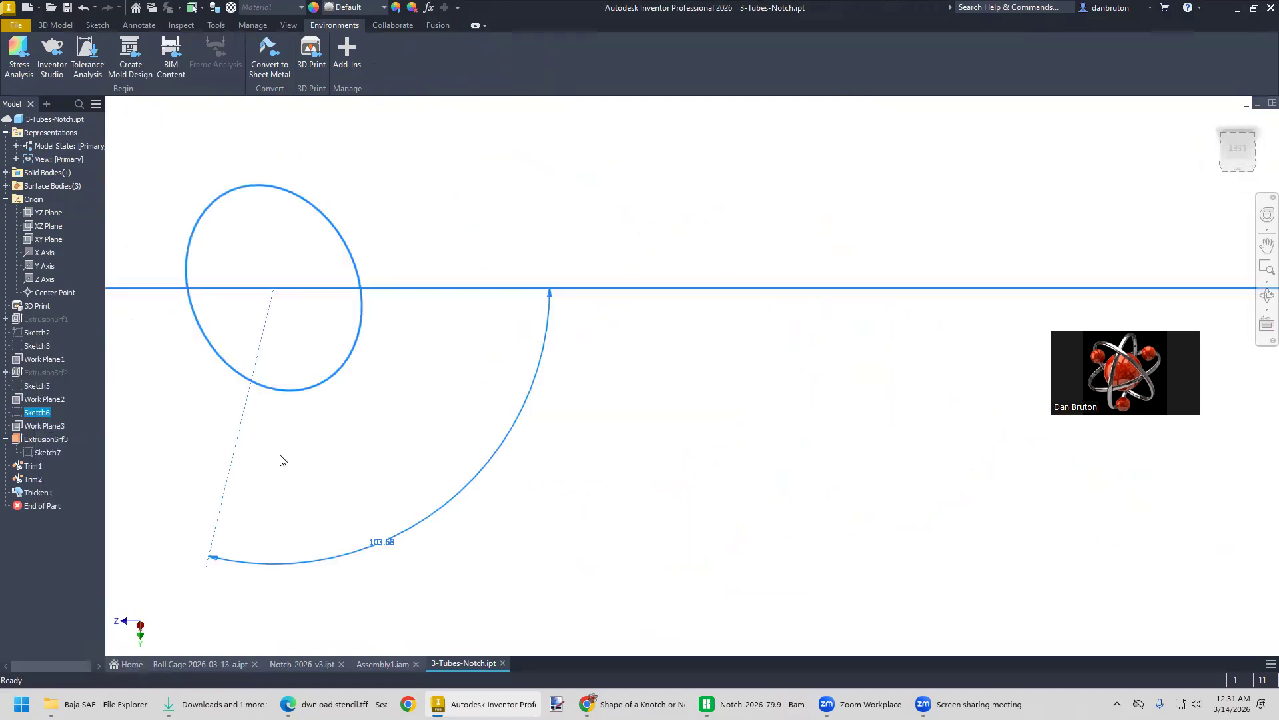
left_click_drag(207, 570, 210, 536)
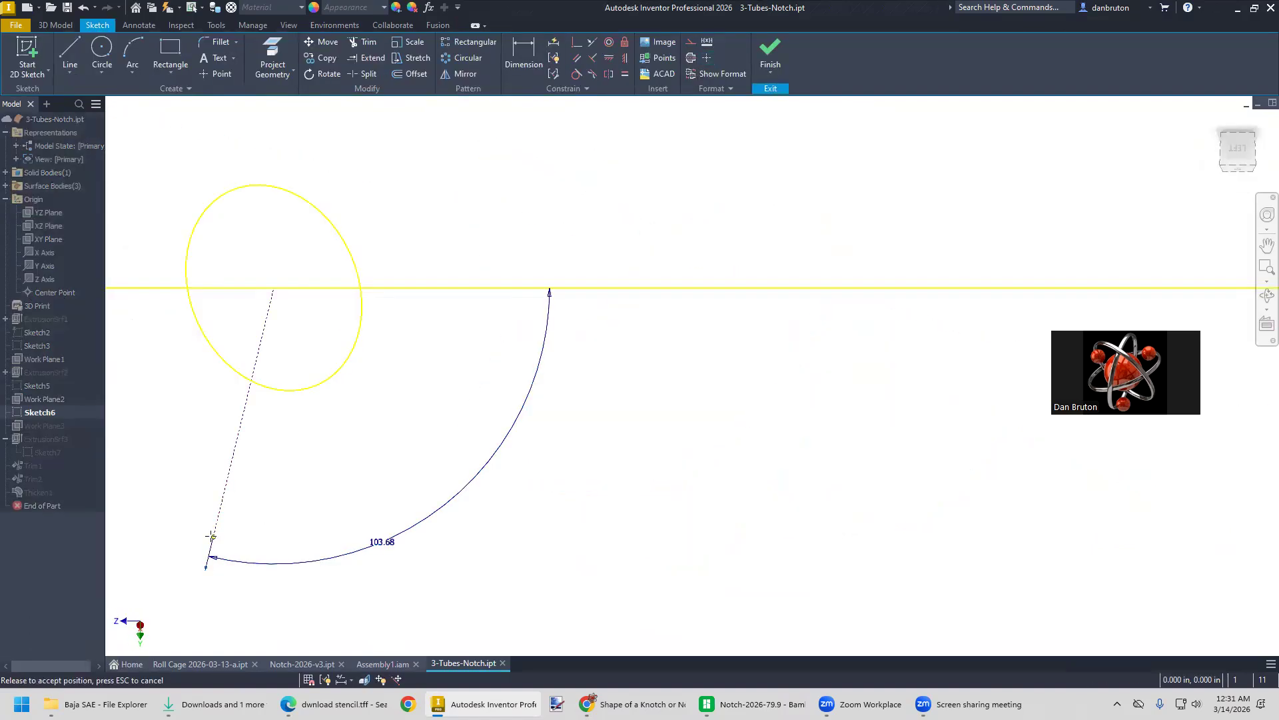
left_click_drag(231, 465, 232, 464)
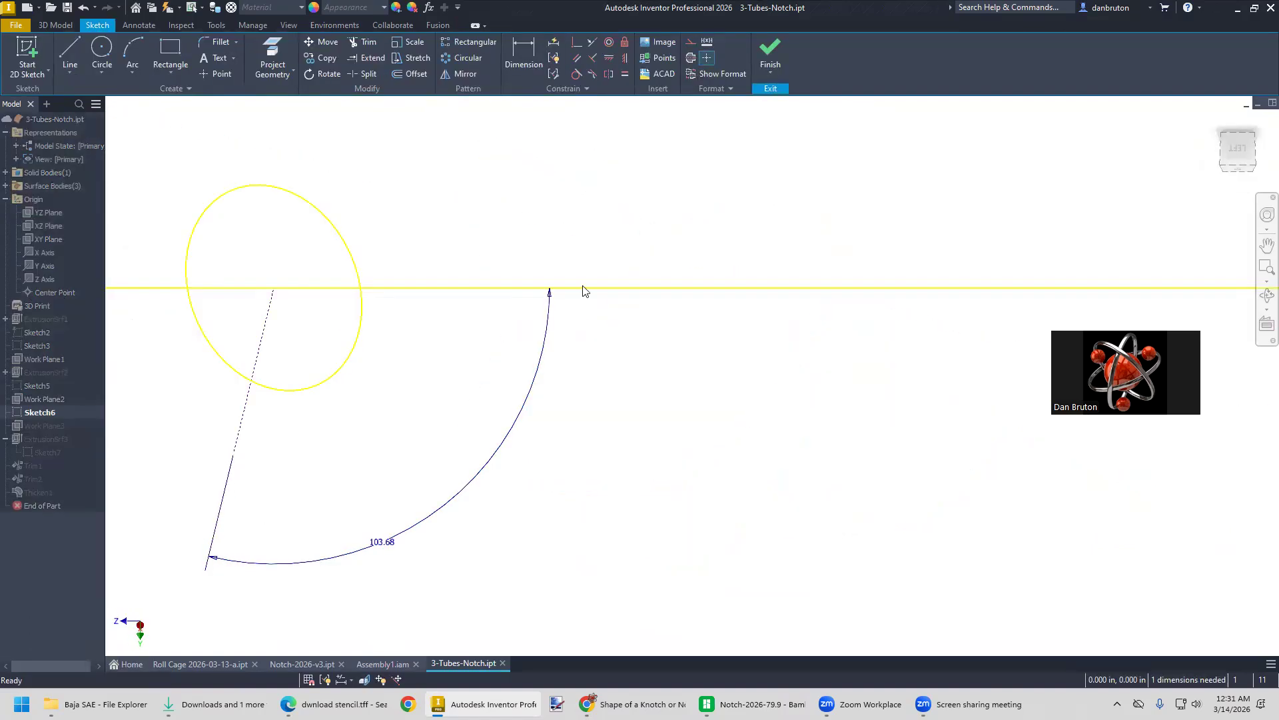
left_click(770, 53)
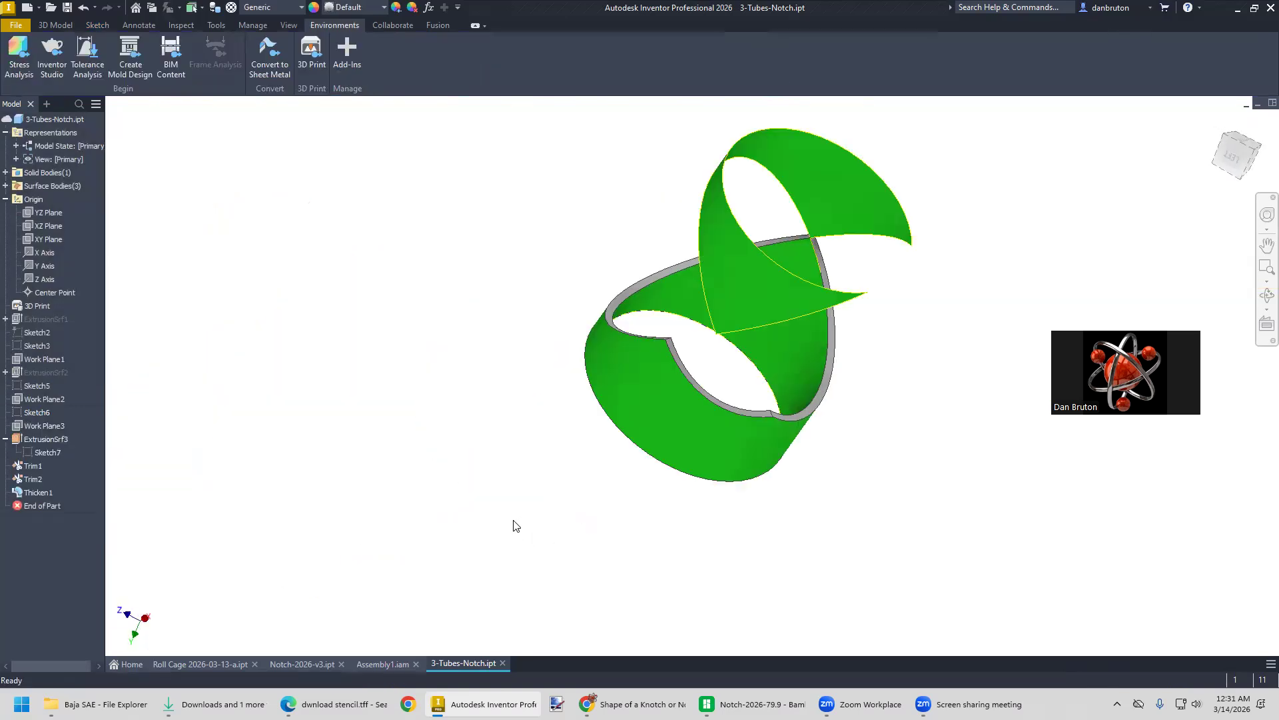
Extend the angled line in Sketch6 further until its end nearly reaches the ellipse's lower edge, and finish the sketch
mouse_move(539, 515)
middle_mouse_down("shift")
mouse_move(466, 491)
mouse_move(380, 514)
mouse_move(417, 520)
mouse_move(298, 479)
mouse_move(400, 500)
mouse_move(361, 515)
mouse_move(378, 491)
mouse_move(370, 500)
middle_mouse_up("shift")
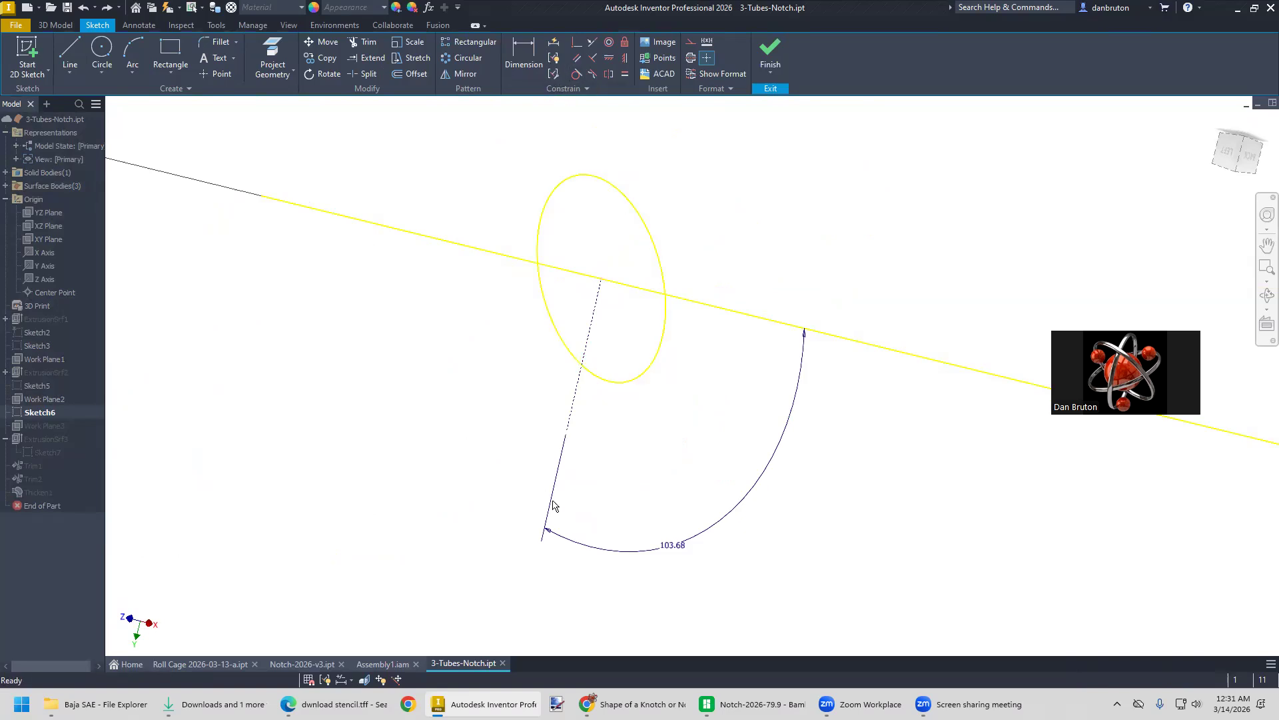
left_click_drag(567, 432, 577, 388)
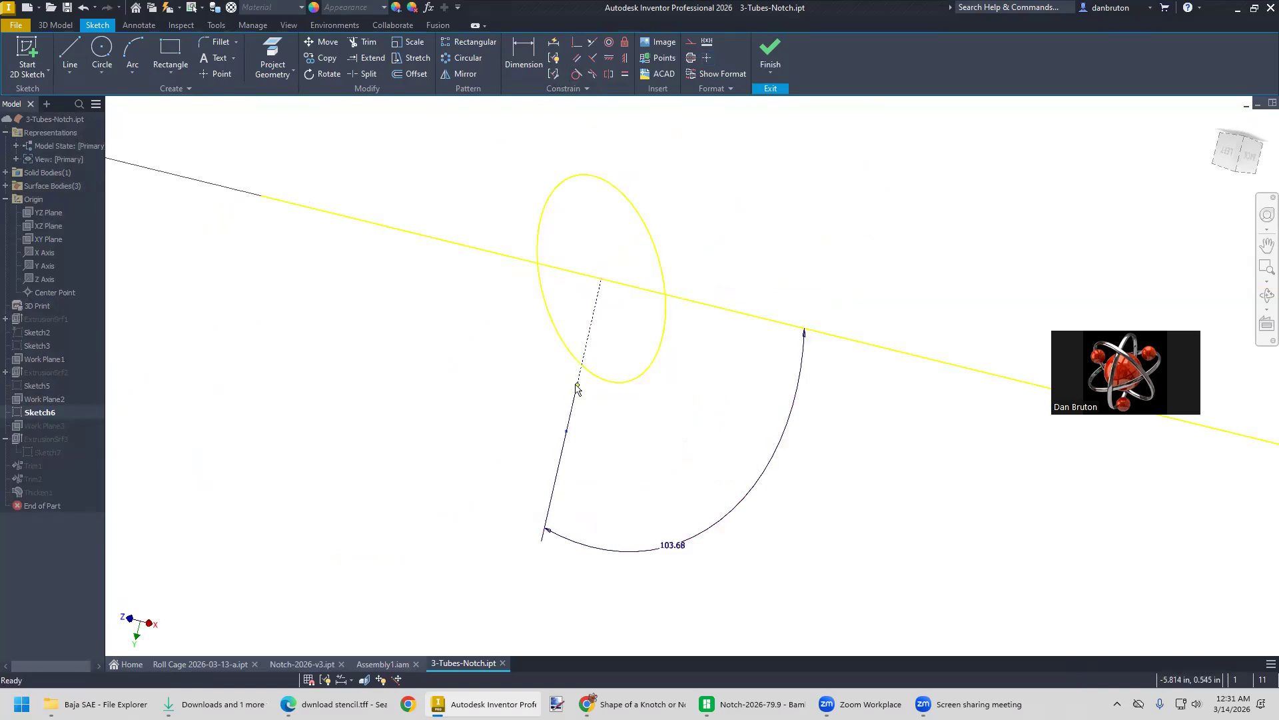
left_click(761, 57)
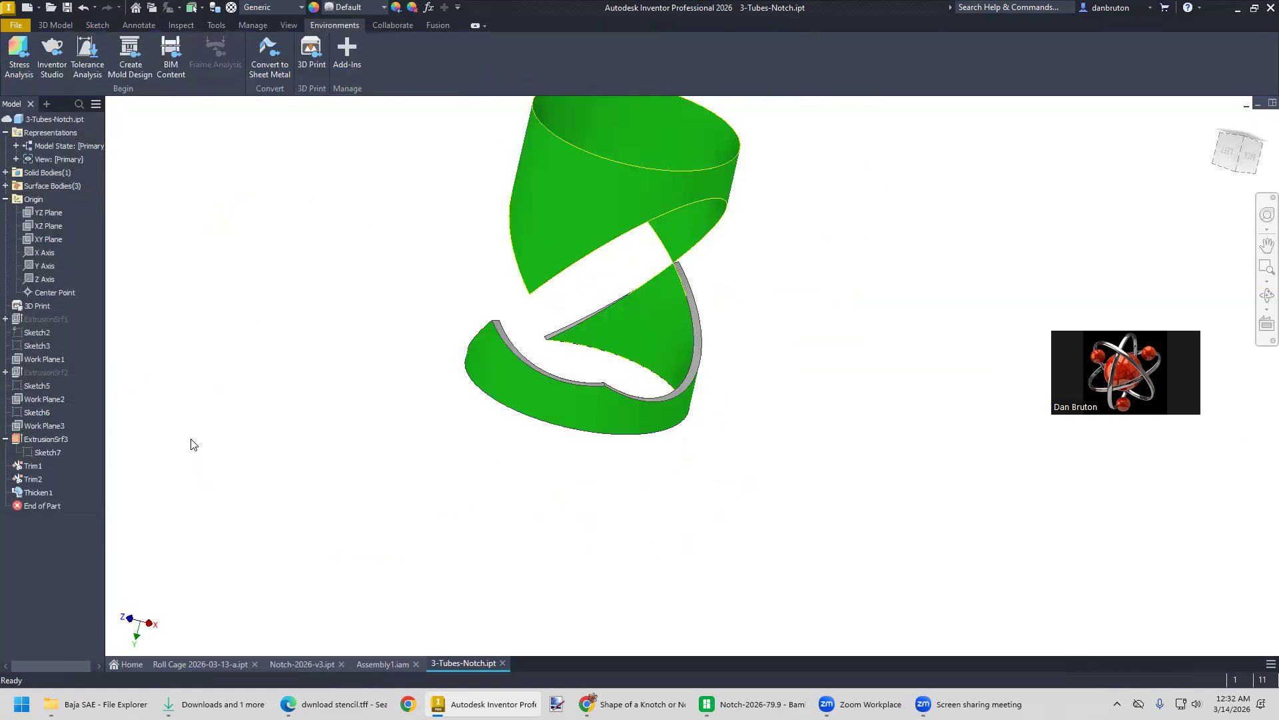
Try to shorten the green tube's surface extrusion, ExtrusionSrf3, to a distance of 0.750 in
right_click(50, 440)
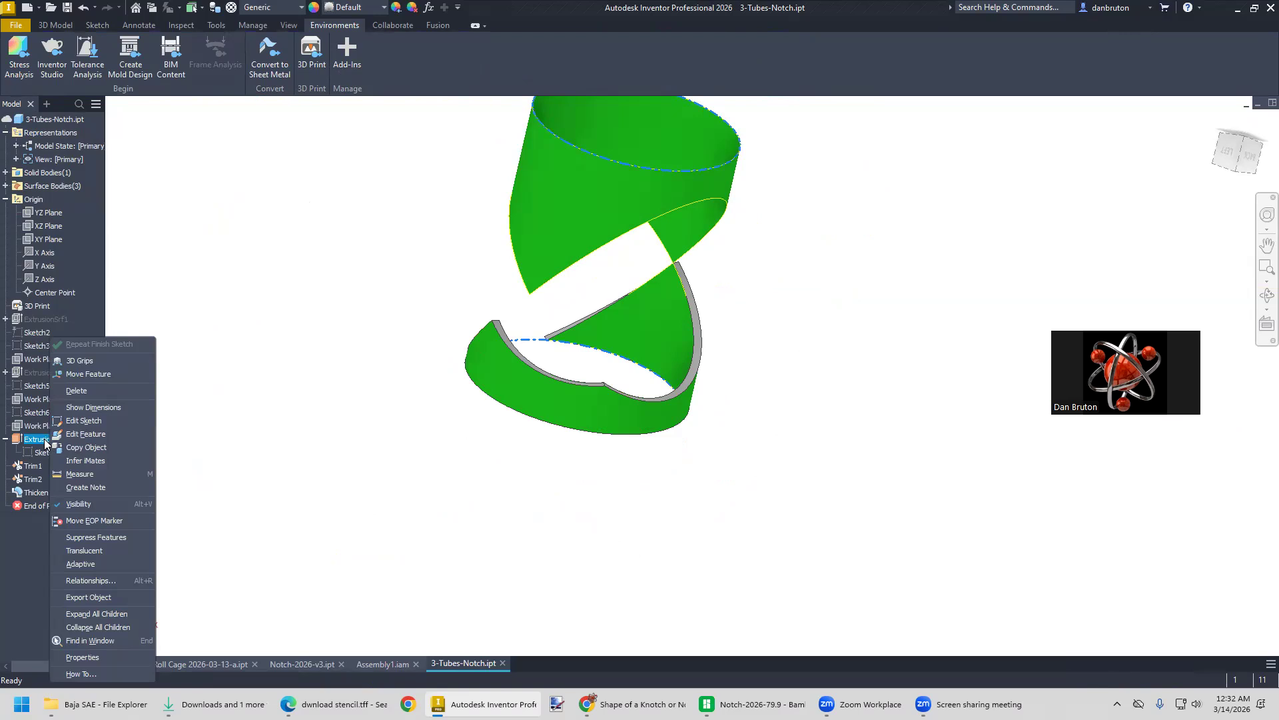
left_click(71, 433)
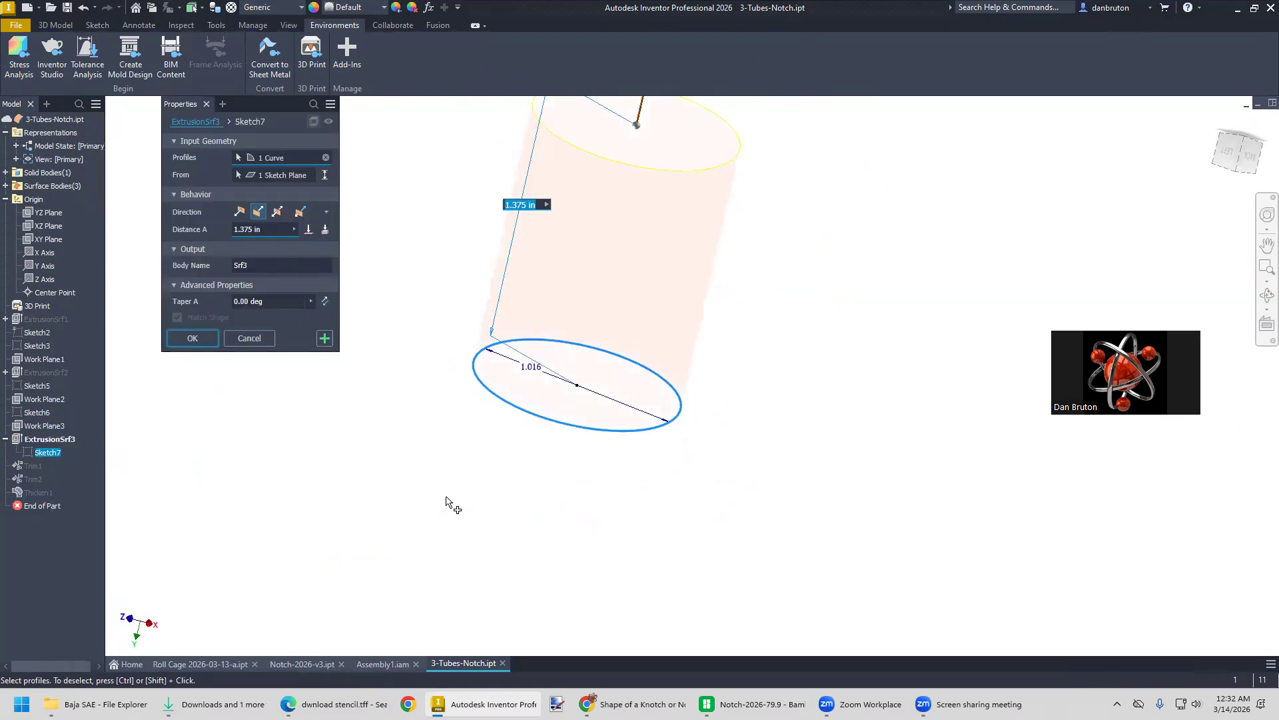
scroll(586, 471, "up", 4)
scroll(577, 480, "down", 5)
middle_click_drag(670, 448, 565, 608)
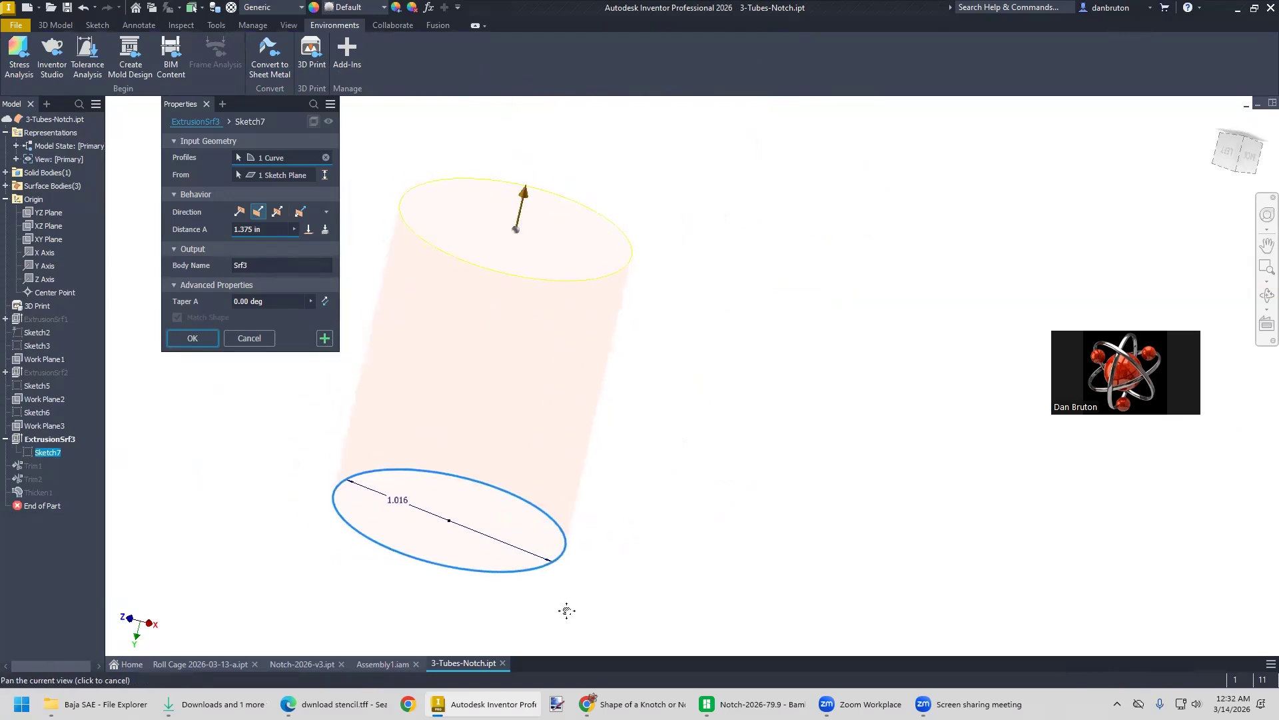
left_click_drag(532, 199, 499, 321)
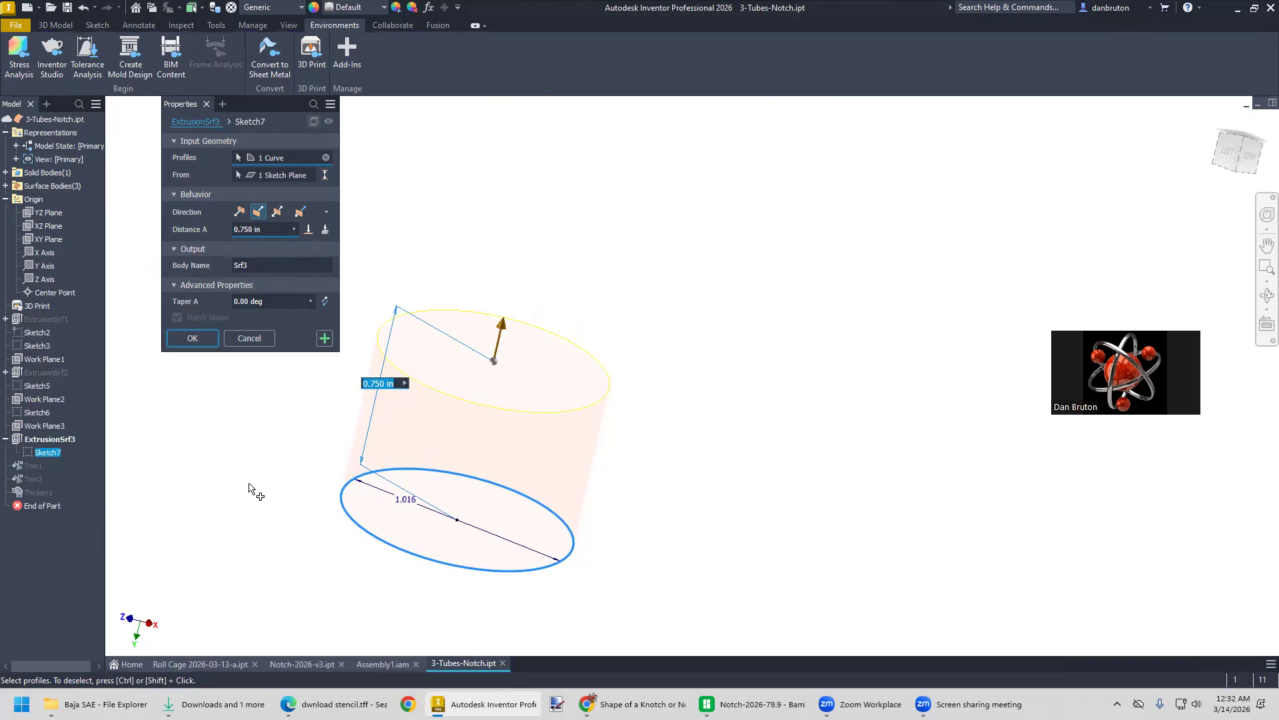
key("Return")
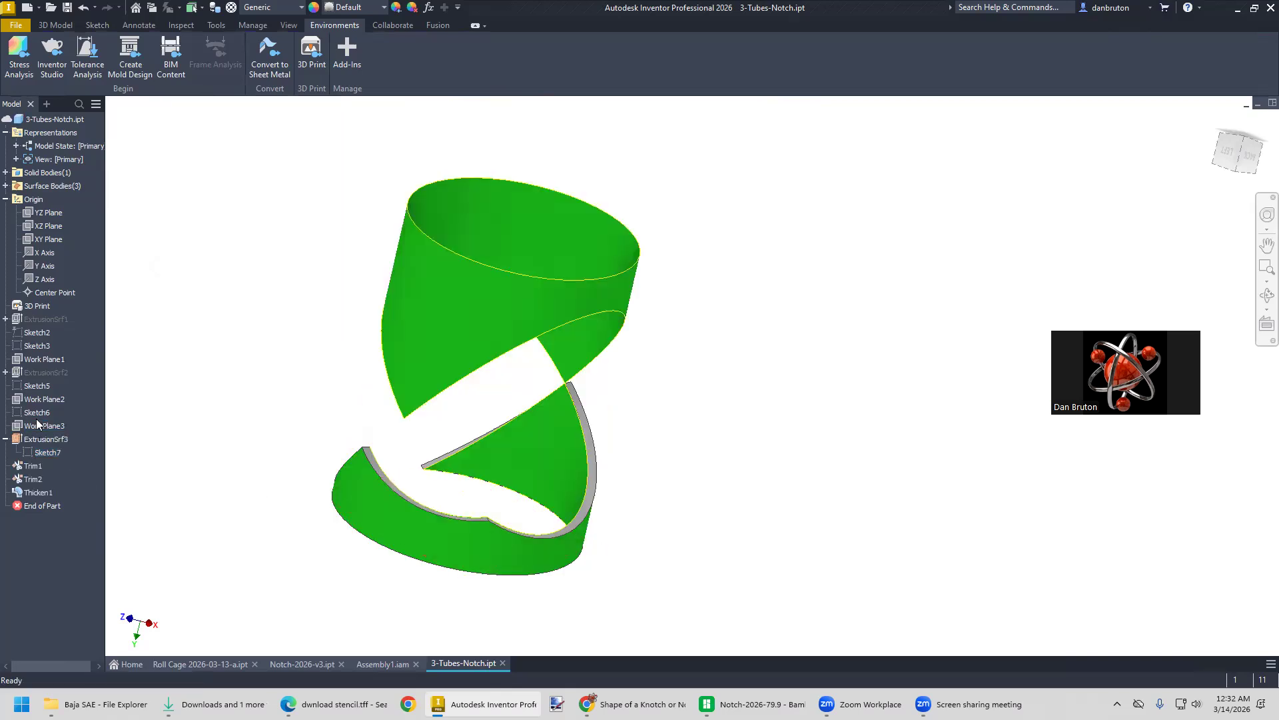
Make Sketch6 visible and shorten the green tube's surface extrusion, ExtrusionSrf3, to a distance of 0.5625 in
right_click(39, 412)
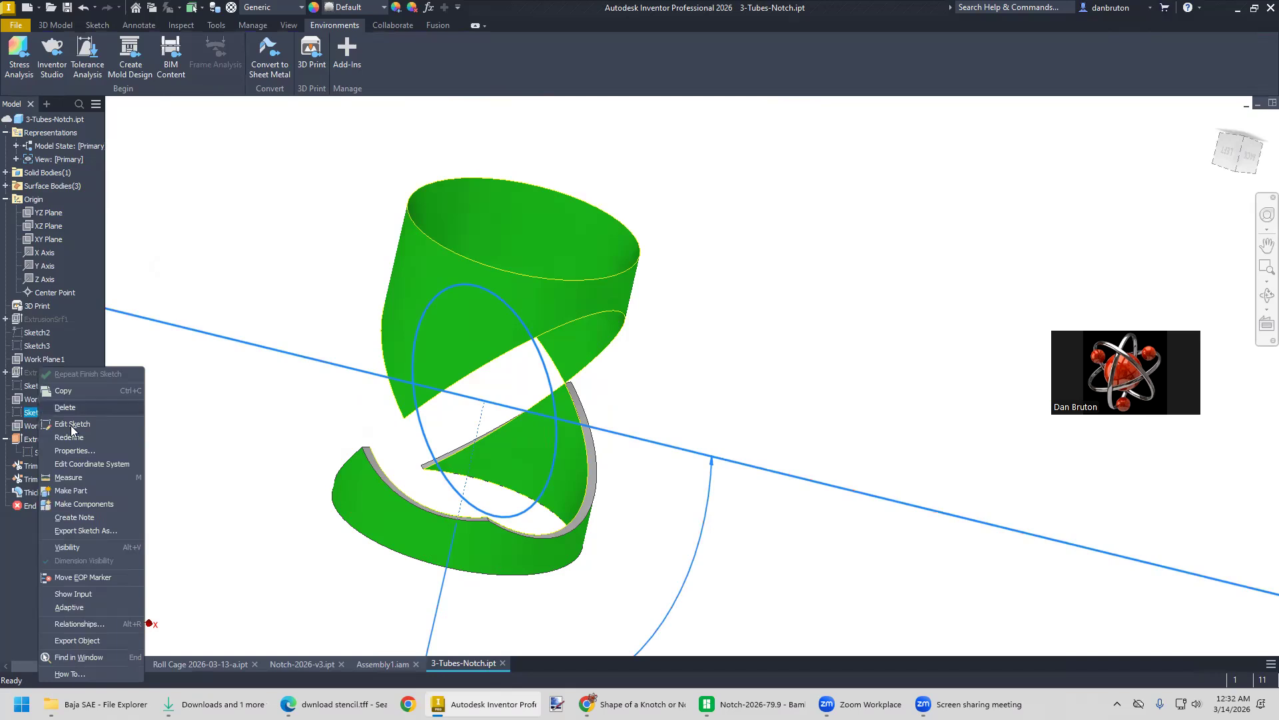
left_click(79, 550)
left_click(78, 551)
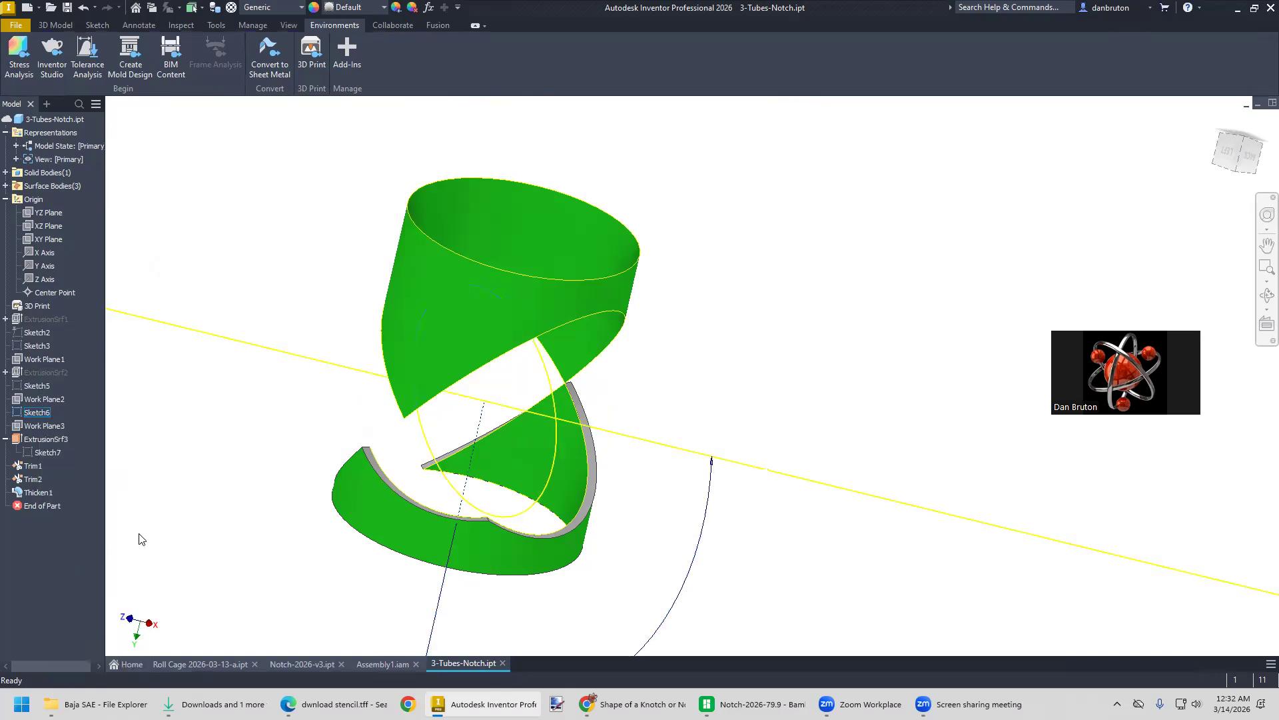
right_click(46, 441)
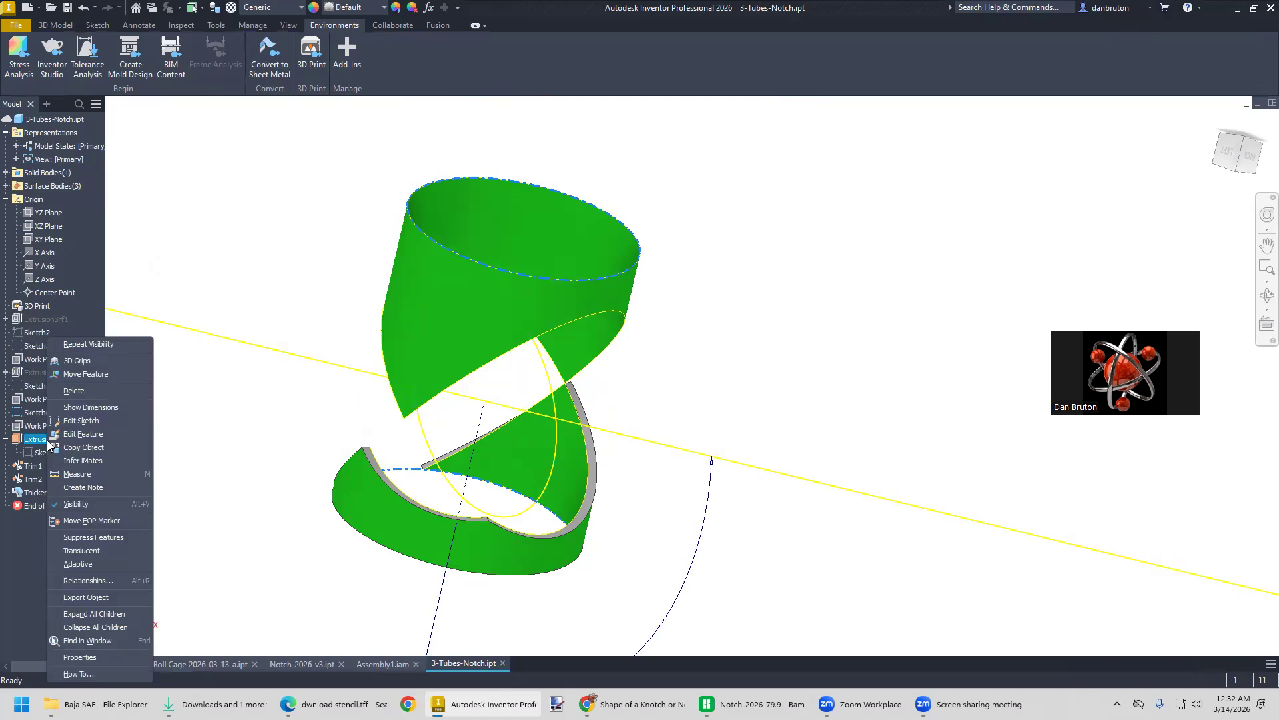
left_click(77, 435)
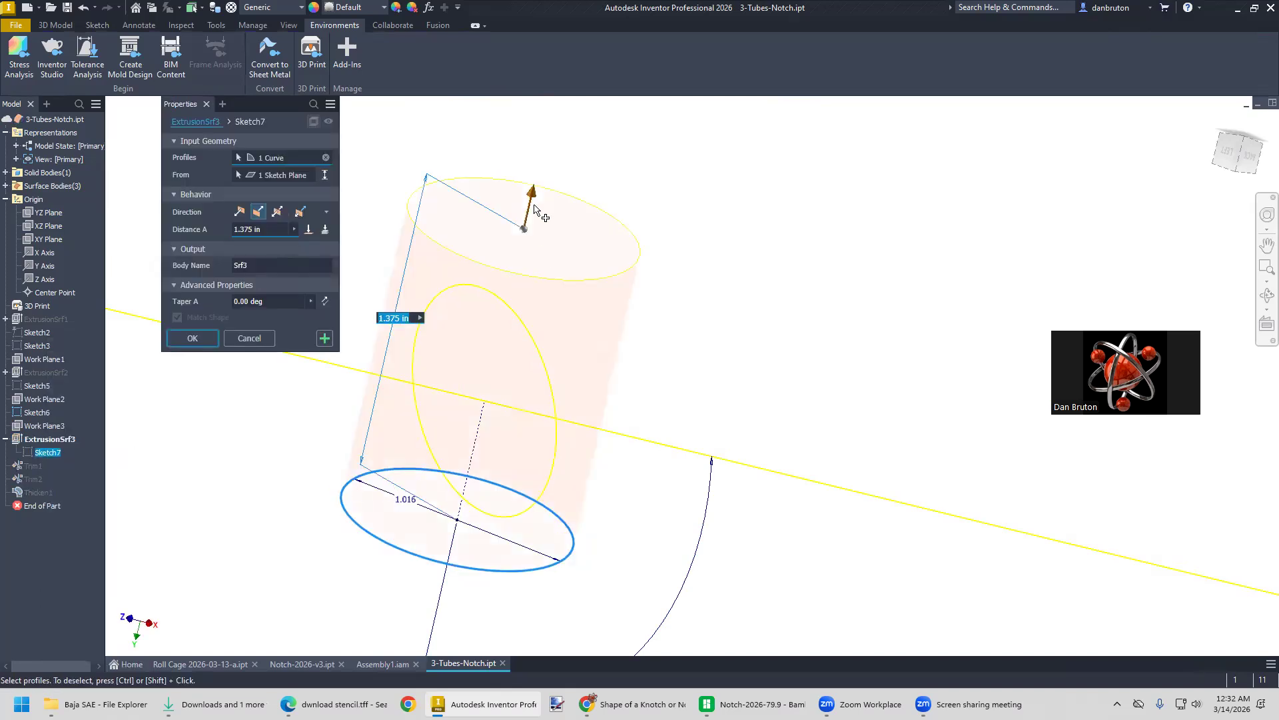
left_click_drag(533, 195, 496, 373)
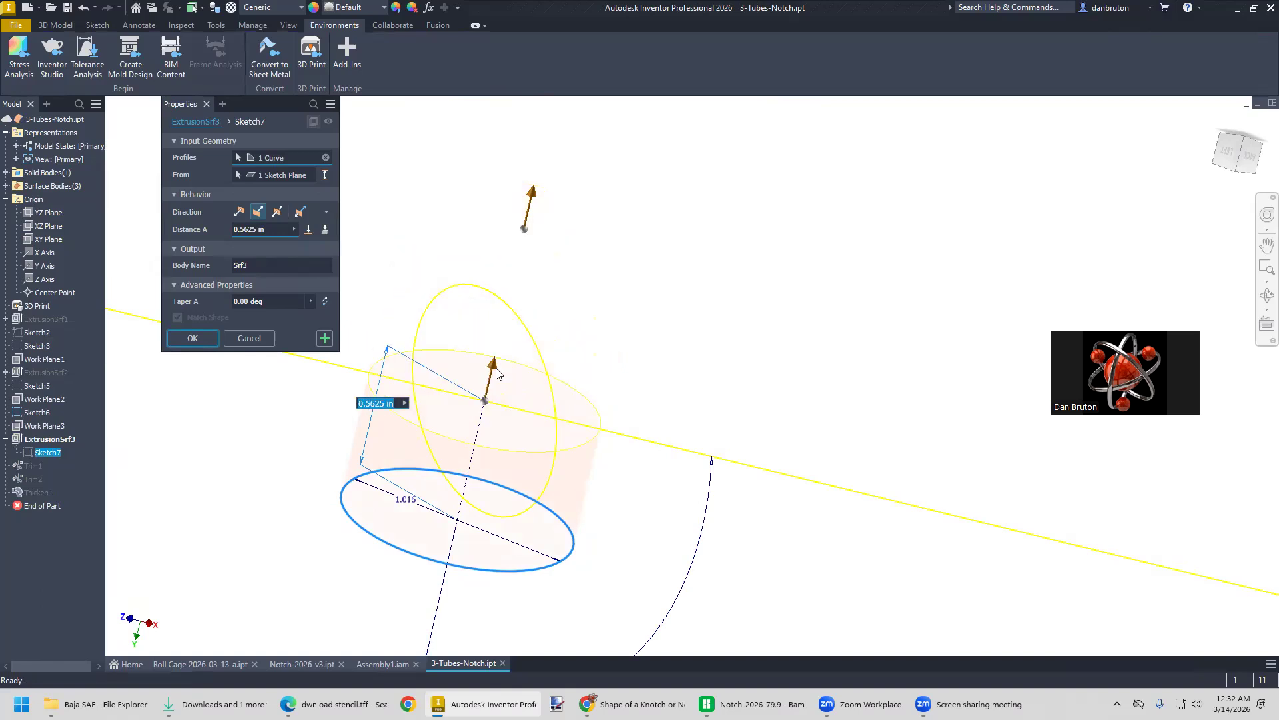
left_click(204, 337)
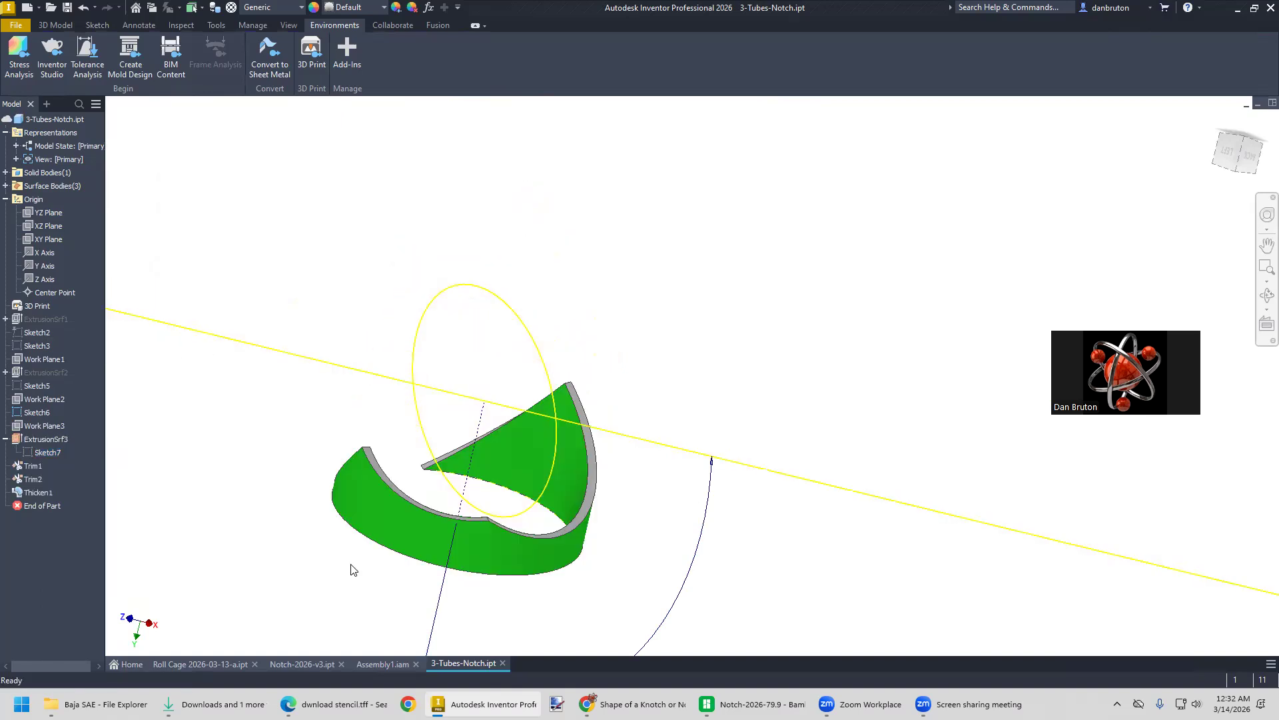
Edit Sketch6, shorten the angled line by moving its inner end farther from the ellipse, and finish the sketch
middle_click_drag(372, 588, 327, 434)
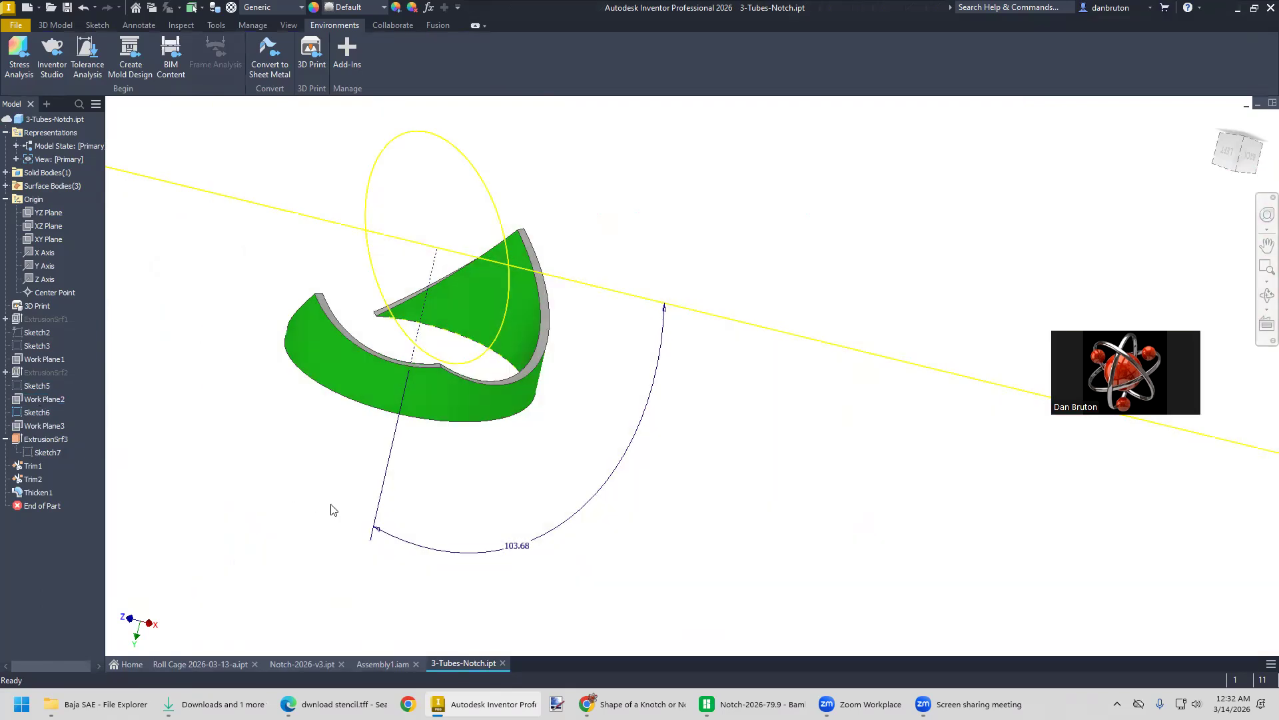
left_click(39, 414)
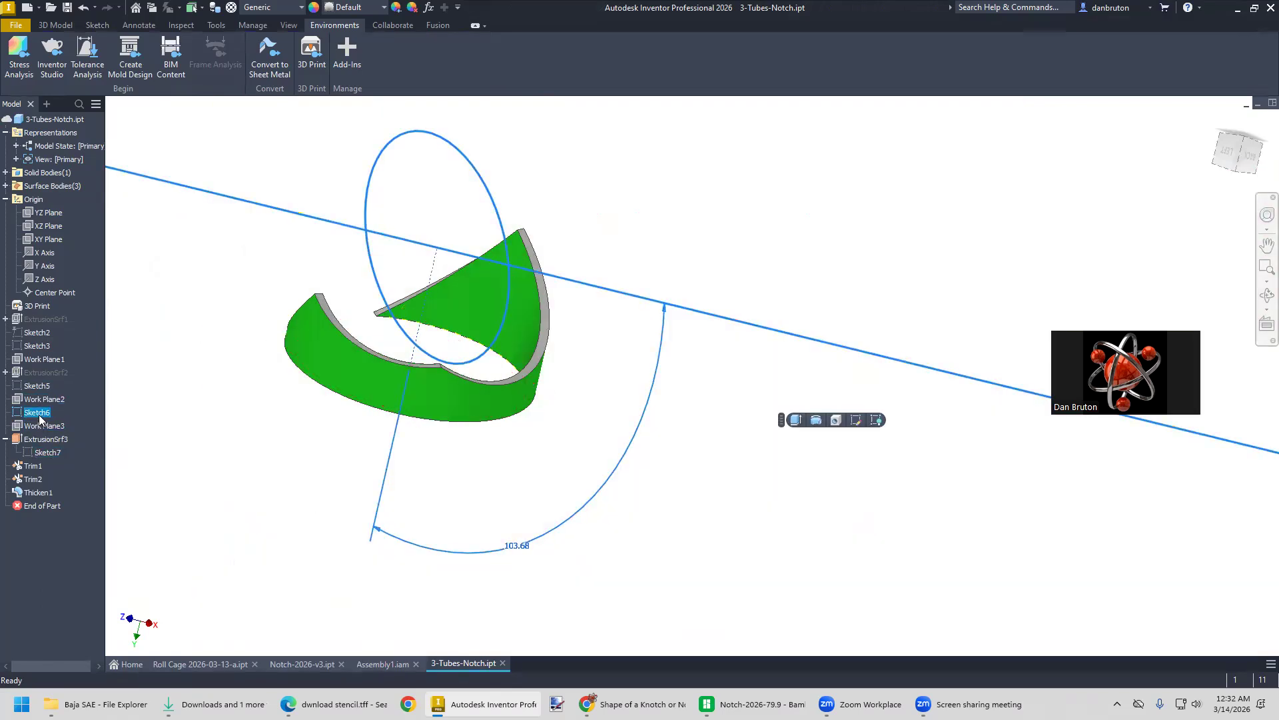
right_click(39, 415)
left_click(70, 425)
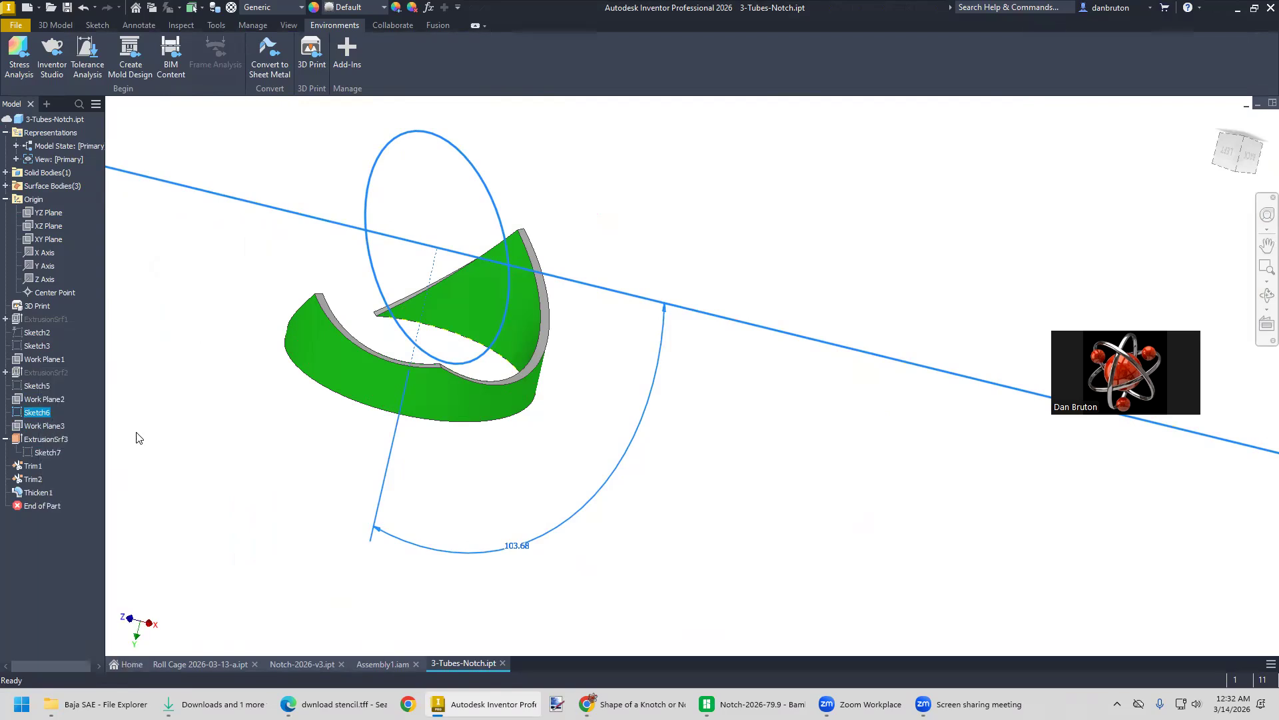
left_click_drag(194, 408, 180, 455)
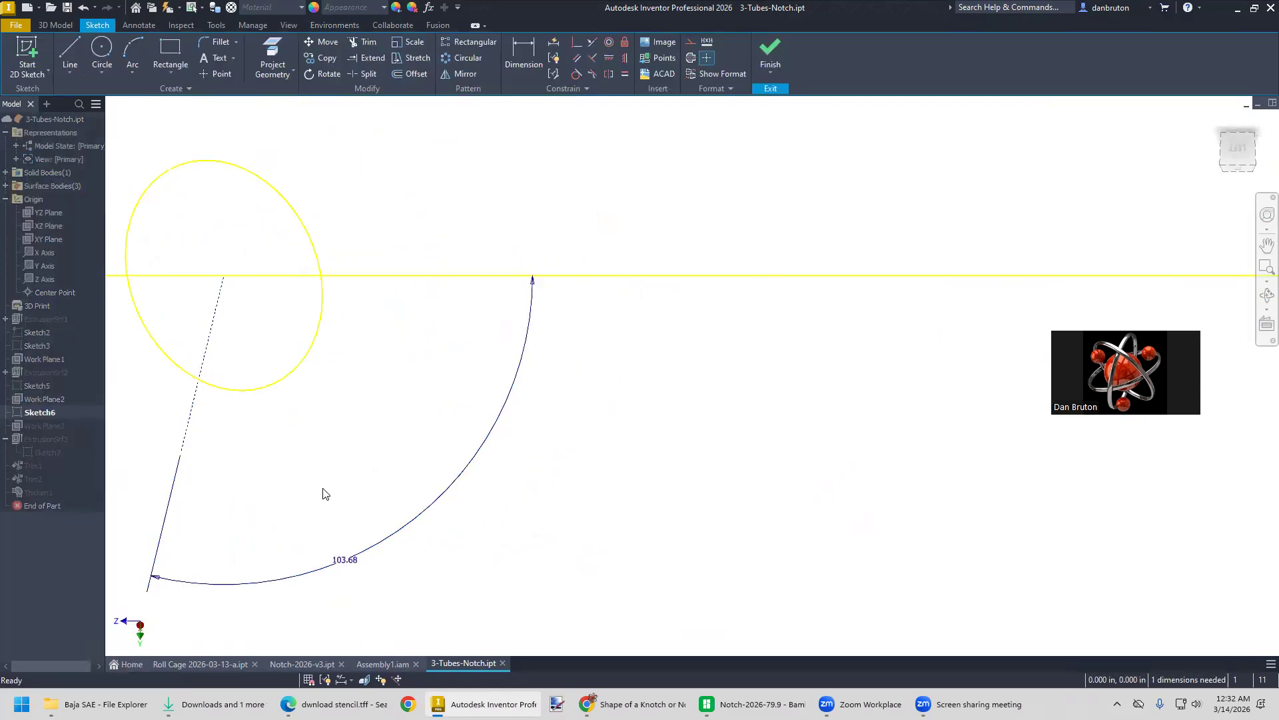
left_click(770, 53)
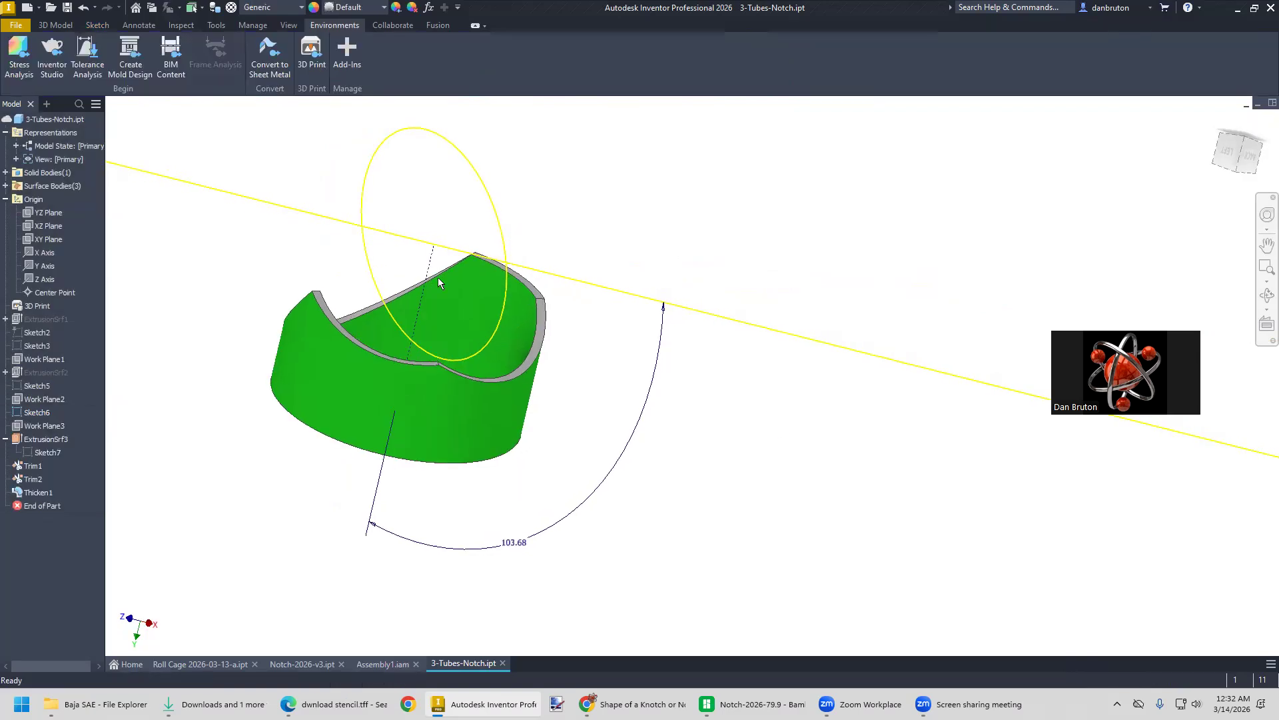
Hide Sketch6 and inspect the notched green tube from its other side
right_click(35, 414)
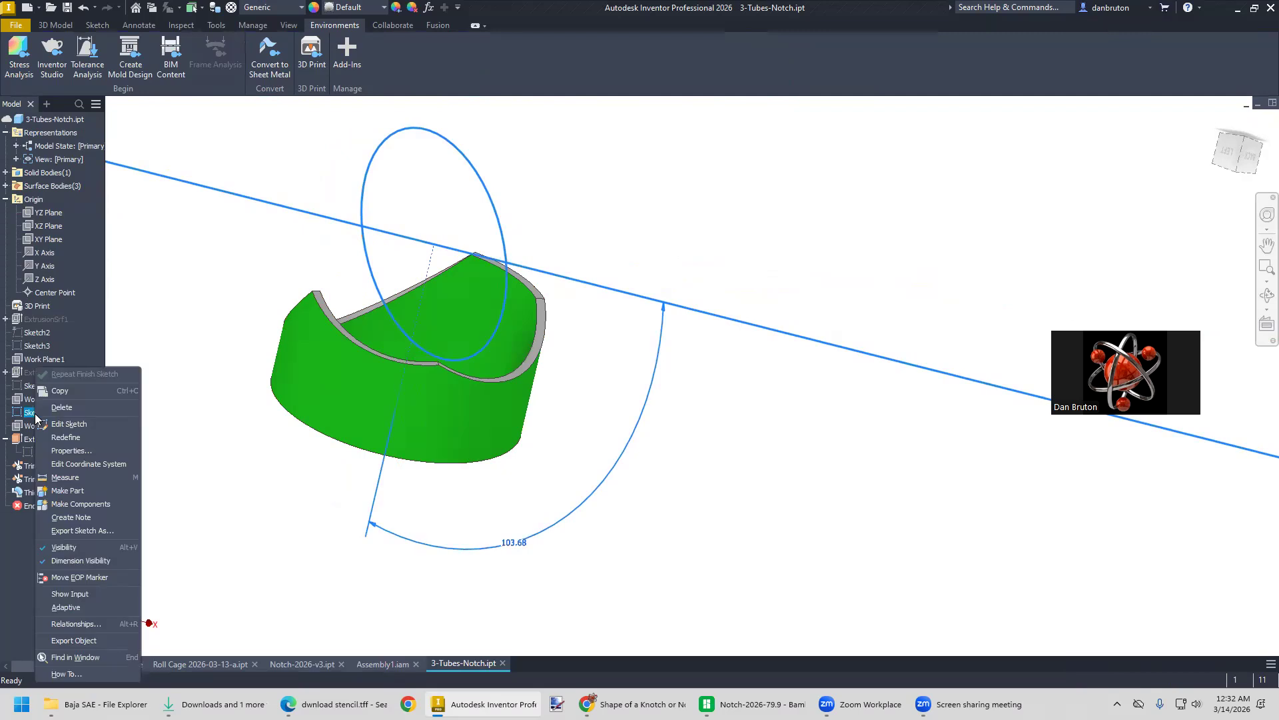
left_click(74, 546)
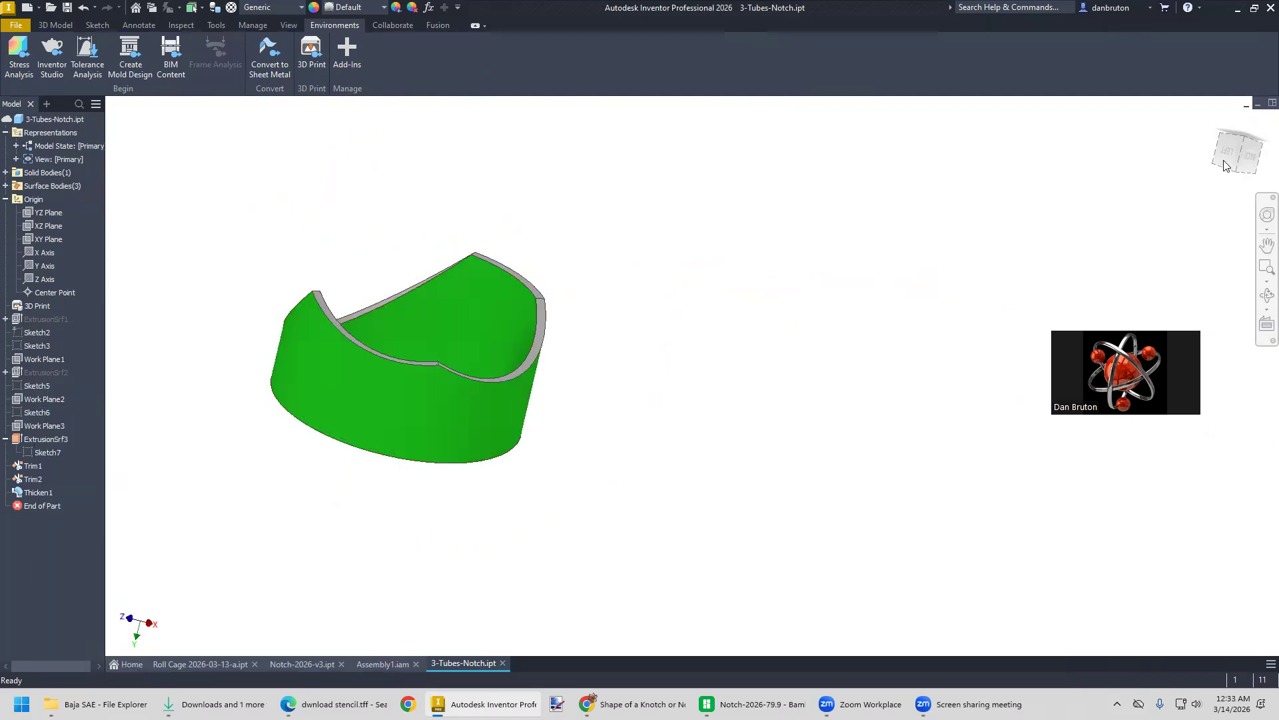
mouse_move(558, 479)
middle_mouse_down("shift")
mouse_move(663, 491)
mouse_move(583, 508)
mouse_move(485, 464)
mouse_move(757, 434)
mouse_move(557, 494)
mouse_move(761, 424)
mouse_move(714, 446)
mouse_move(554, 451)
mouse_move(629, 465)
mouse_move(779, 448)
mouse_move(646, 446)
mouse_move(745, 459)
mouse_move(622, 446)
mouse_move(759, 429)
mouse_move(737, 443)
mouse_move(719, 431)
mouse_move(746, 422)
middle_mouse_up("shift")
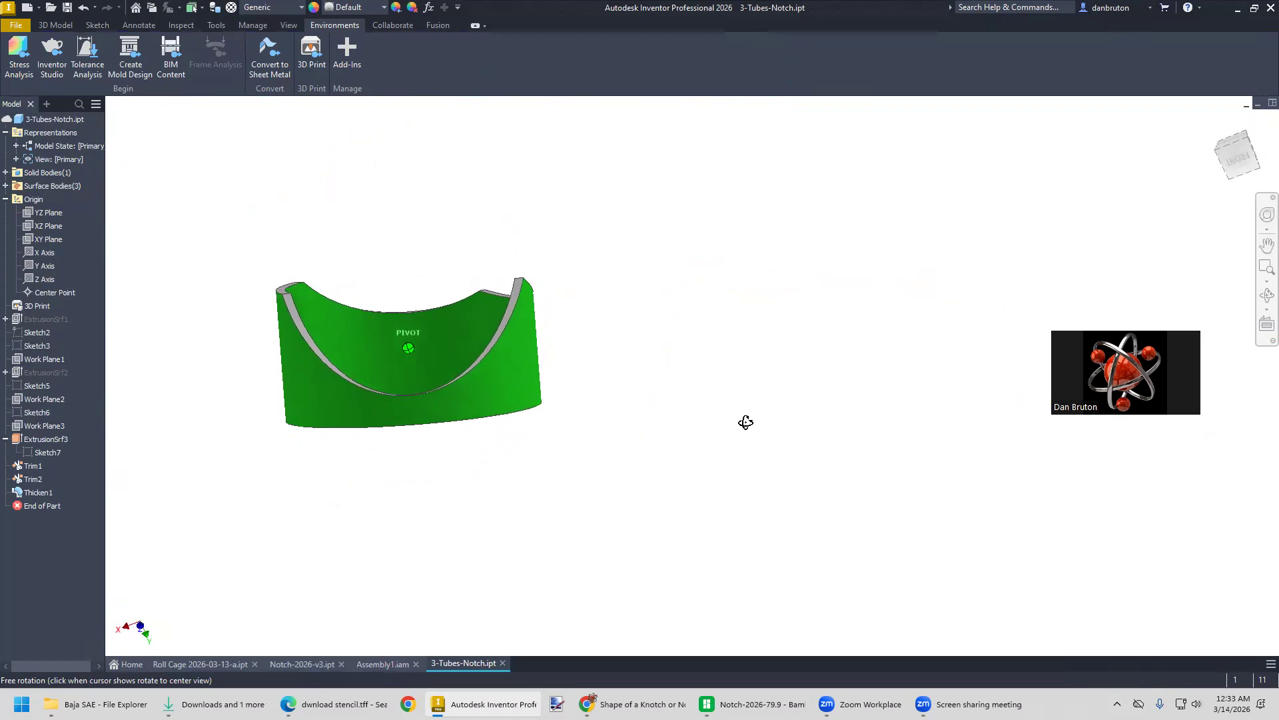
Enter the 3D print environment and export the part as 3-Tubes-Notch.stl, replacing the existing file
middle_click_drag(734, 471, 568, 302, "shift")
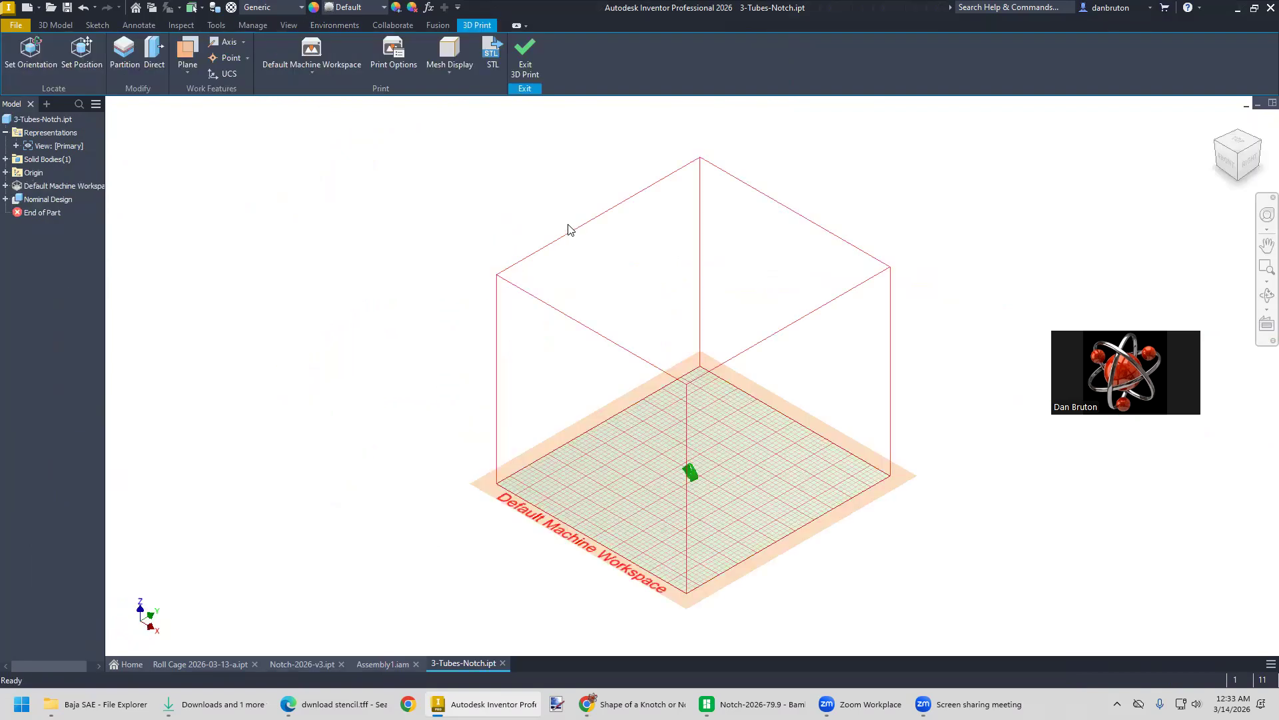
left_click(492, 53)
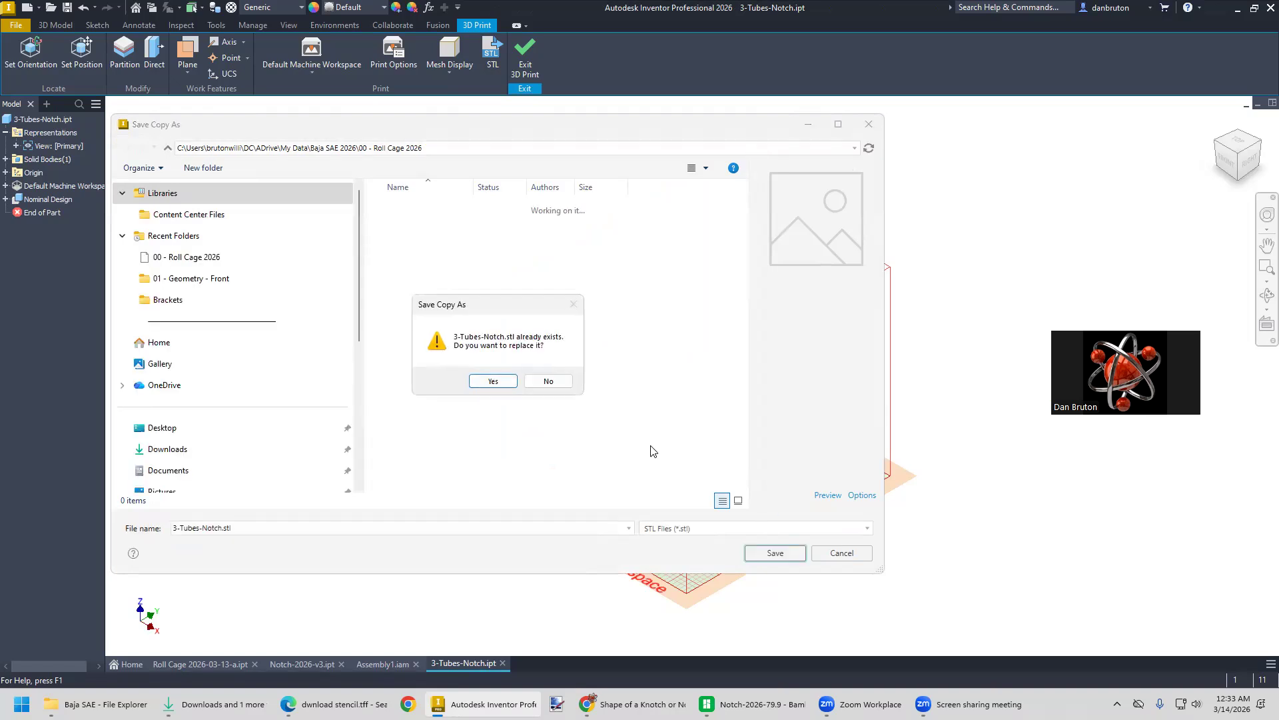
left_click(491, 379)
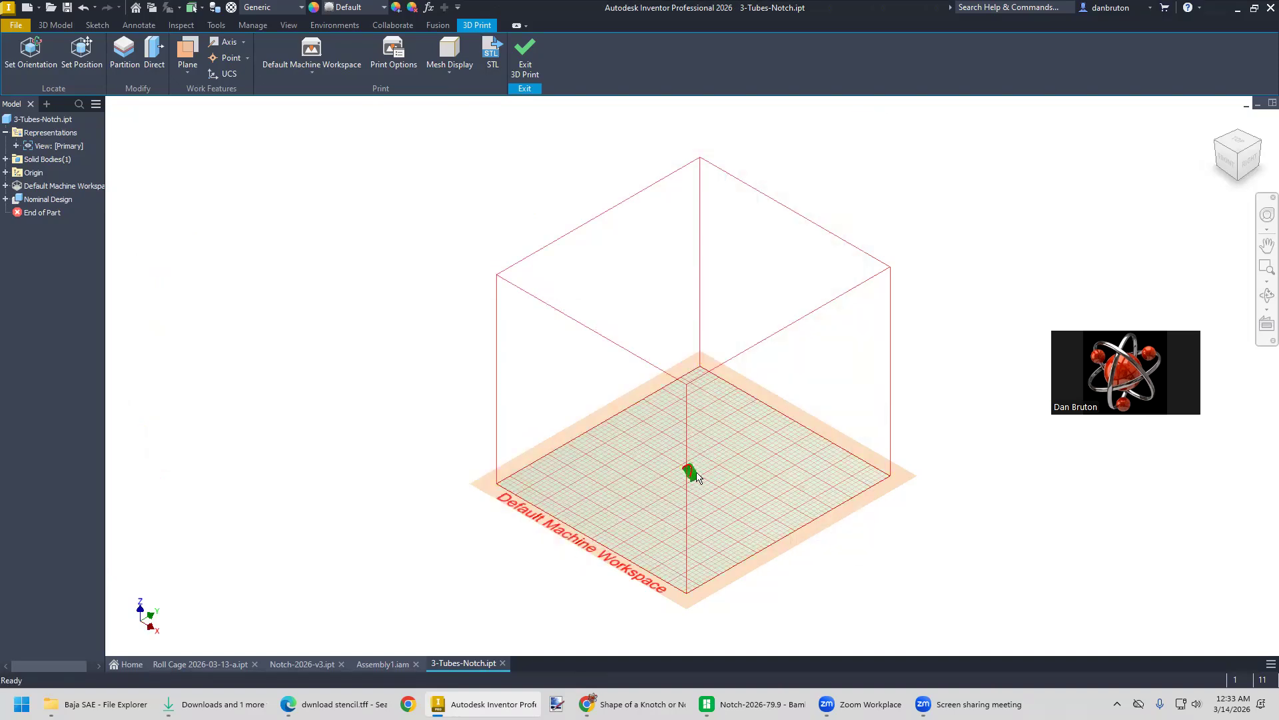
Switch to Bambu Studio, return to plate preparation, and delete the old notch model from the plate
left_click(733, 704)
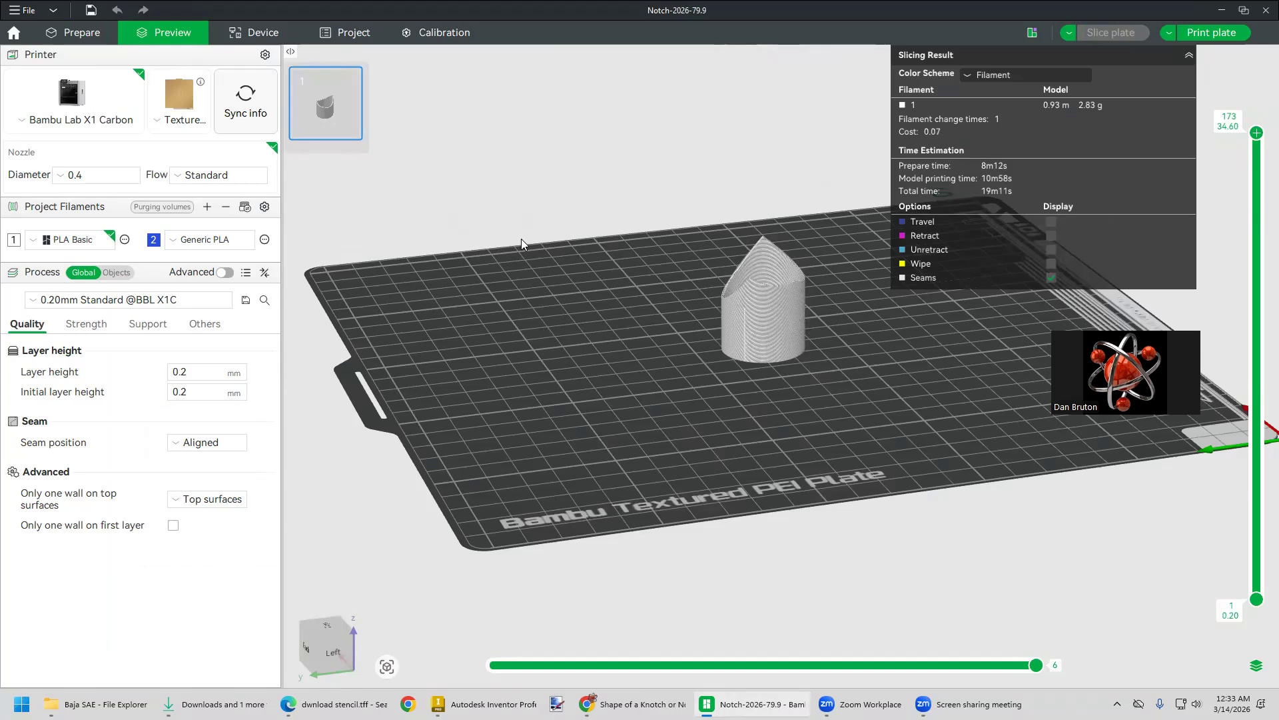
left_click(76, 32)
left_click(766, 335)
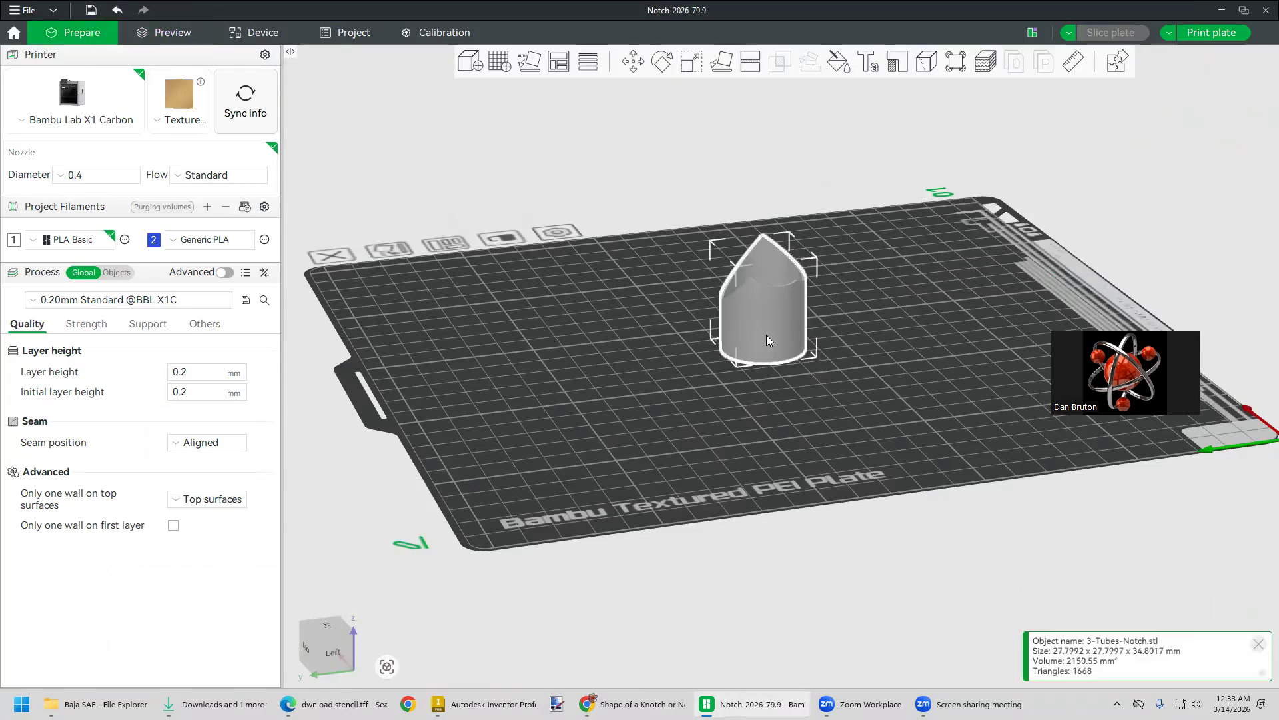
key("Delete")
Import the updated 3-Tubes-Notch.stl onto the plate and auto-orient it
left_click(471, 62)
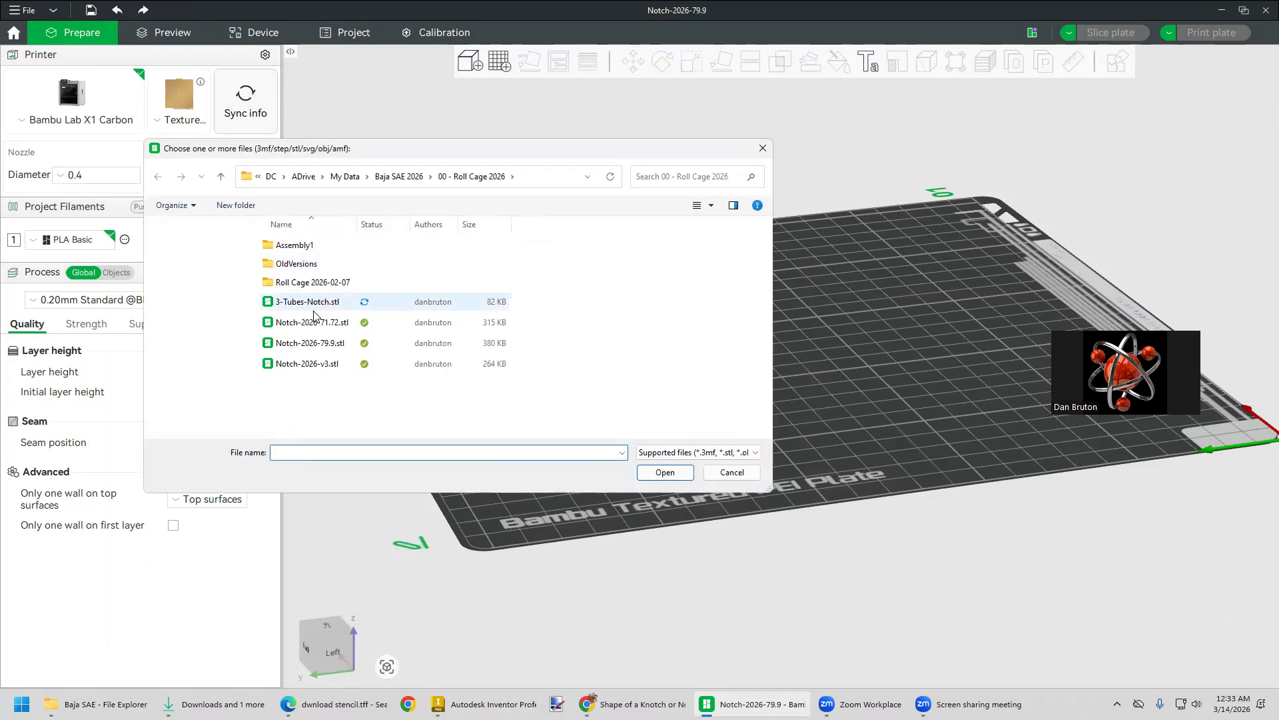
left_click(314, 308)
left_click(665, 472)
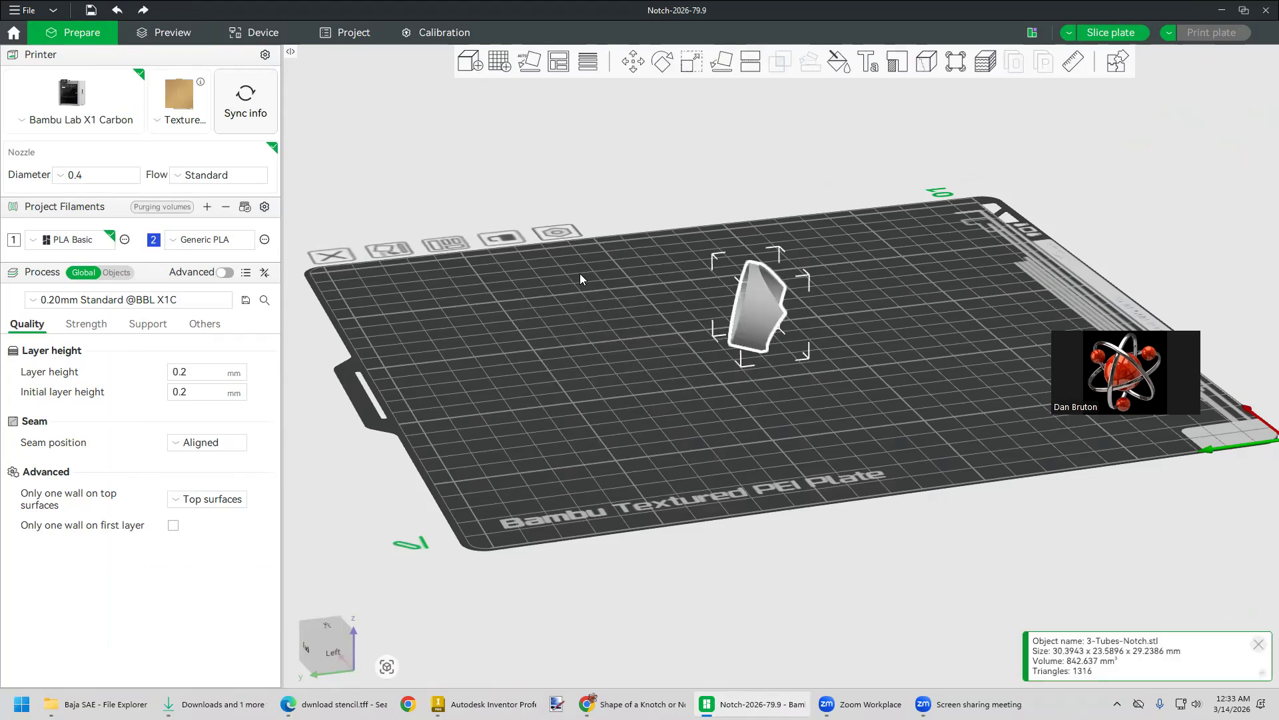
left_click(533, 67)
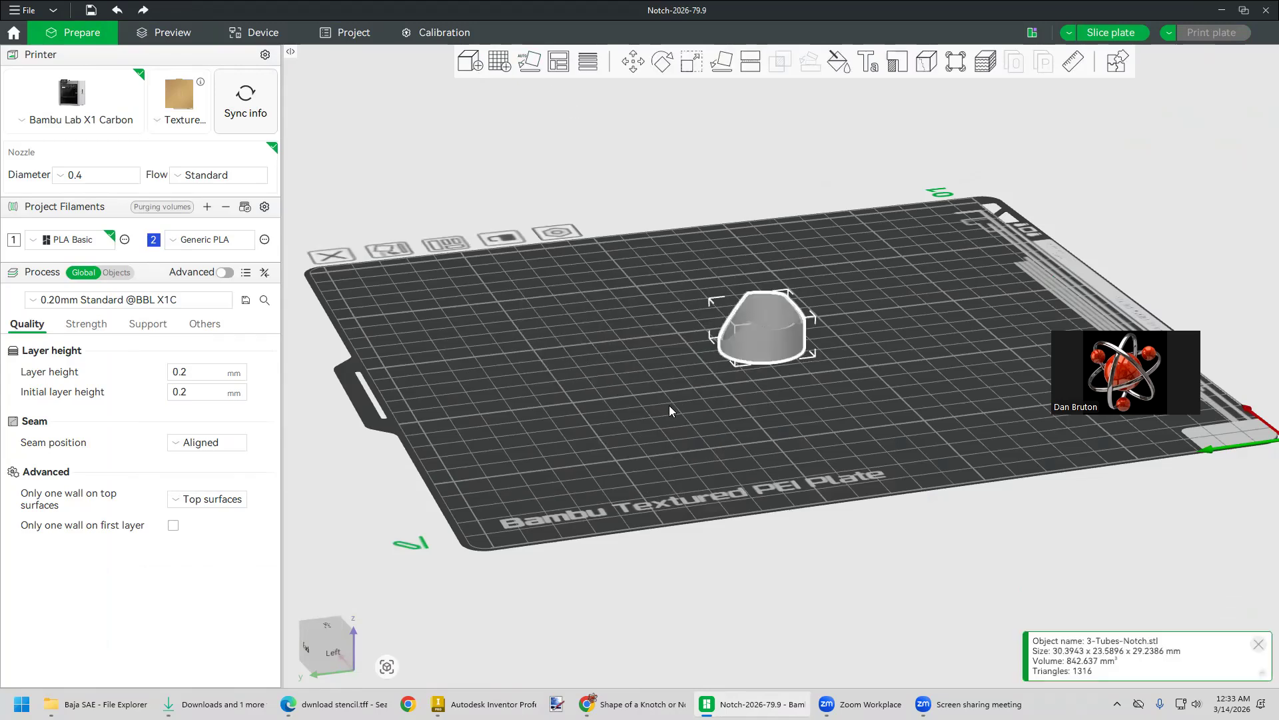
Check the notch model on the plate, slice it, and send the print job to the For Baja Only printer with PLA from slot A2
left_click(700, 419)
left_click_drag(687, 433, 725, 394)
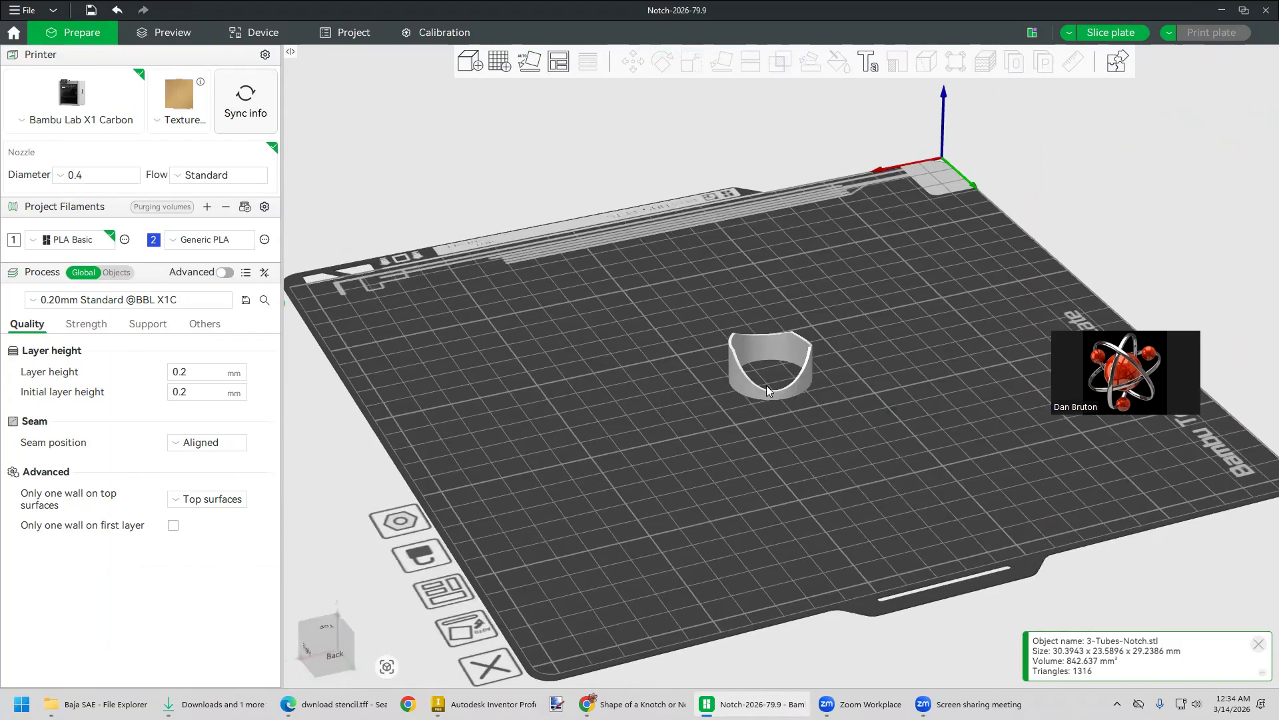
left_click_drag(845, 439, 720, 471)
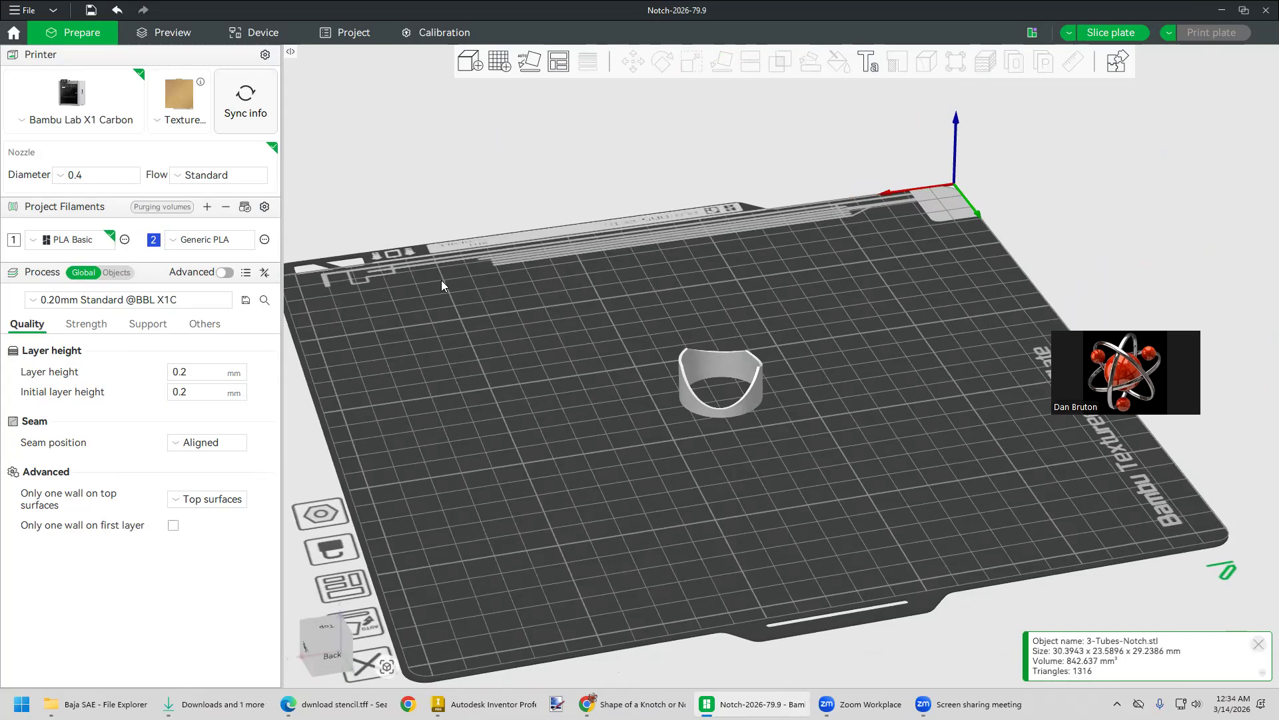
left_click(1118, 38)
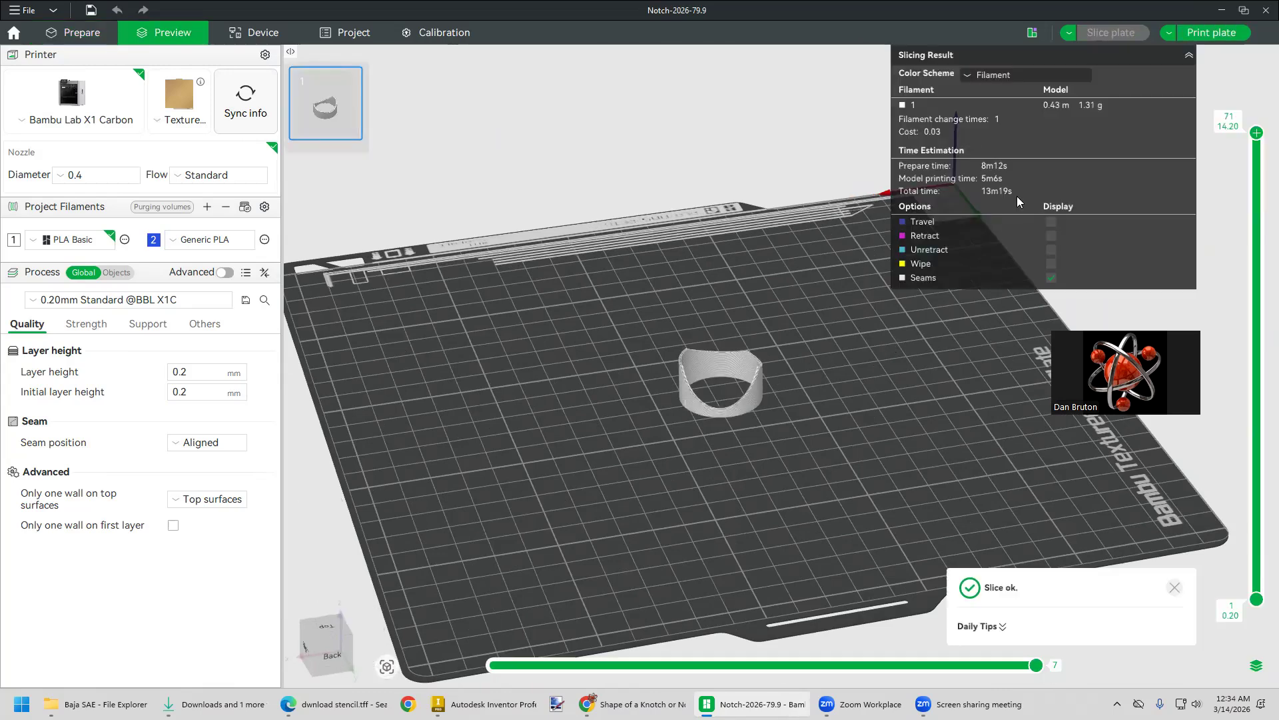
left_click(1210, 35)
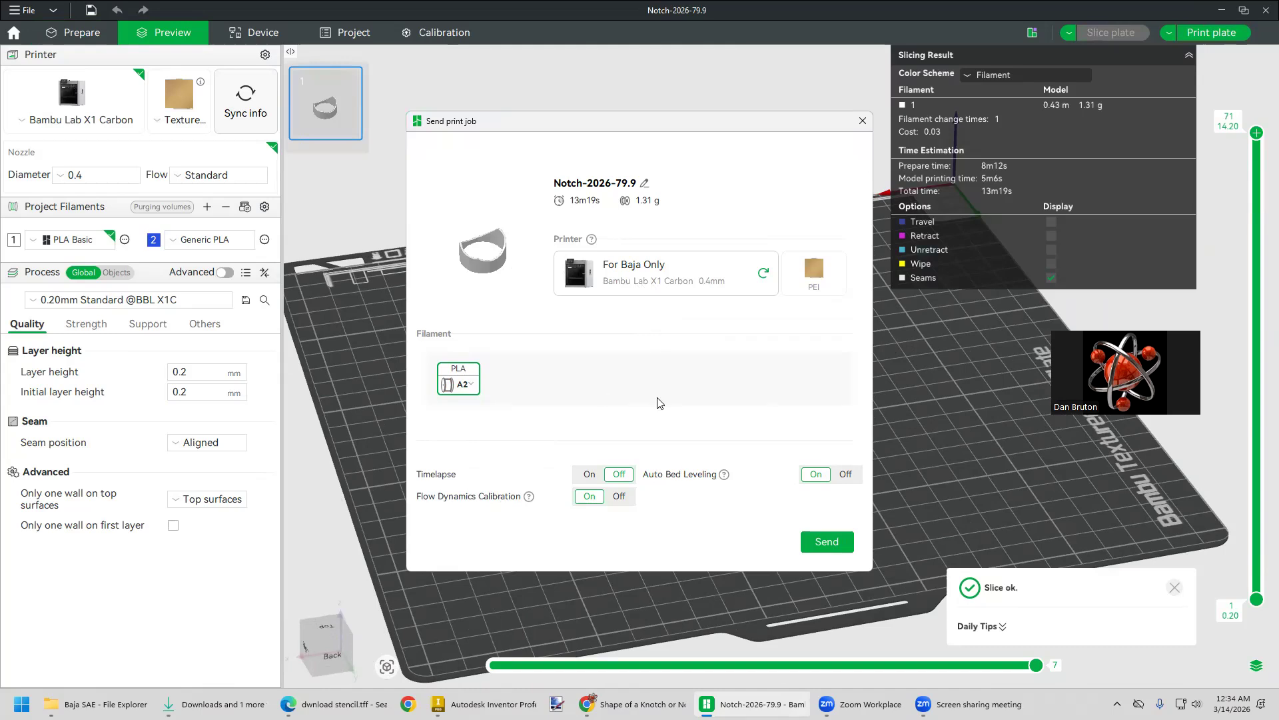
left_click(810, 546)
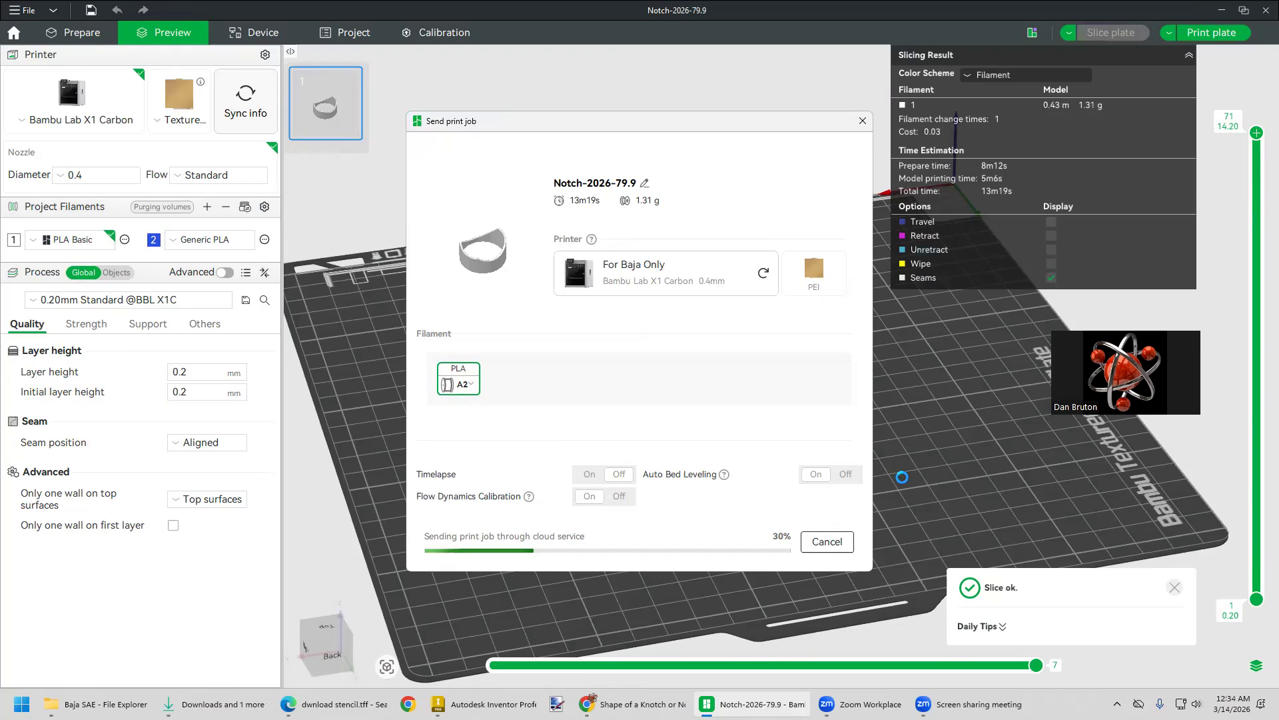
left_click_drag(698, 130, 332, 157)
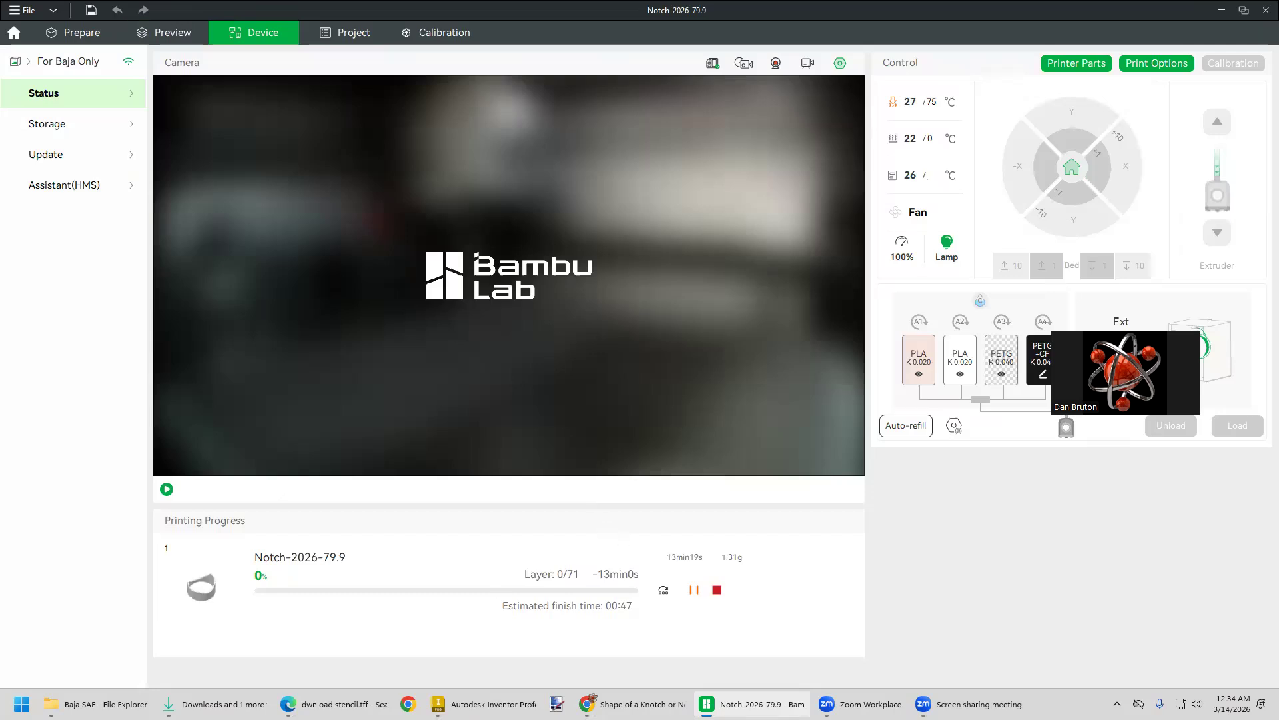
Switch to Chrome, open the Etsy listing for Tube Notching Jigs/Templates (Set of 6) from the notching tubes image results, and examine its photos
mouse_move(214, 704)
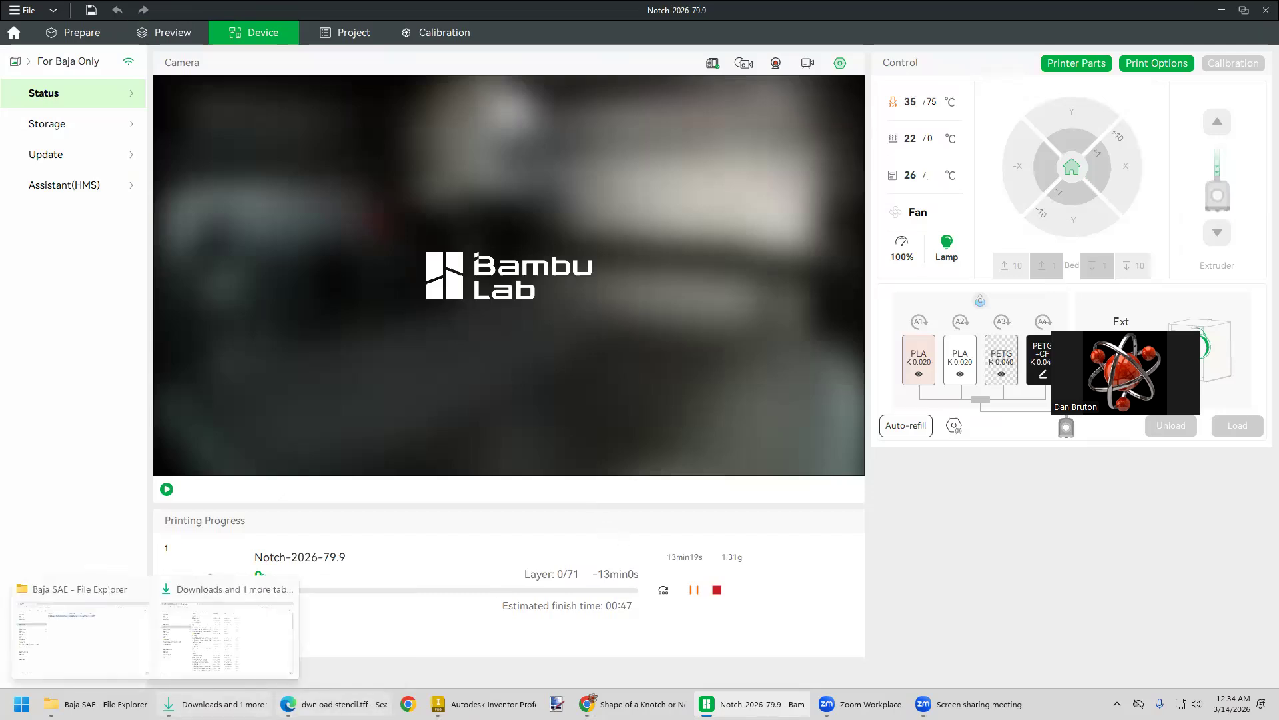
mouse_move(634, 704)
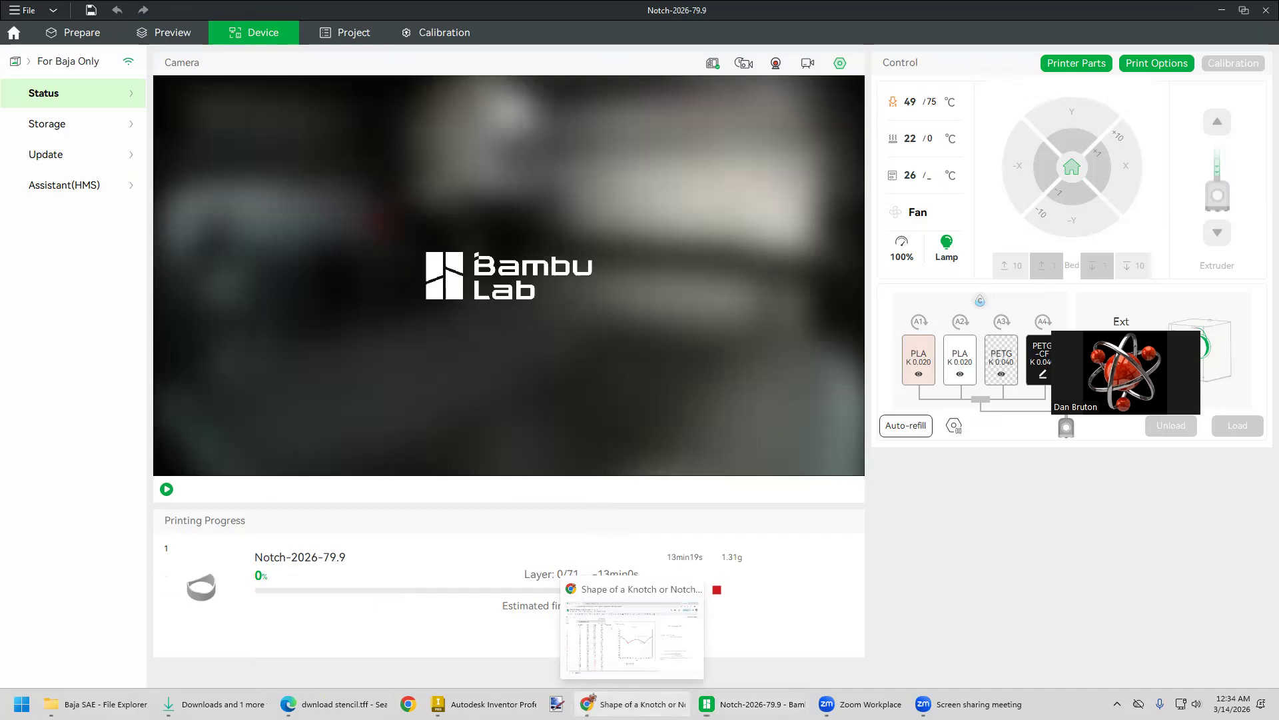
left_click(632, 636)
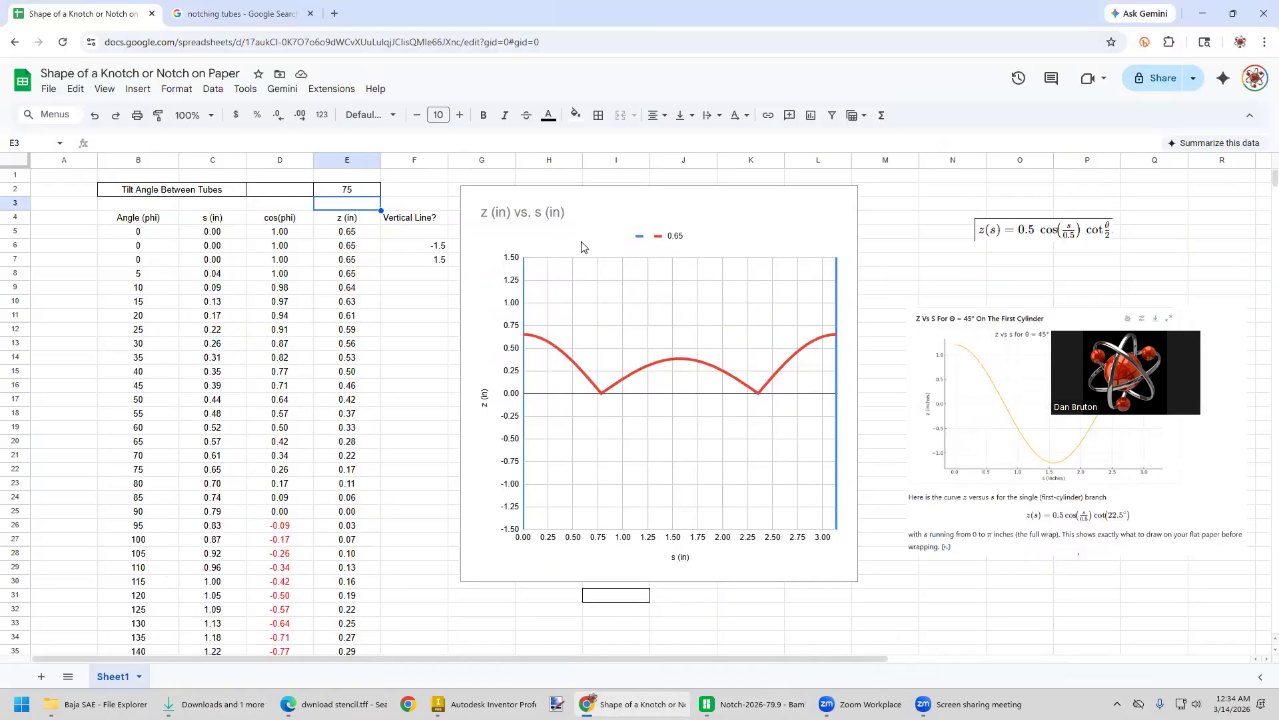
left_click(282, 19)
scroll(565, 367, "up", 3)
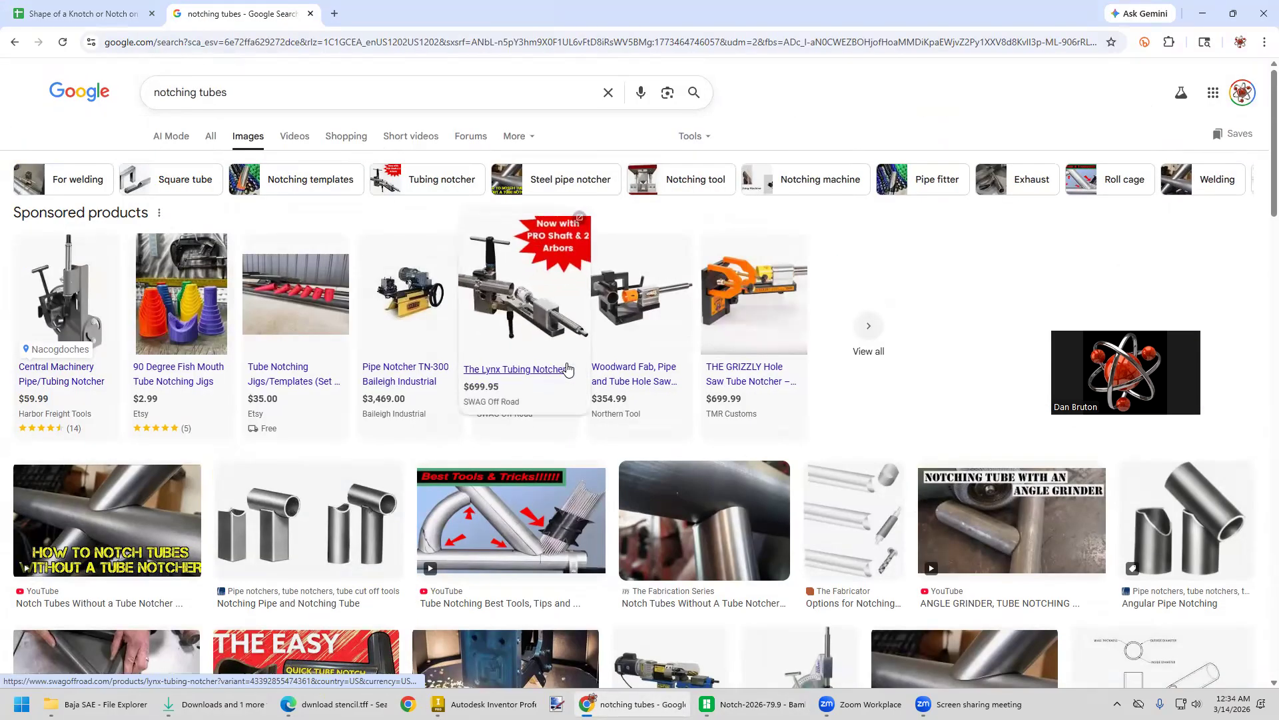
left_click(313, 285)
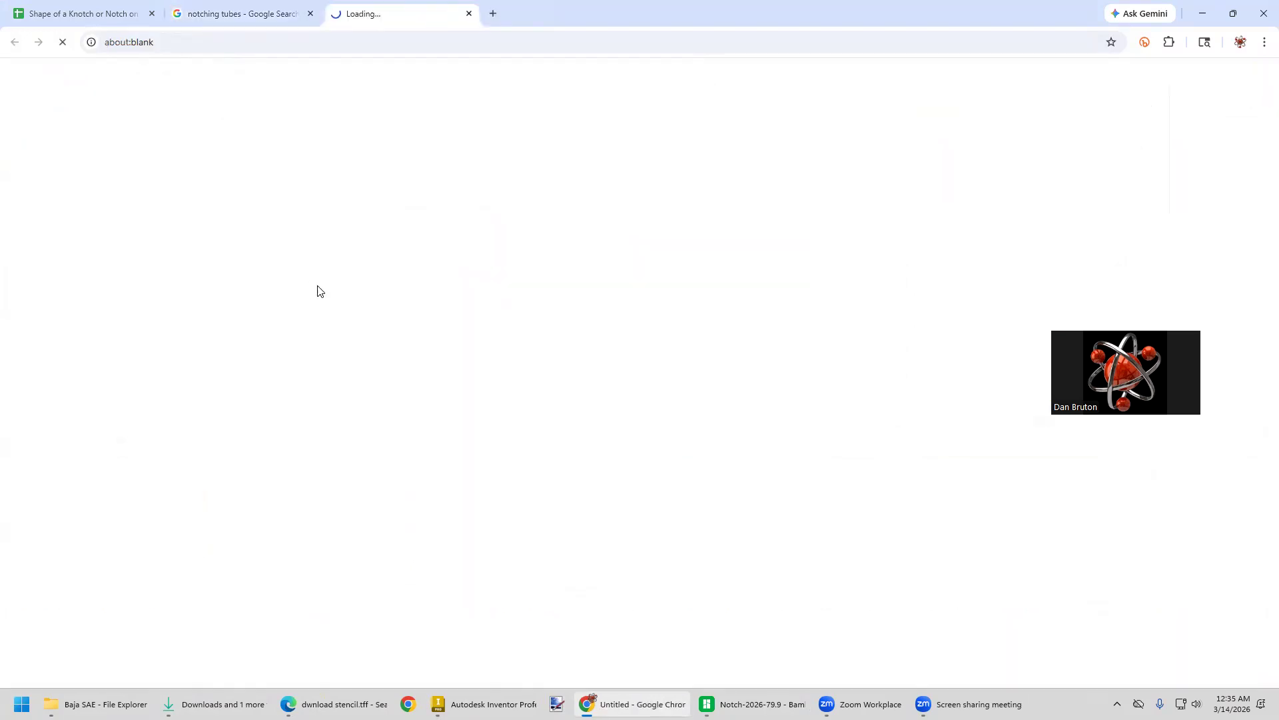
scroll(448, 442, "down", 3)
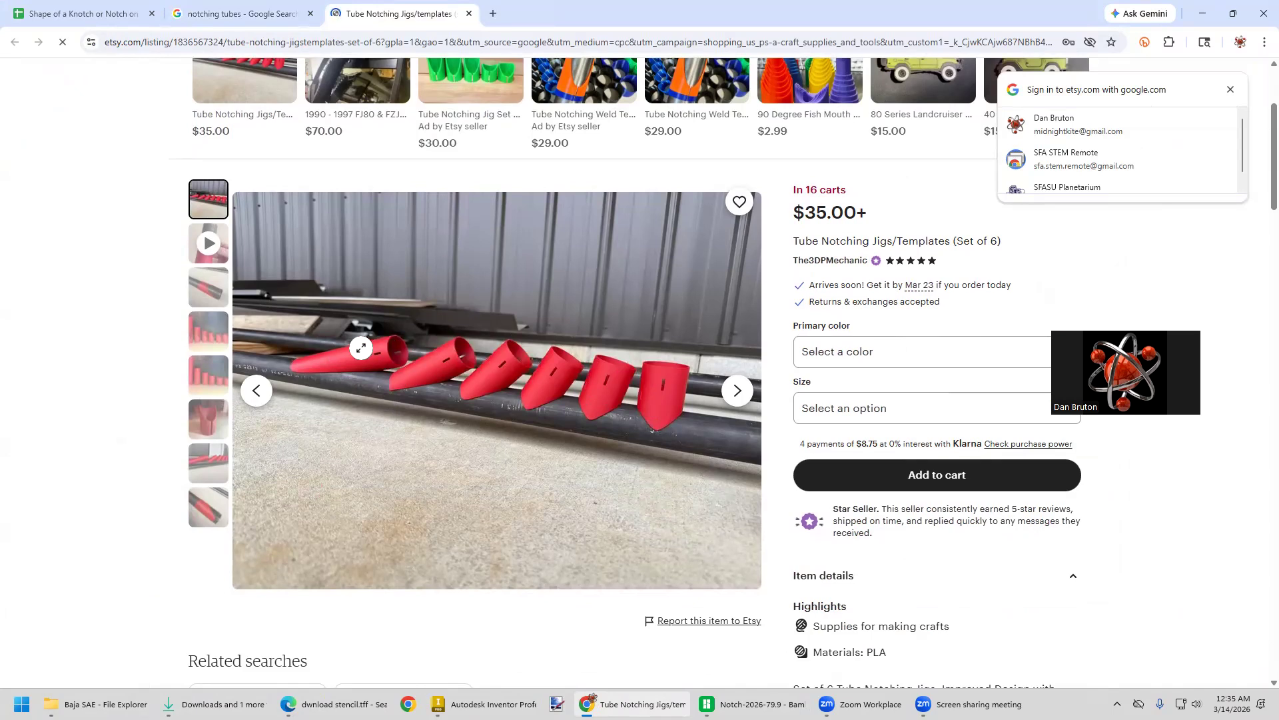
left_click(206, 330)
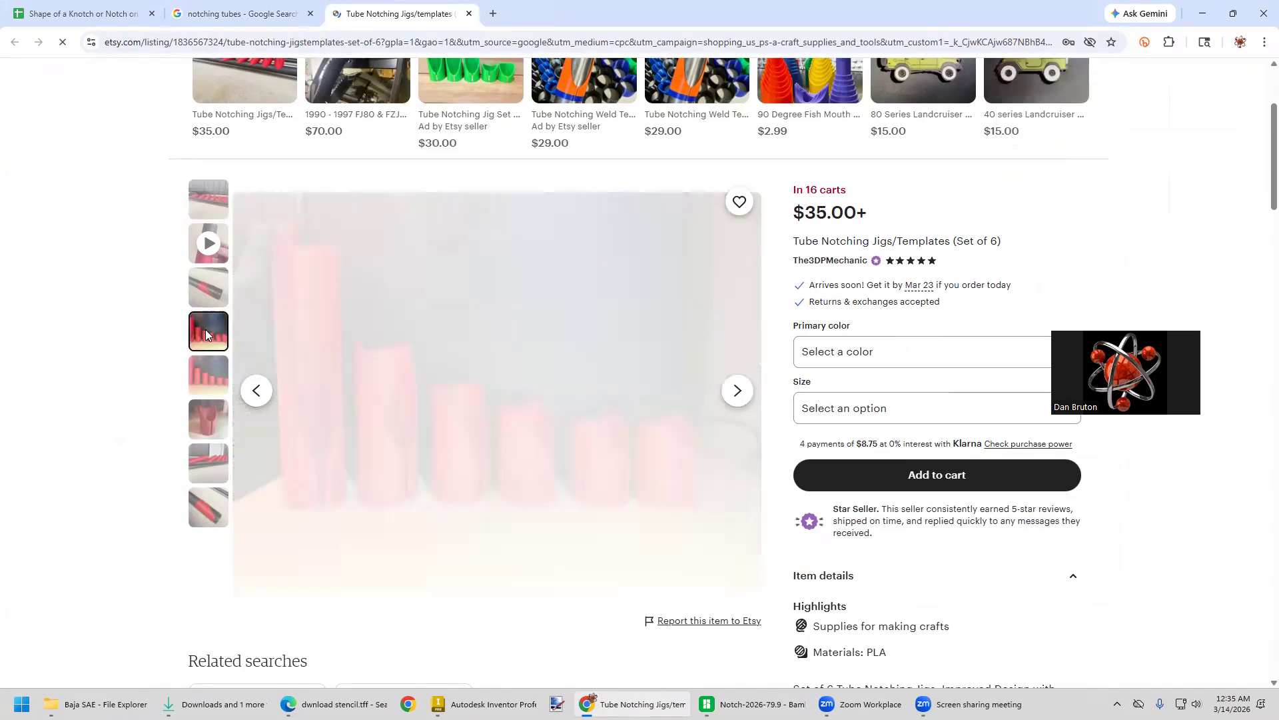
Examine more photos of the red notching jigs in the Etsy listing, including the set lined up on a black tube
left_click(197, 376)
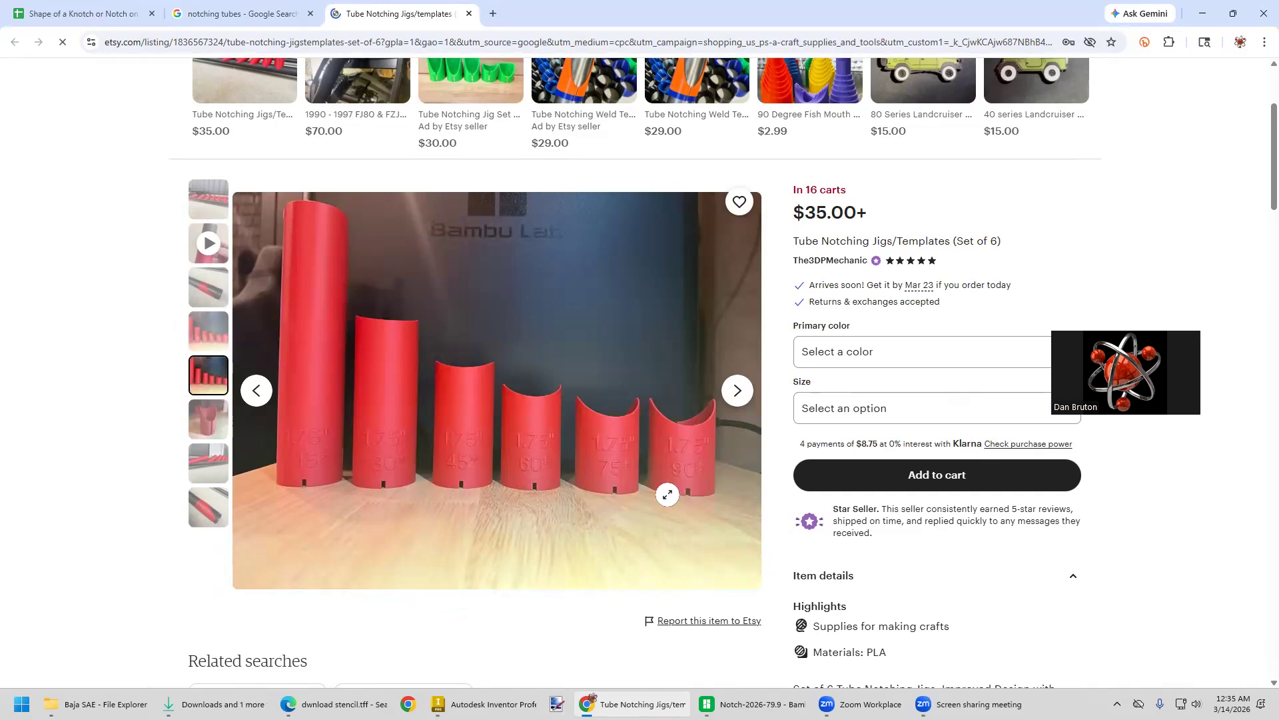
left_click(217, 455)
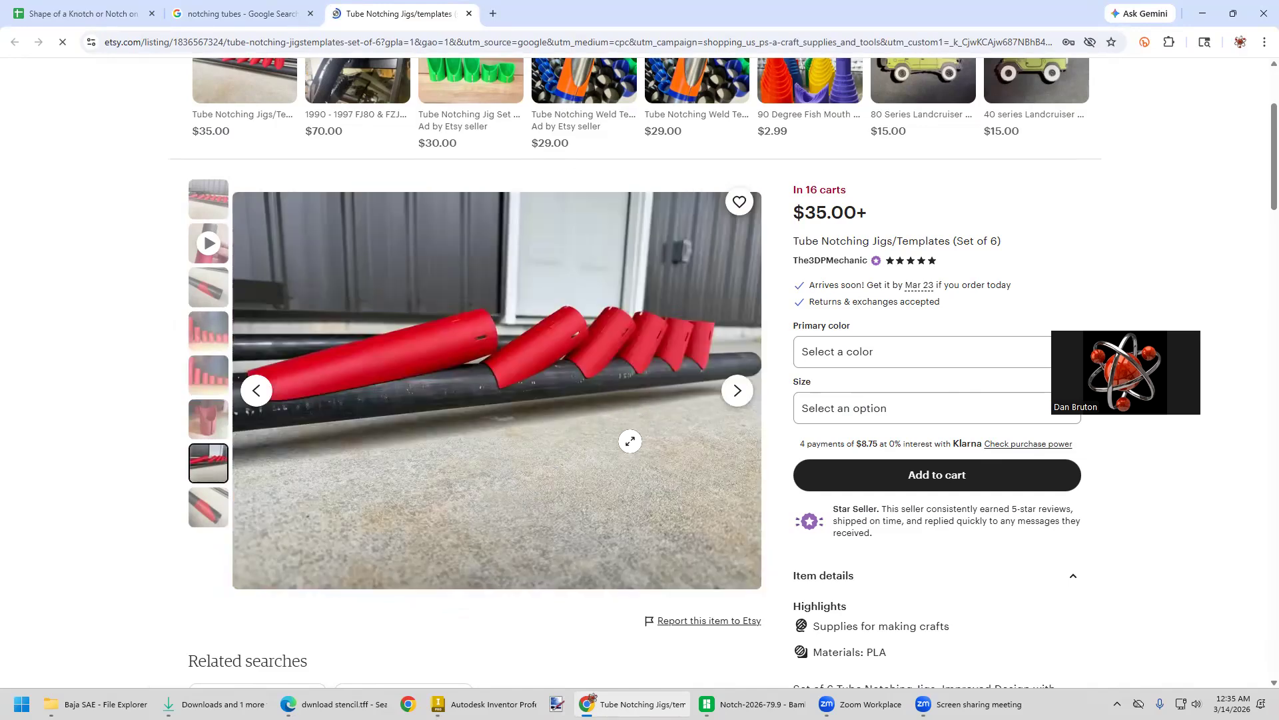
left_click(597, 446)
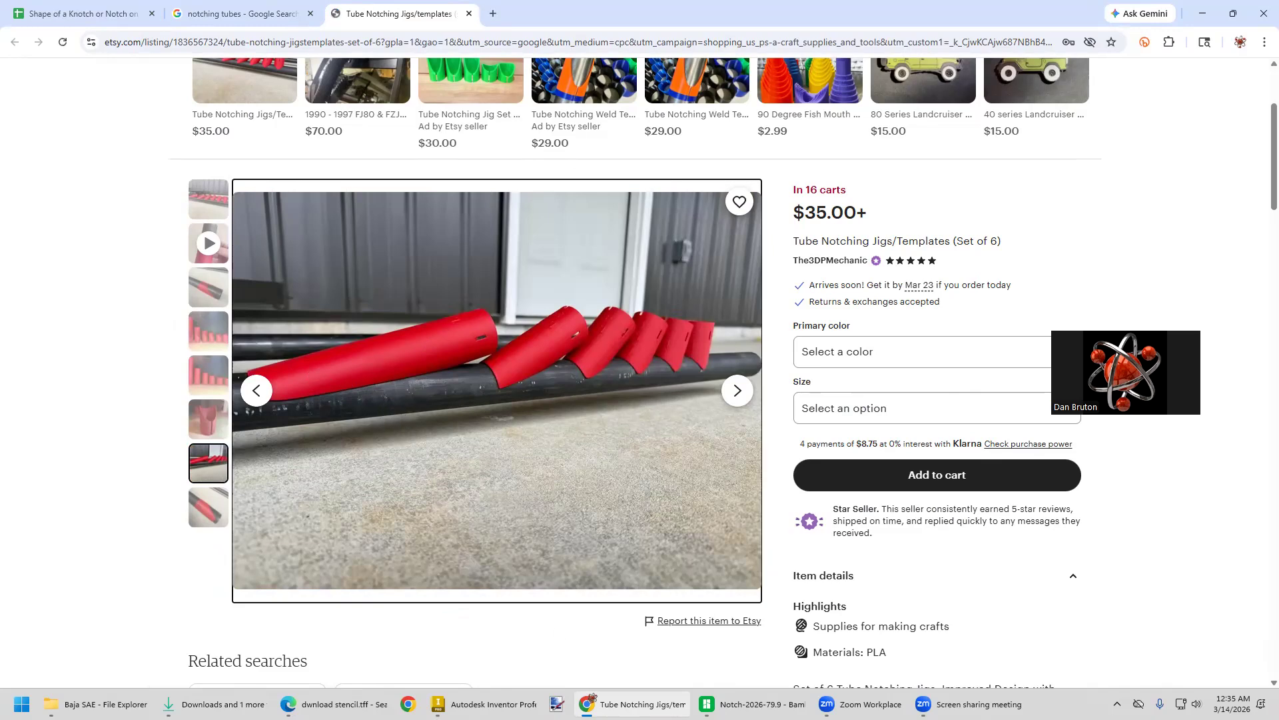
Switch to Autodesk Inventor to inspect the 3-Tubes-Notch part up close, and return to Bambu Studio to view the sliced notch preview
mouse_move(460, 704)
left_click(514, 665)
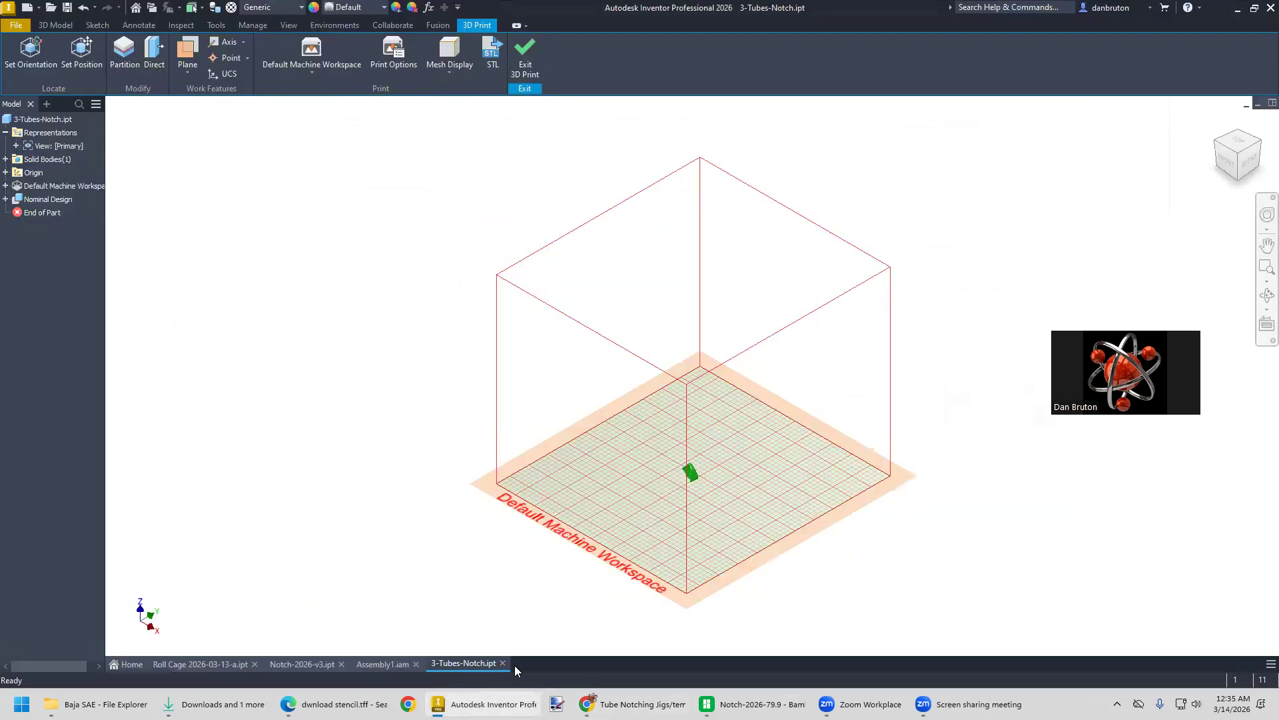
scroll(728, 508, "up", 5)
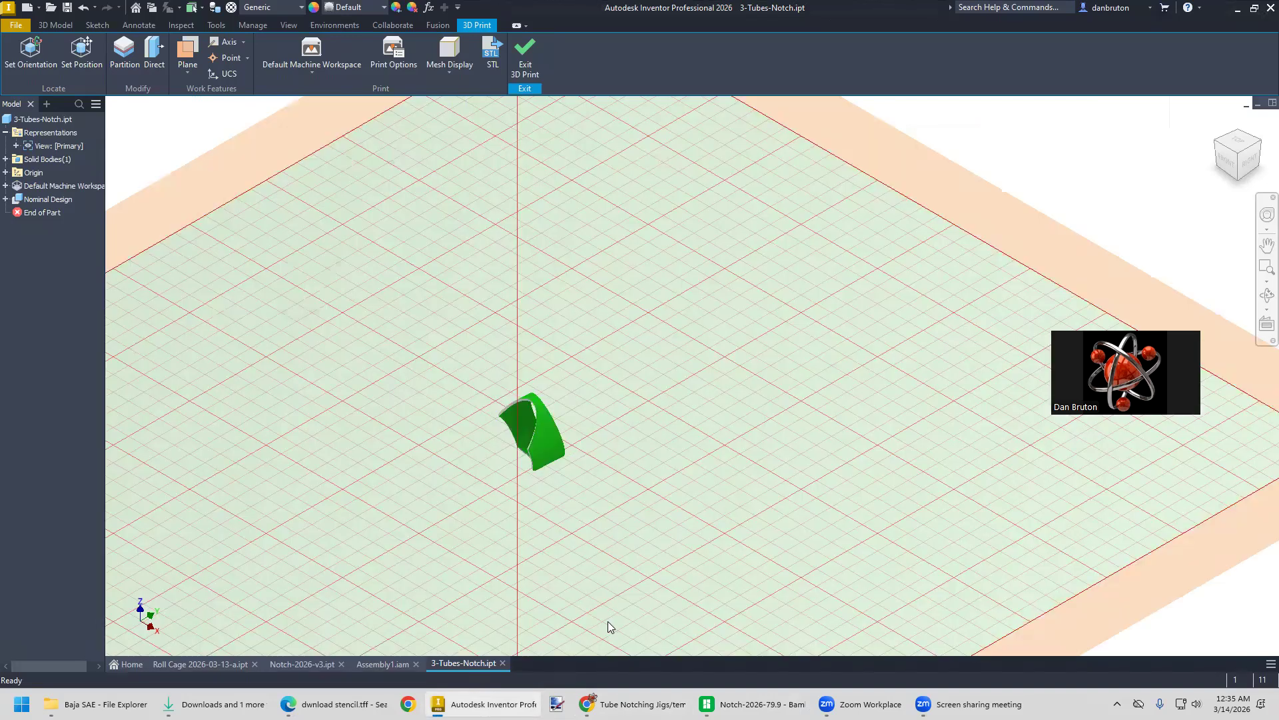
left_click(753, 704)
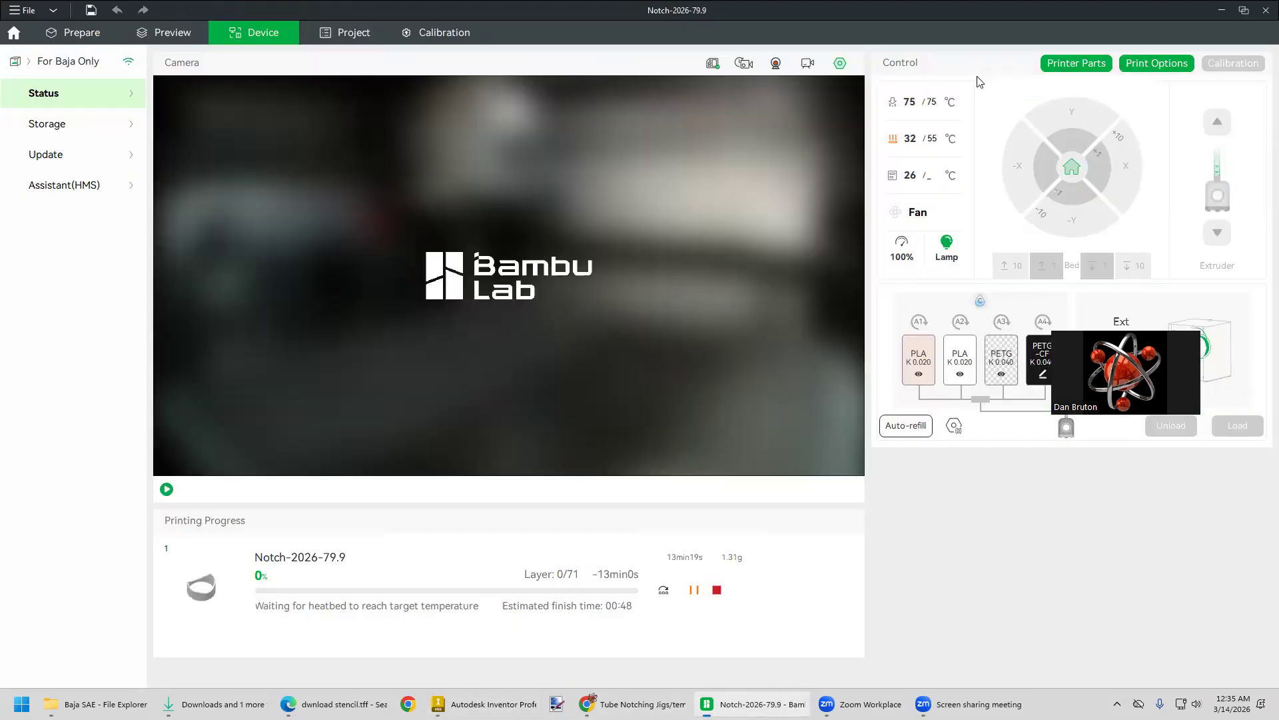
left_click(174, 34)
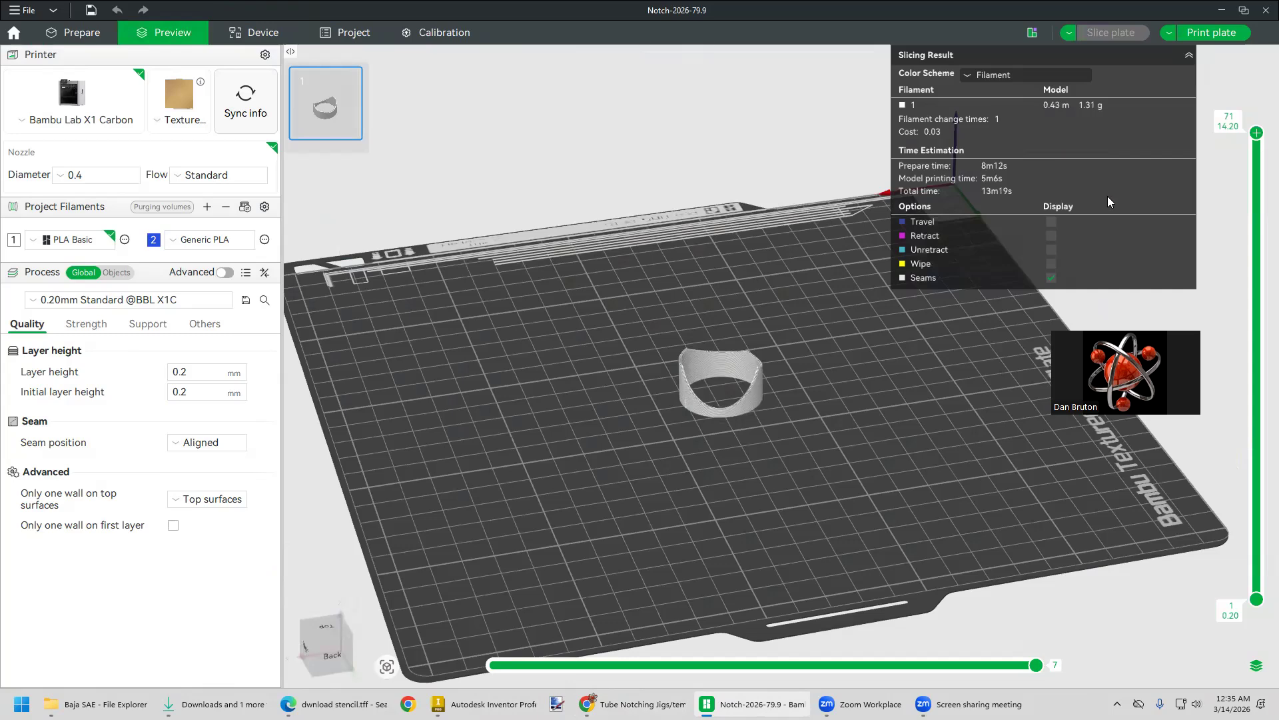